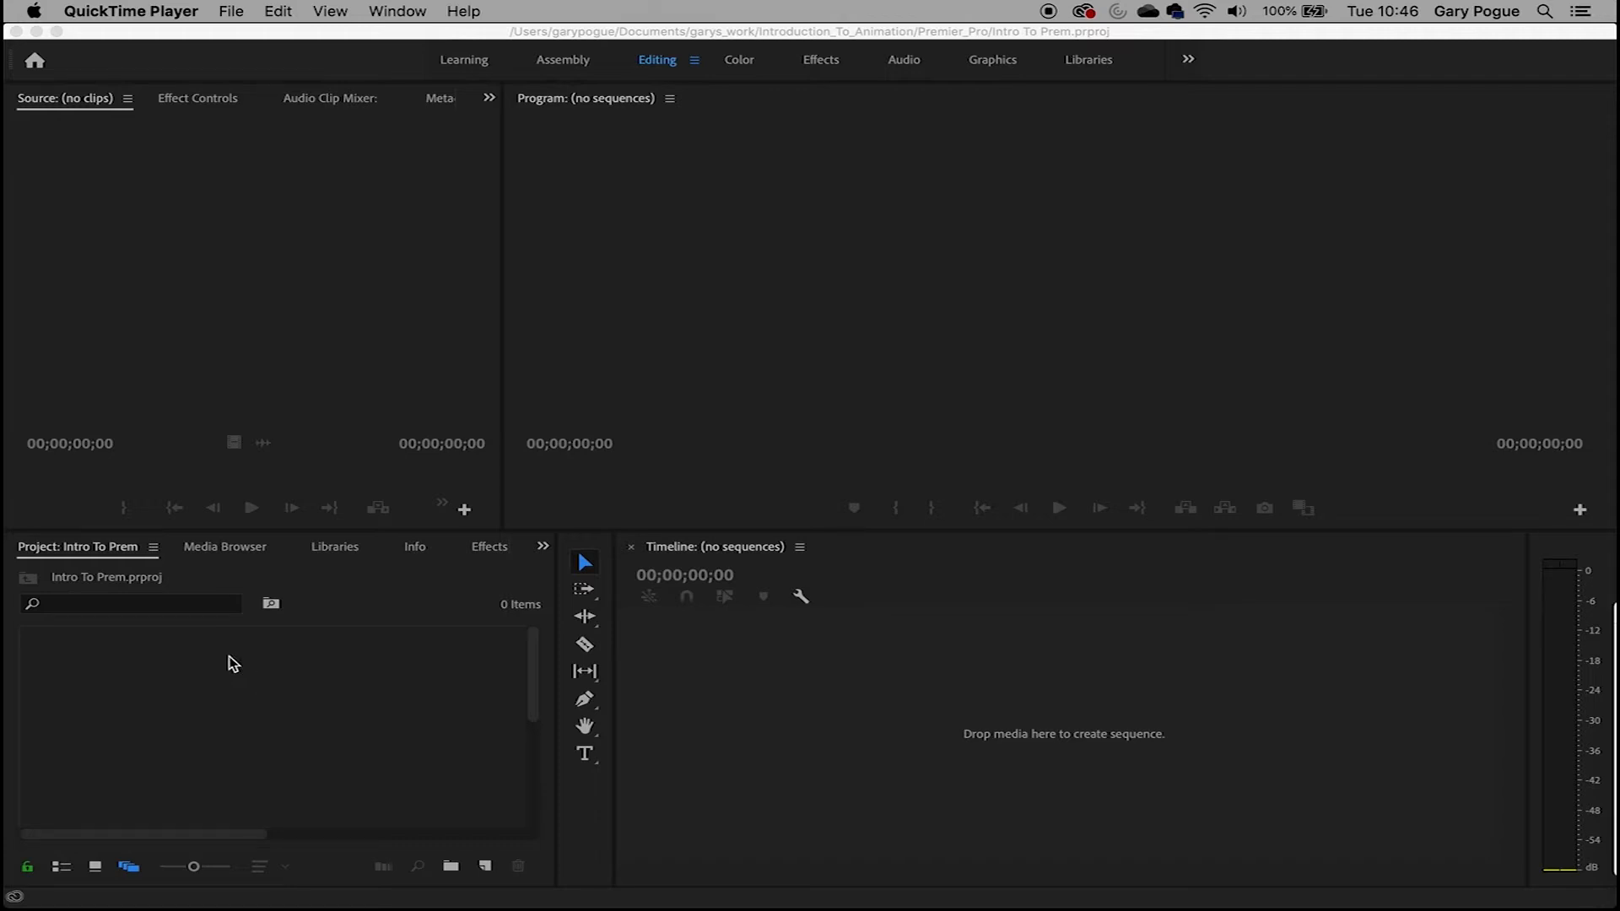
Create a new bin in the project and name it "Clips"
right_click(201, 671)
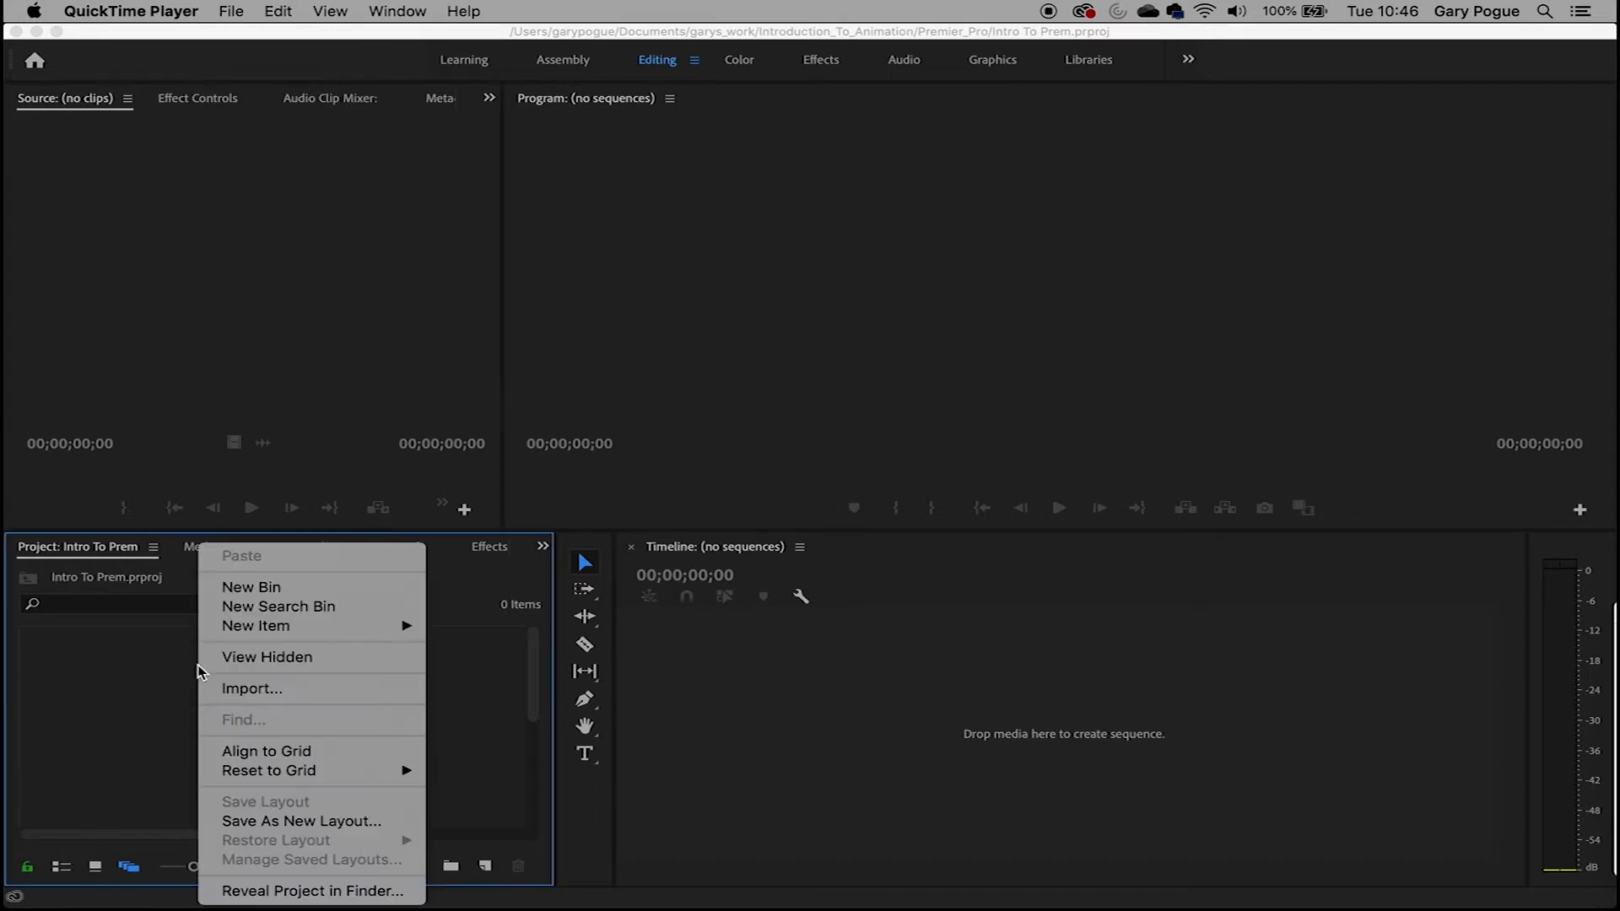
right_click(117, 663)
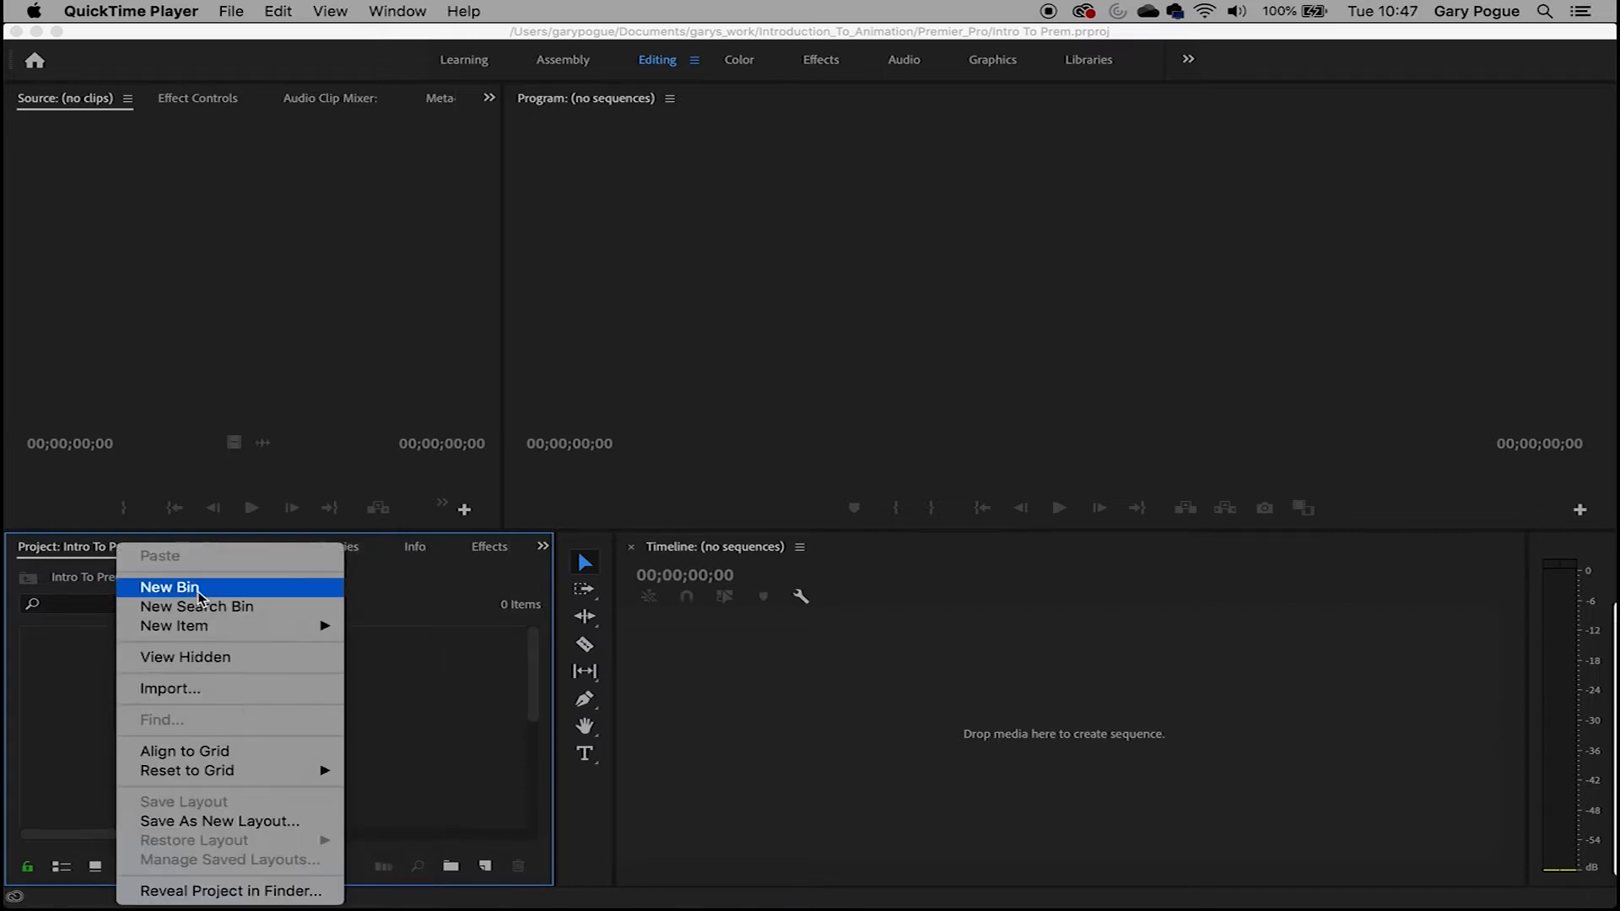
right_click(191, 683)
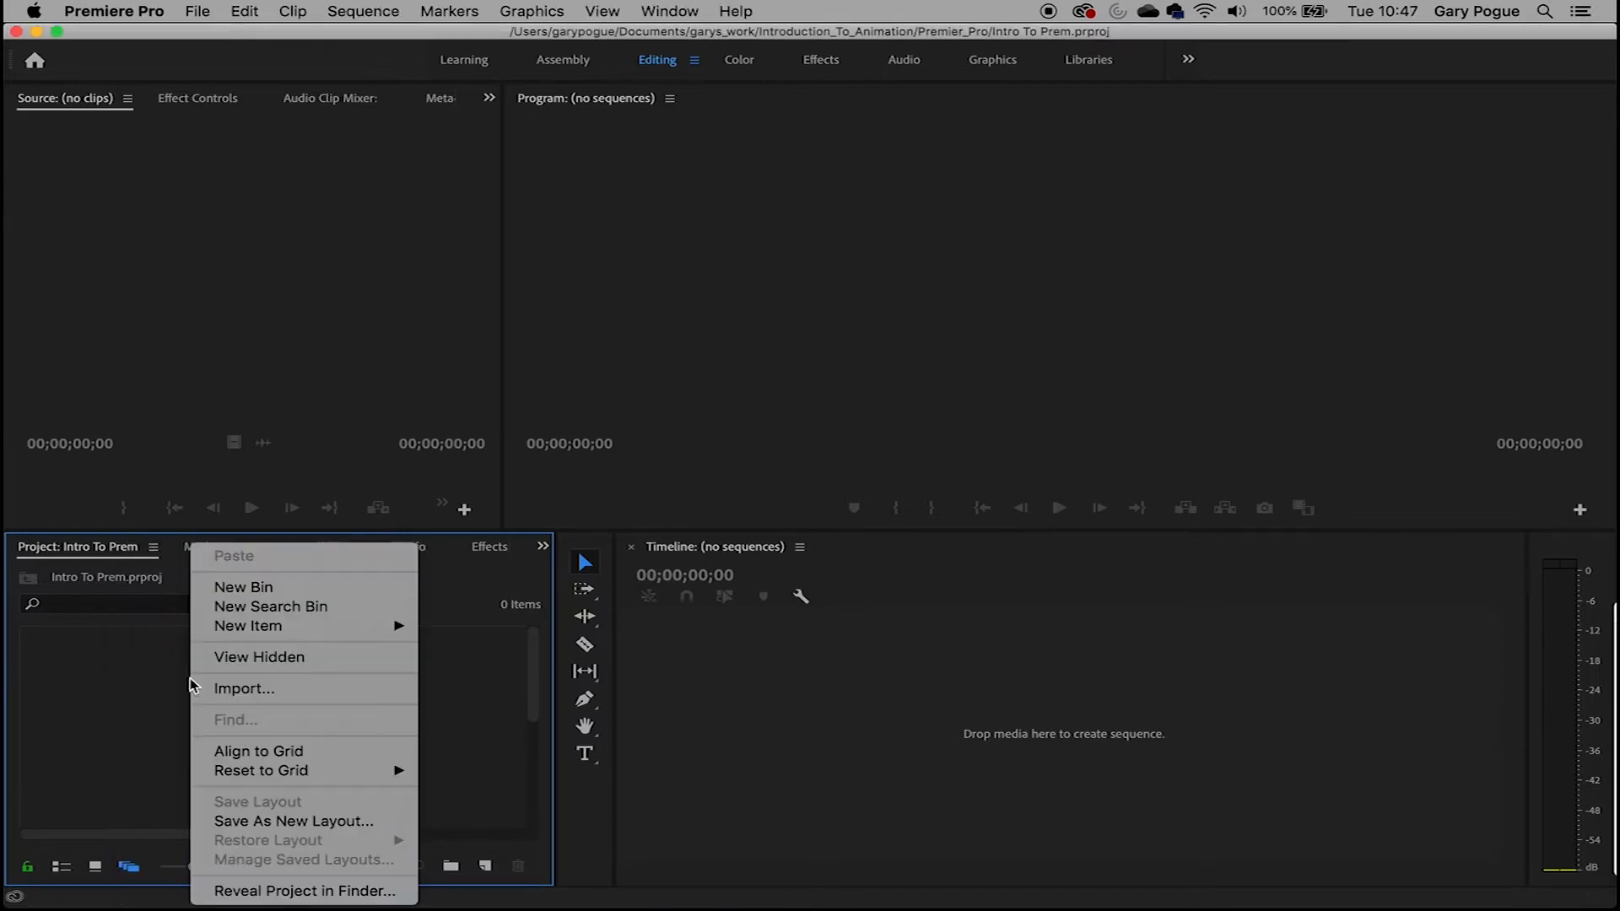
click(256, 584)
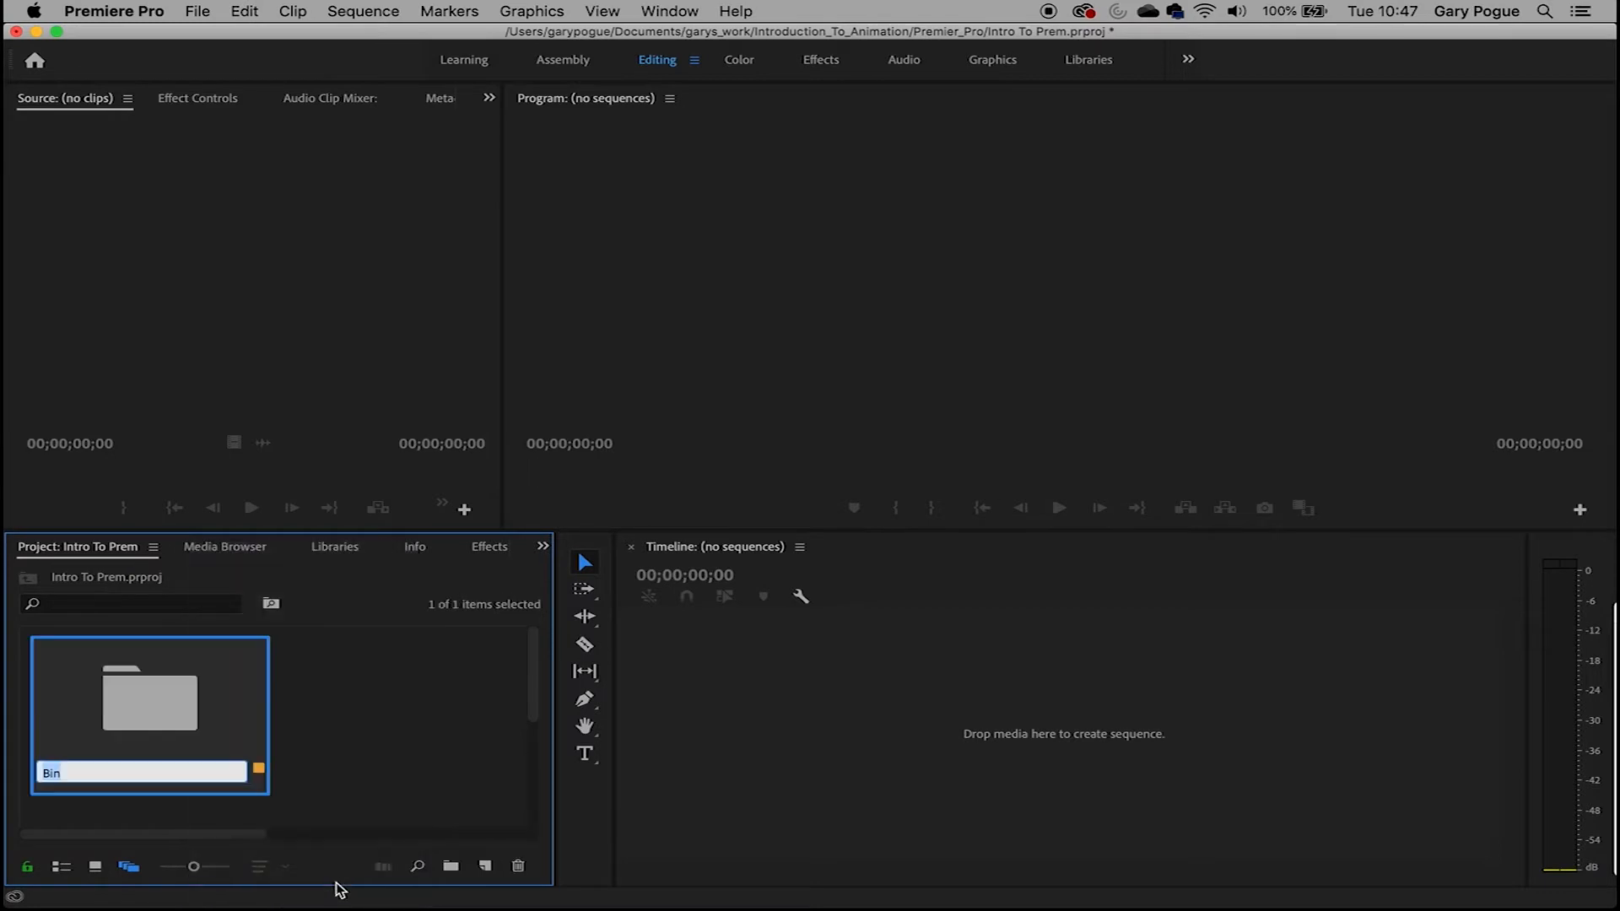
key(BackSpace)
click(398, 738)
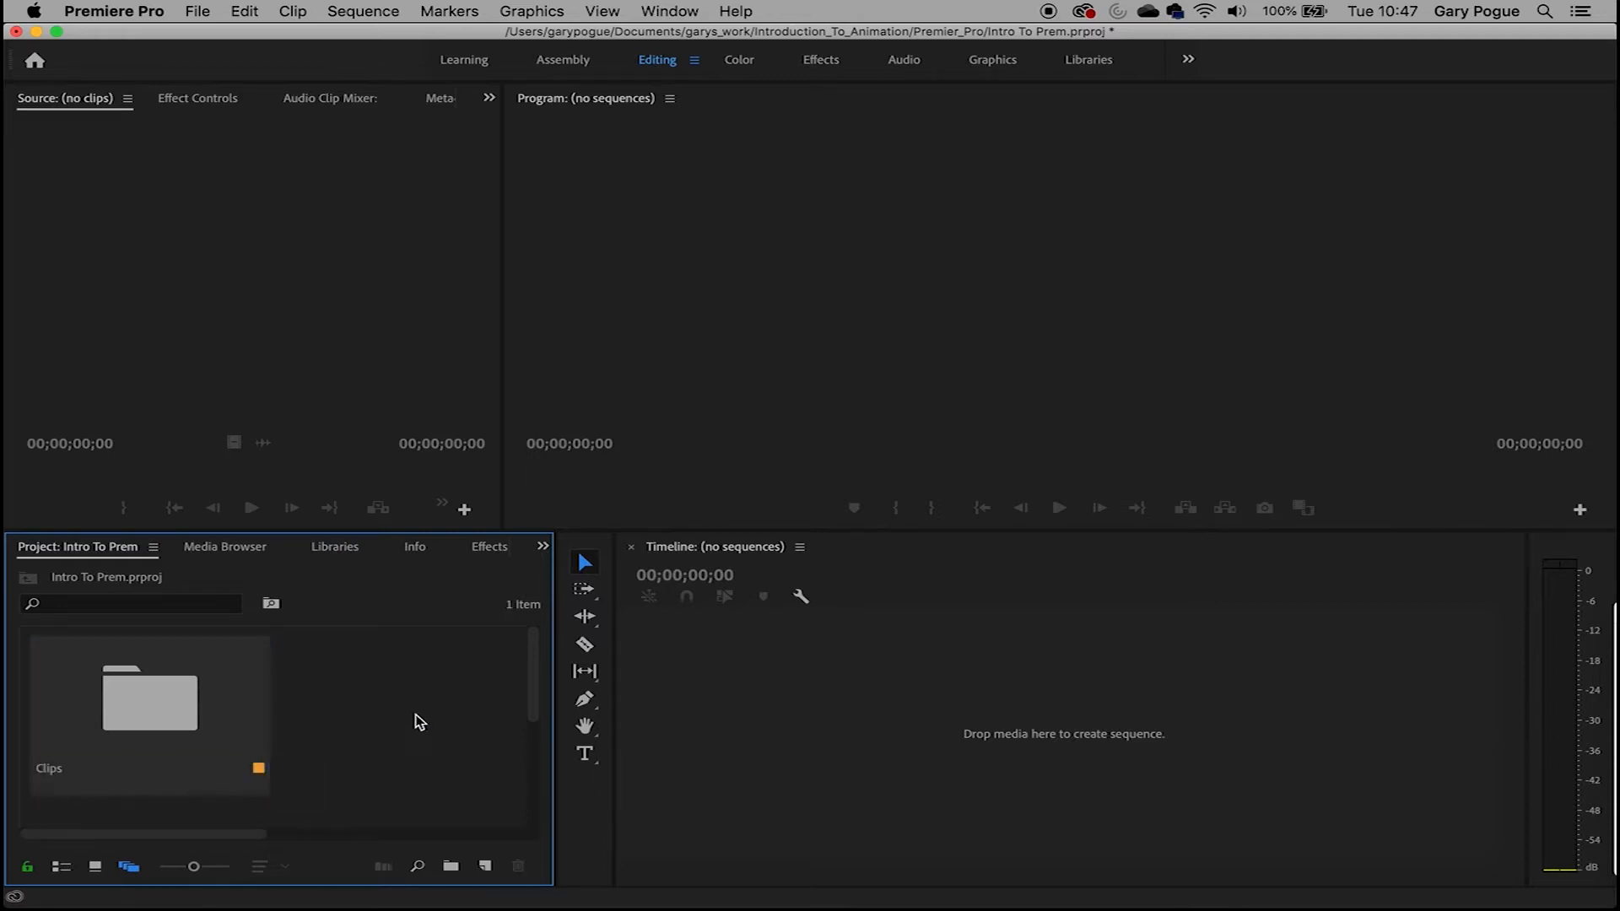
Create a second bin in the project named "Sound effects"
right_click(413, 789)
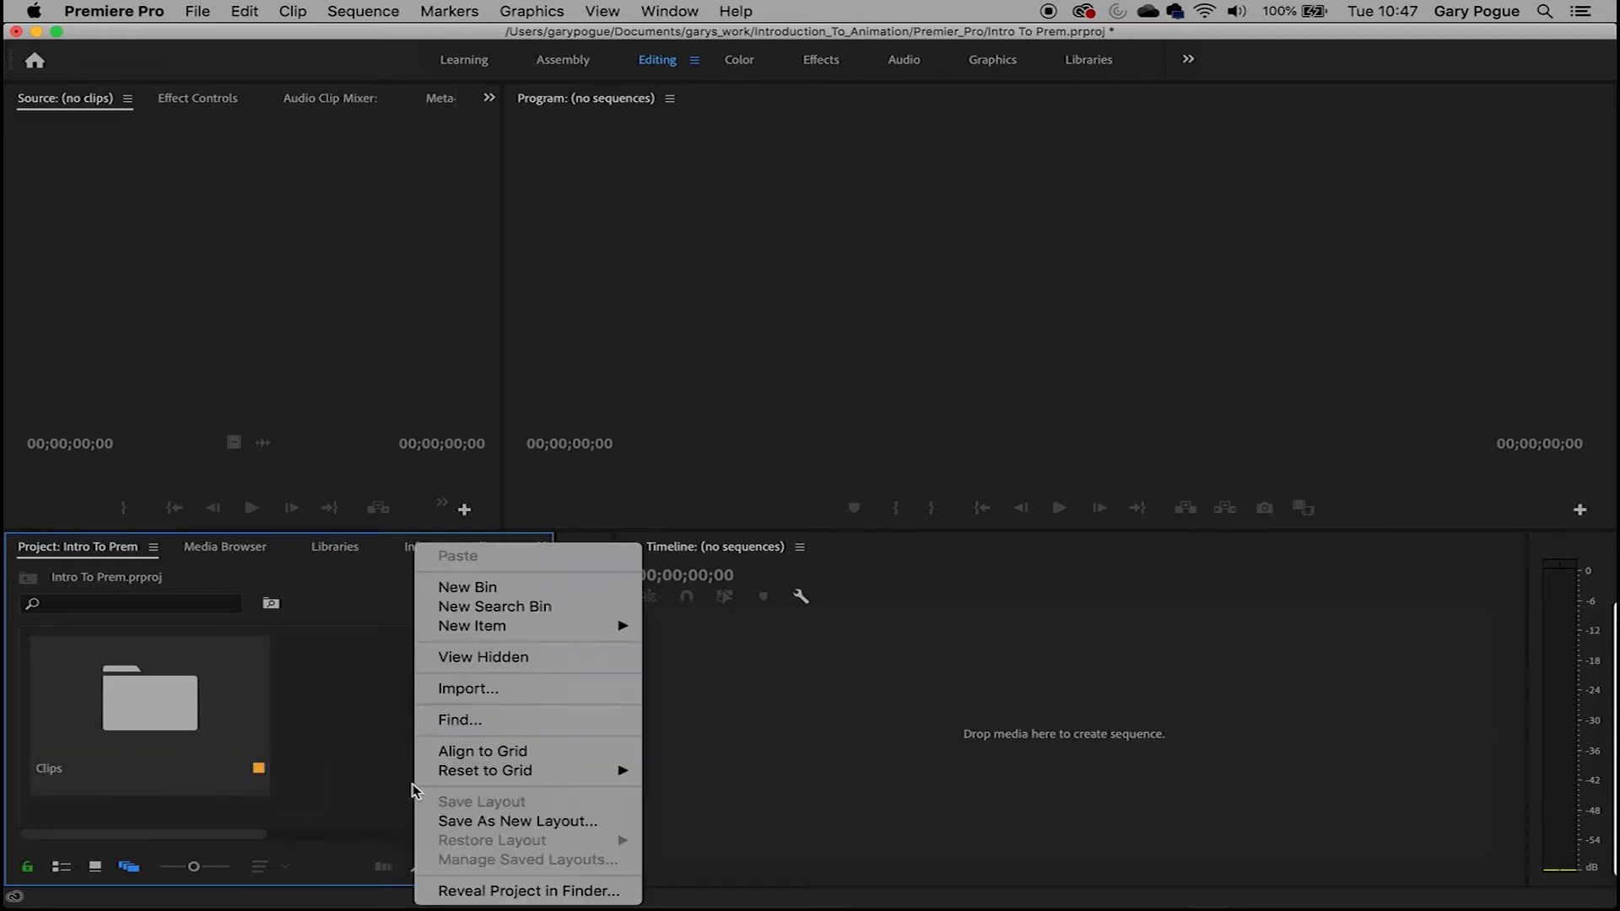
click(473, 587)
text(A)
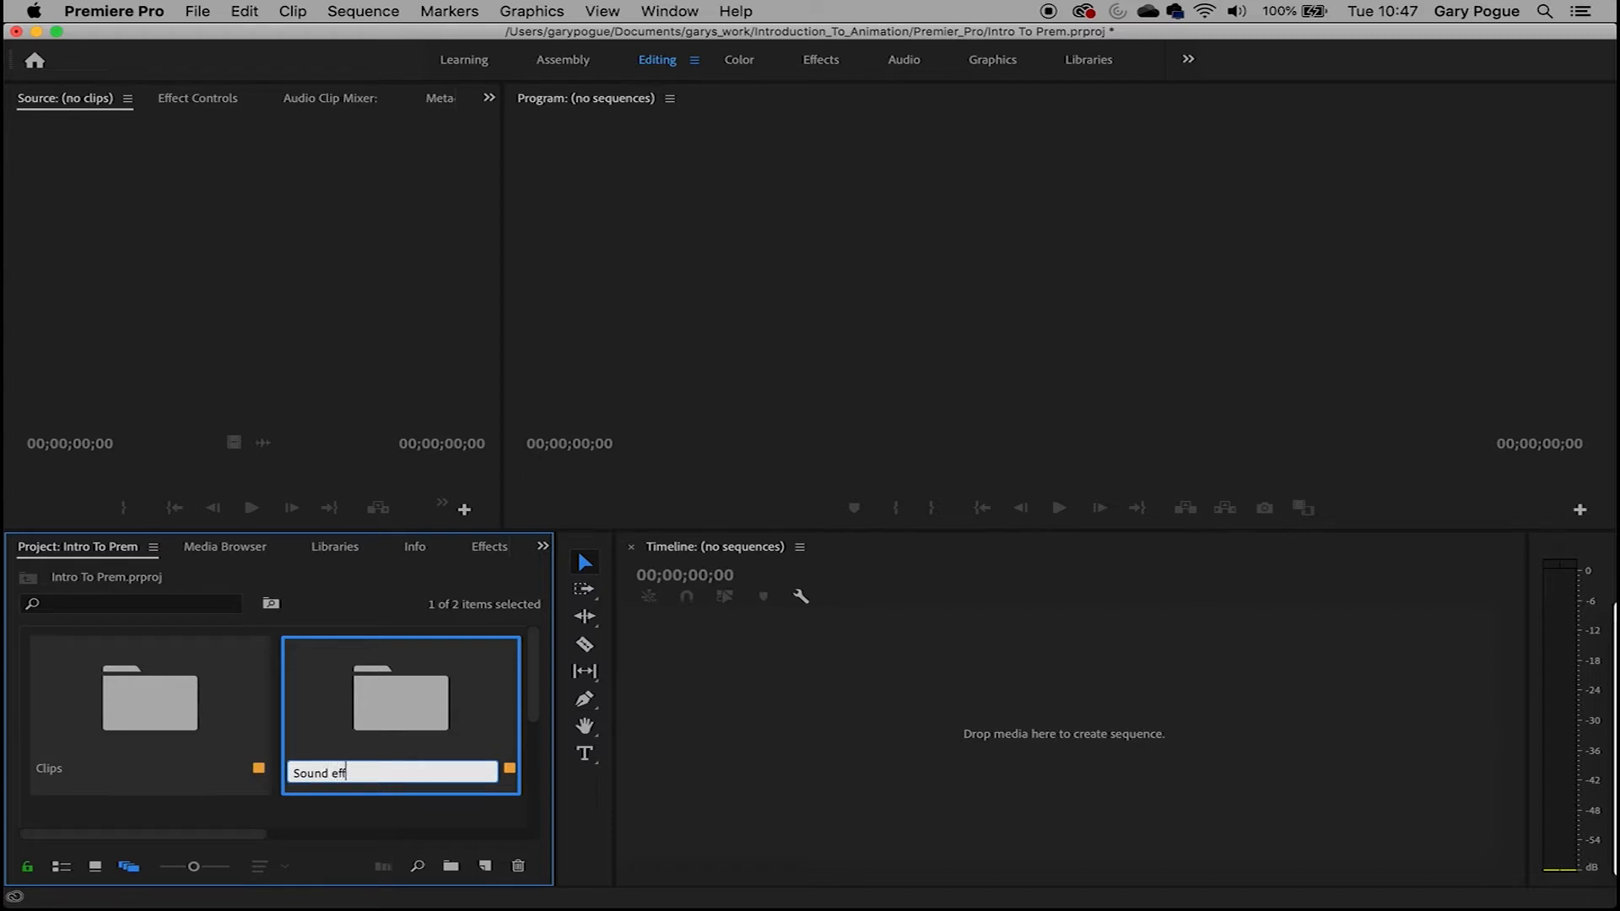
key(Return)
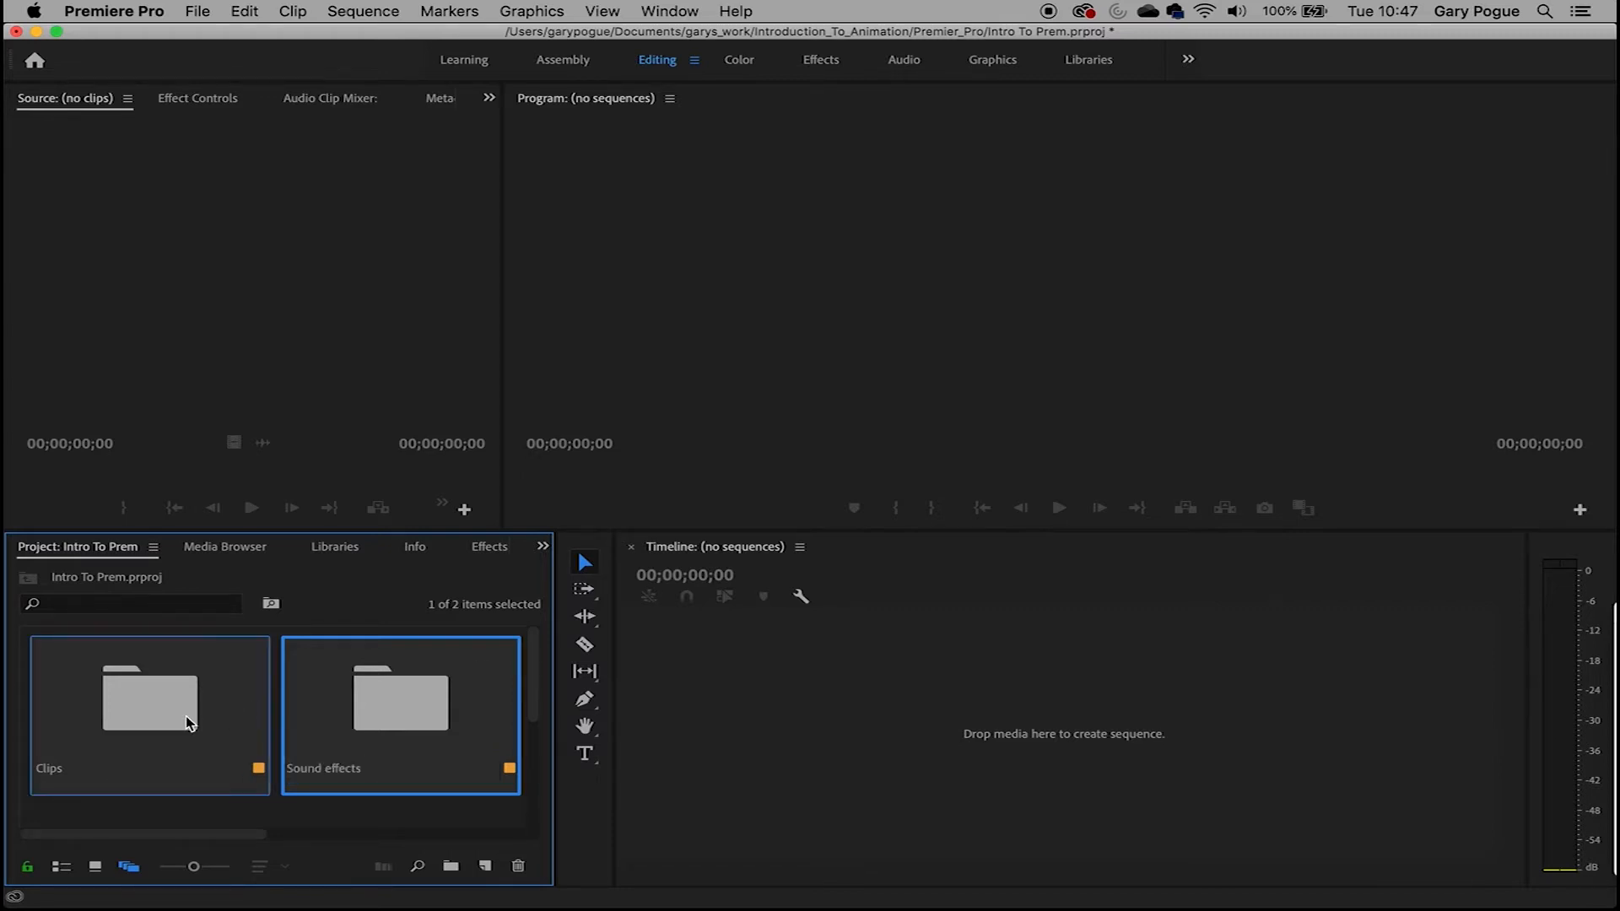
click(128, 723)
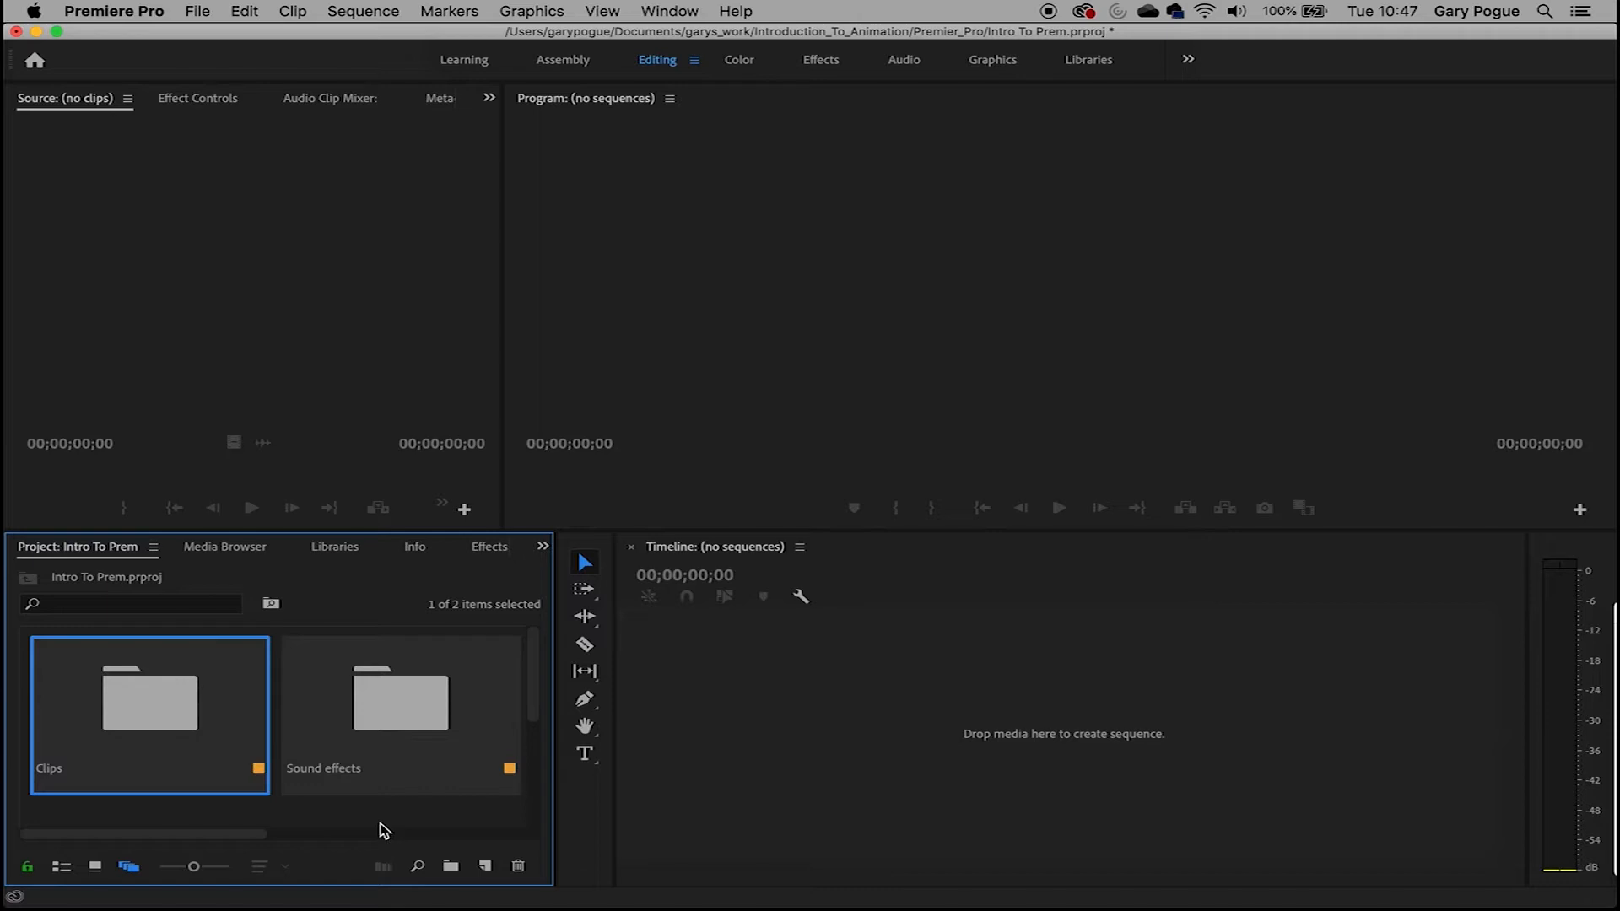
right_click(293, 823)
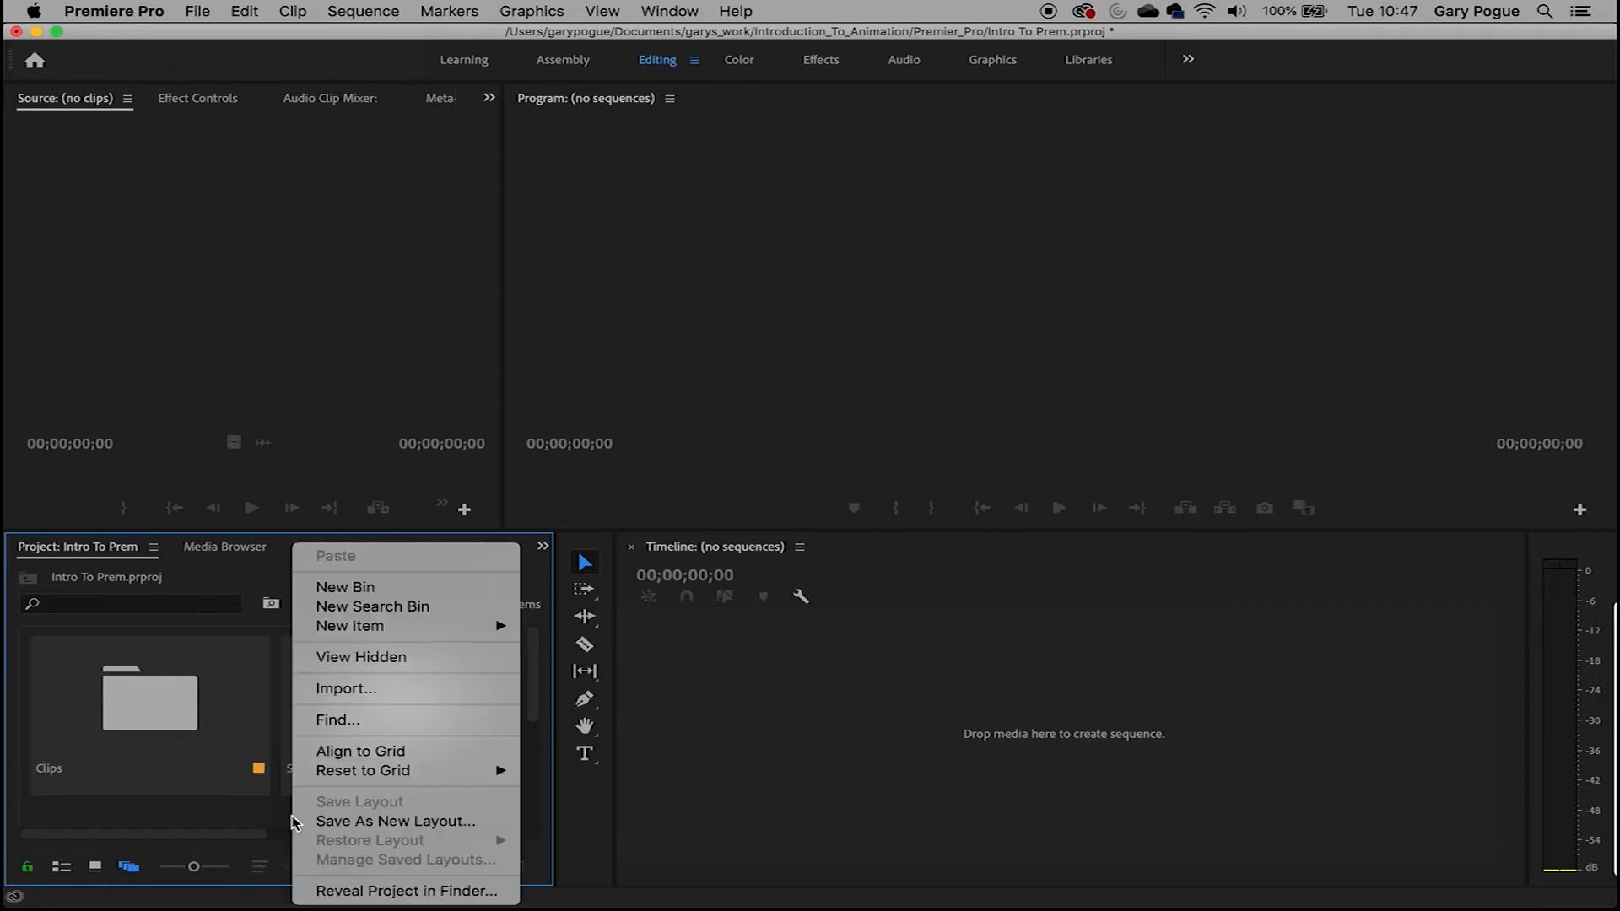
click(233, 821)
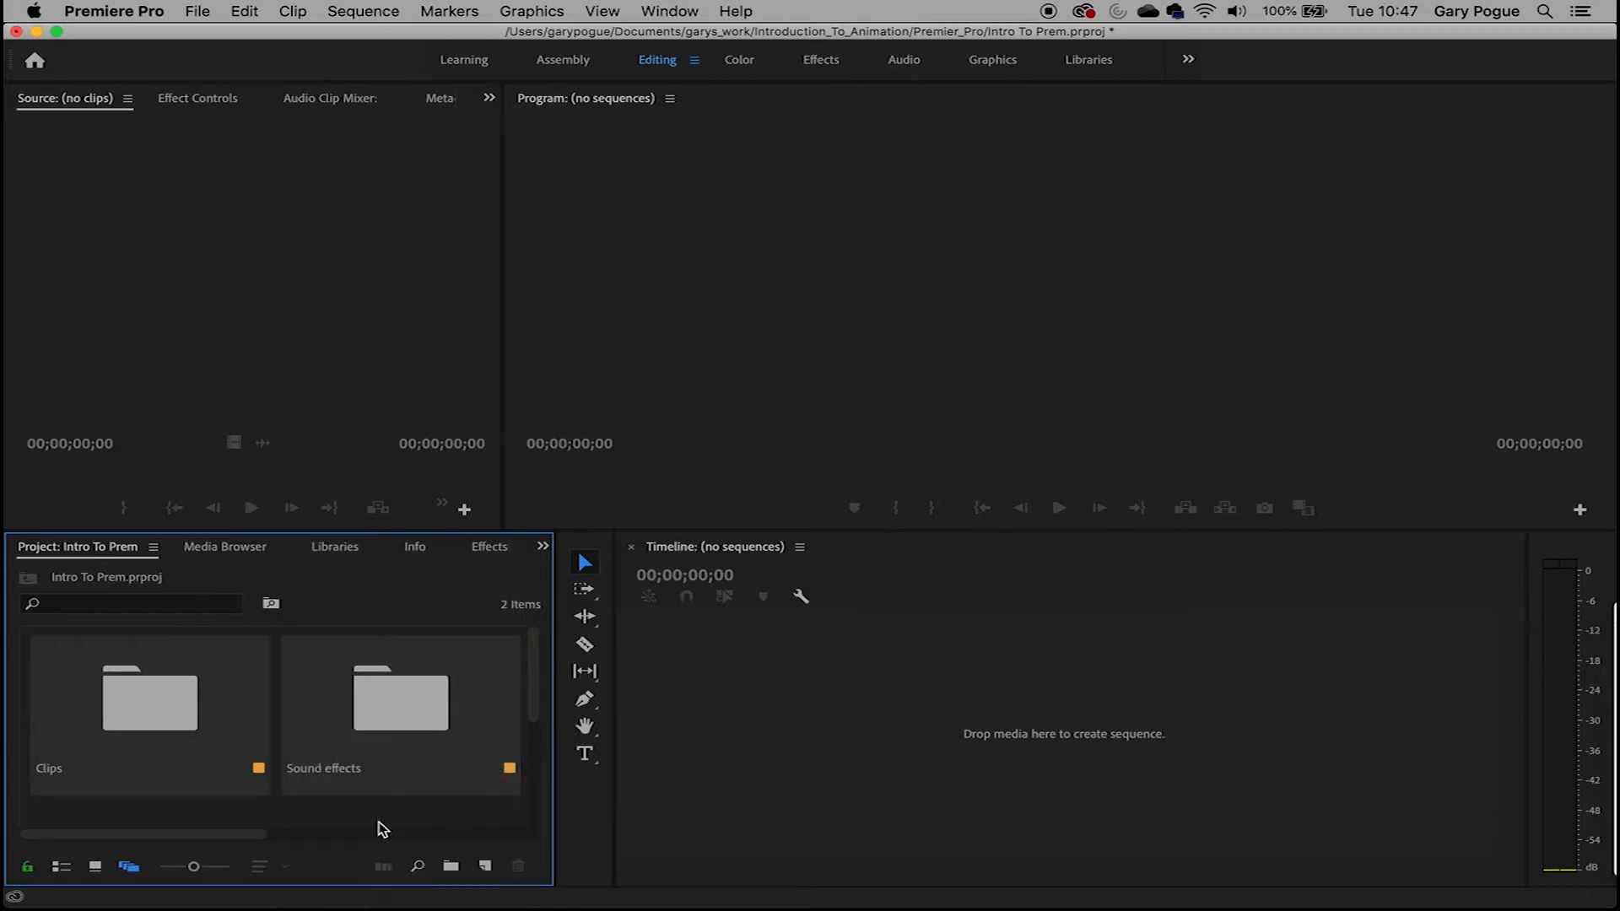
click(203, 12)
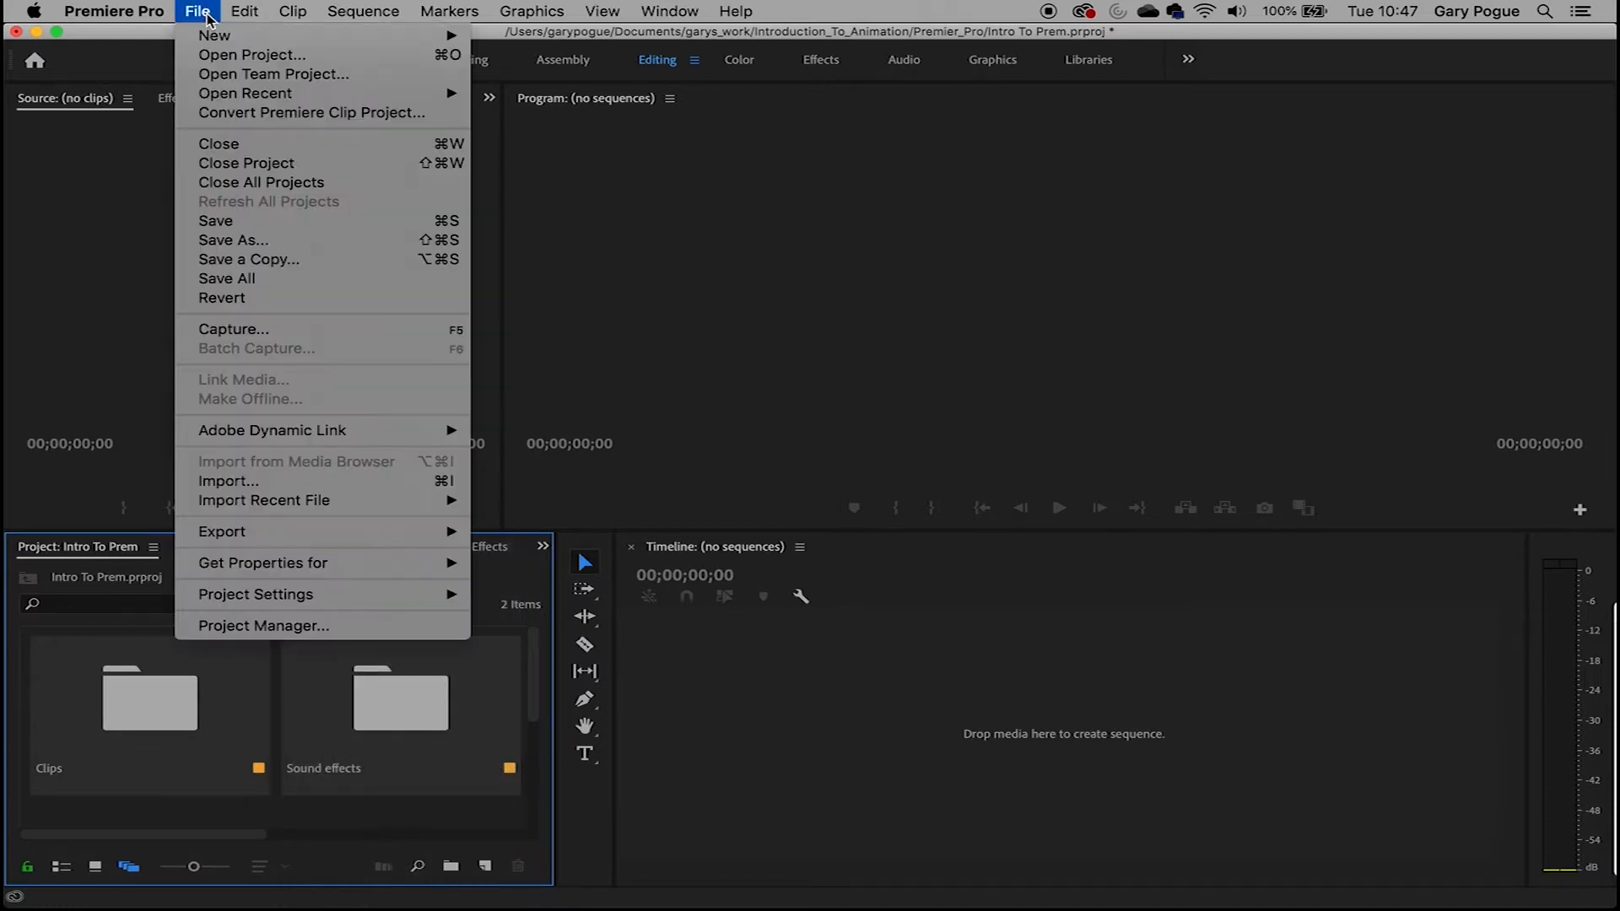
click(303, 488)
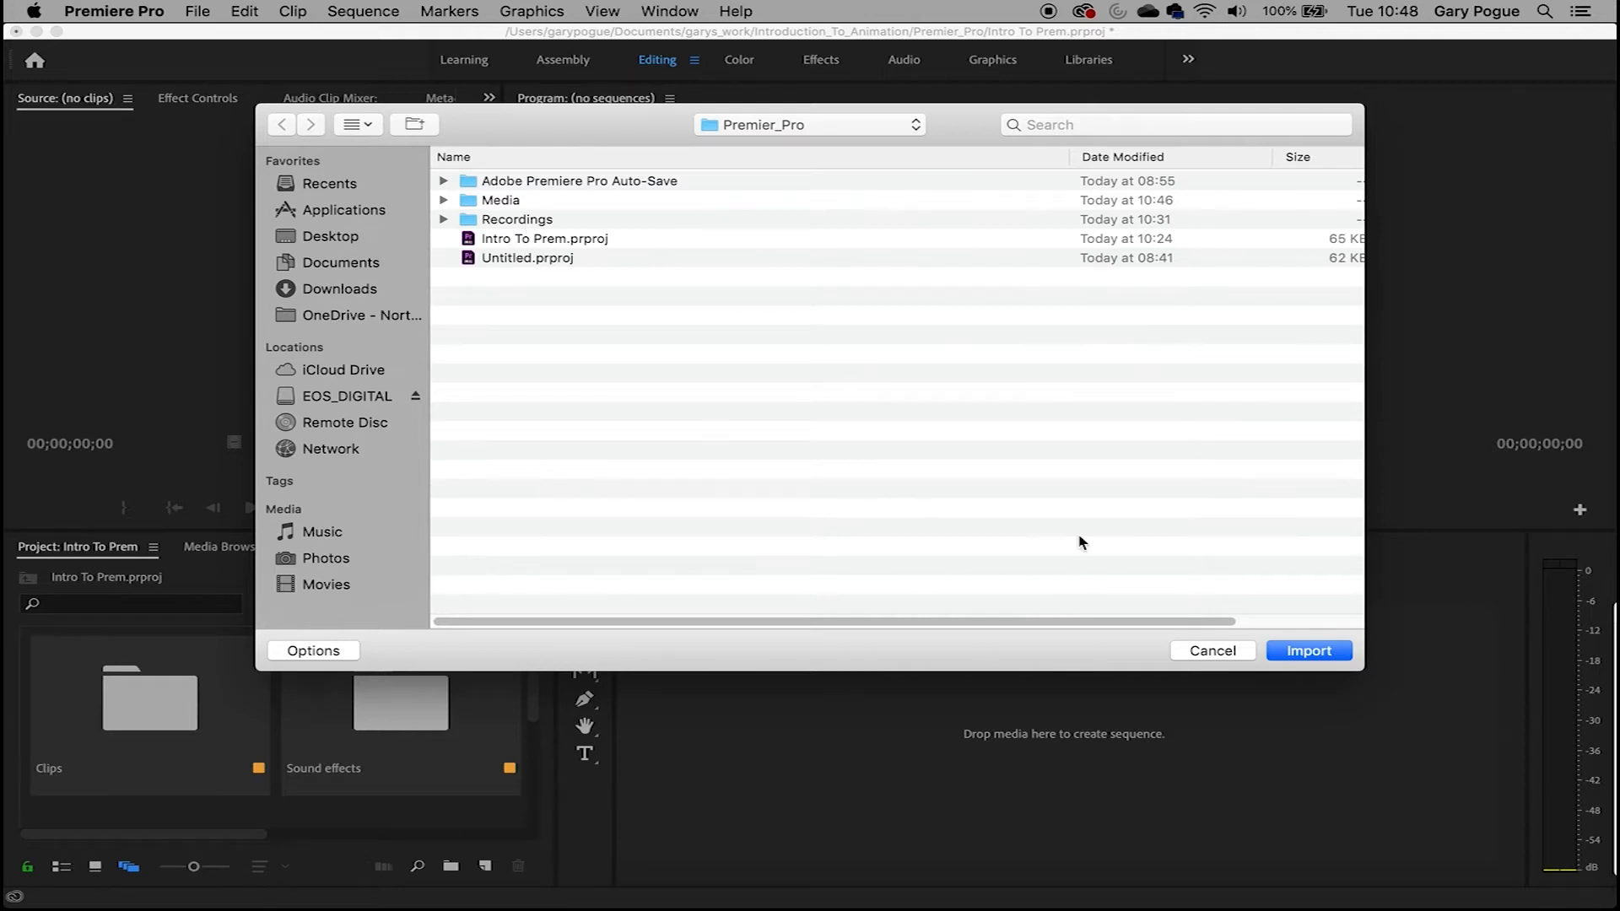
click(1215, 653)
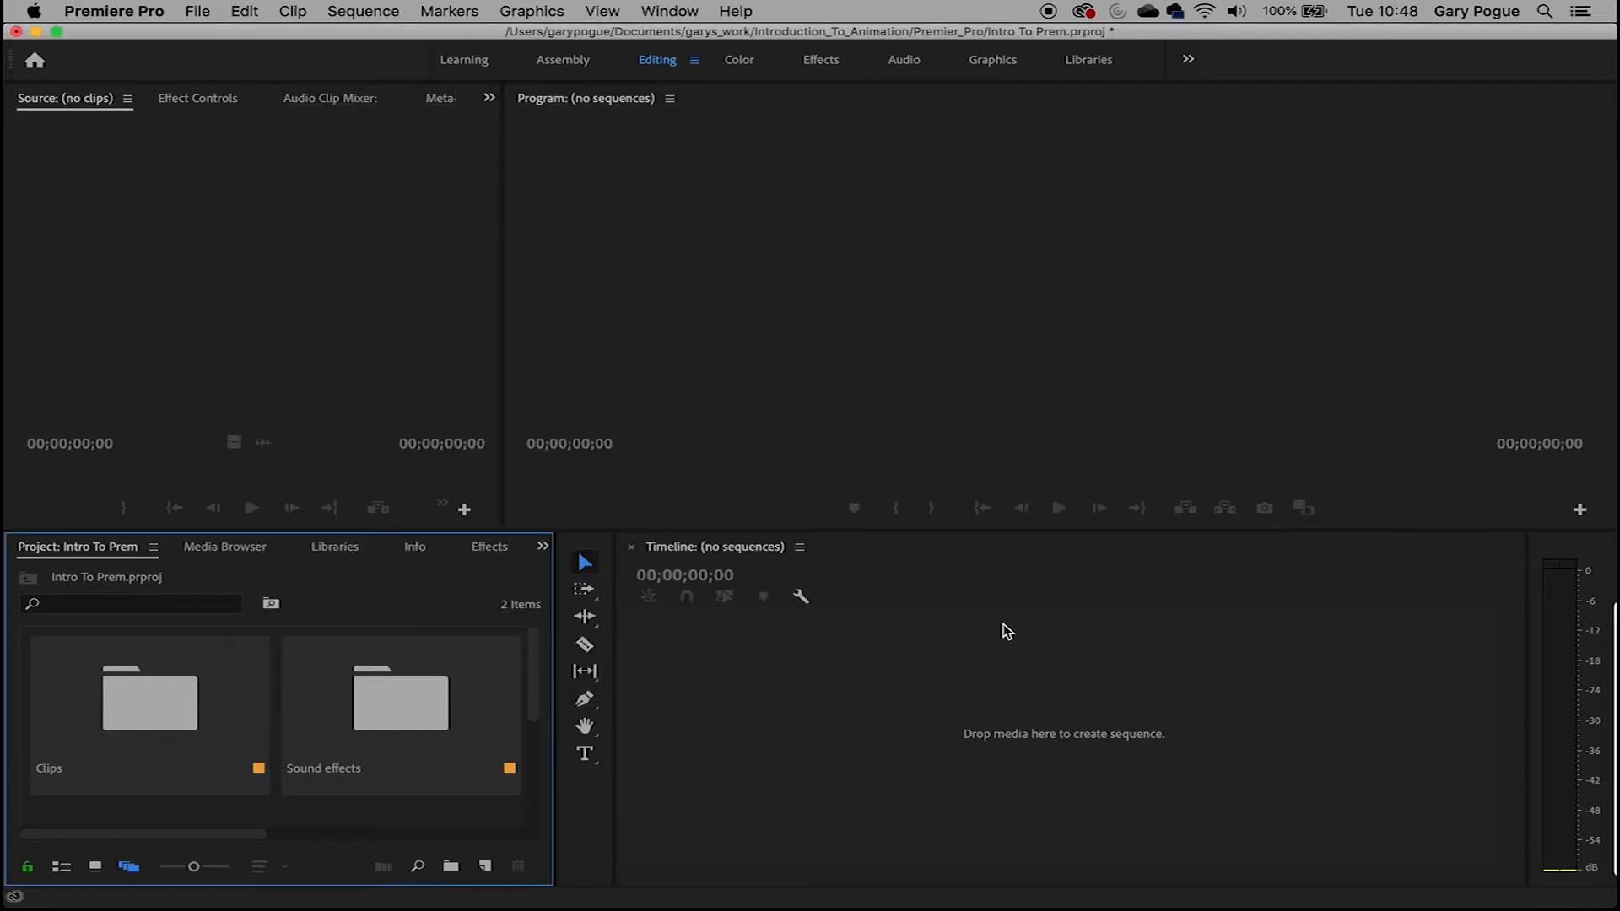
Import all the video and audio files from the Media folder into the project
key(super+i)
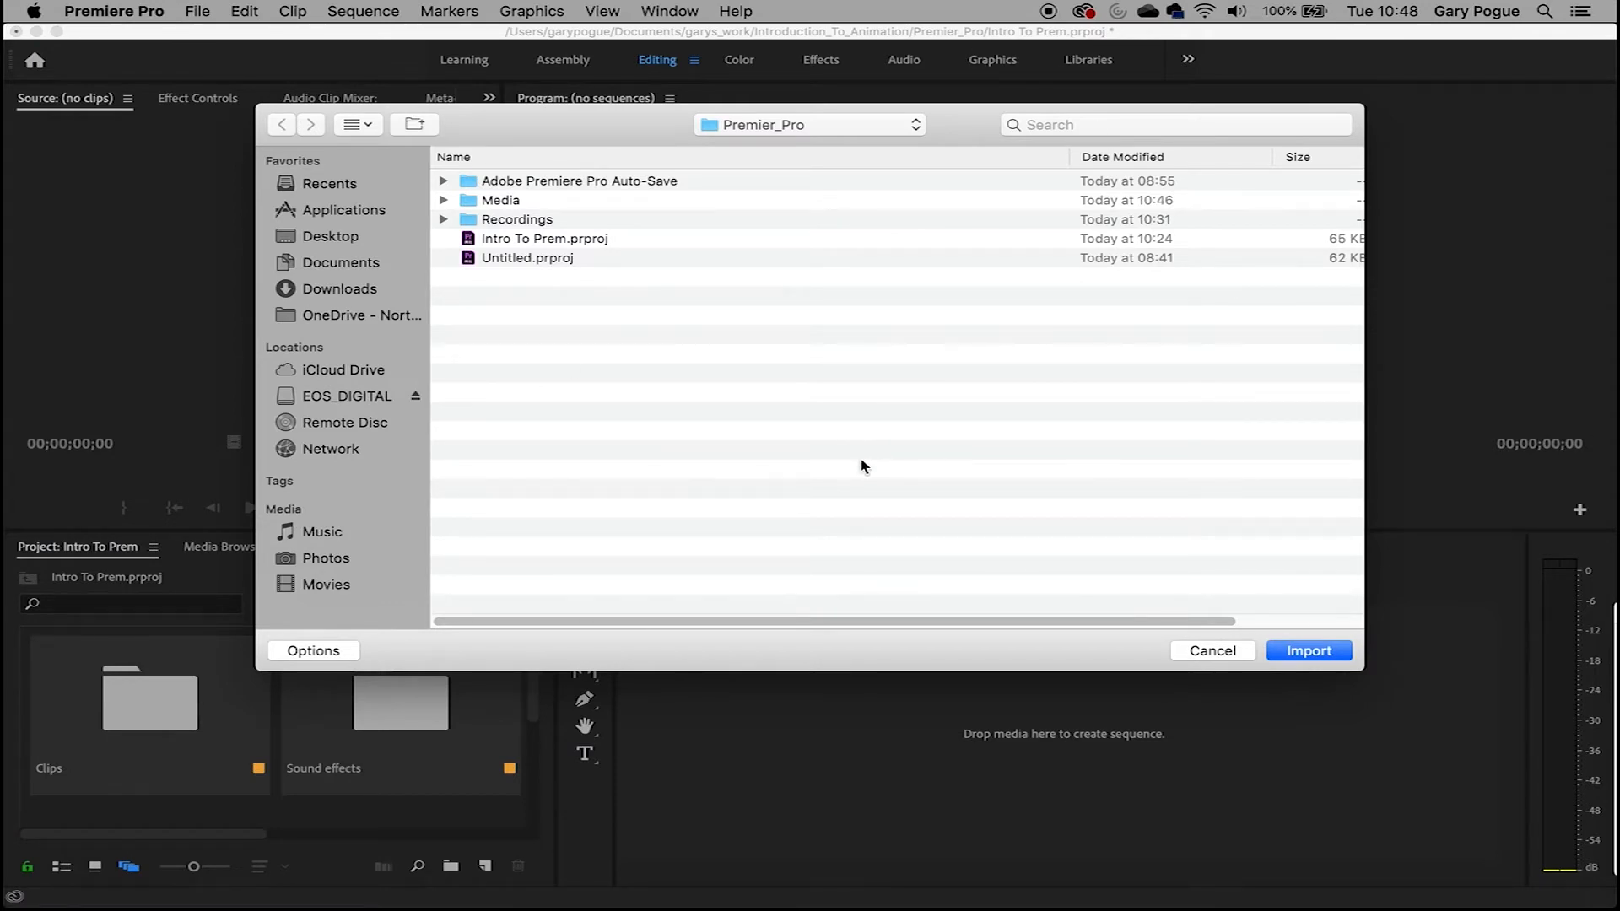
double_click(502, 201)
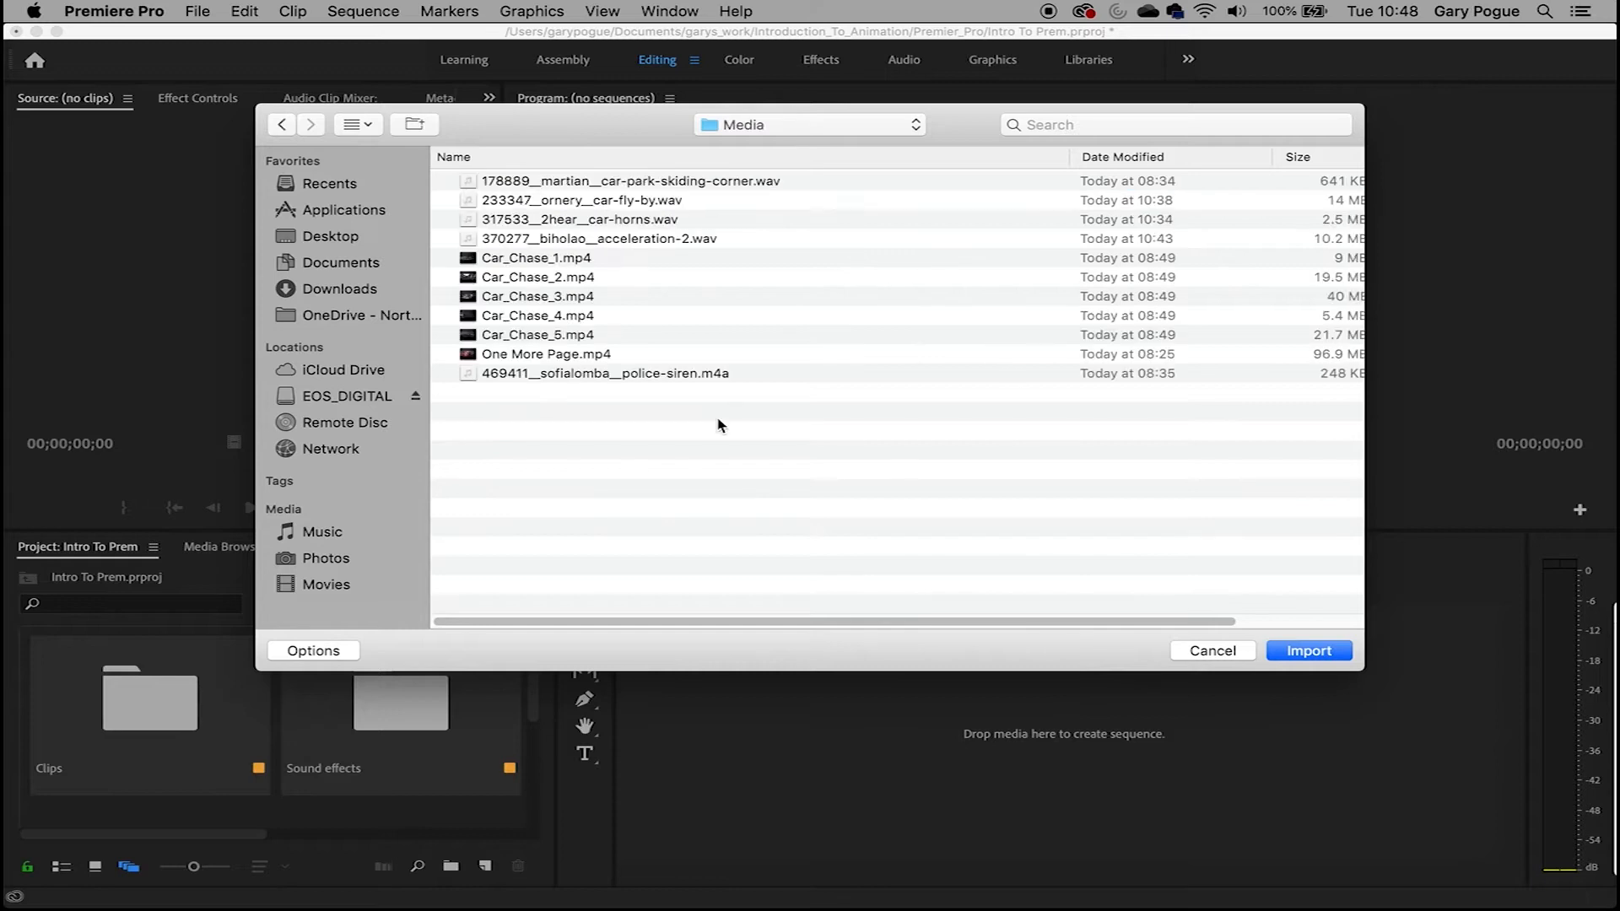
drag(555, 495, 579, 163)
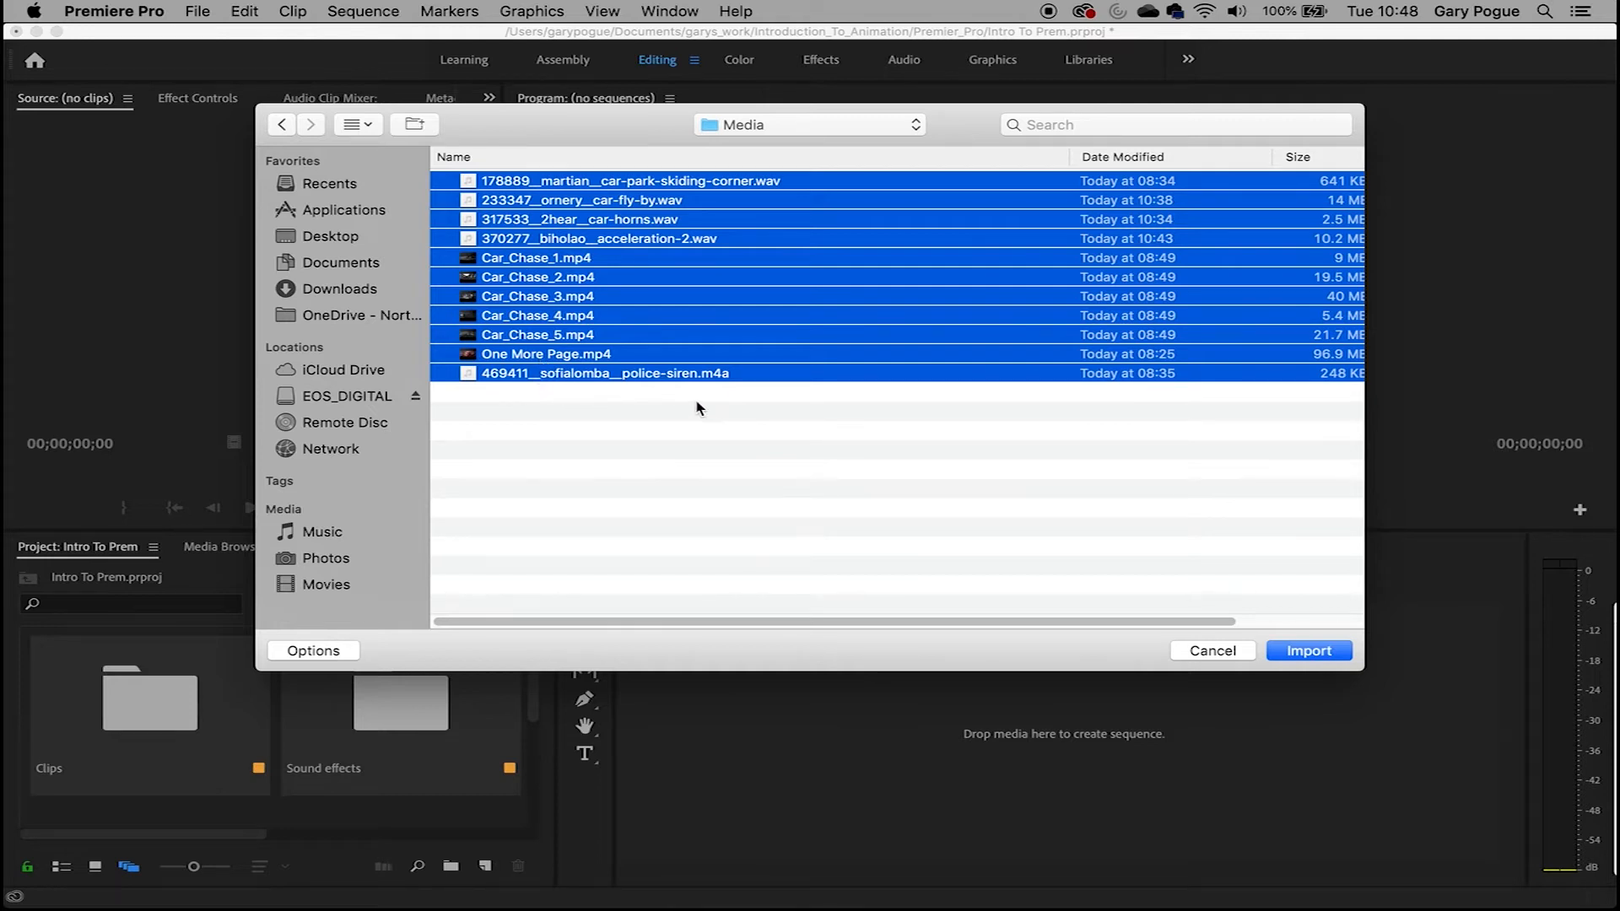
click(1312, 652)
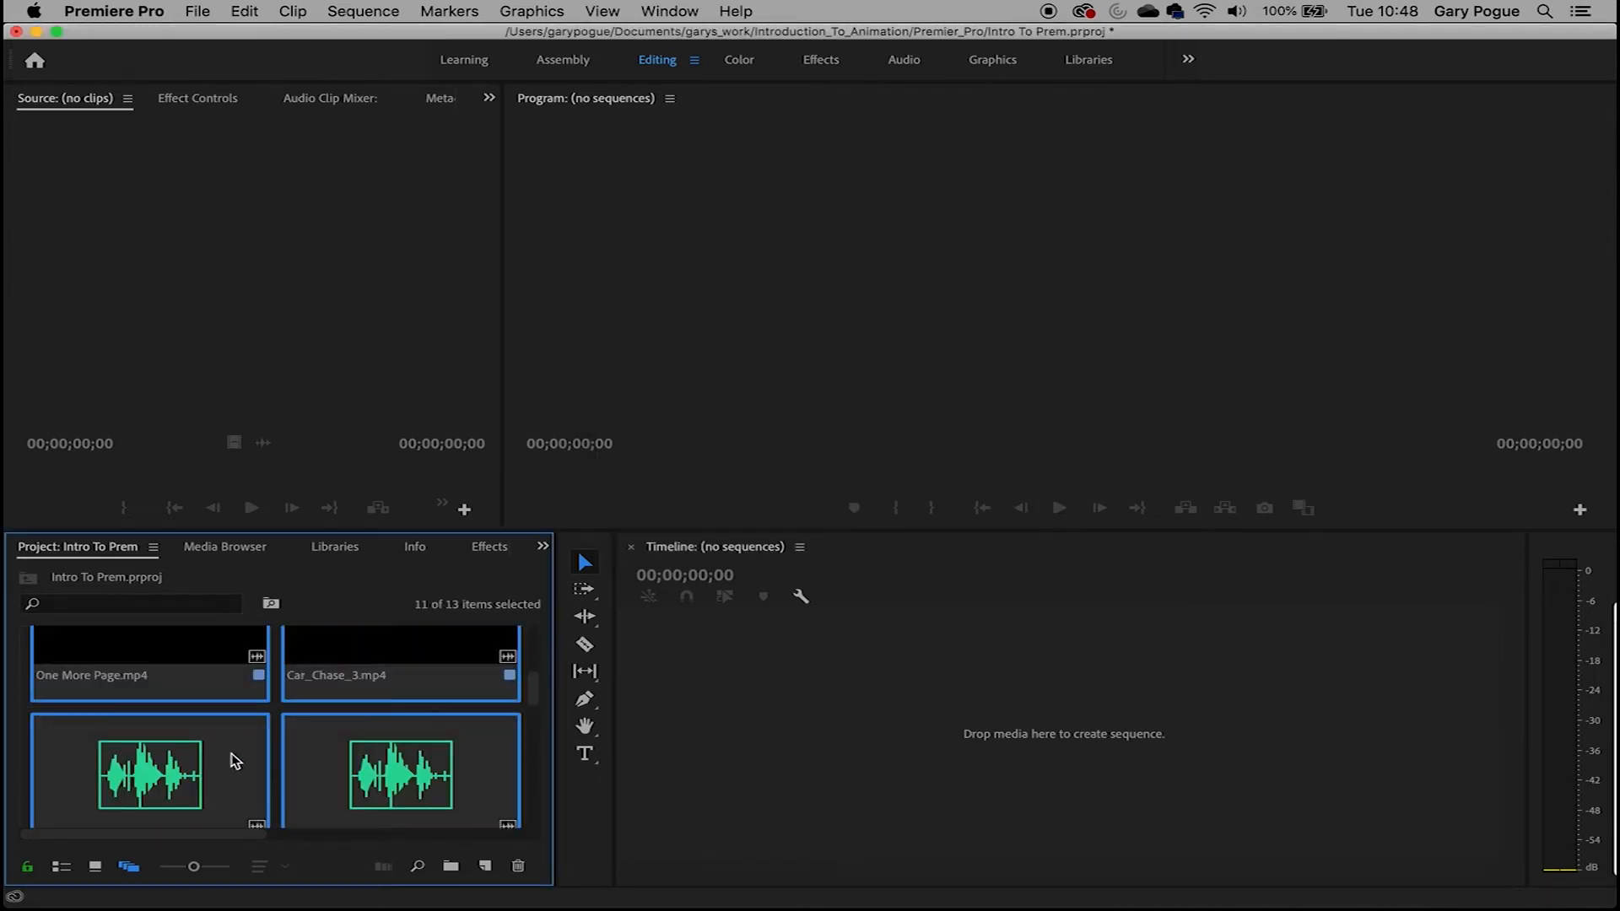
Shrink the project item thumbnails and look through the imported media
scroll(325, 756, up, 3)
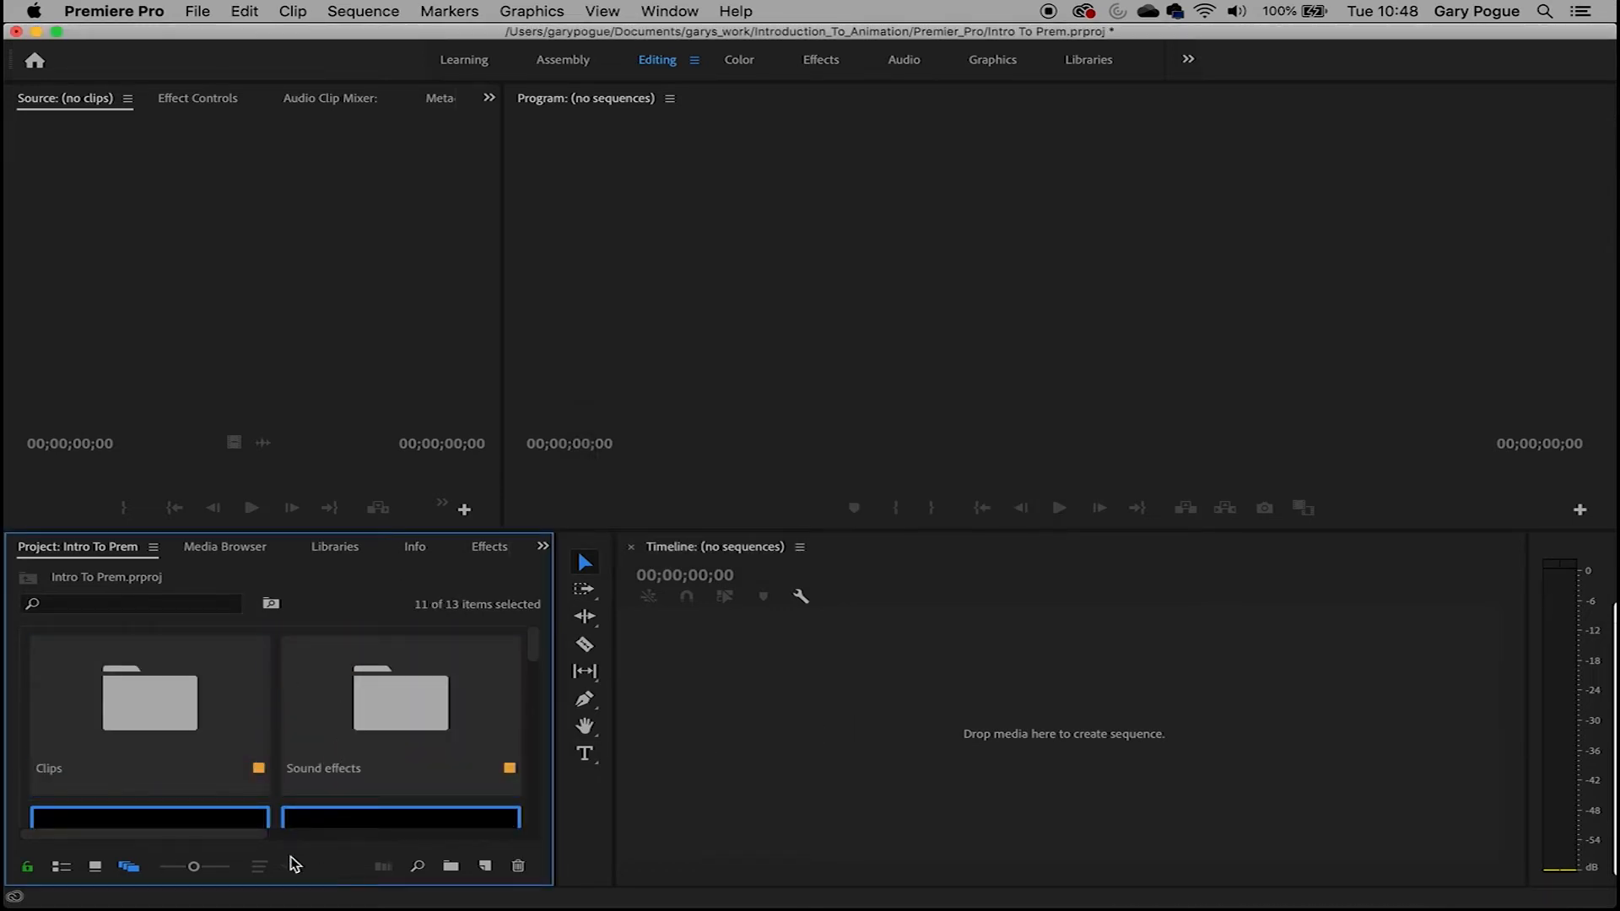
drag(193, 867, 115, 873)
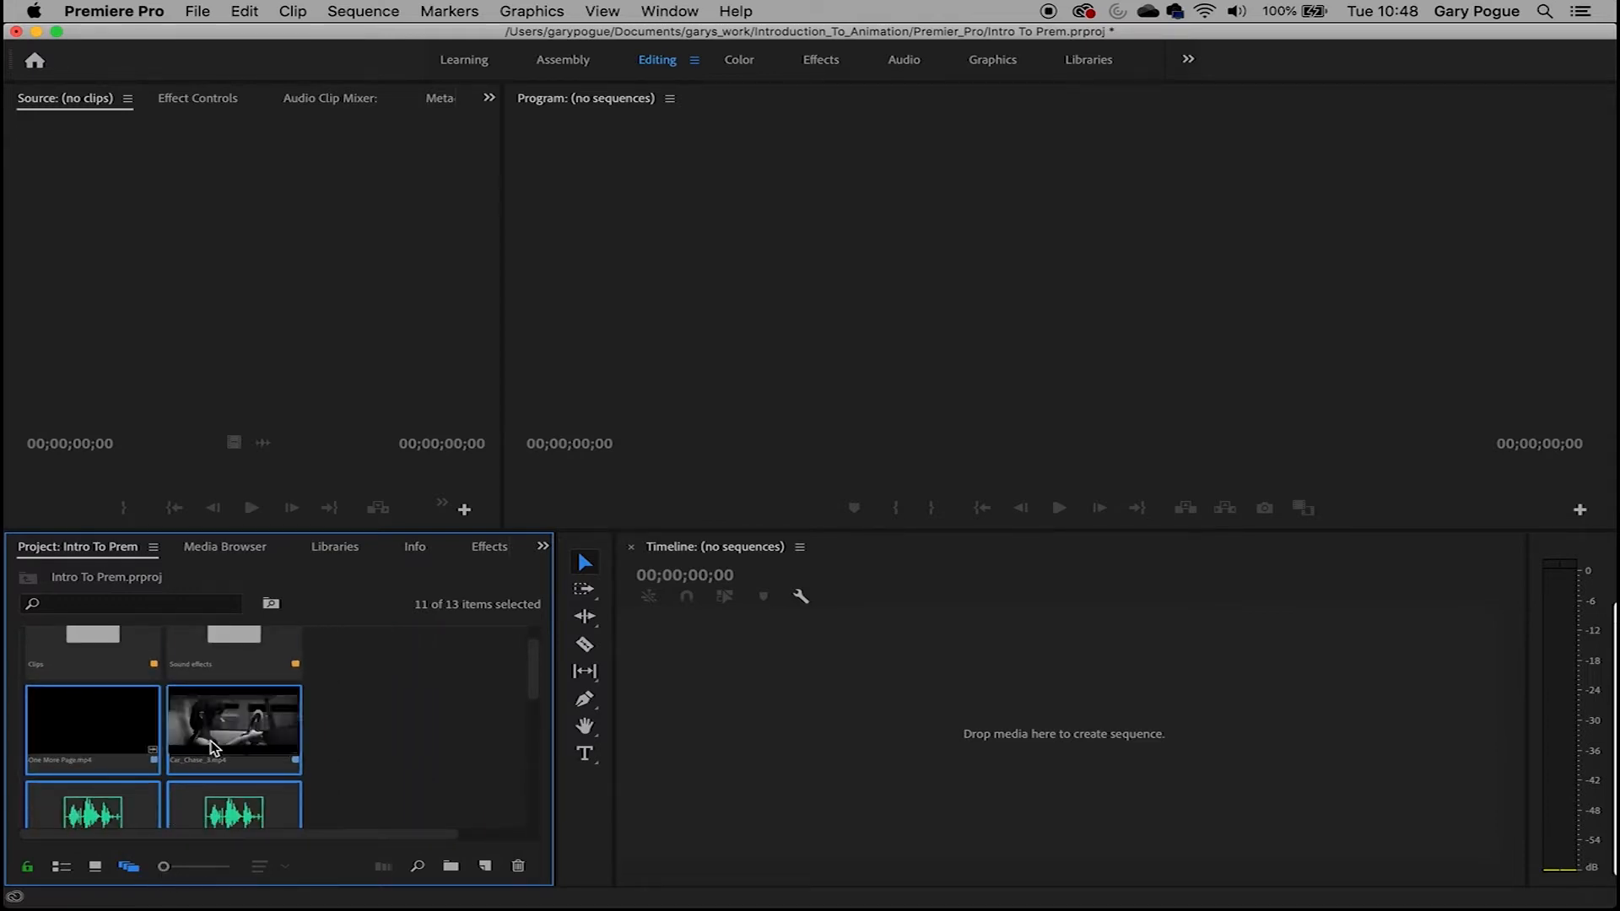
scroll(321, 706, down, 5)
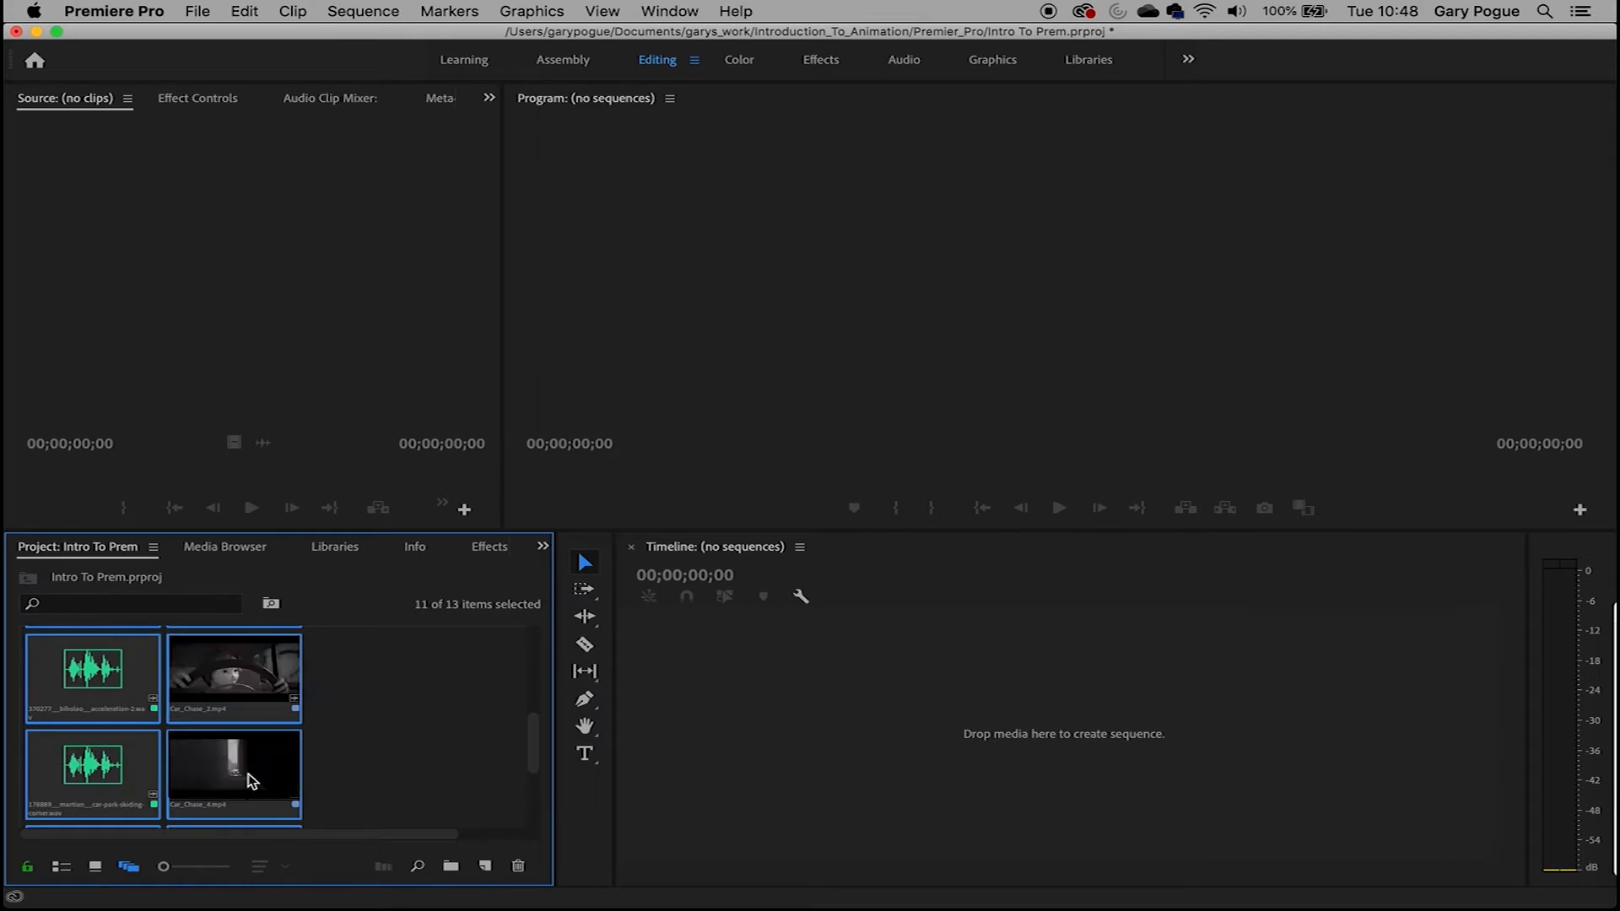
scroll(275, 815, down, 2)
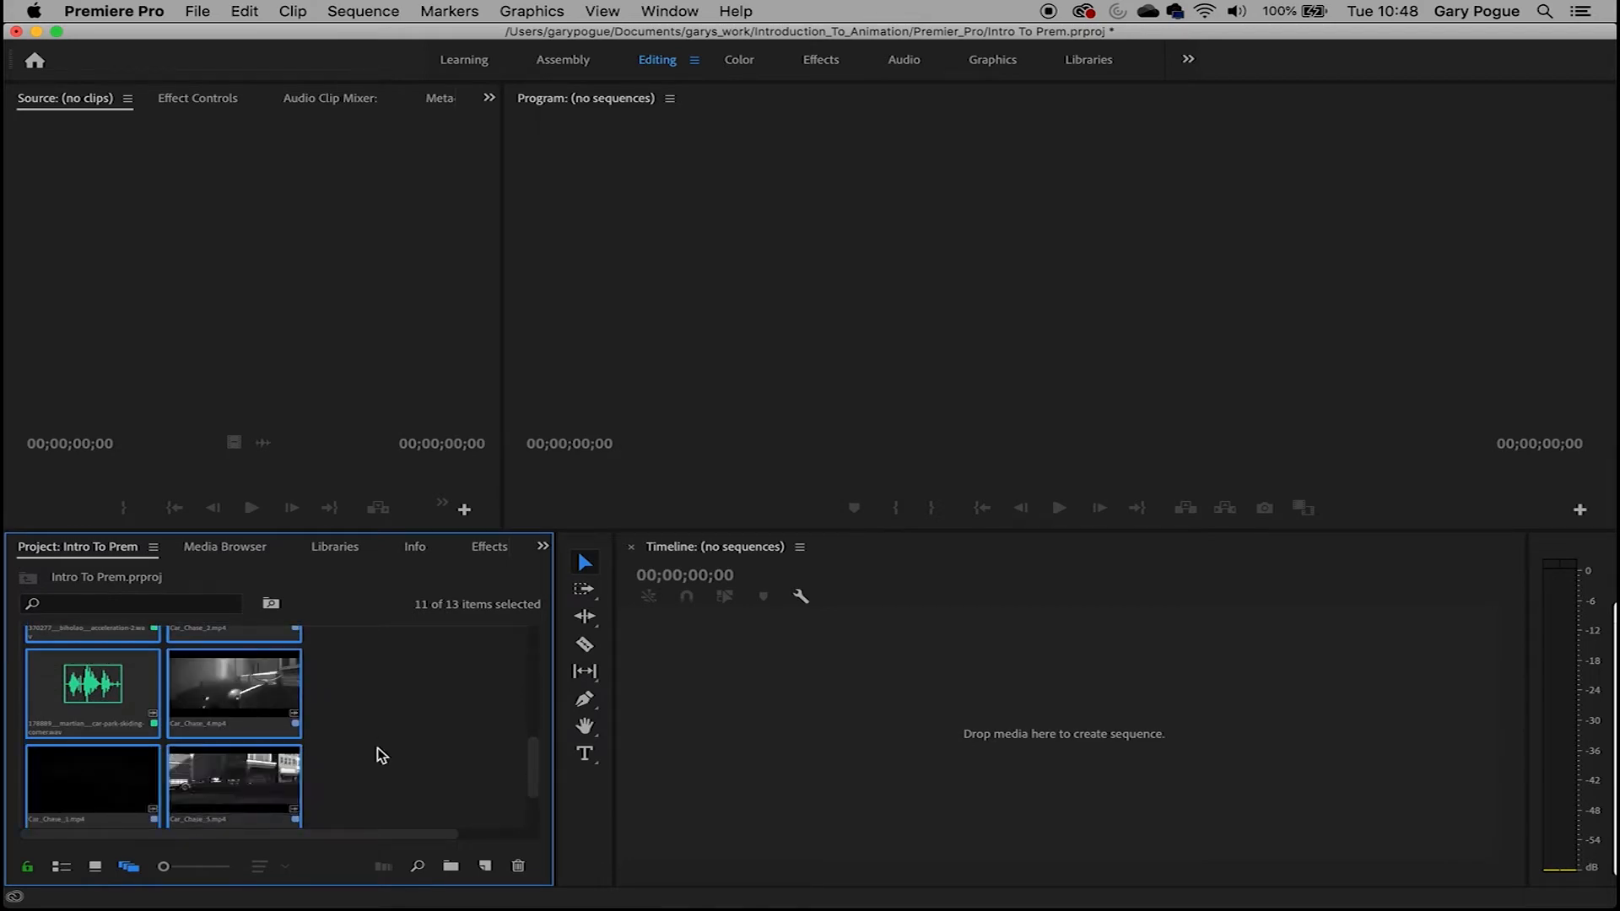
Display the project items as a list and make the Project panel taller
click(61, 867)
scroll(196, 717, down, 3)
scroll(193, 729, up, 3)
drag(260, 532, 292, 357)
click(198, 822)
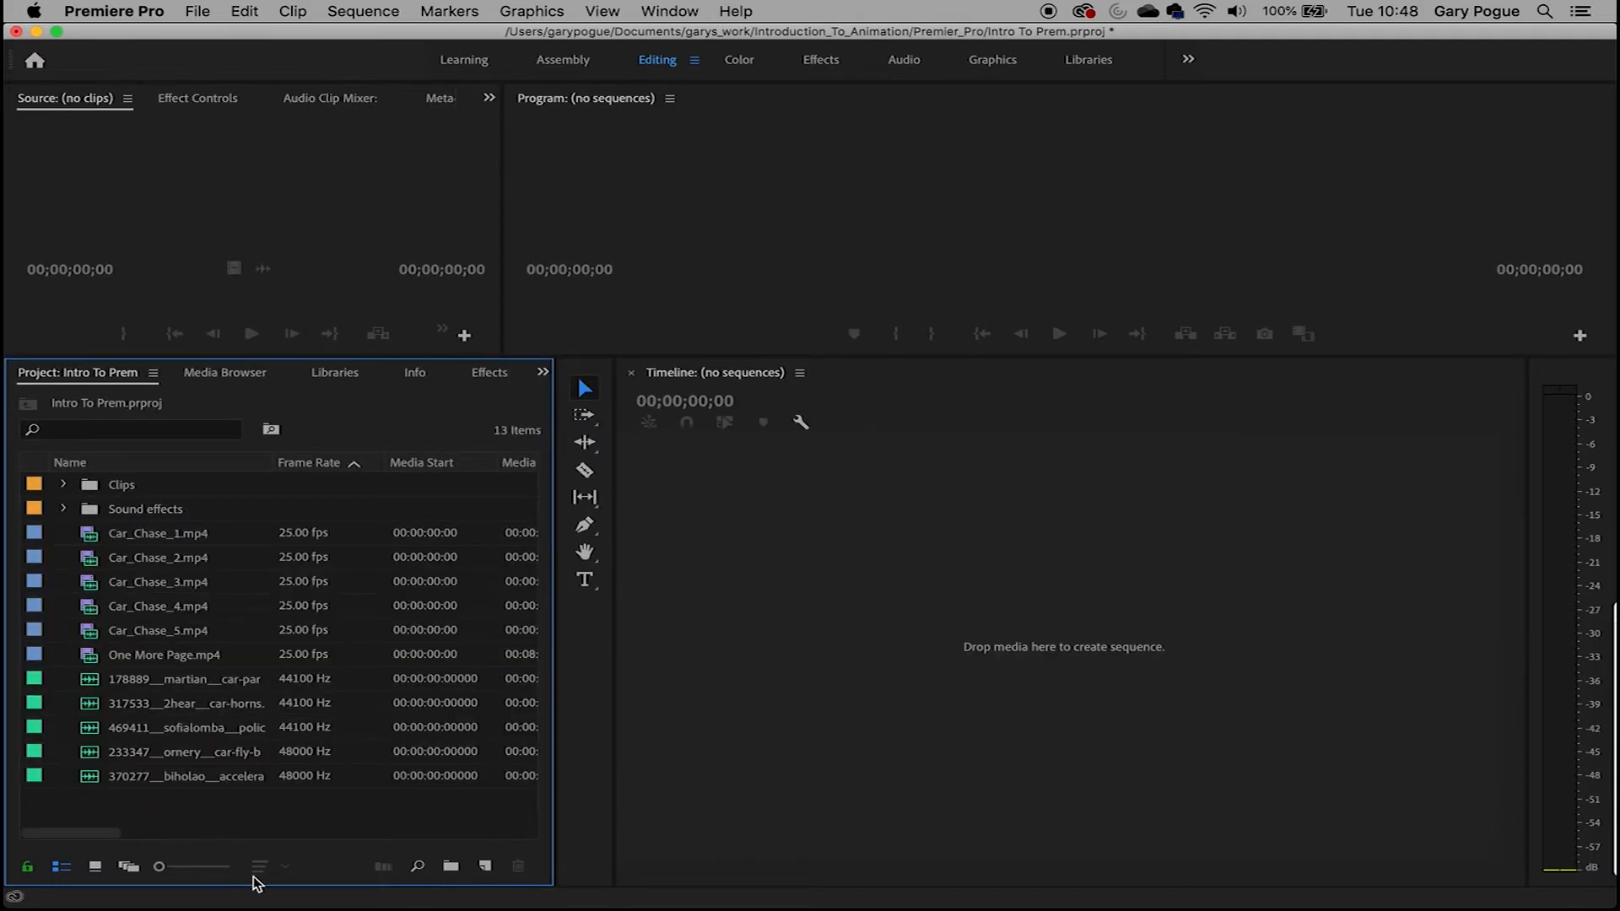
Move the five Car_Chase videos and One More Page.mp4 into the Clips bin
click(160, 780)
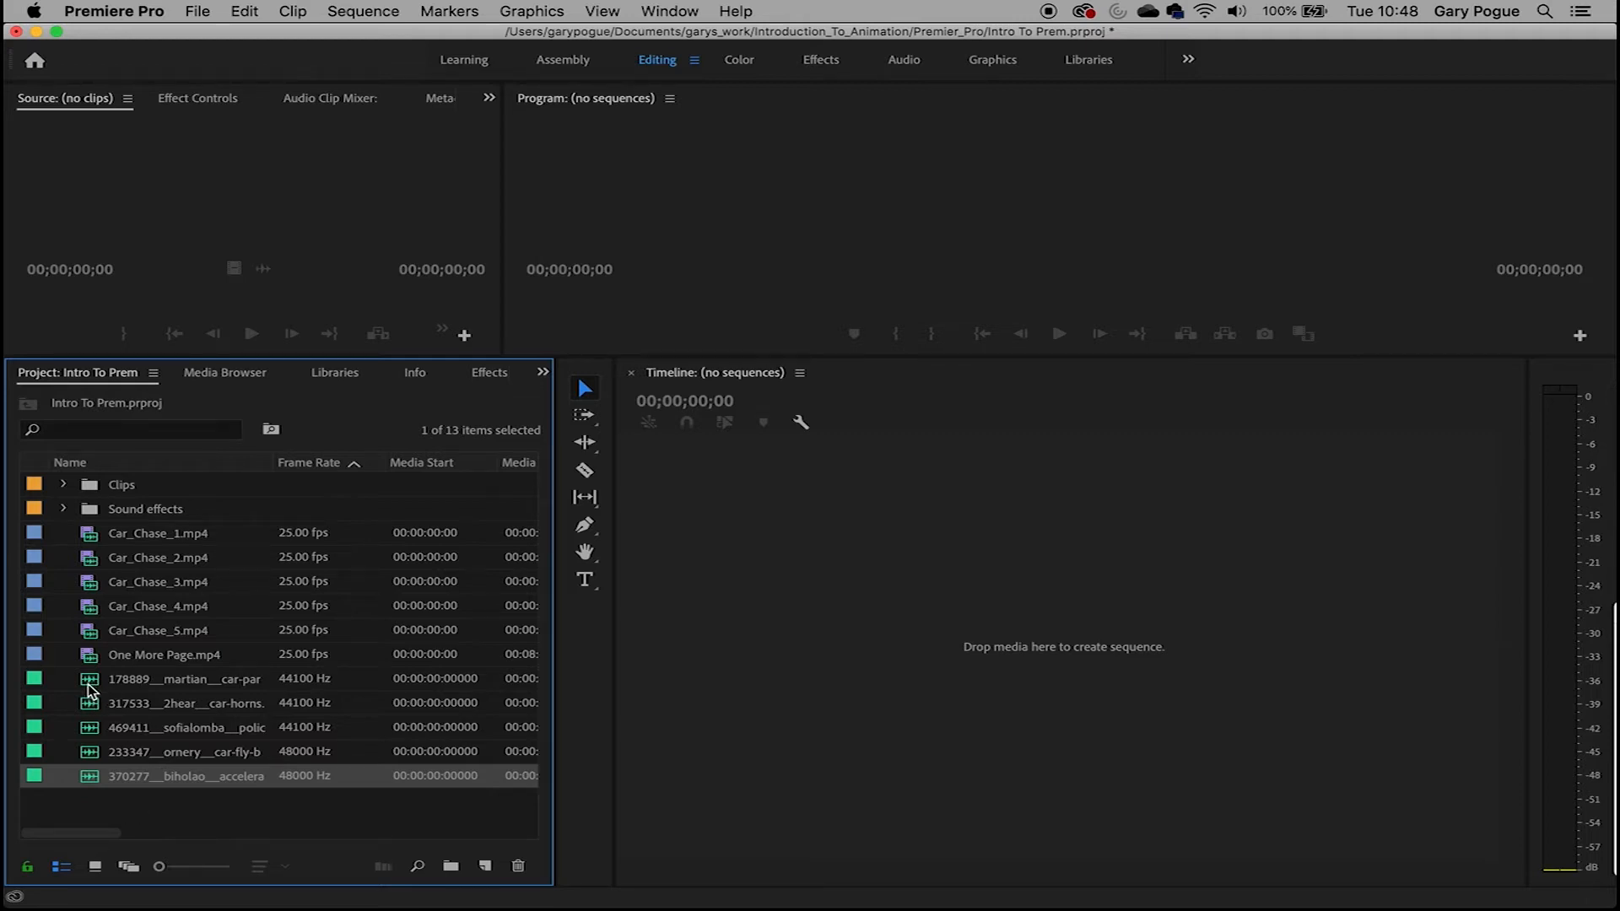
click(93, 544)
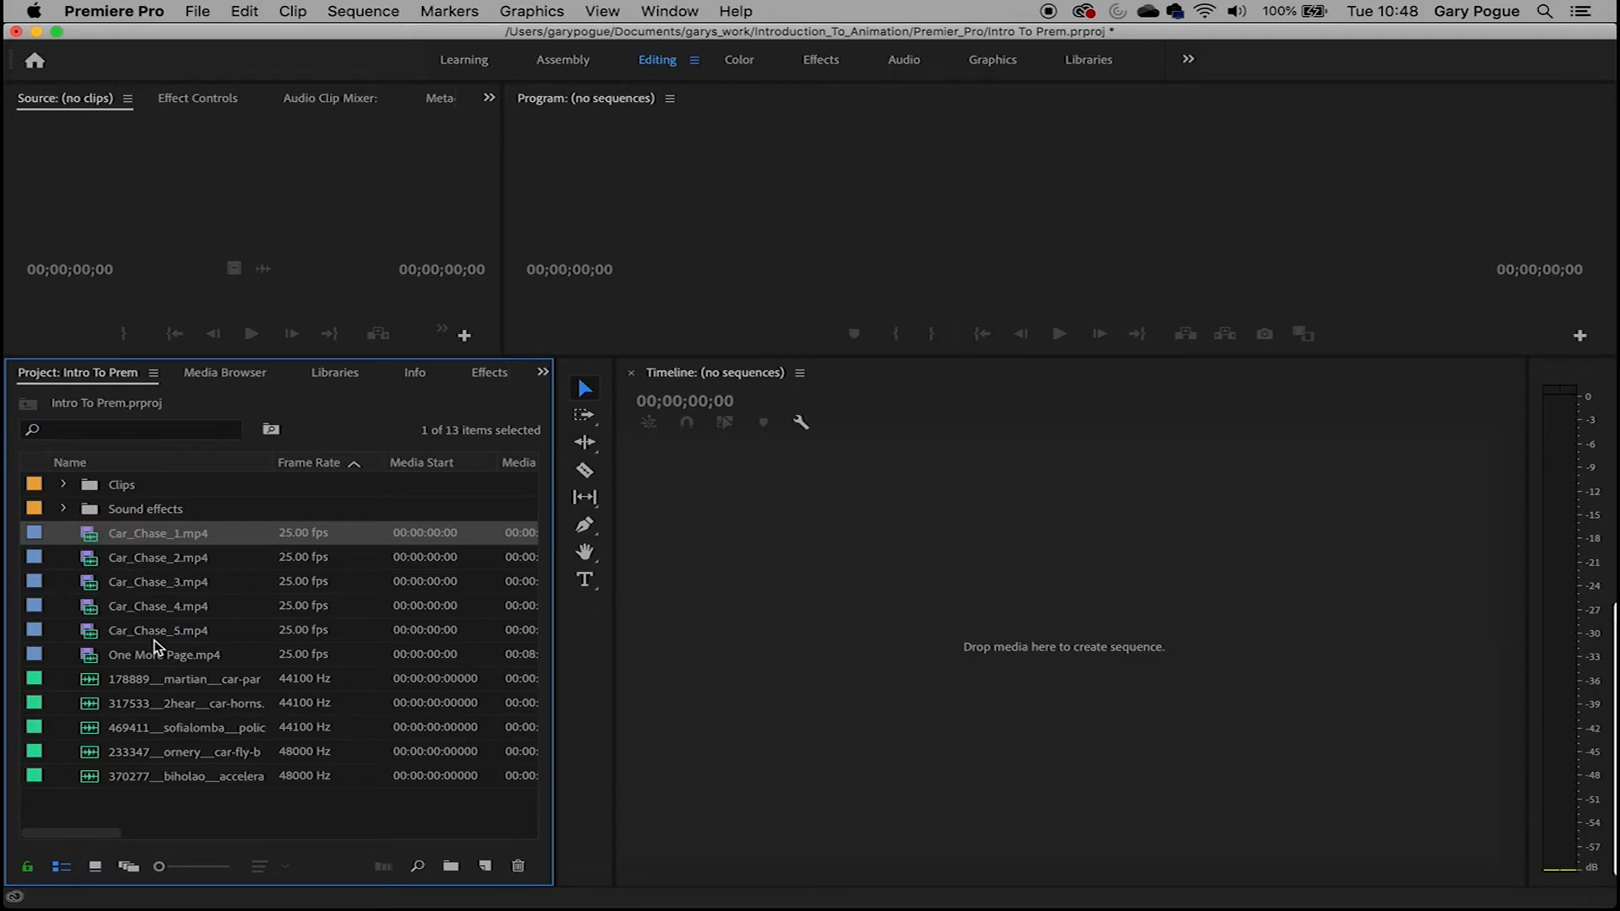
shift+click(141, 663)
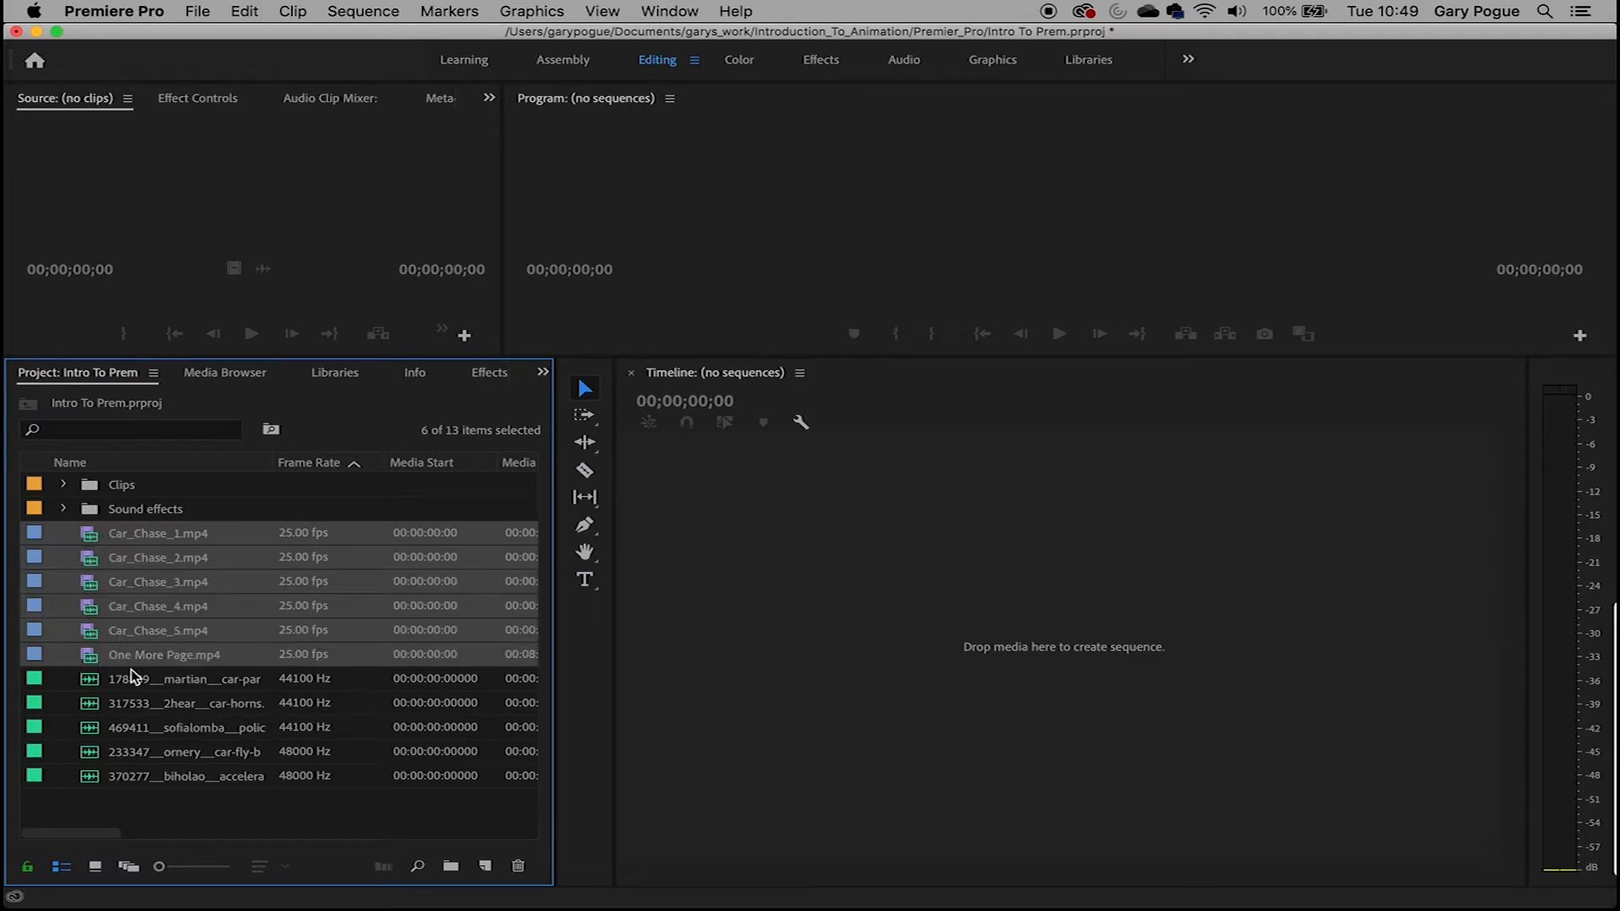
drag(150, 587, 129, 488)
Move all the remaining audio files into the Sound effects bin
click(150, 639)
shift+click(172, 548)
drag(172, 548, 141, 509)
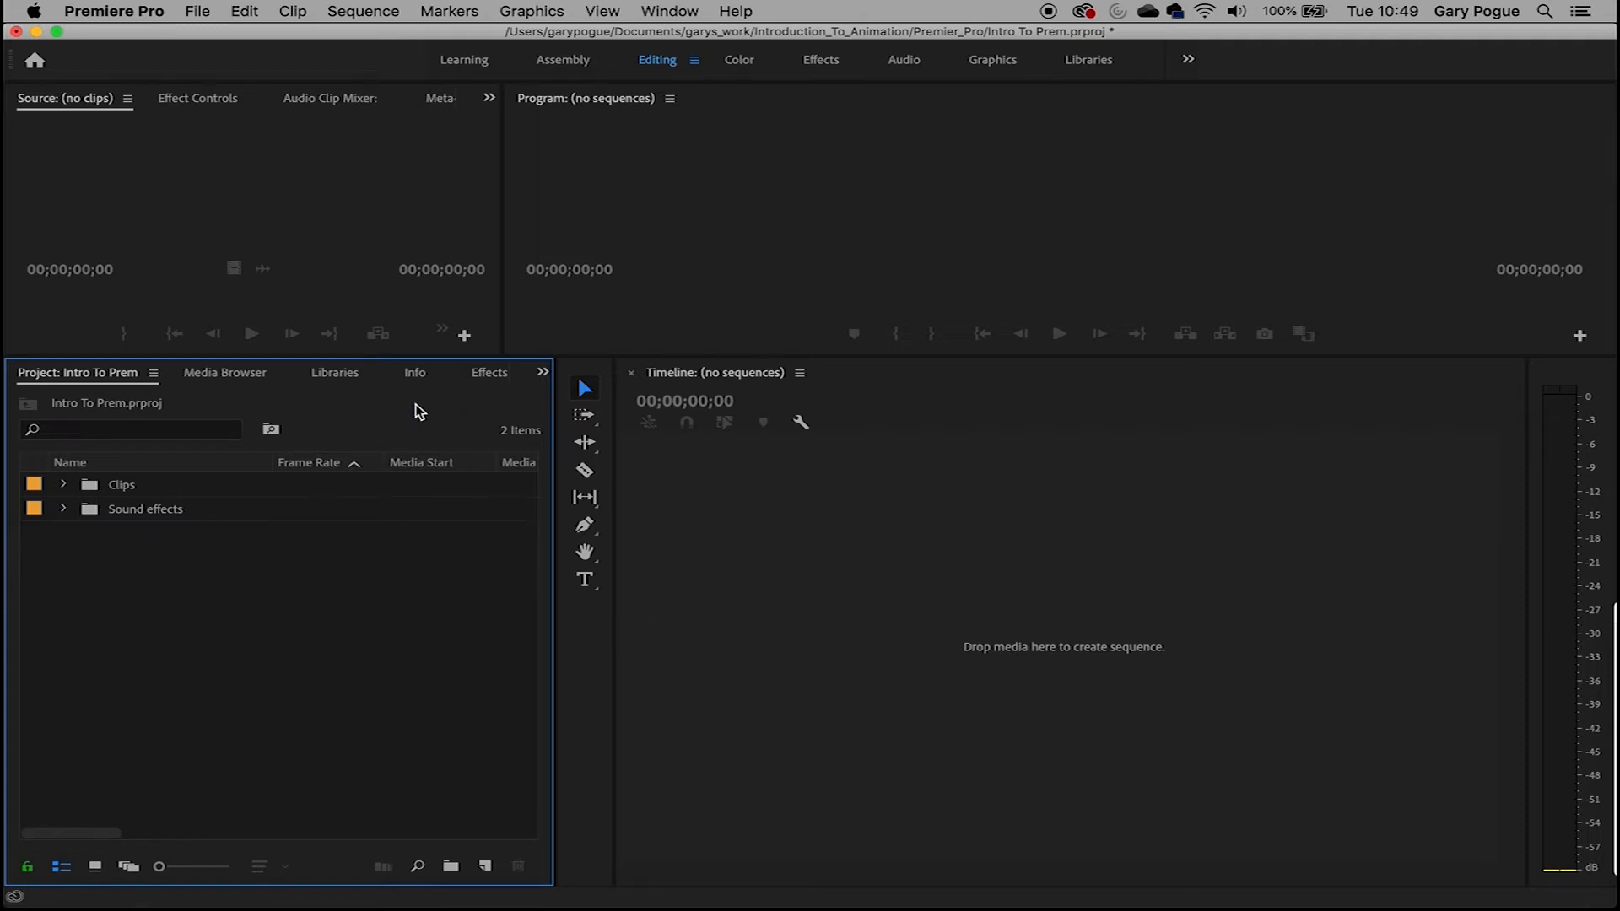
Open the Clips bin and create a sub-bin inside it named "scene 1"
double_click(139, 491)
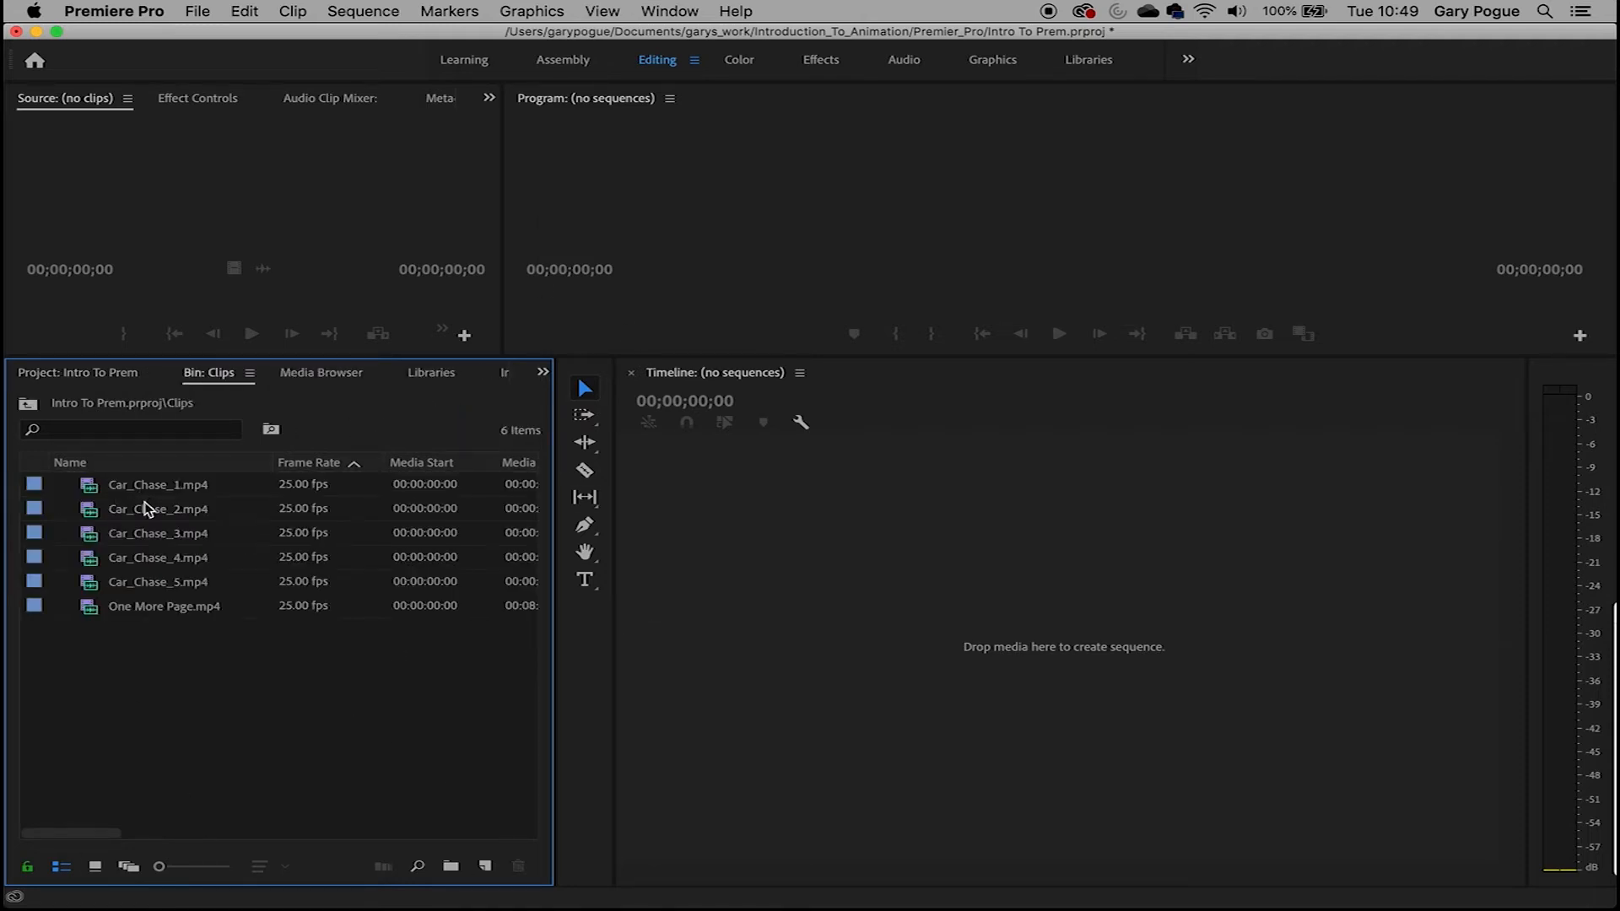
right_click(164, 696)
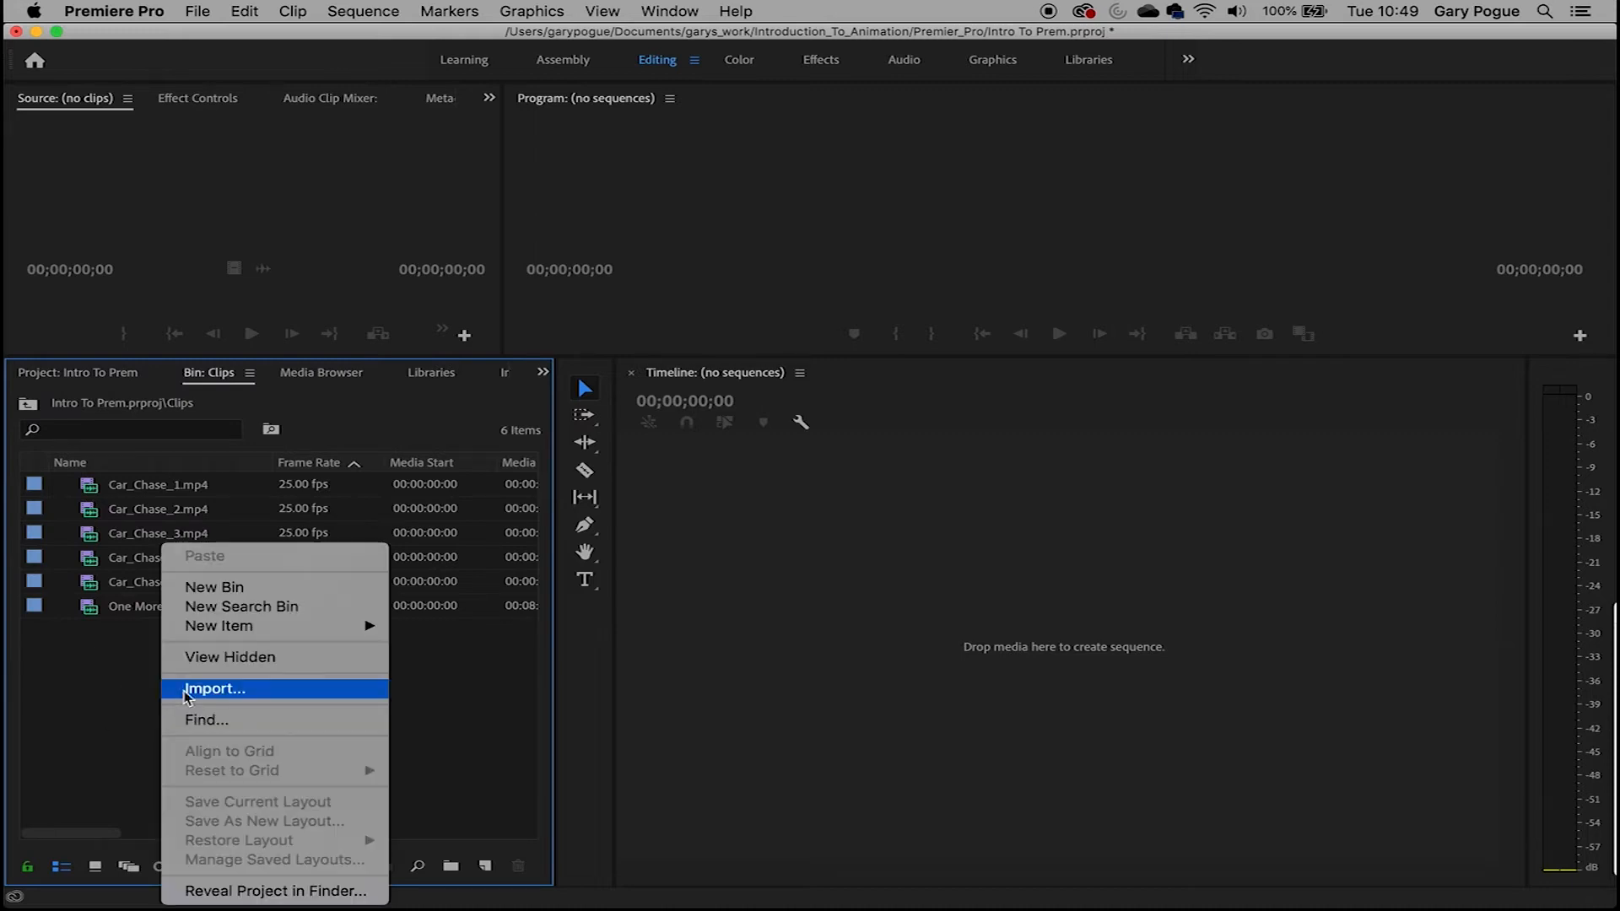
click(194, 584)
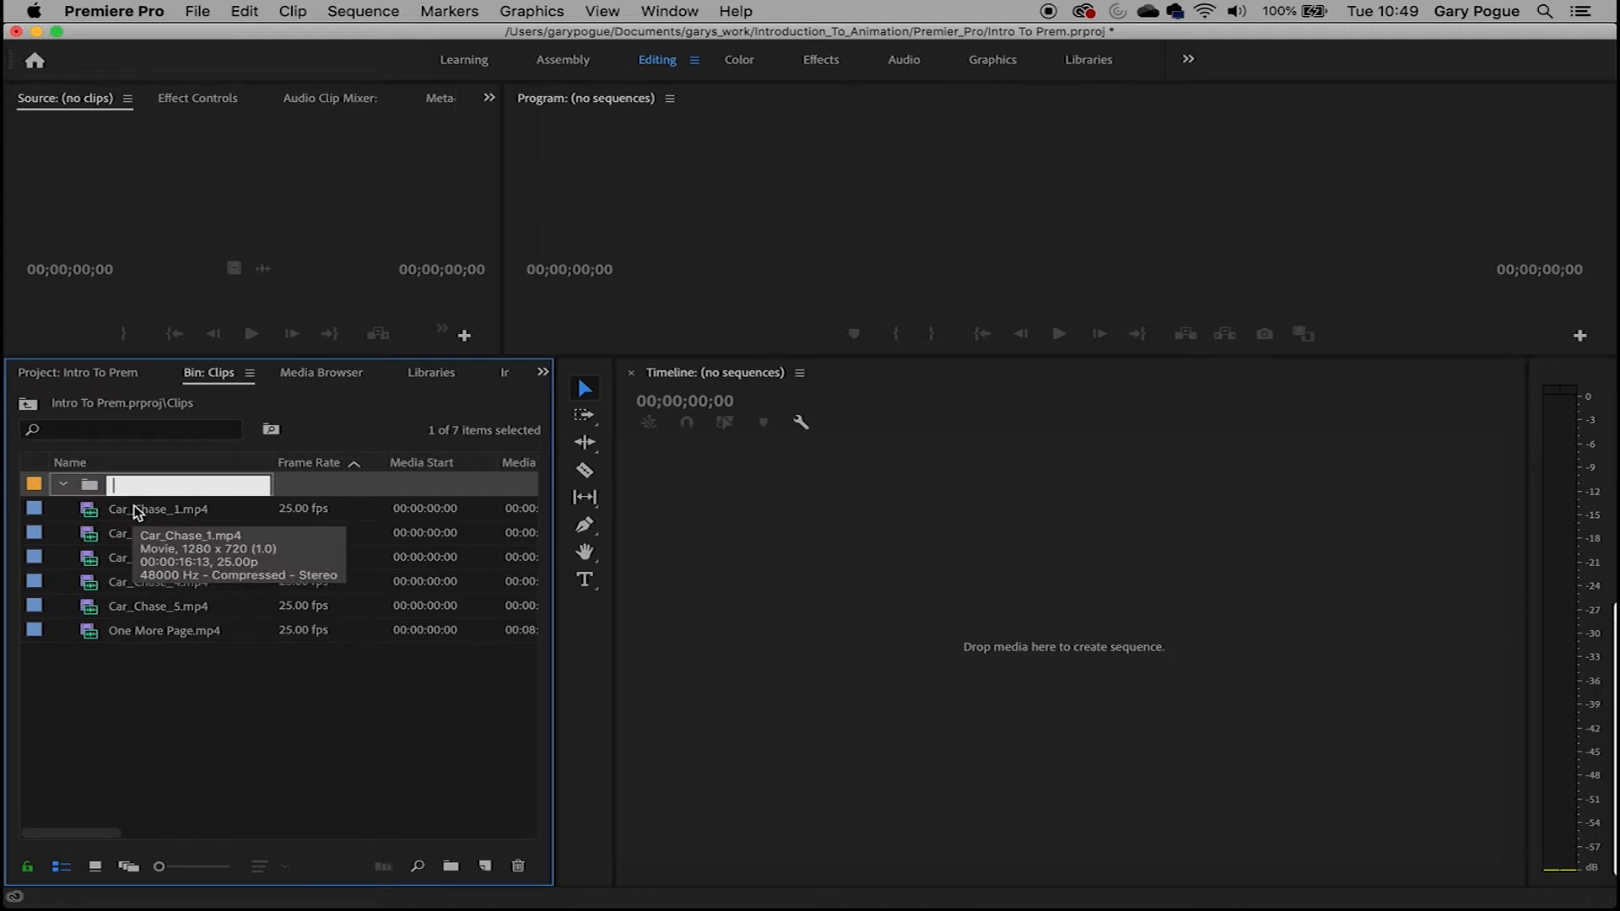
text(scene 1)
key(Tab)
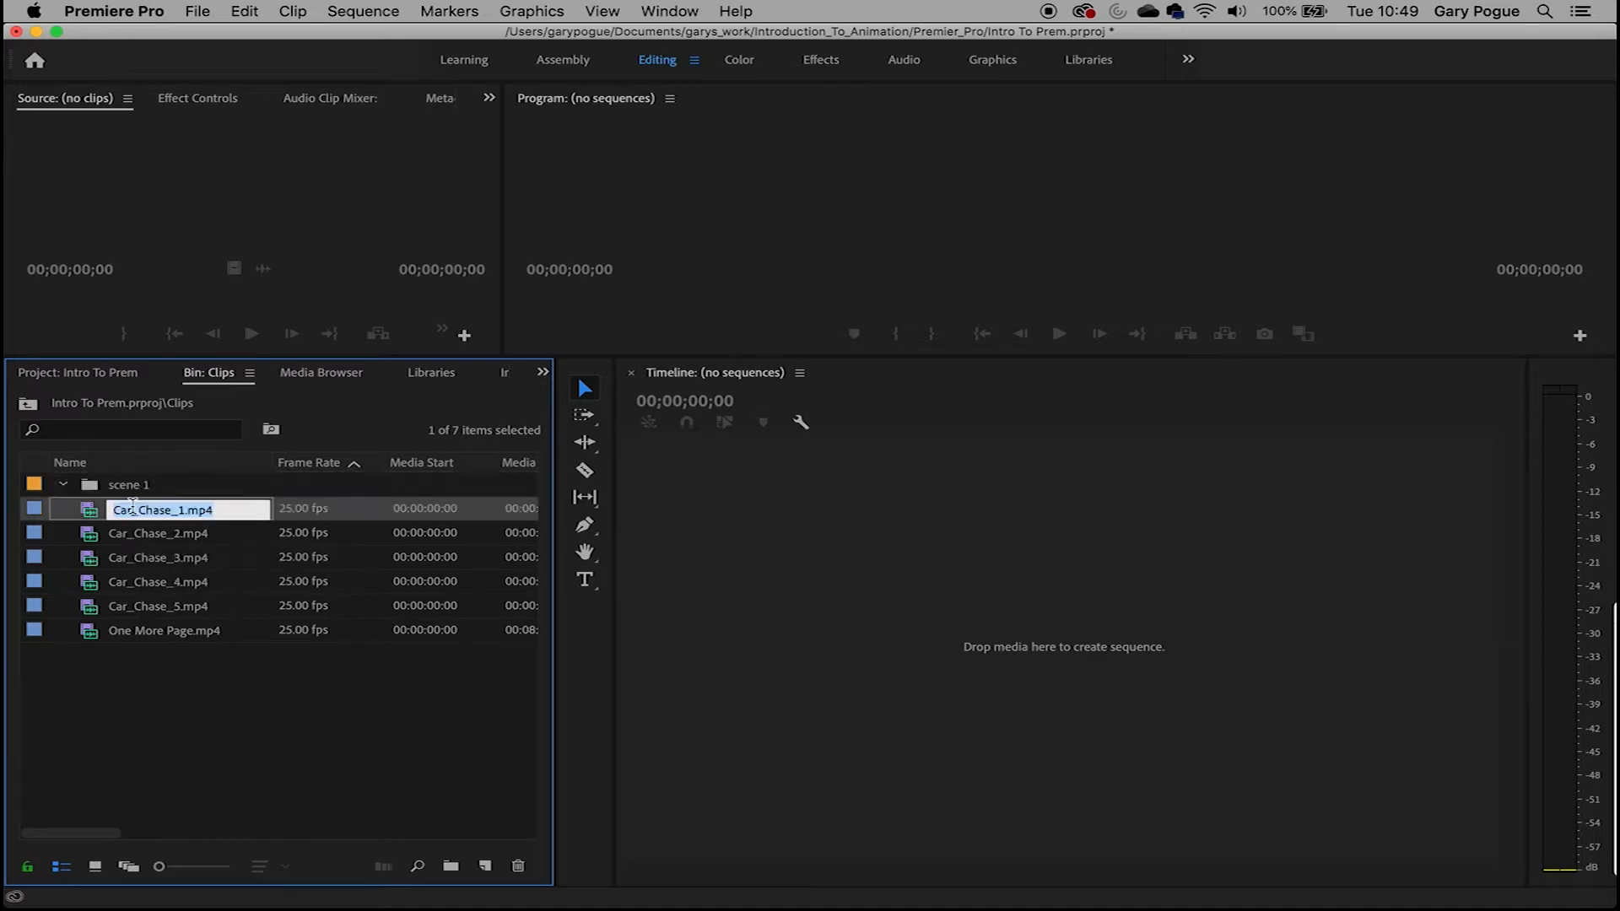
key(Return)
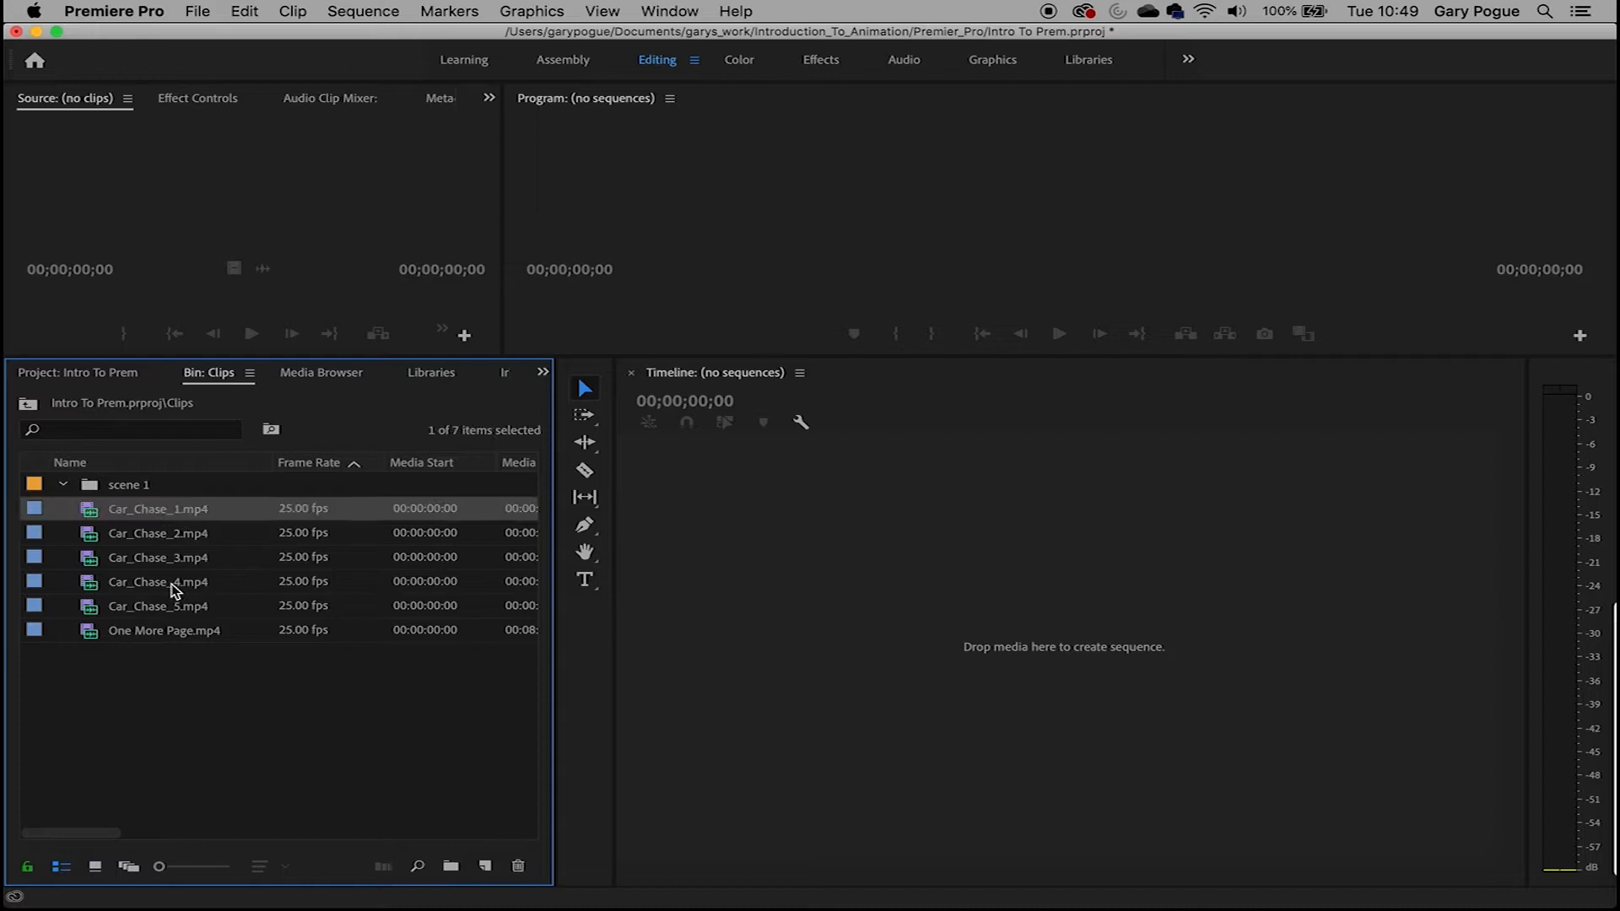
Try to move Car_Chase_1.mp4 through Car_Chase_4.mp4 into the scene 1 bin
click(173, 582)
shift+click(169, 515)
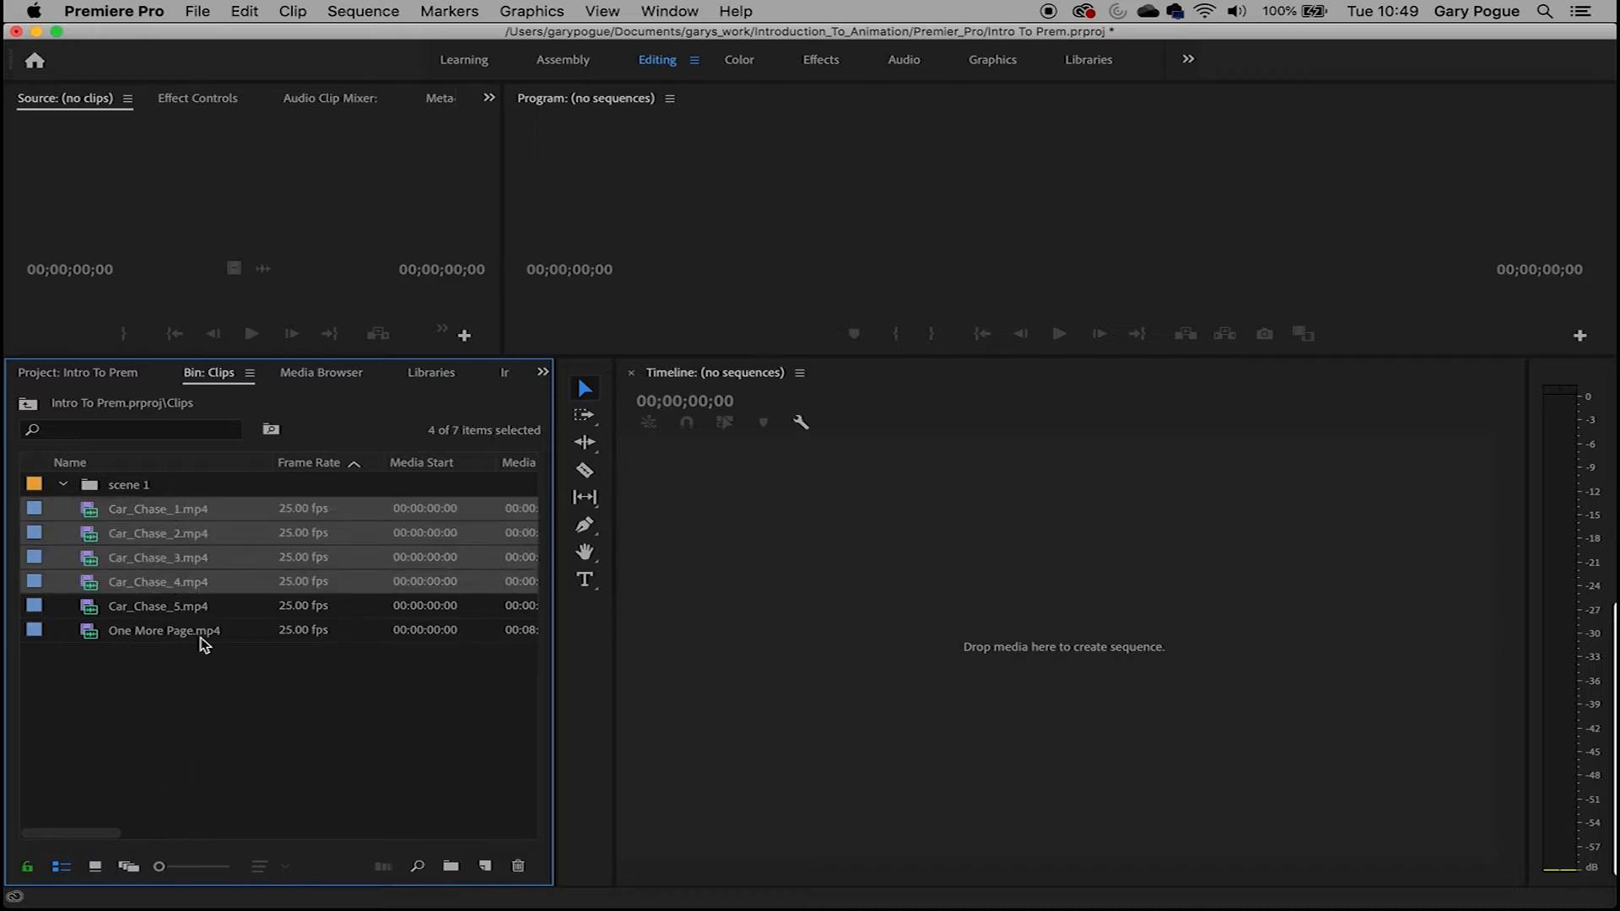
drag(205, 569, 144, 488)
Delete the scene 1 bin from the Clips bin
right_click(143, 489)
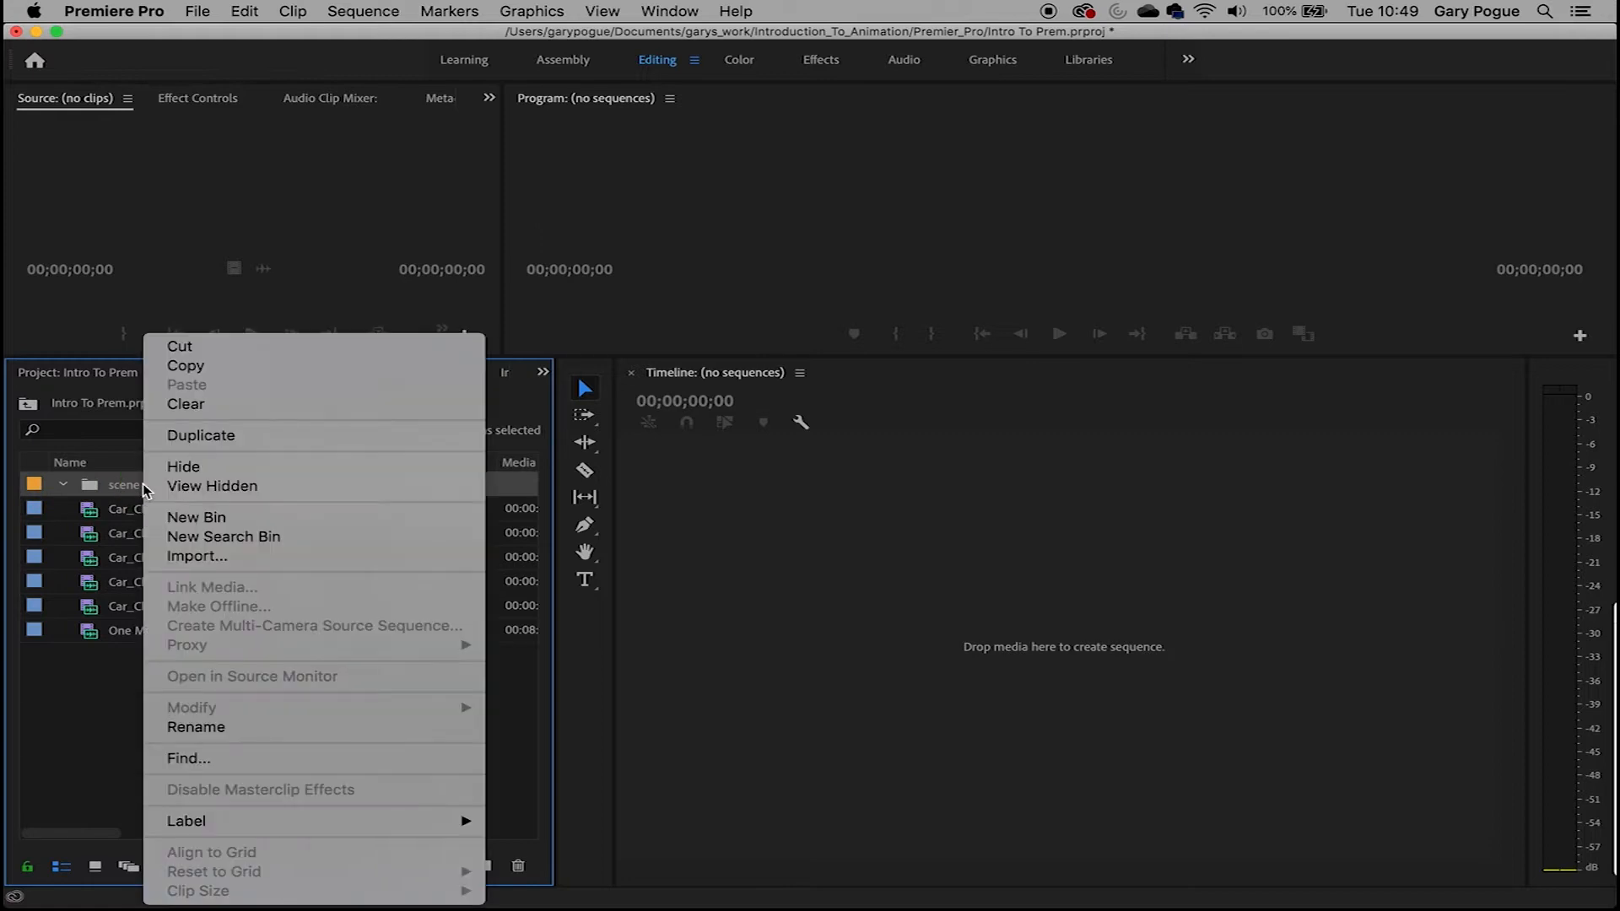
key(Escape)
click(518, 866)
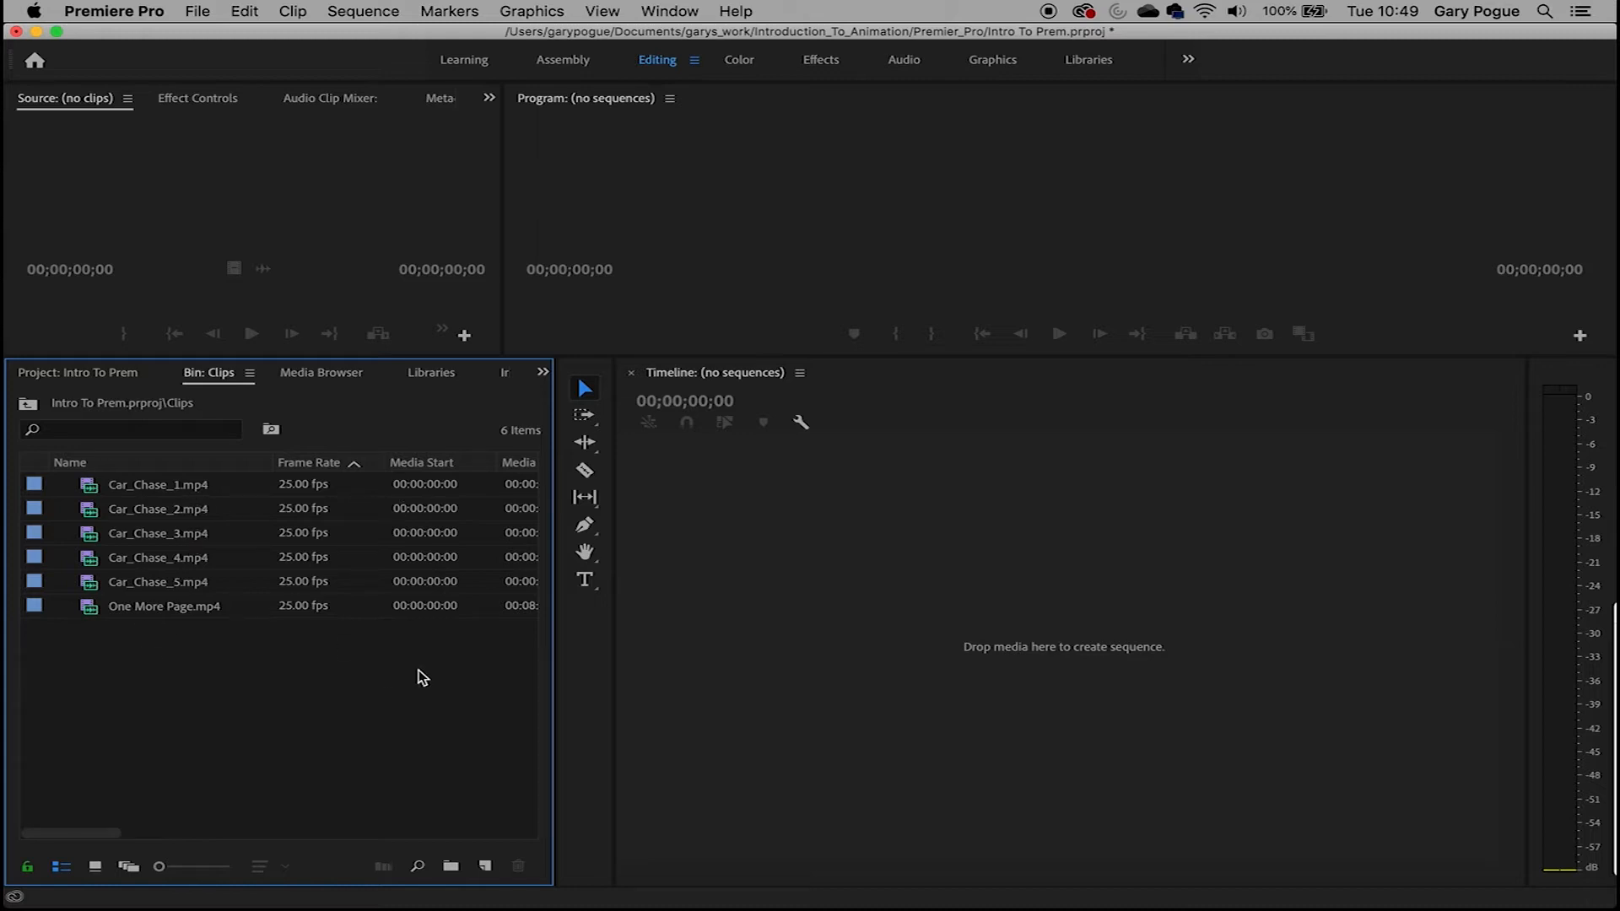
Give the monitor panels more height, then create a sequence from Car_Chase_1.mp4 and select its clip in the timeline
drag(401, 357, 416, 503)
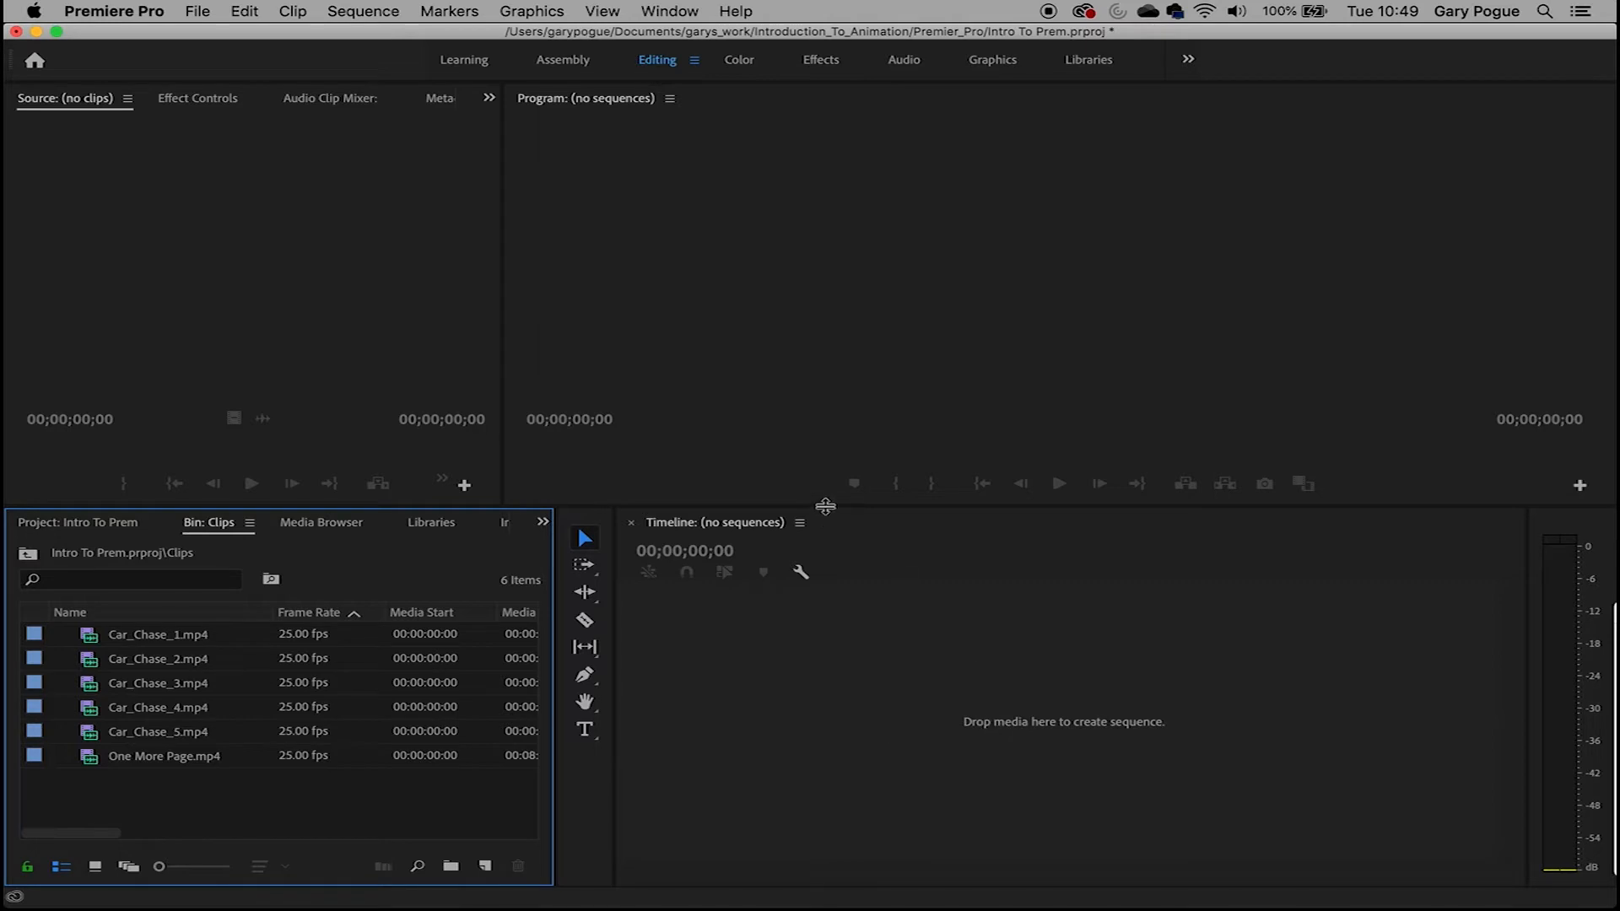
drag(824, 507, 824, 527)
drag(163, 663, 709, 671)
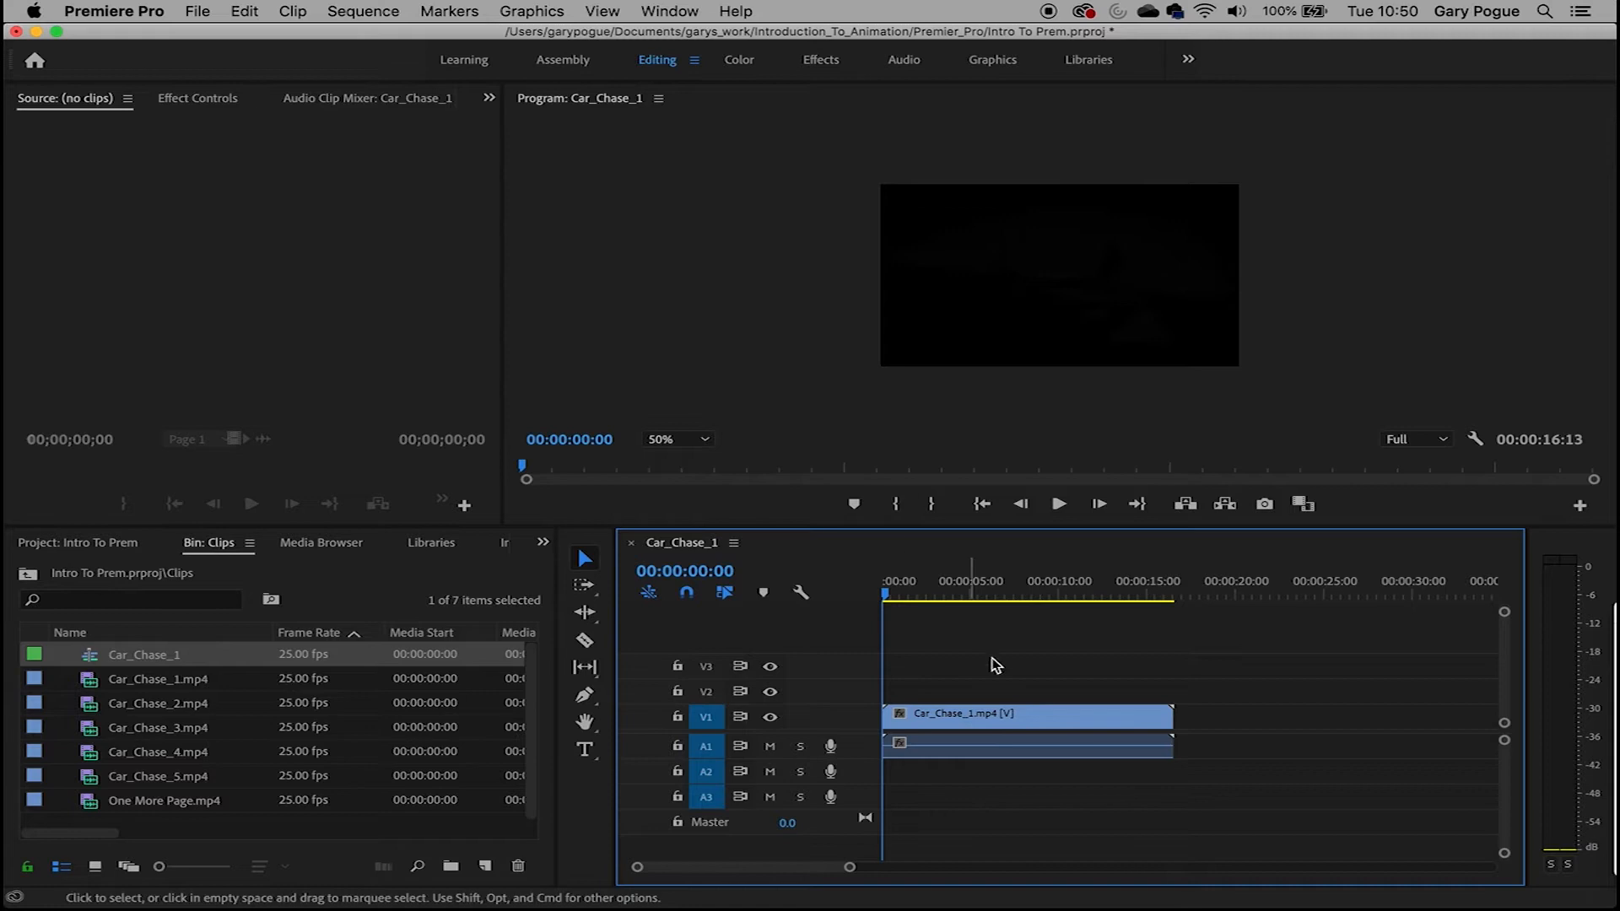
click(1011, 734)
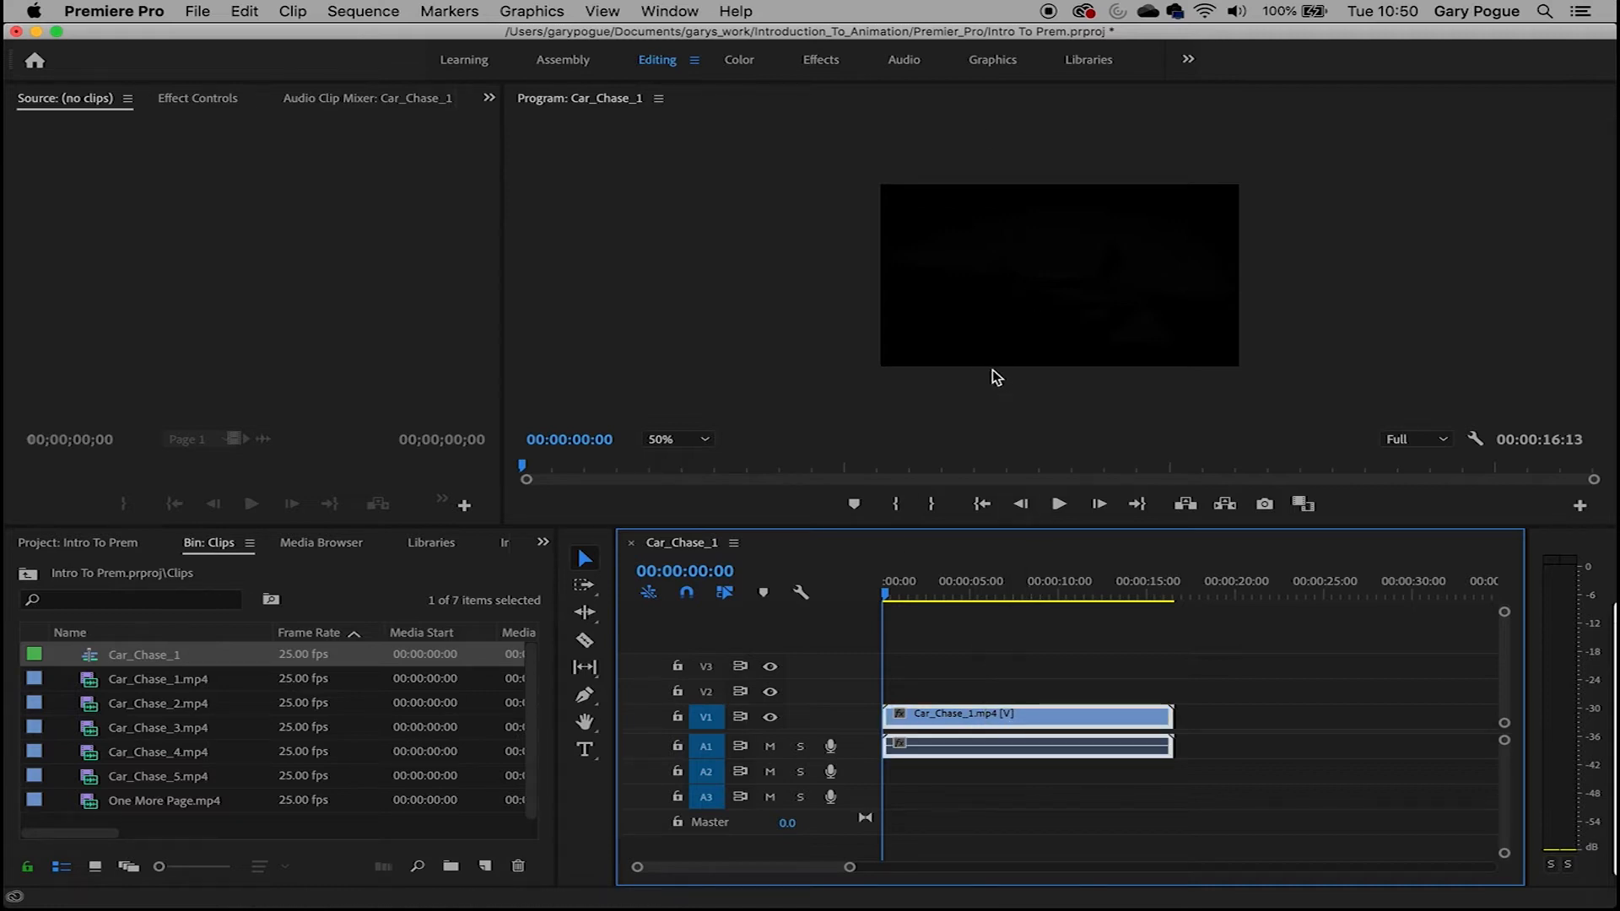
Narrow the Clips bin panel, bring its Video Out Point column into view, and widen the timeline to fill the freed space
drag(558, 705, 498, 773)
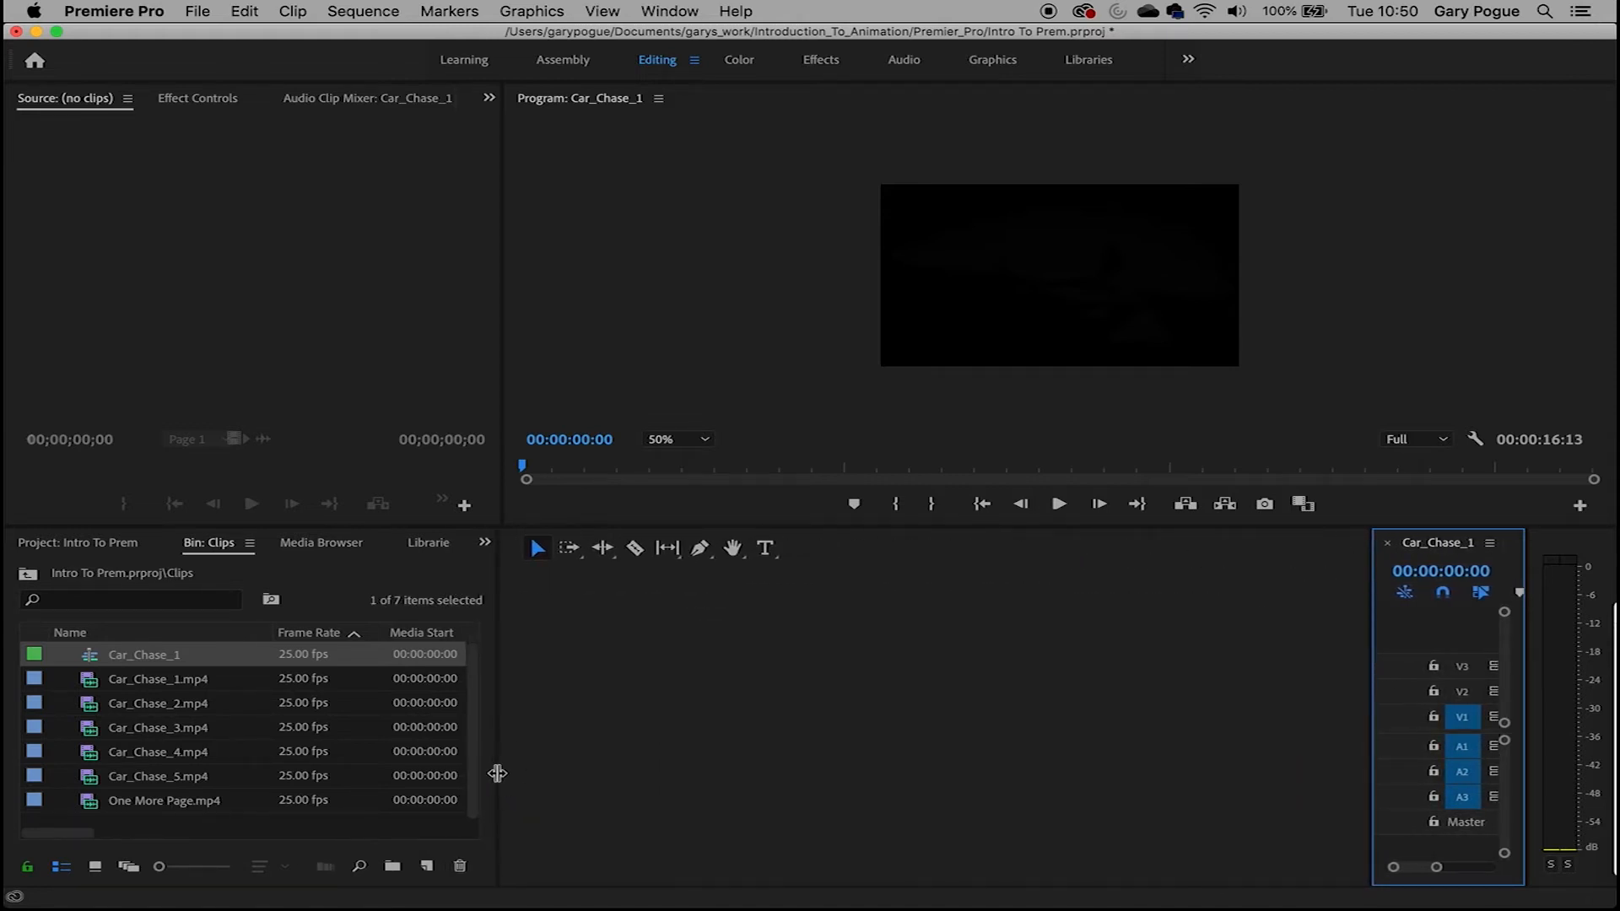
drag(56, 832, 275, 837)
drag(265, 837, 236, 833)
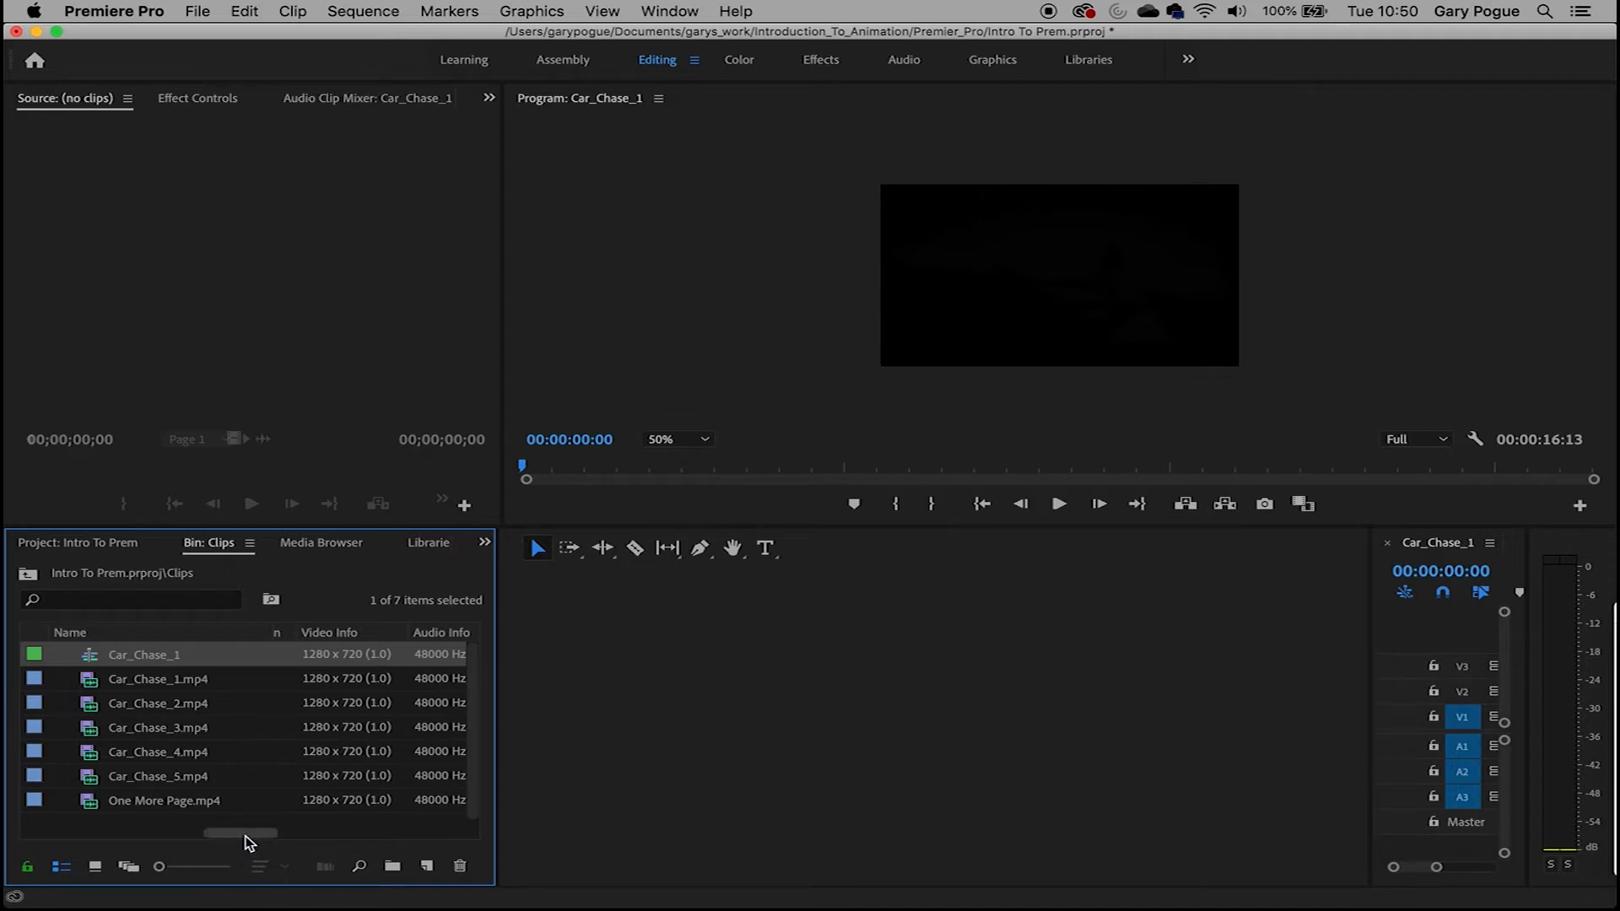
drag(245, 836, 146, 835)
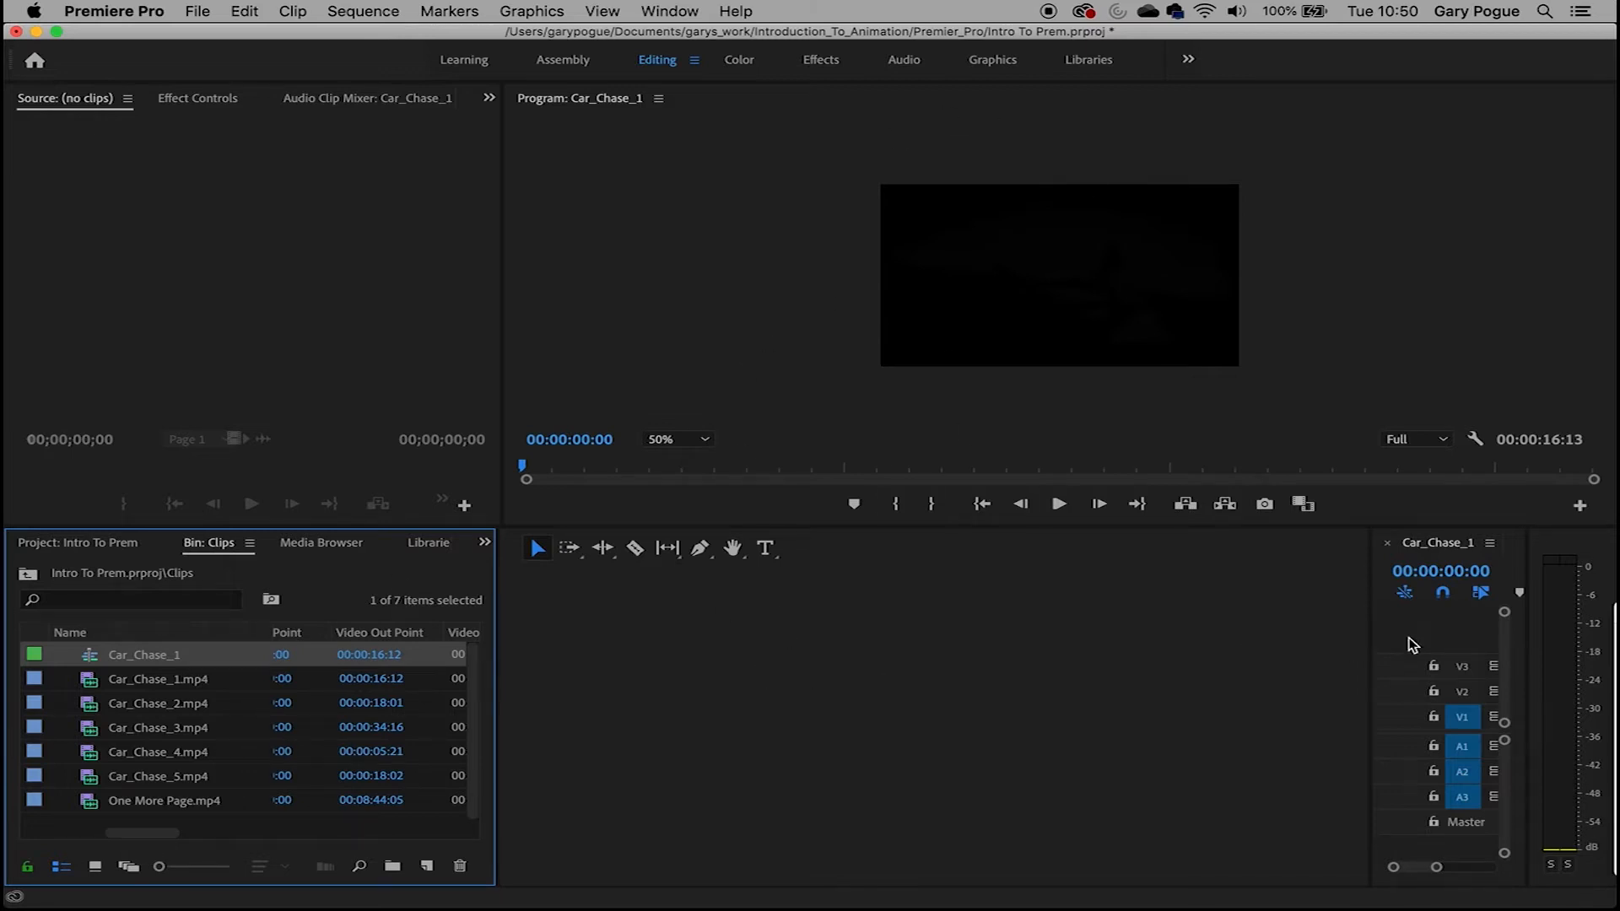
drag(1369, 651, 542, 682)
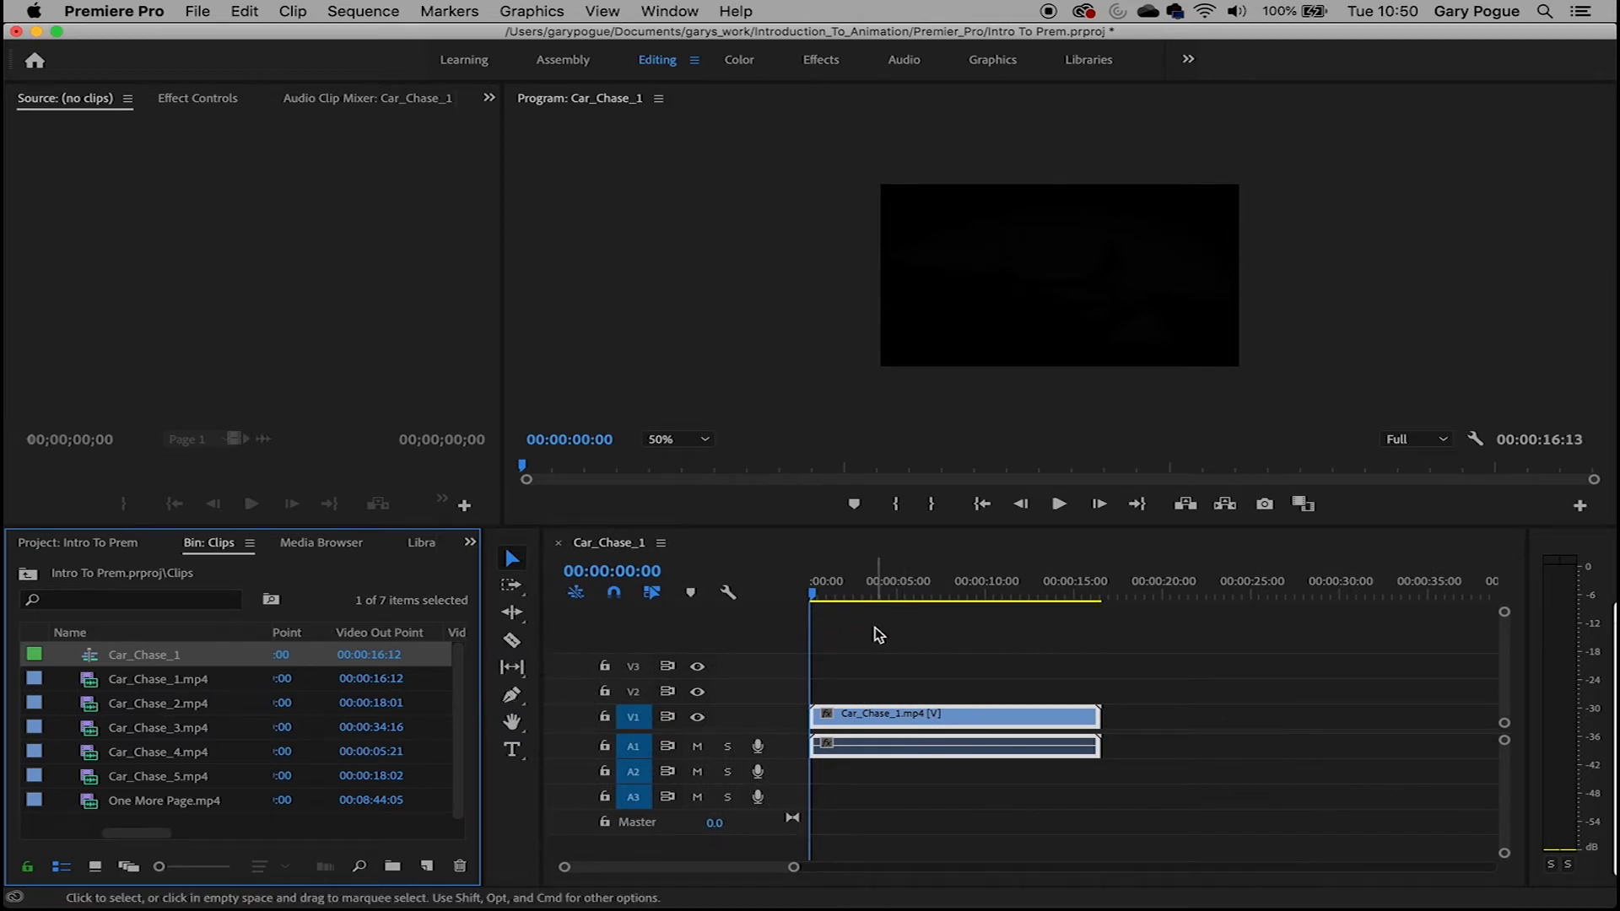
Open Car_Chase_1.mp4 from the Clips bin in the Source monitor and widen that monitor
click(926, 399)
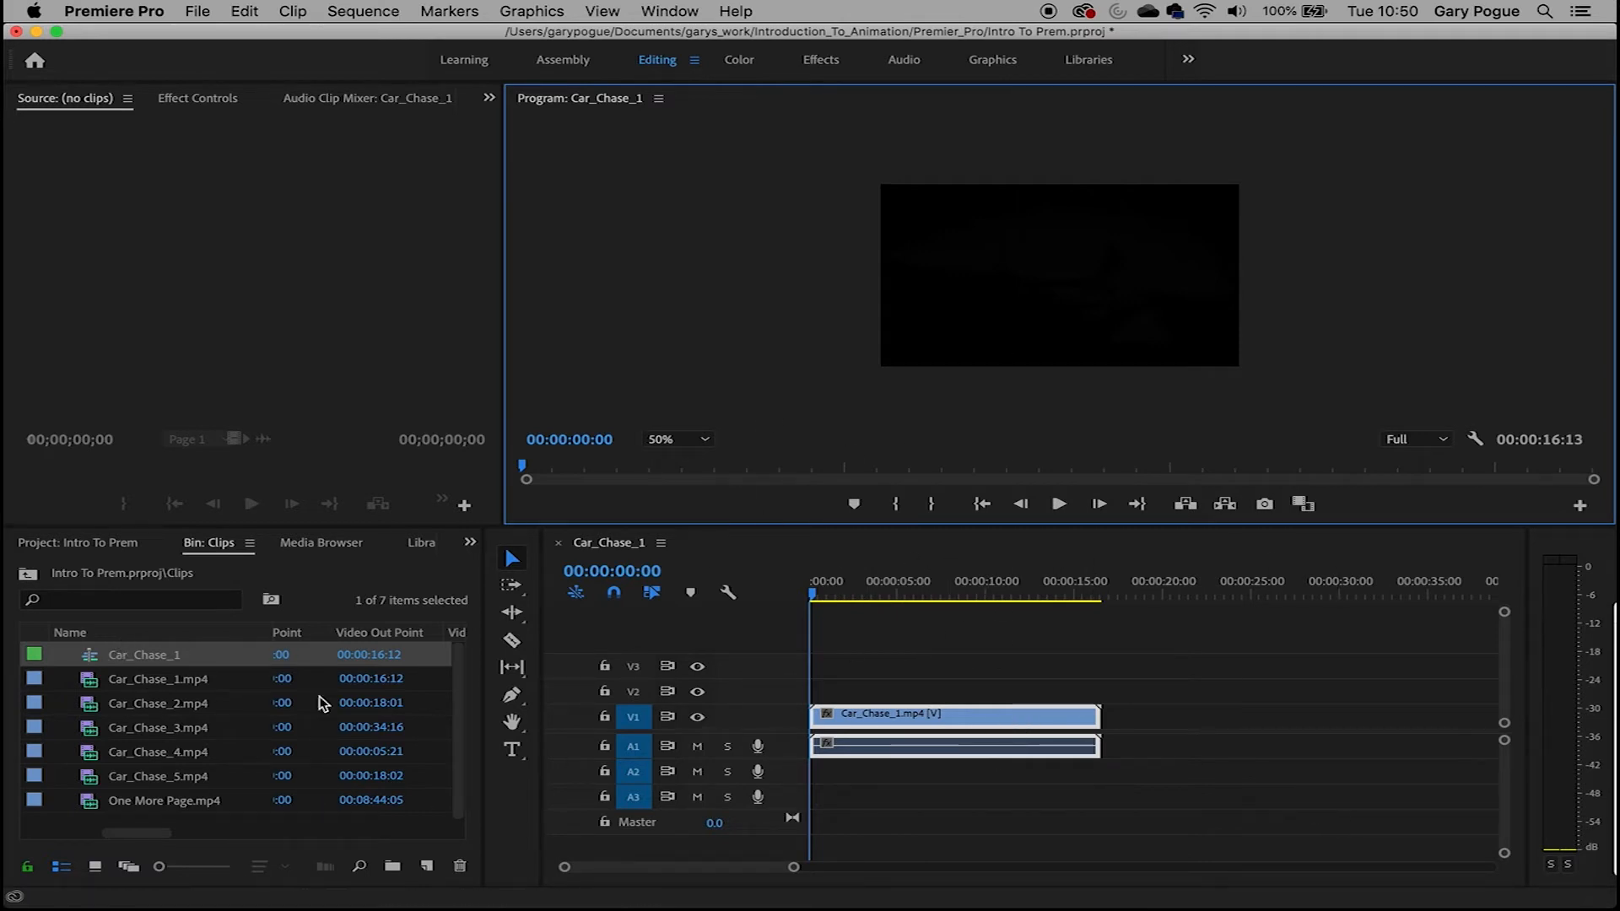
click(124, 688)
click(148, 680)
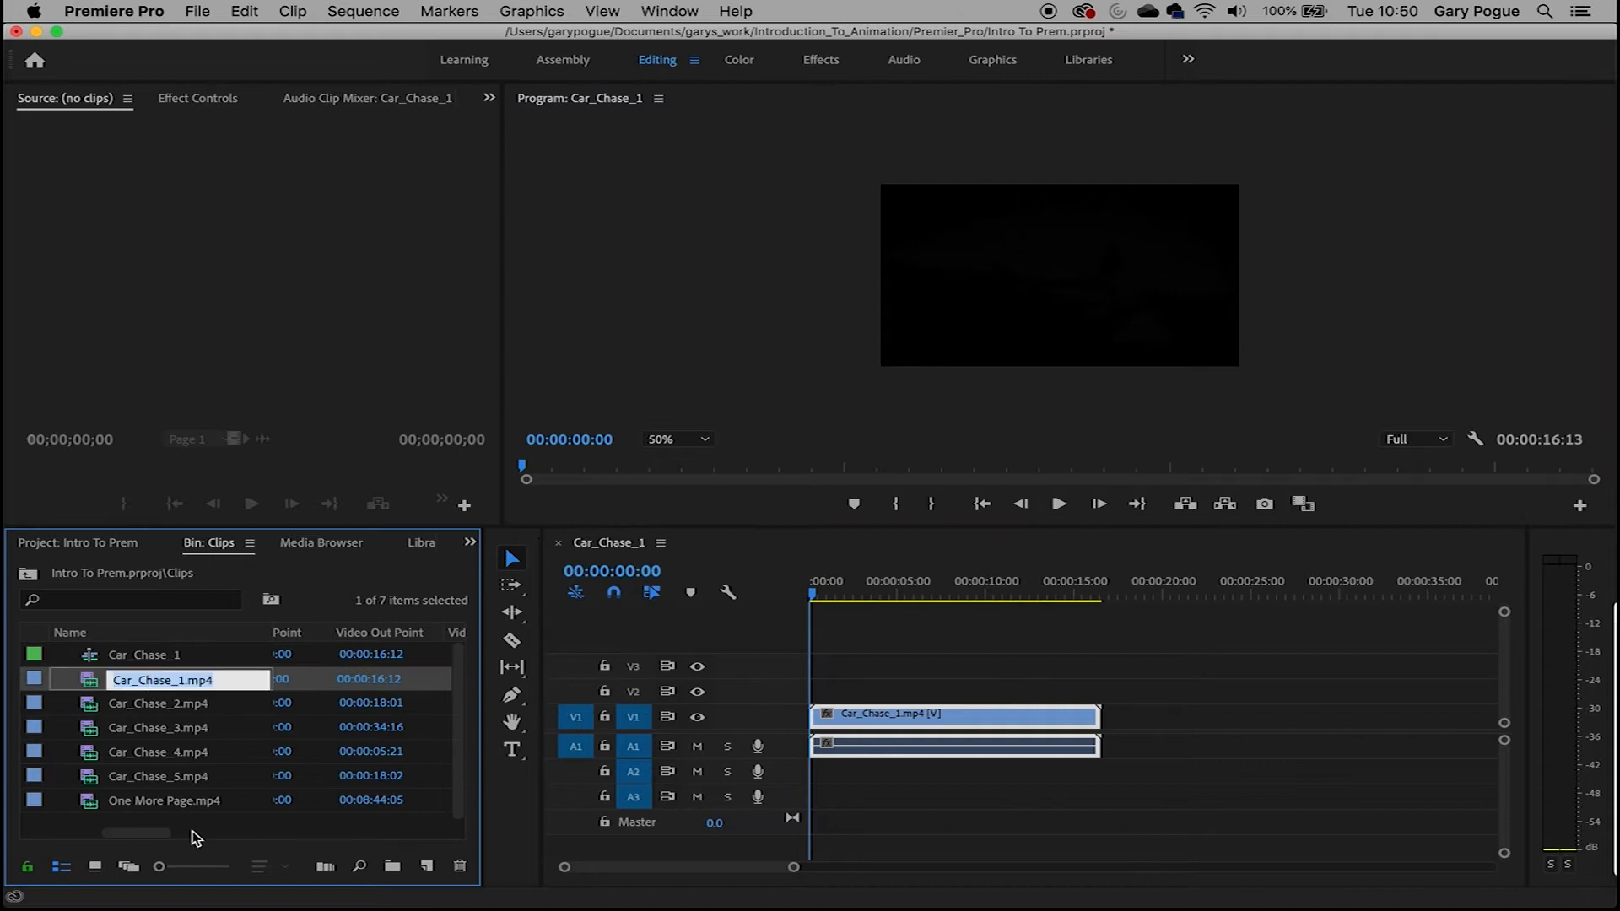
key(Return)
double_click(173, 686)
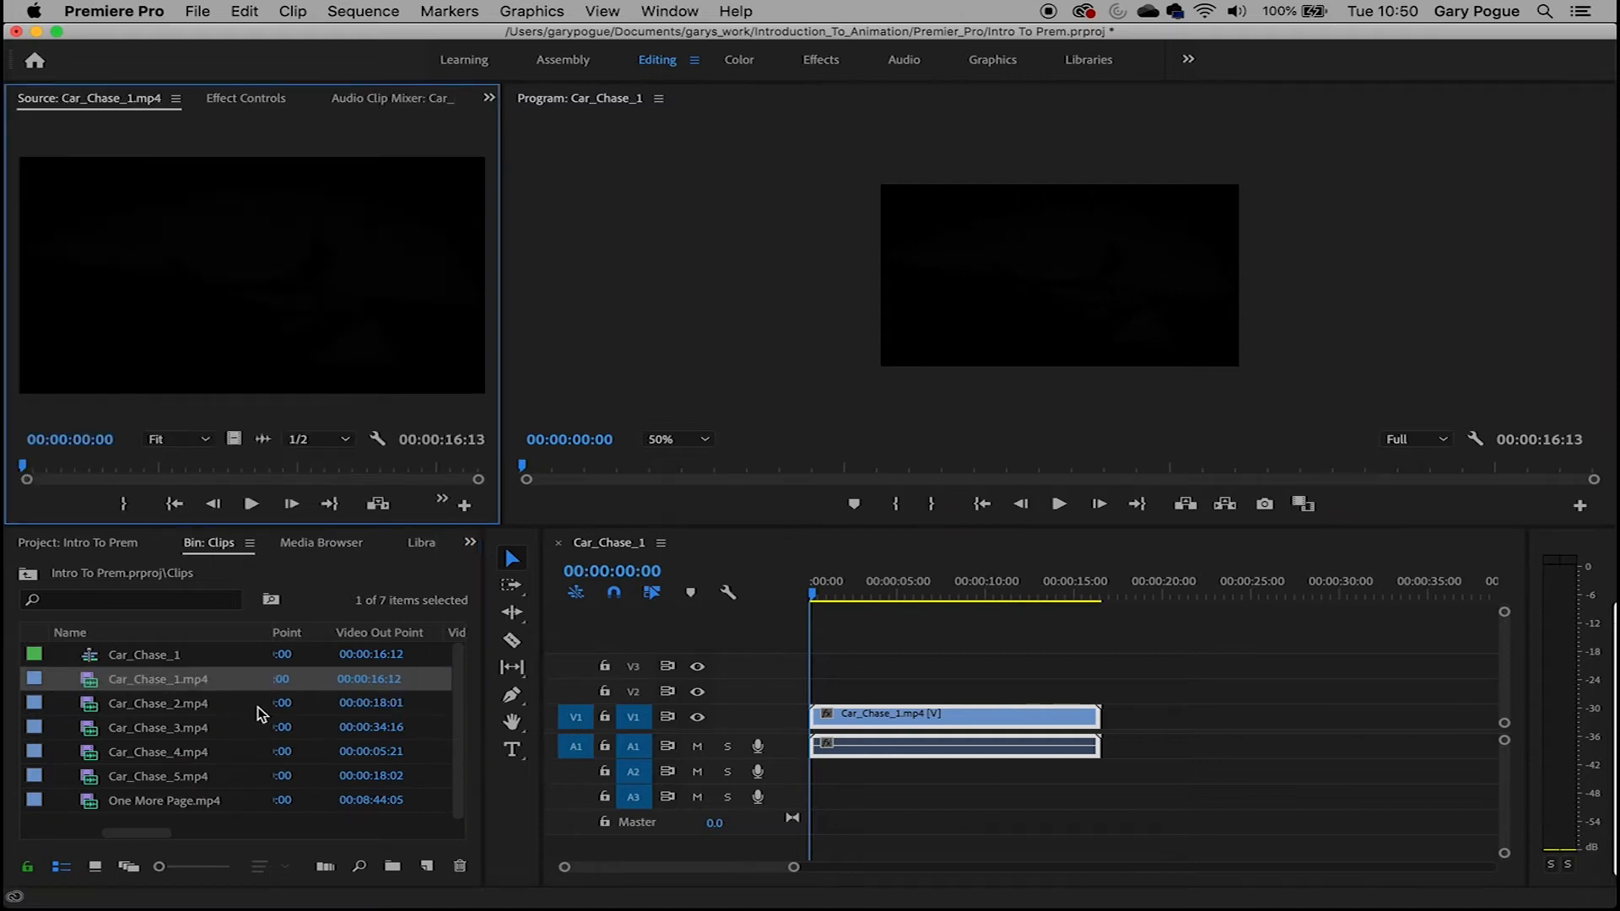
drag(504, 372, 662, 371)
Step through Car_Chase_1.mp4 to the shot change and mark its Out point at 00:00:07:18
drag(61, 470, 325, 471)
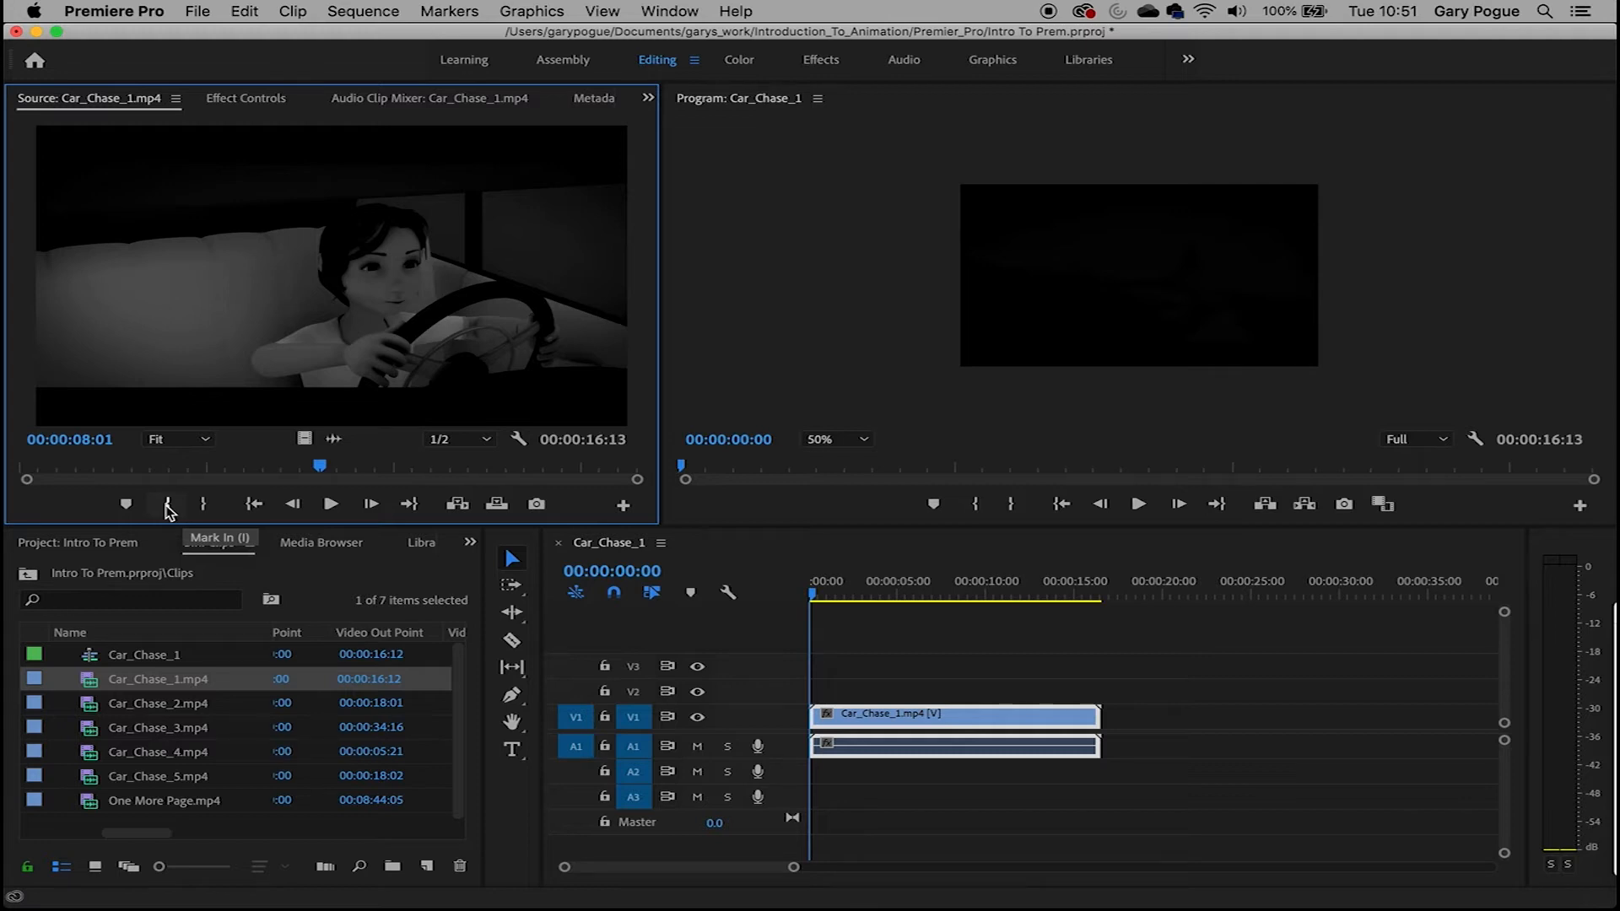
mouse_move(319, 468)
mouse_down()
mouse_move(34, 476)
mouse_move(321, 471)
mouse_up()
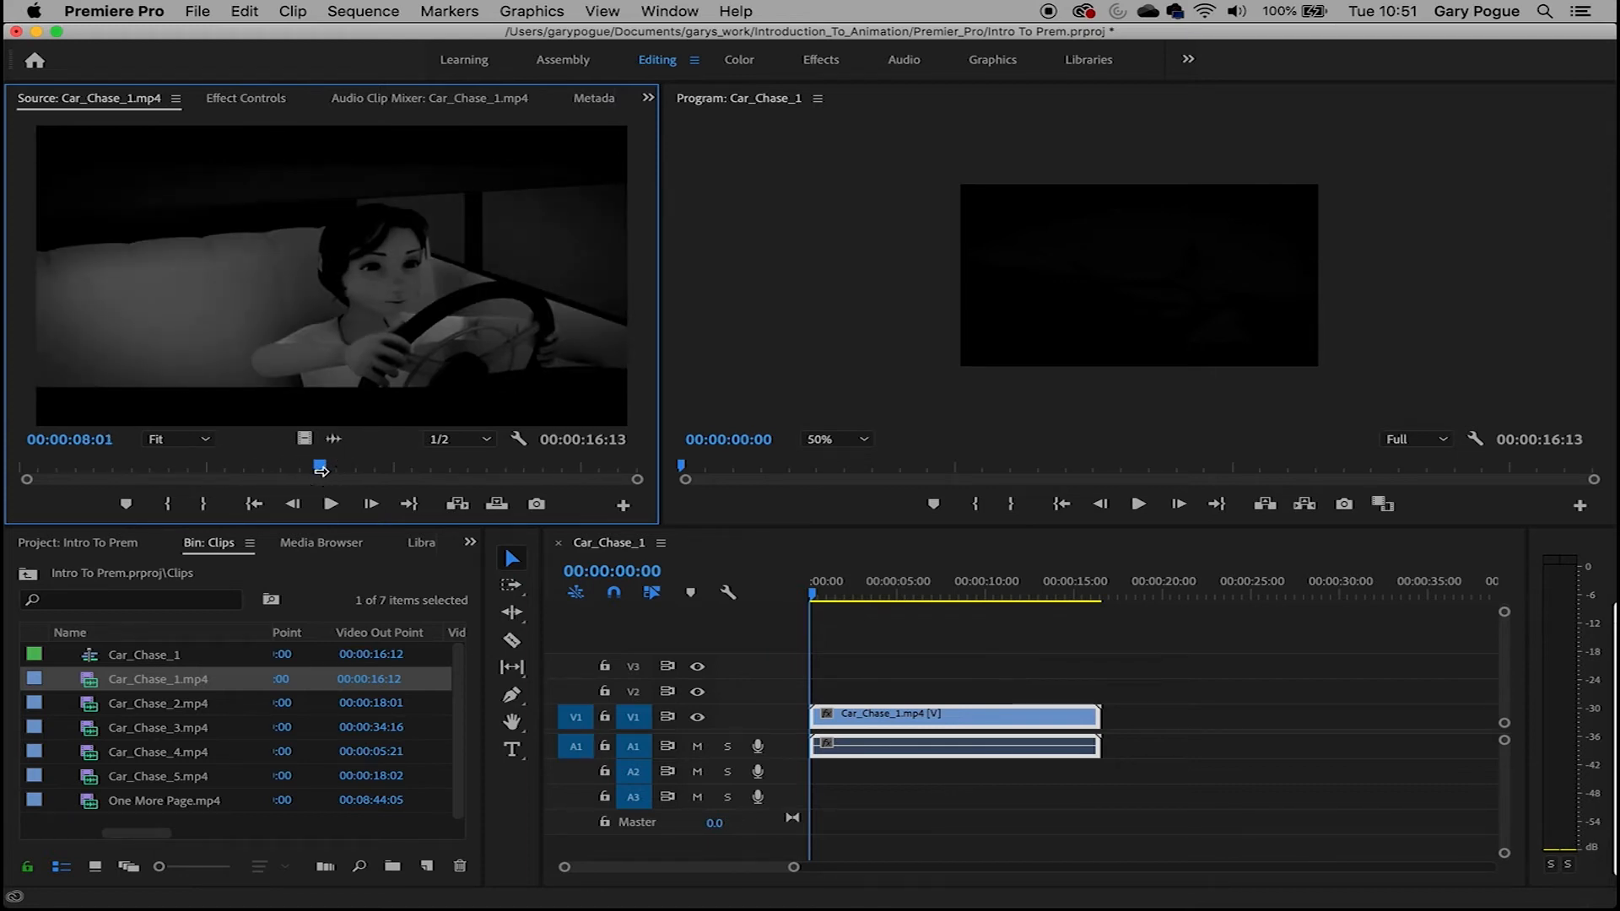
key(Left)
key(Left)
key(Left)
key(Left)
key(Right)
key(Left)
key(Right)
key(Left)
key(Right)
key(Left)
key(Right)
key(Left)
key(Right)
key(Left)
key(Right)
key(Left)
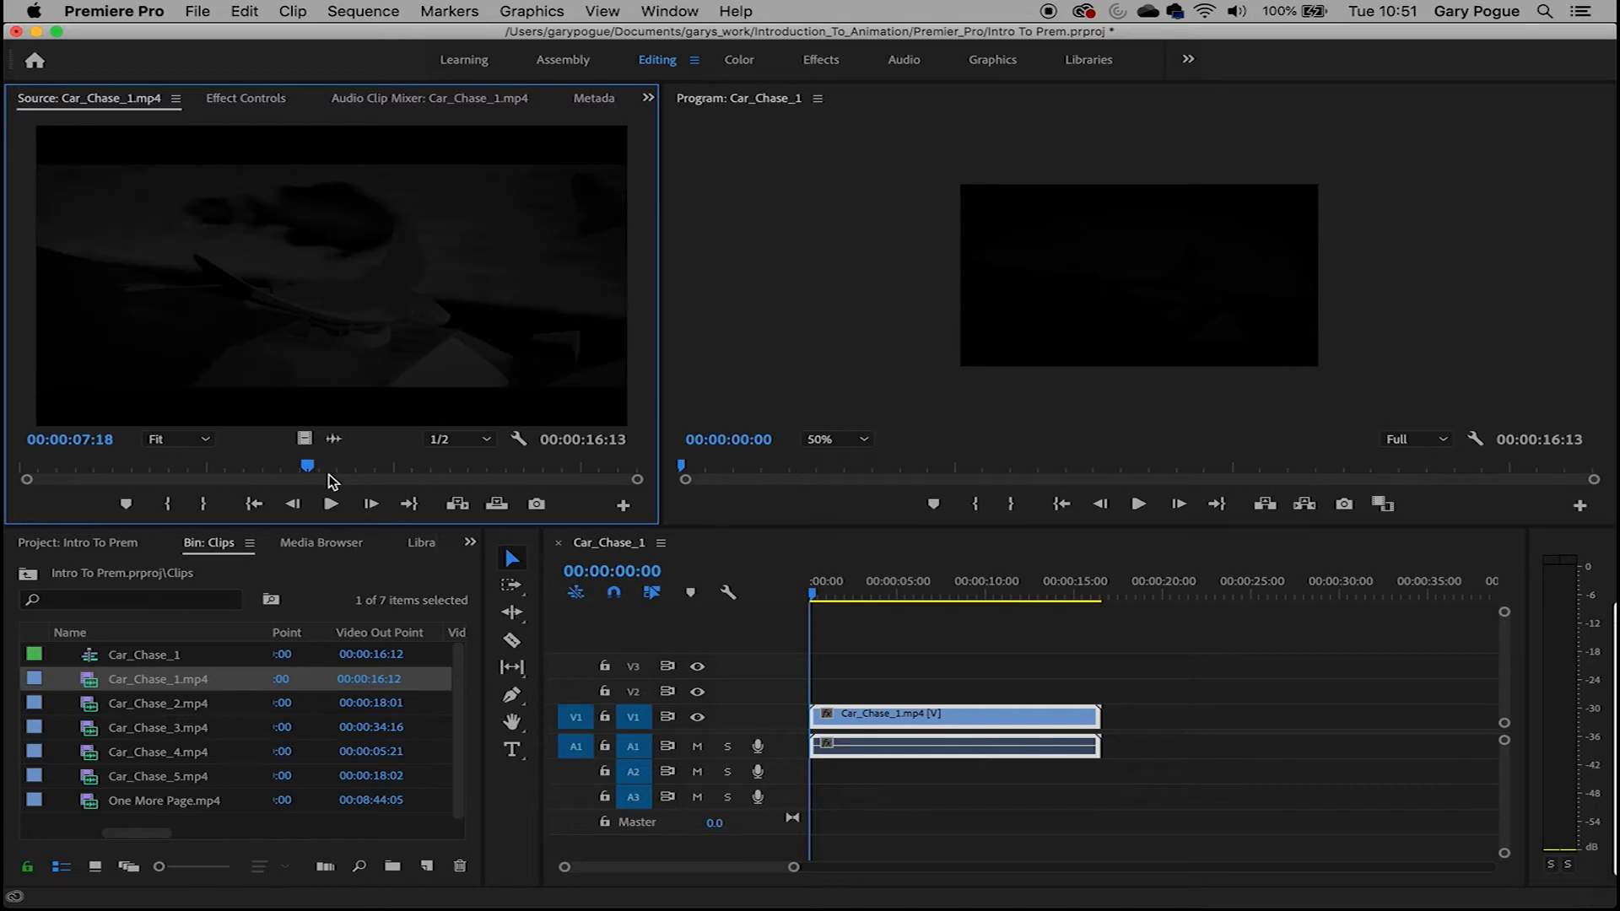
key(o)
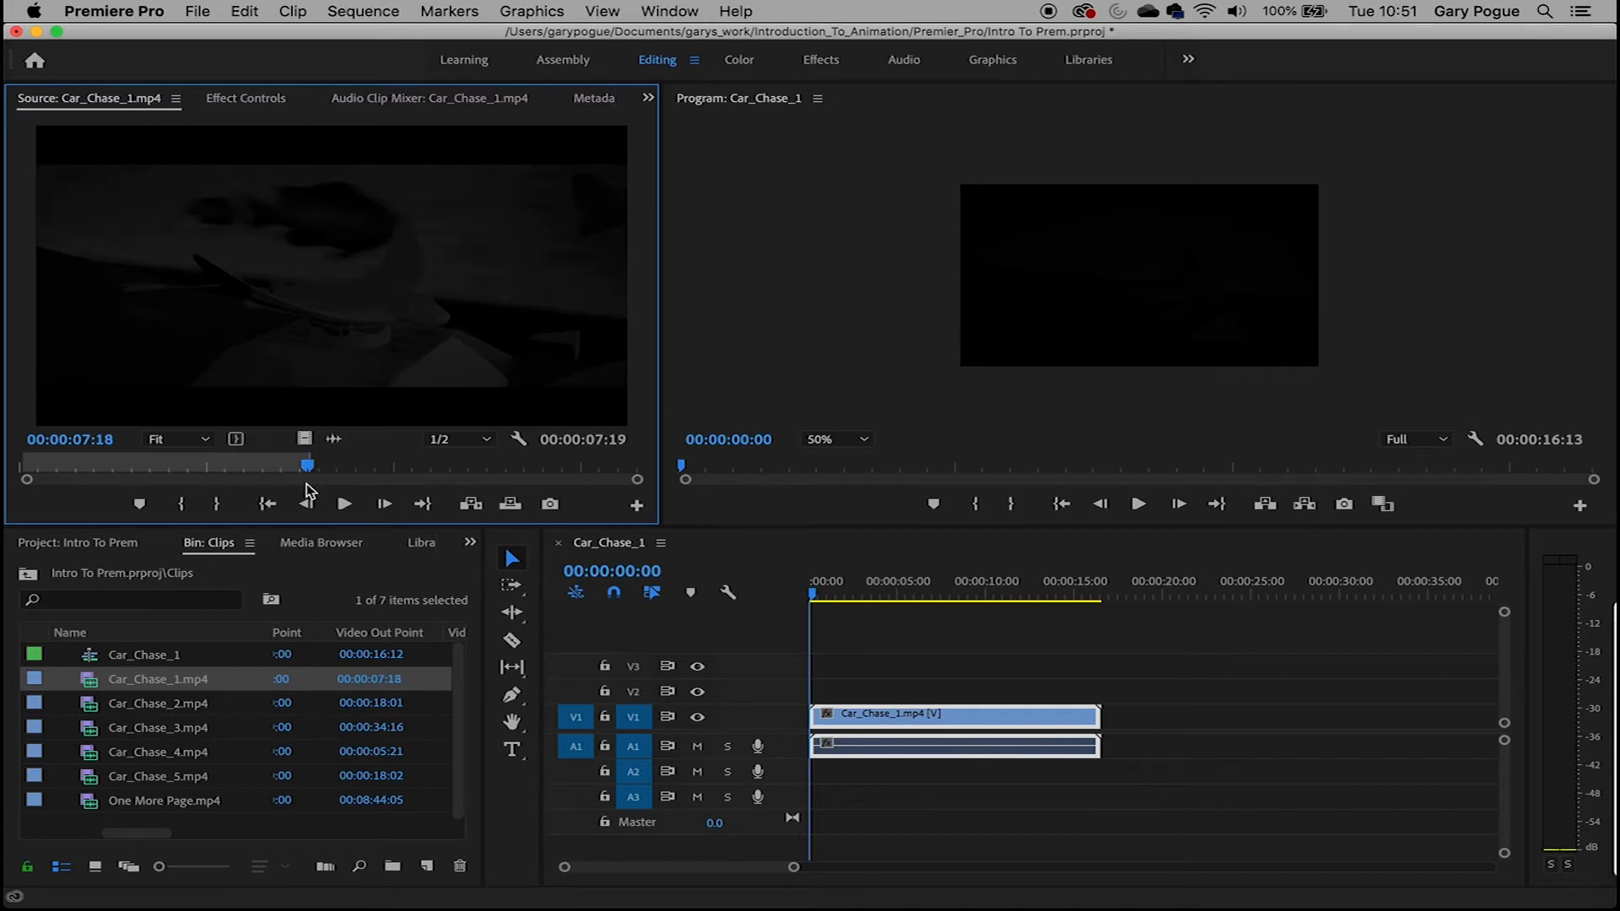
Mark the In point of Car_Chase_1.mp4 at 00:00:01:00 and scrub through the marked range to 00:00:03:13
drag(312, 472, 57, 469)
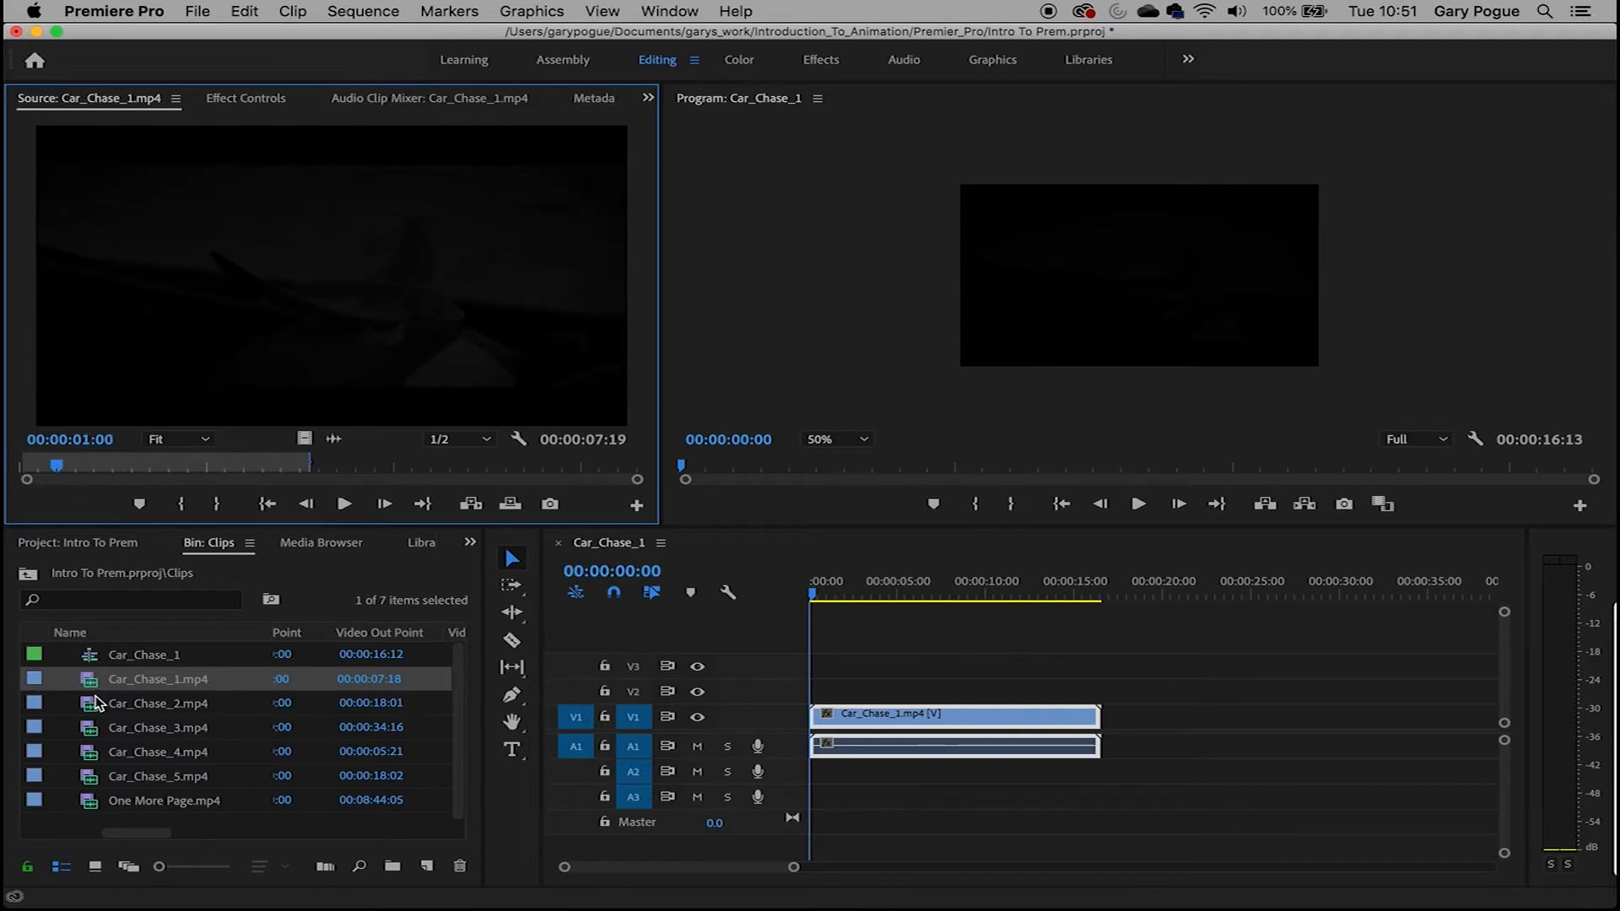
key(i)
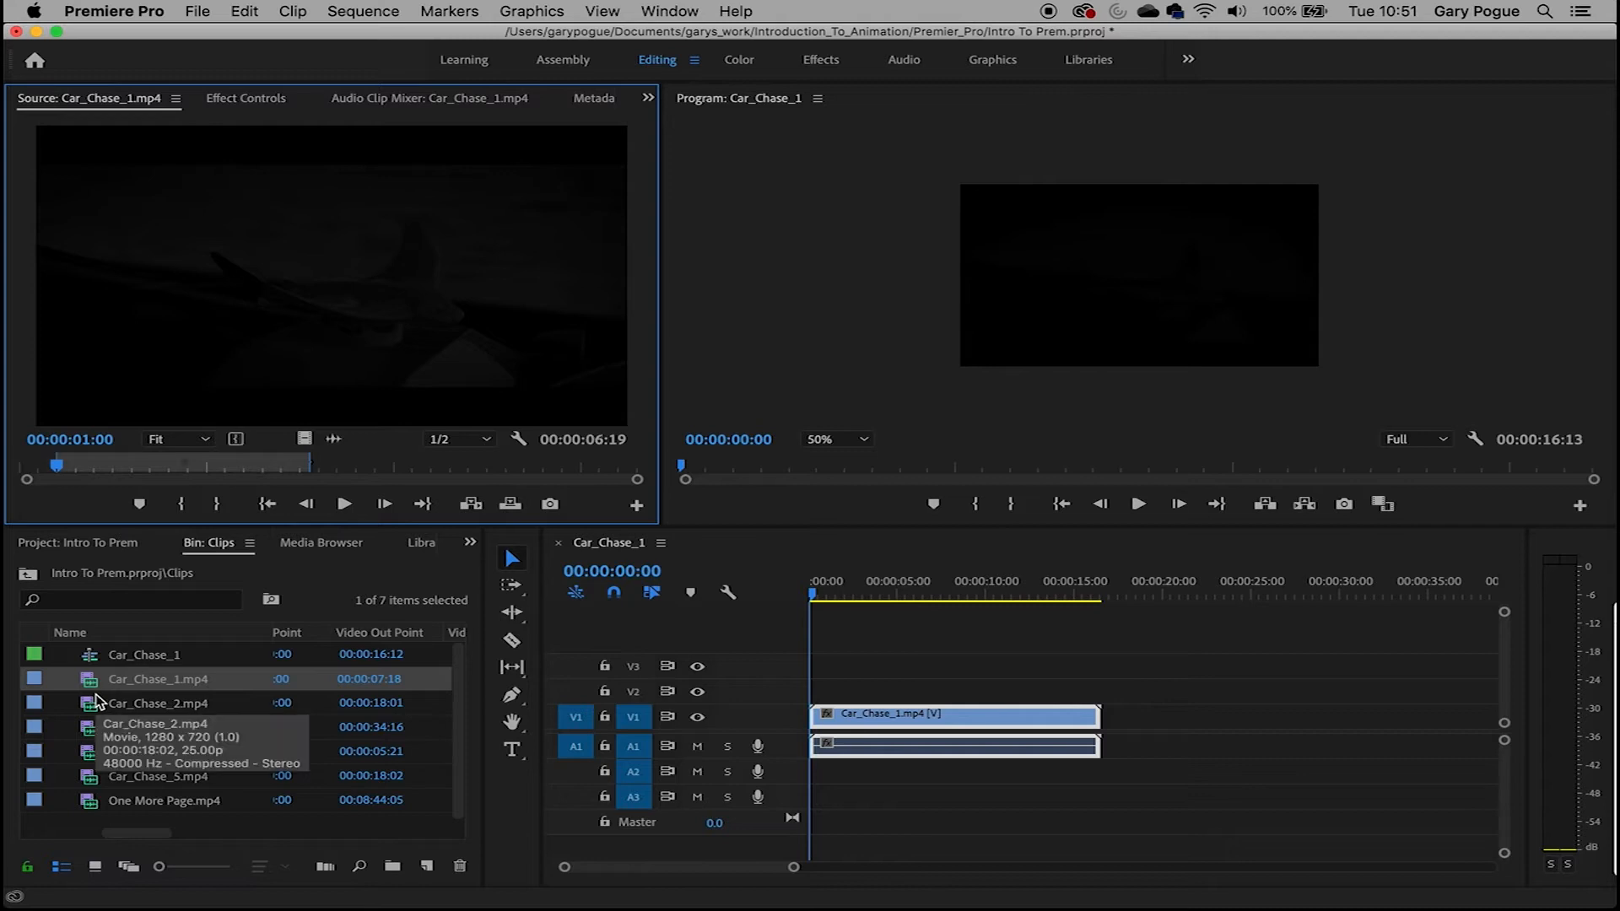
drag(67, 469, 154, 470)
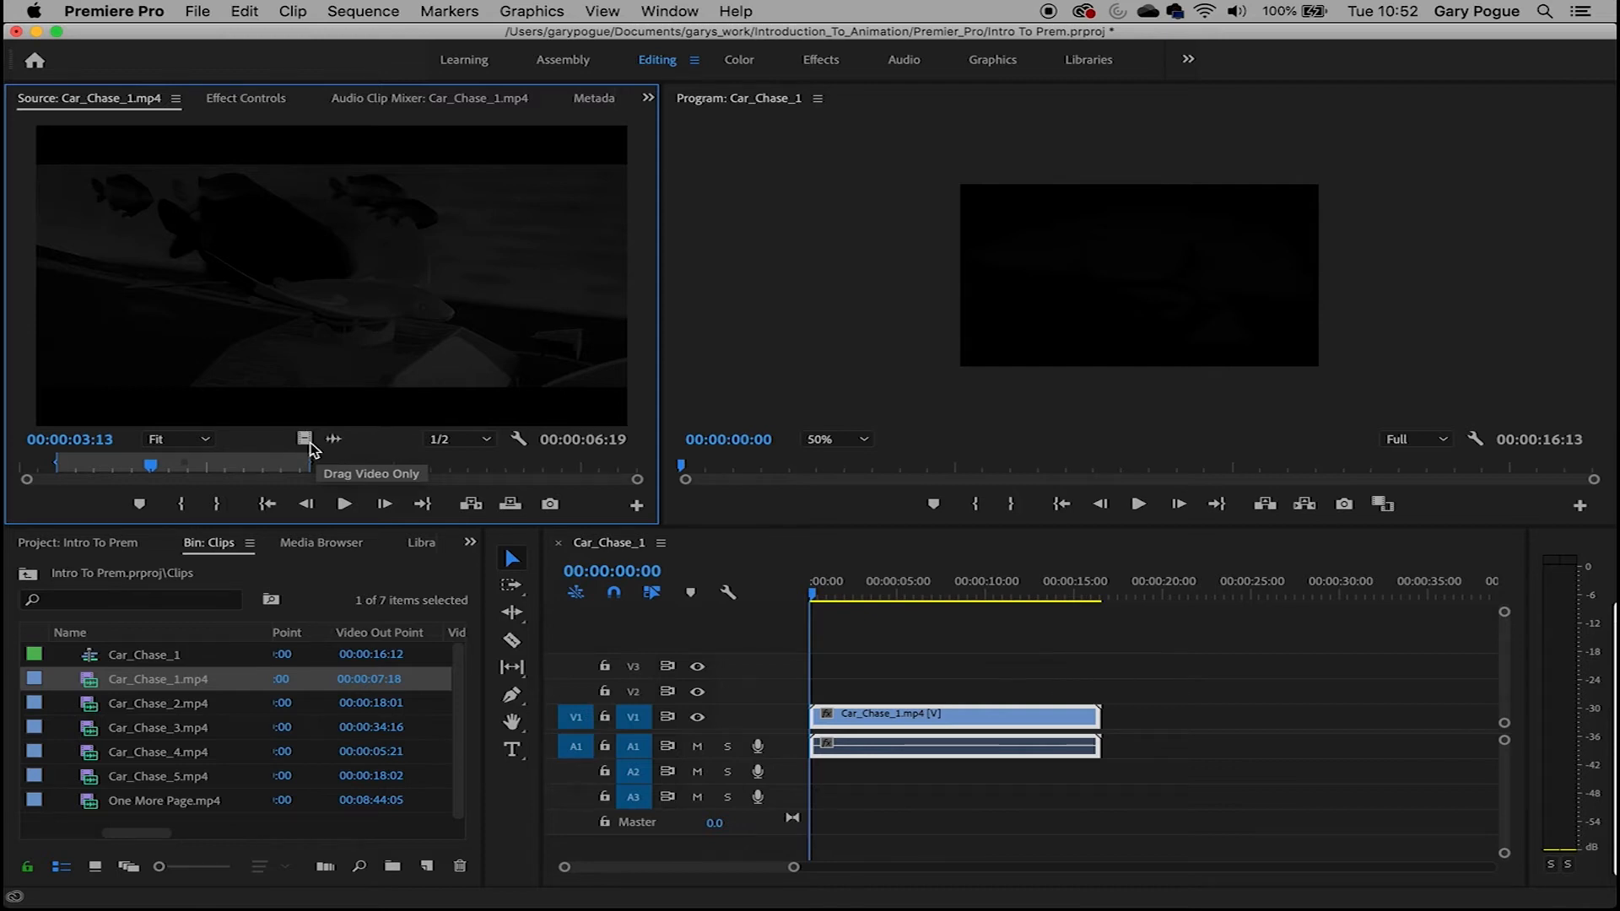
Place only the video of the marked Car_Chase_1.mp4 range on track V3 near the first clip's end and preview it at 00:00:17:18
drag(302, 438, 1120, 672)
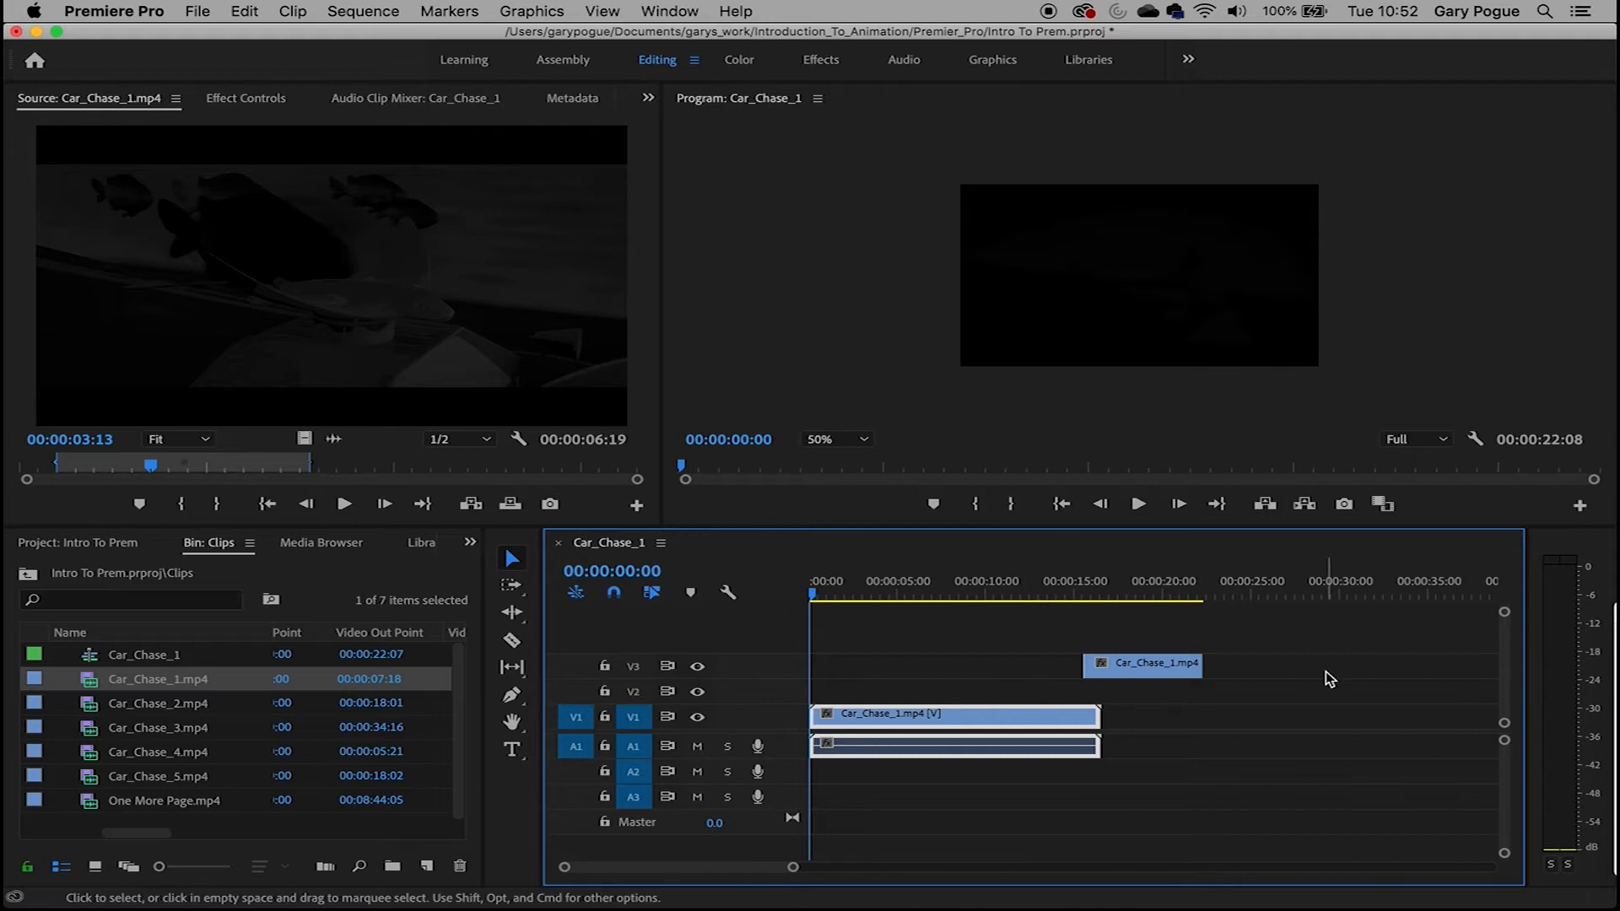
click(1092, 597)
mouse_move(1103, 601)
mouse_down()
mouse_move(1191, 602)
mouse_move(1121, 599)
mouse_up()
Deselect the timeline clips and increase the height of audio track A1
click(1013, 831)
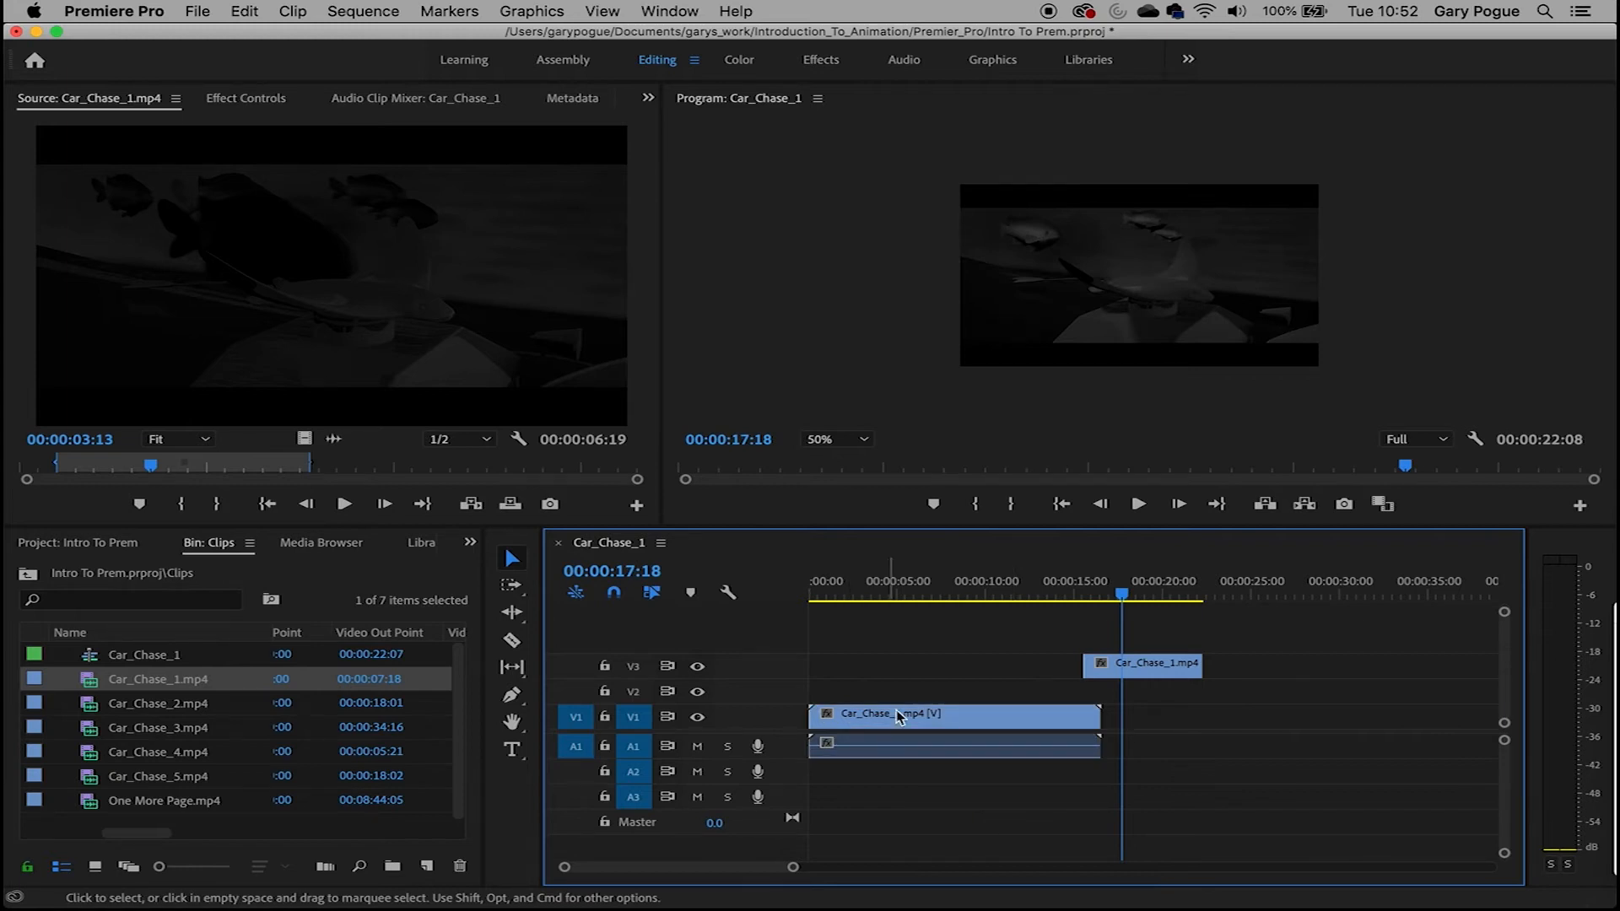
drag(751, 730, 752, 734)
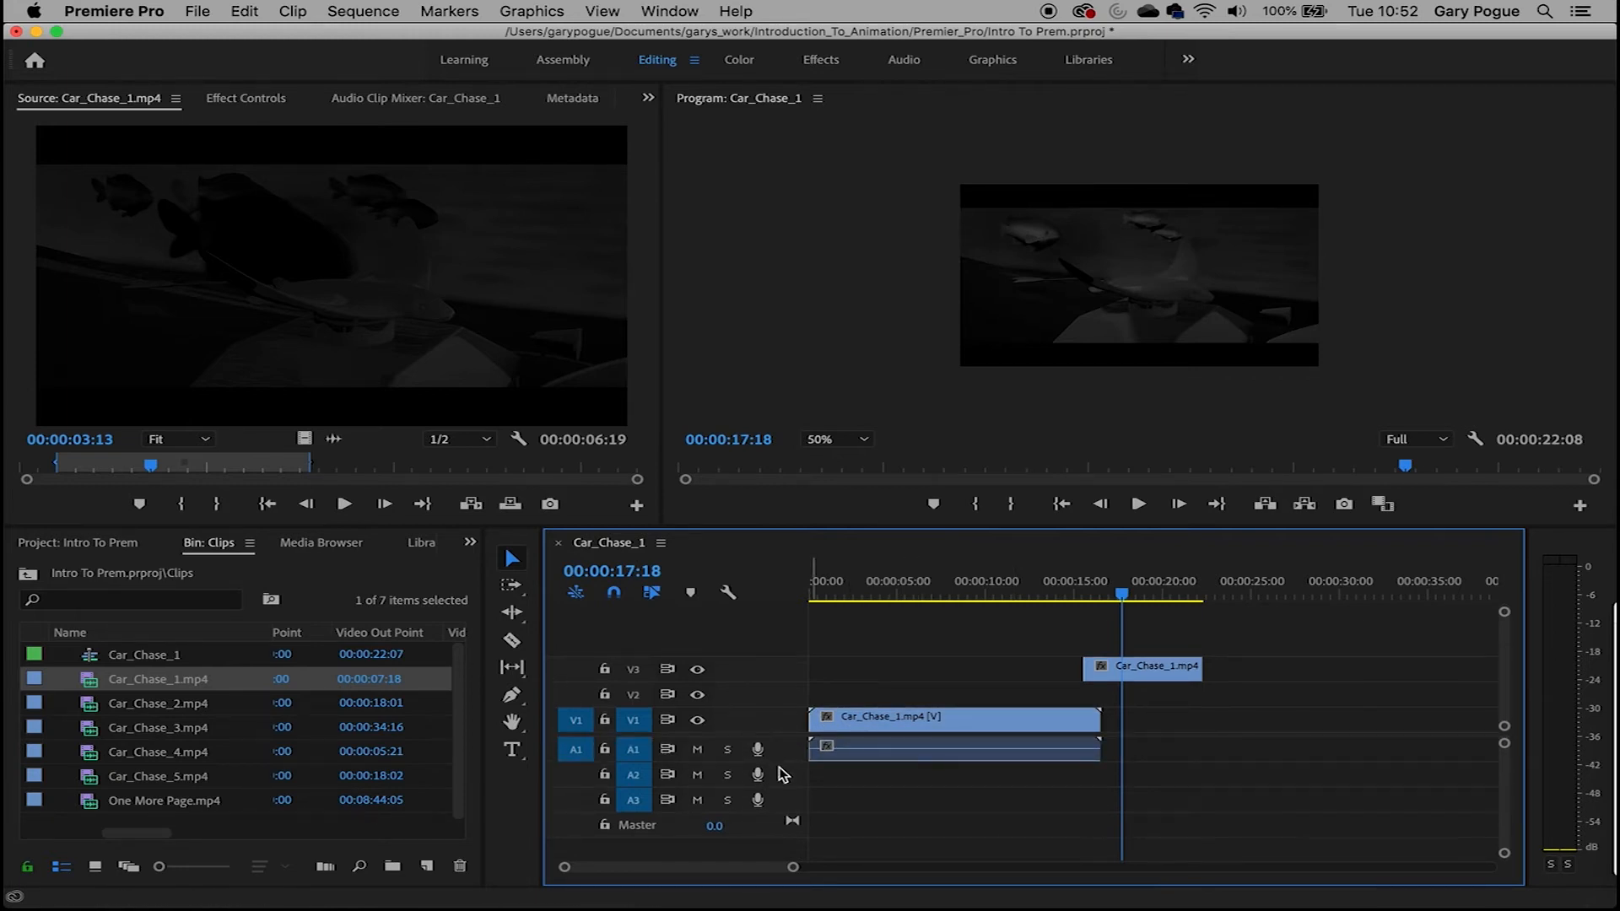
drag(760, 761, 769, 787)
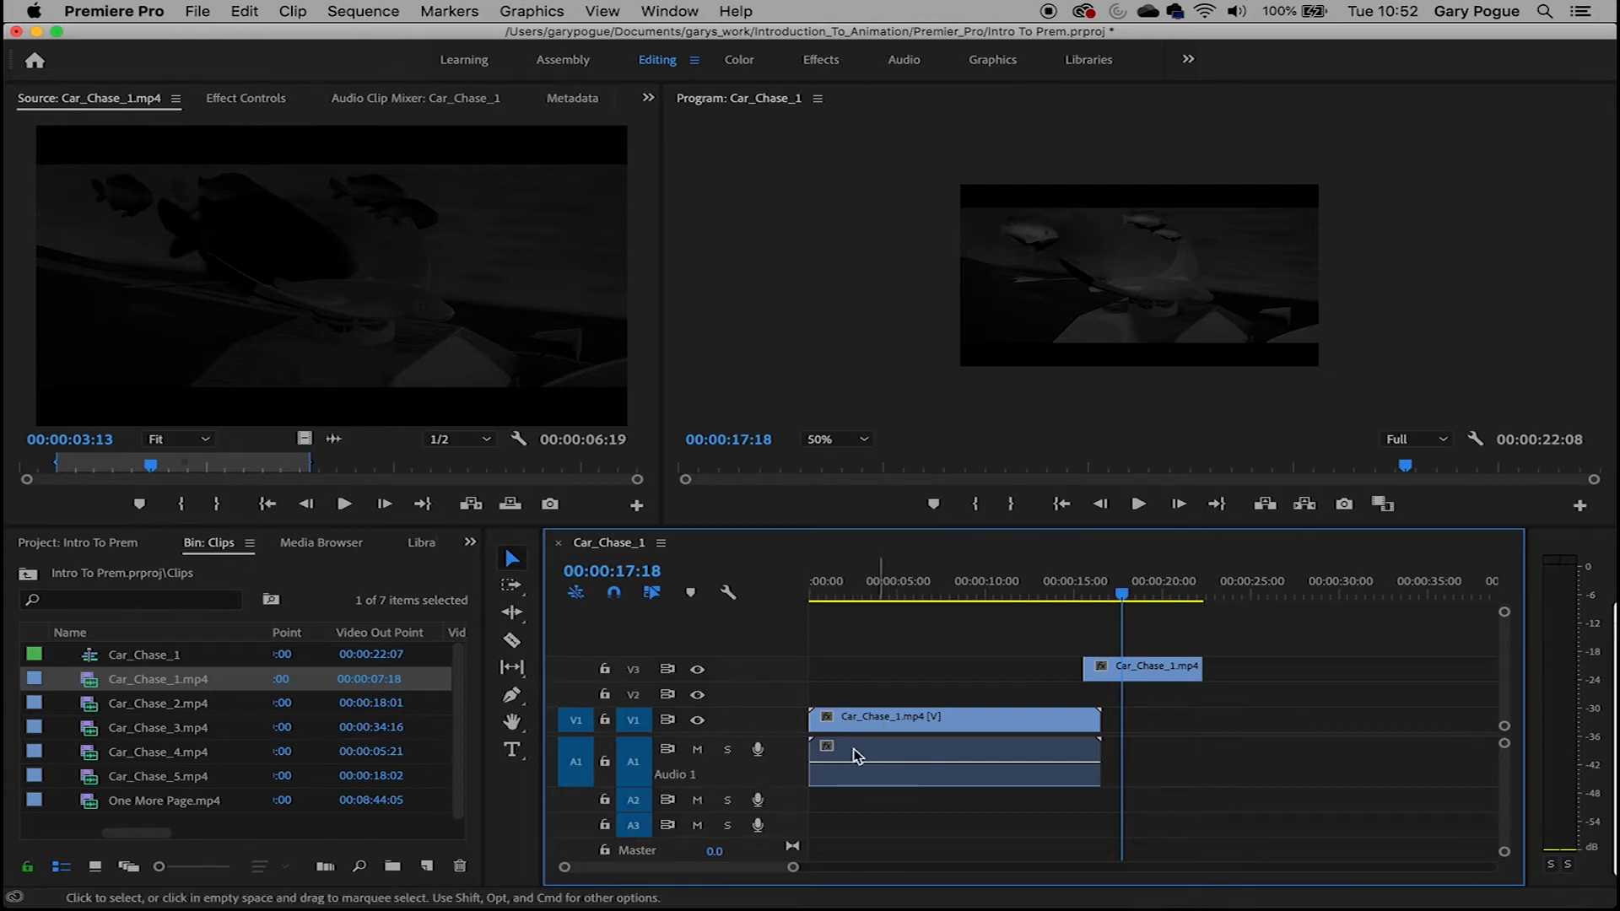
Move the trimmed V3 clip to the start of track V1 and delete the rest of the original Car_Chase_1.mp4 clip
drag(1149, 667, 872, 727)
click(972, 730)
key(Delete)
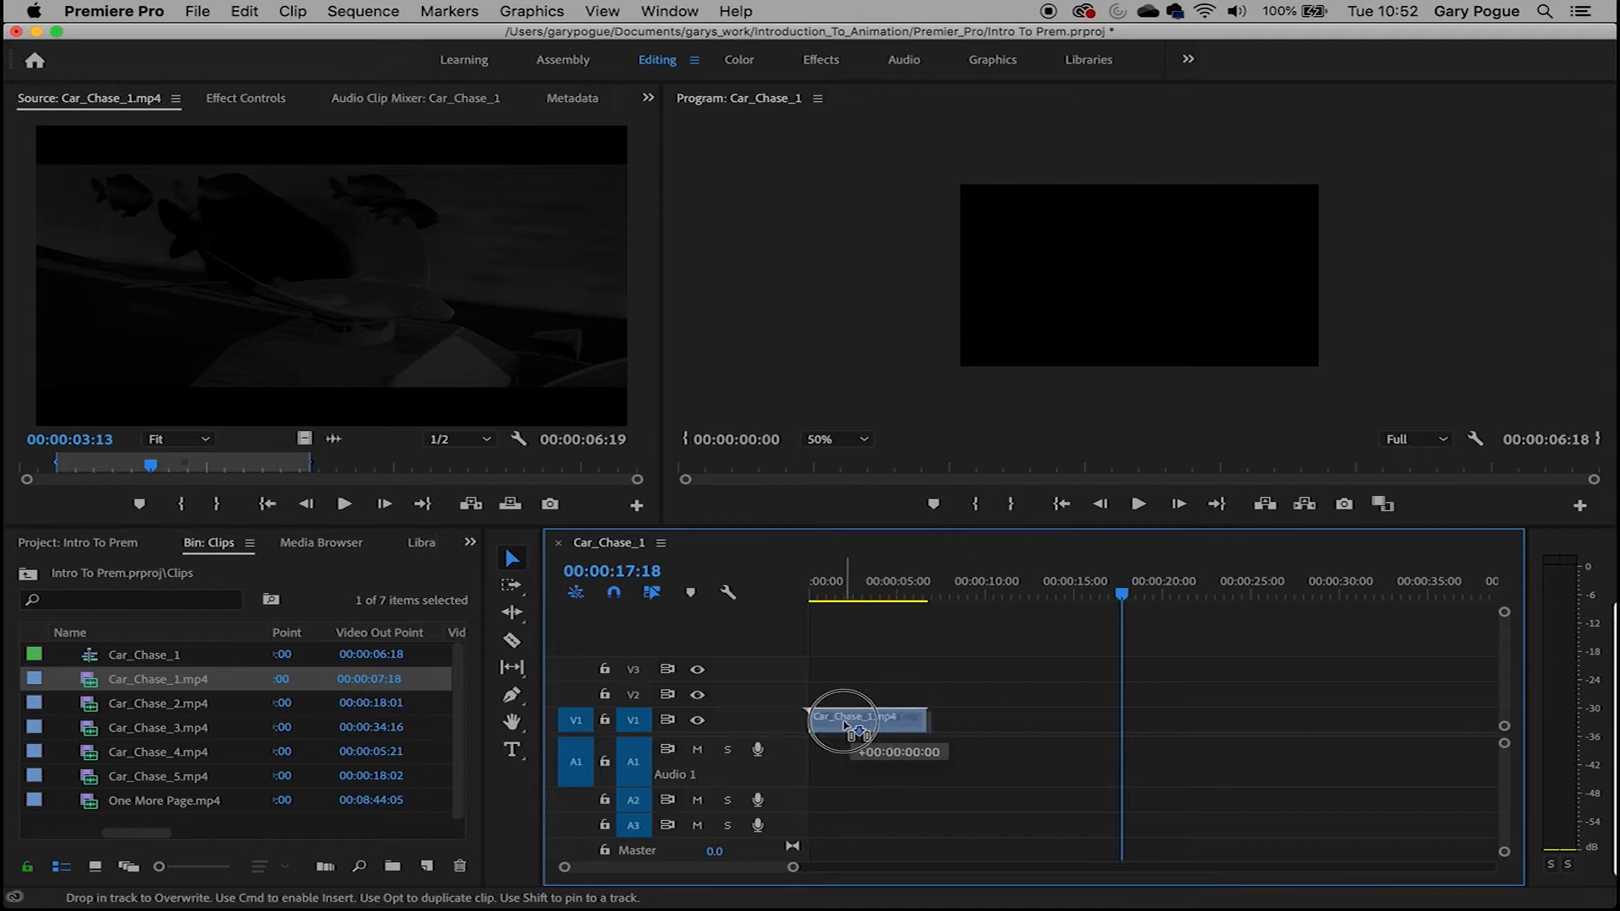
Play the sequence from the start and stop at 00:00:04:14
drag(1052, 579, 748, 604)
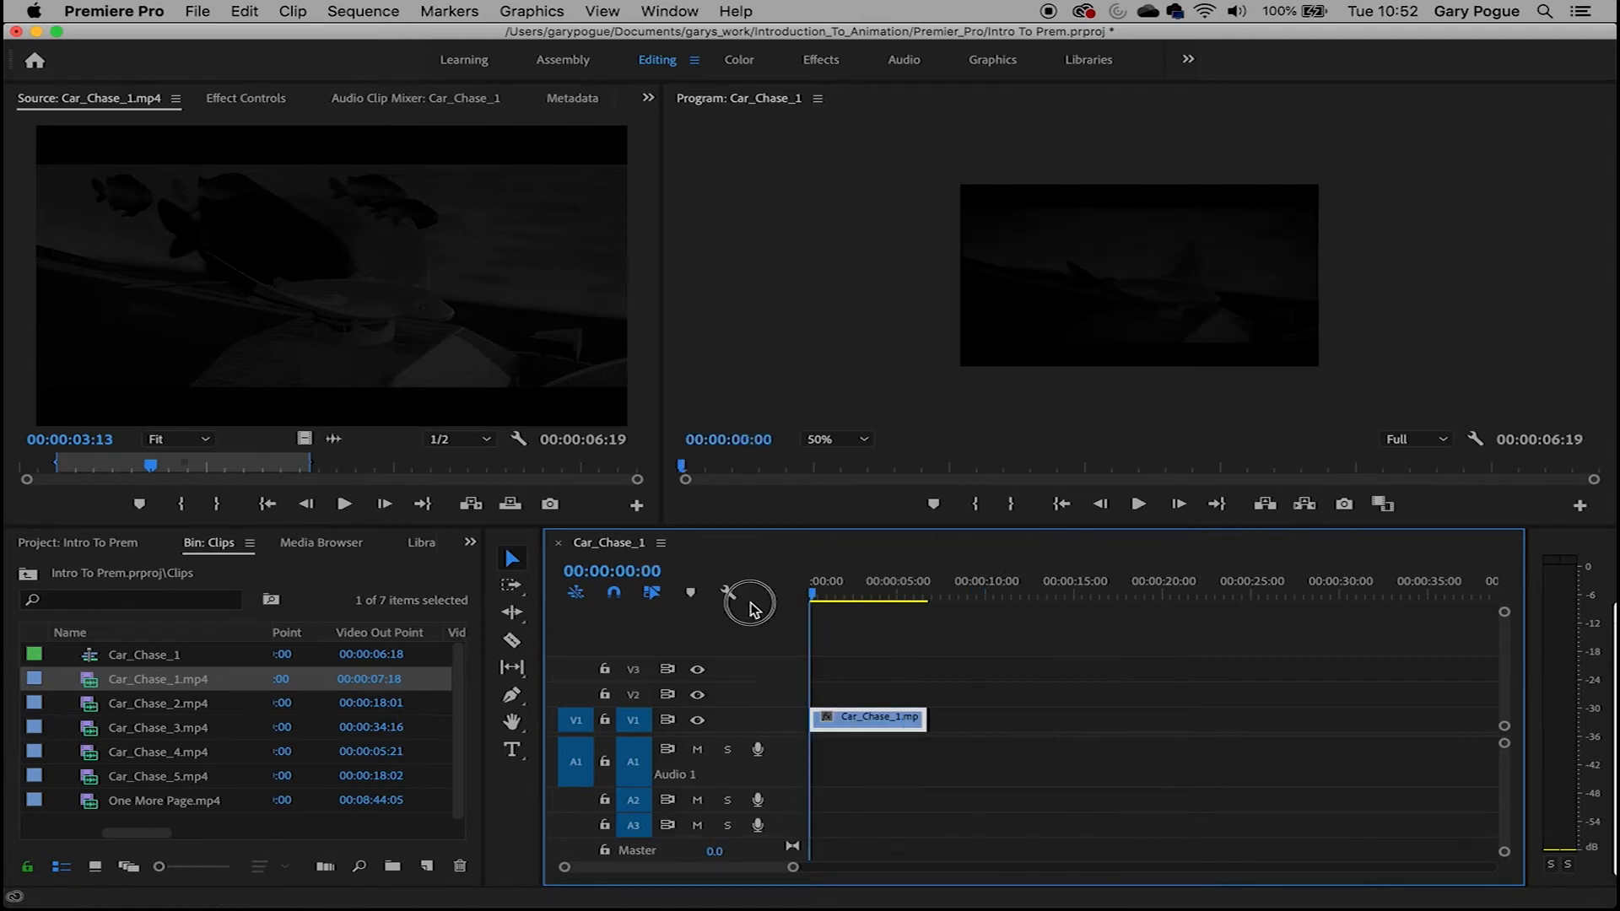
mouse_move(1179, 908)
key(space)
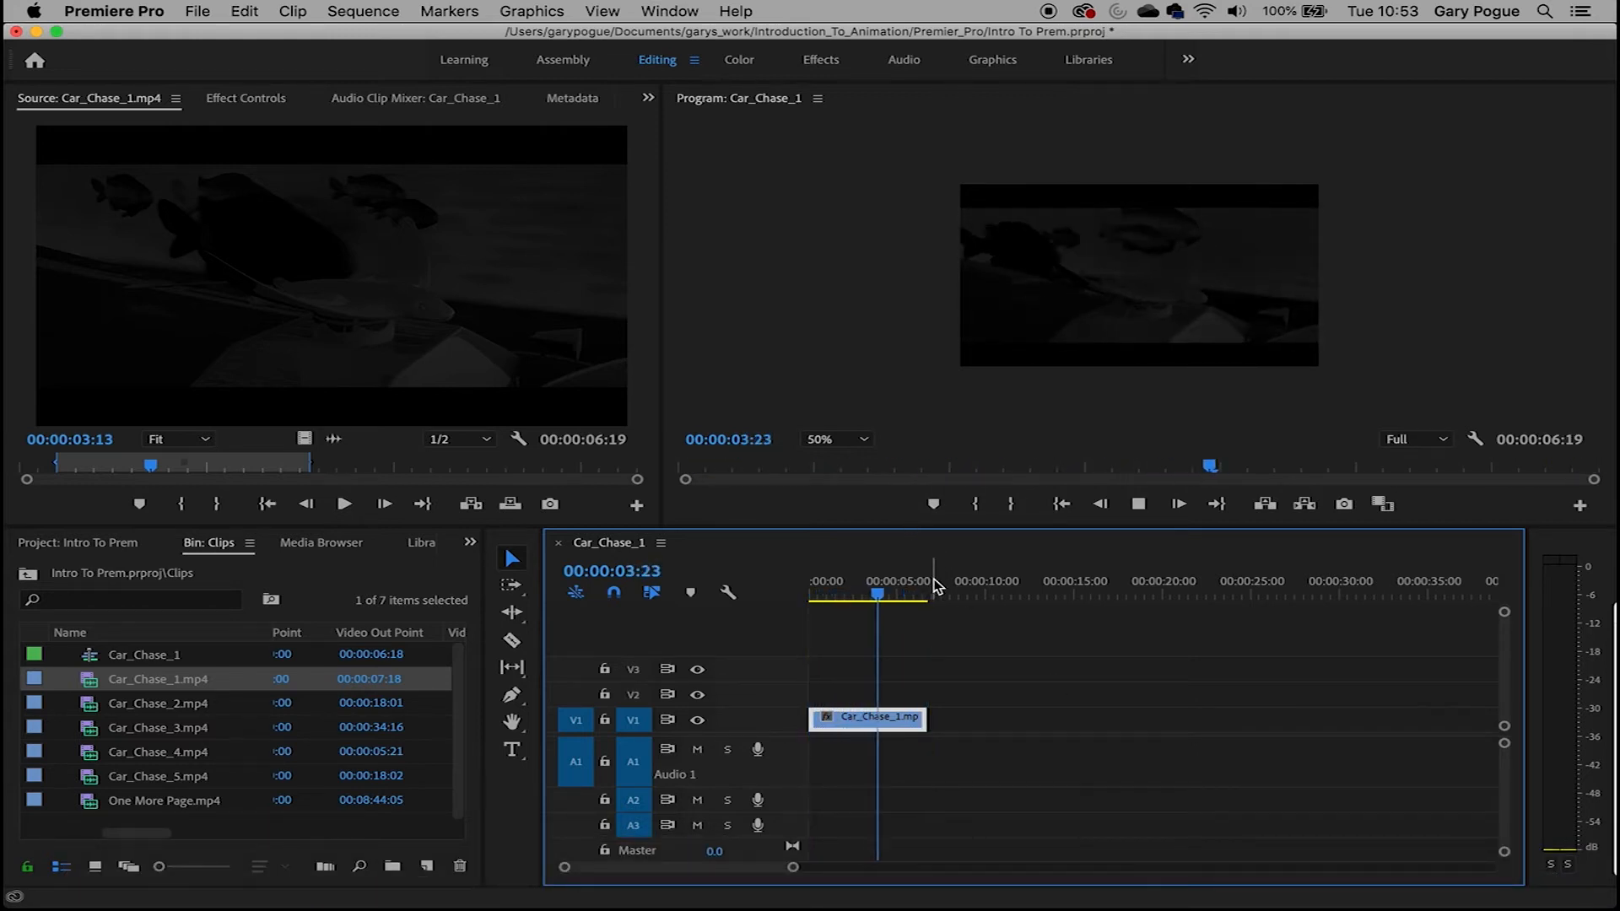
key(space)
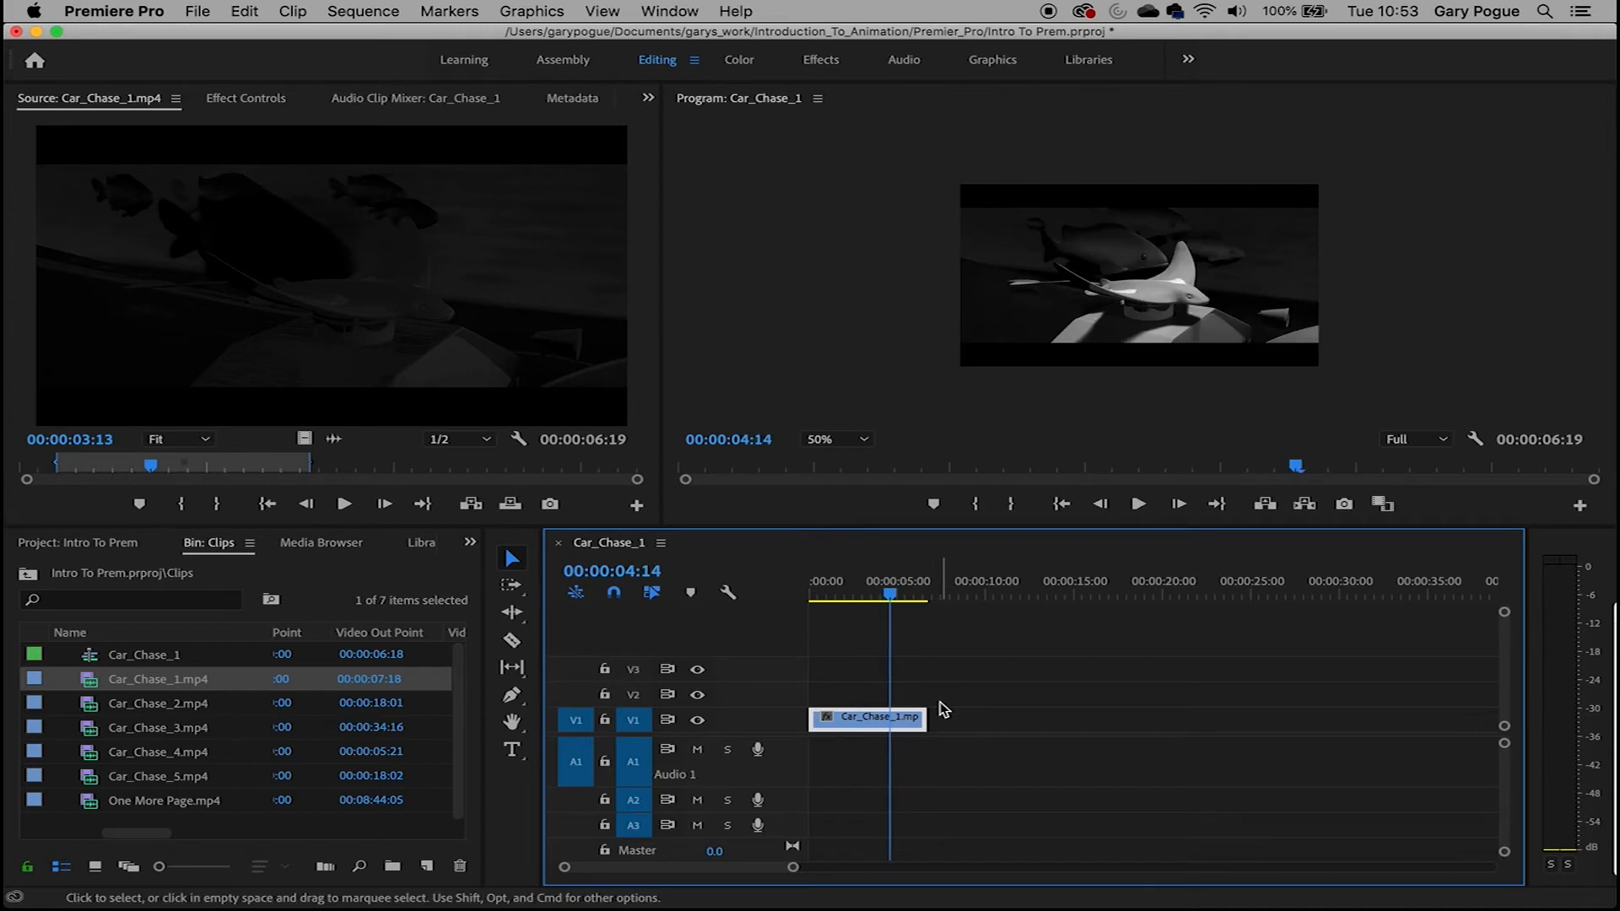
Make the monitor panels taller and set the Program monitor's zoom level to Fit
click(862, 440)
click(839, 574)
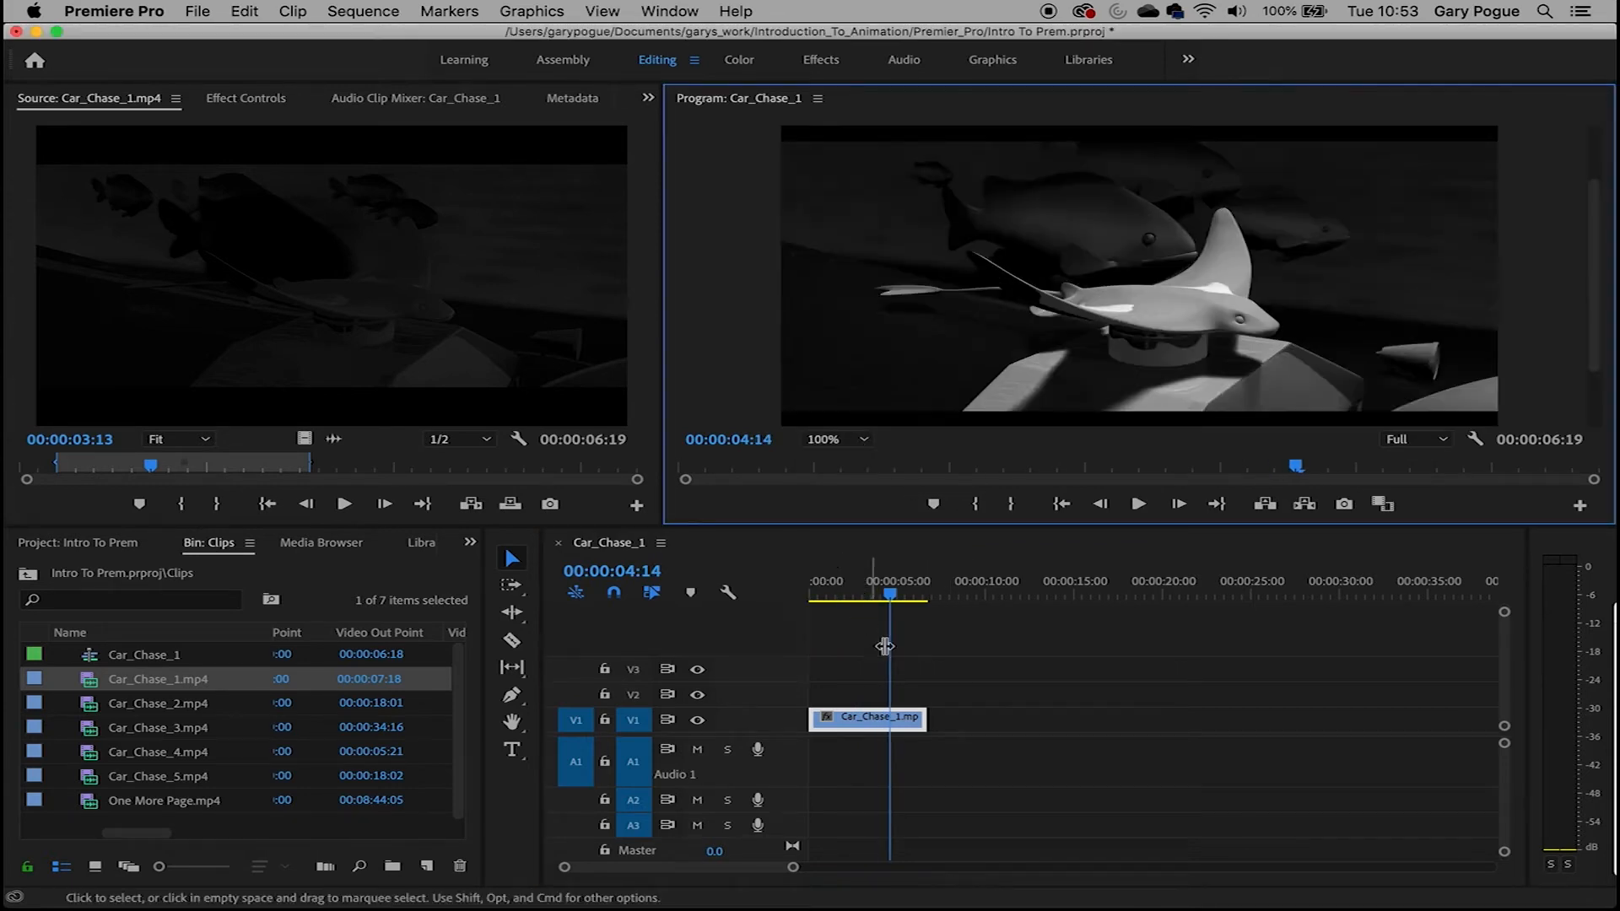
drag(986, 526, 985, 609)
click(864, 523)
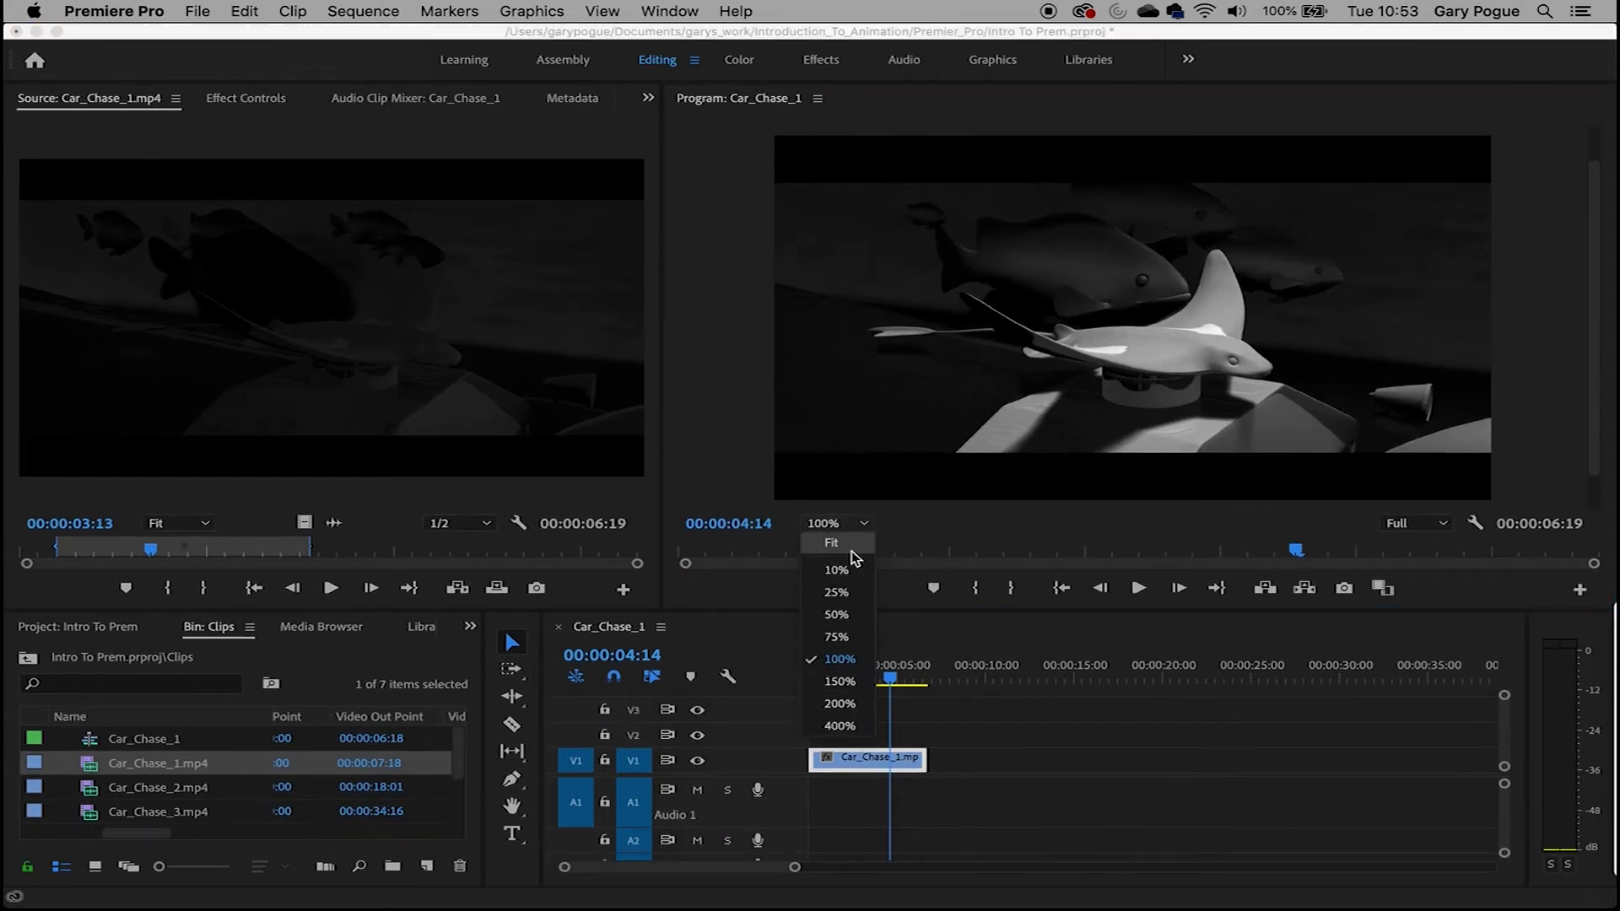
click(835, 543)
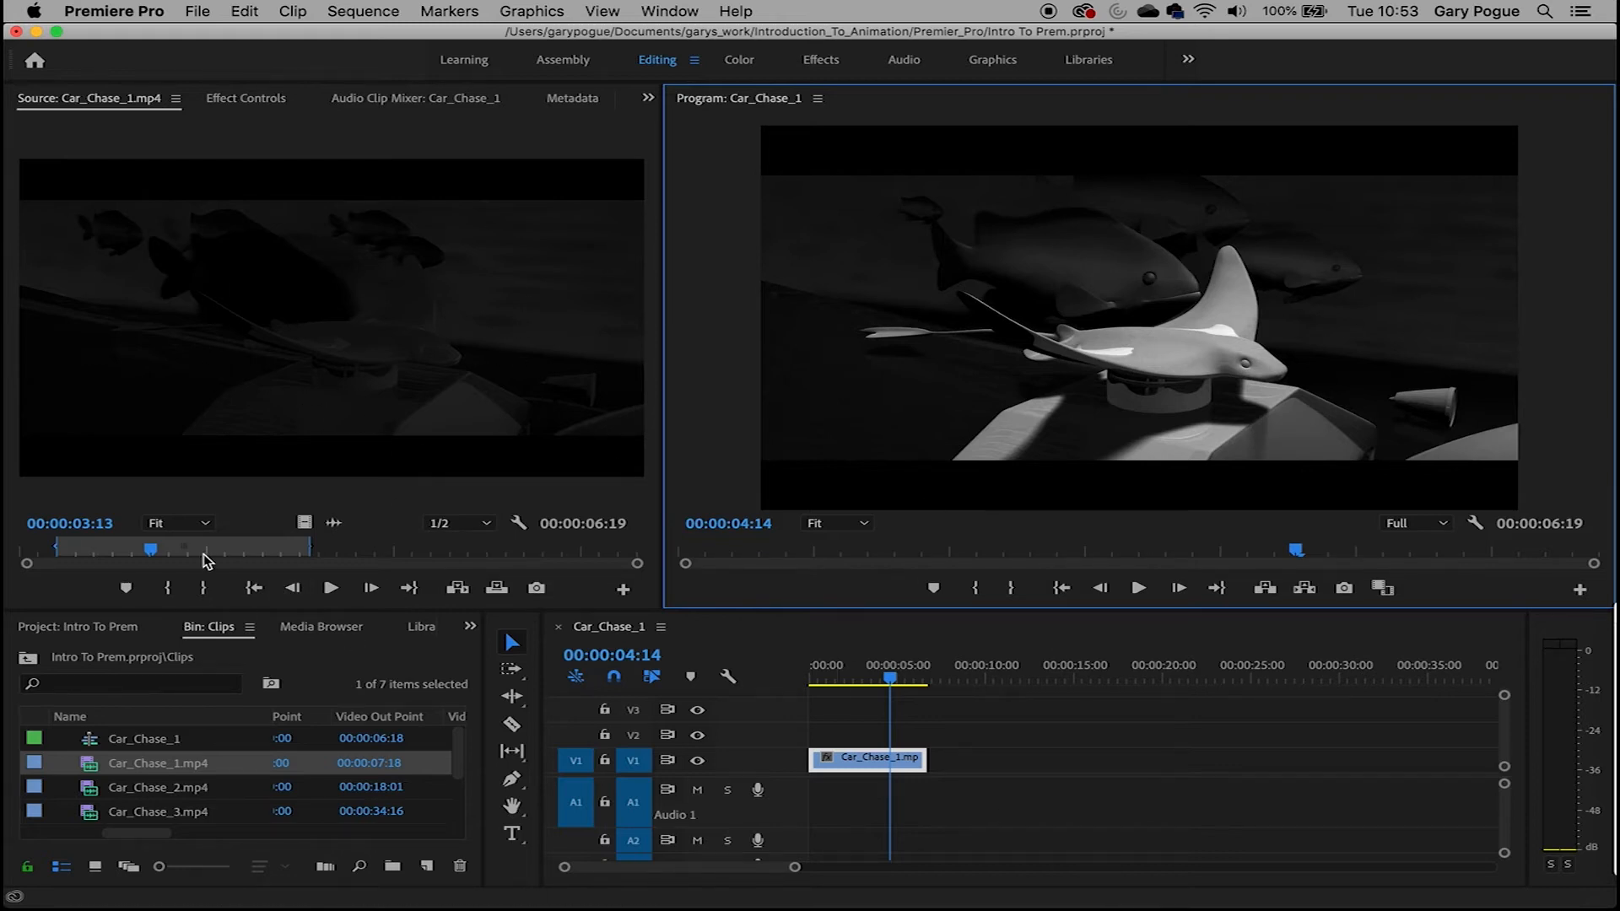
Scrub Car_Chase_1.mp4 to 00:00:05:19 in the Source monitor, then load Car_Chase_2.mp4 from the Clips bin there
drag(203, 554, 239, 554)
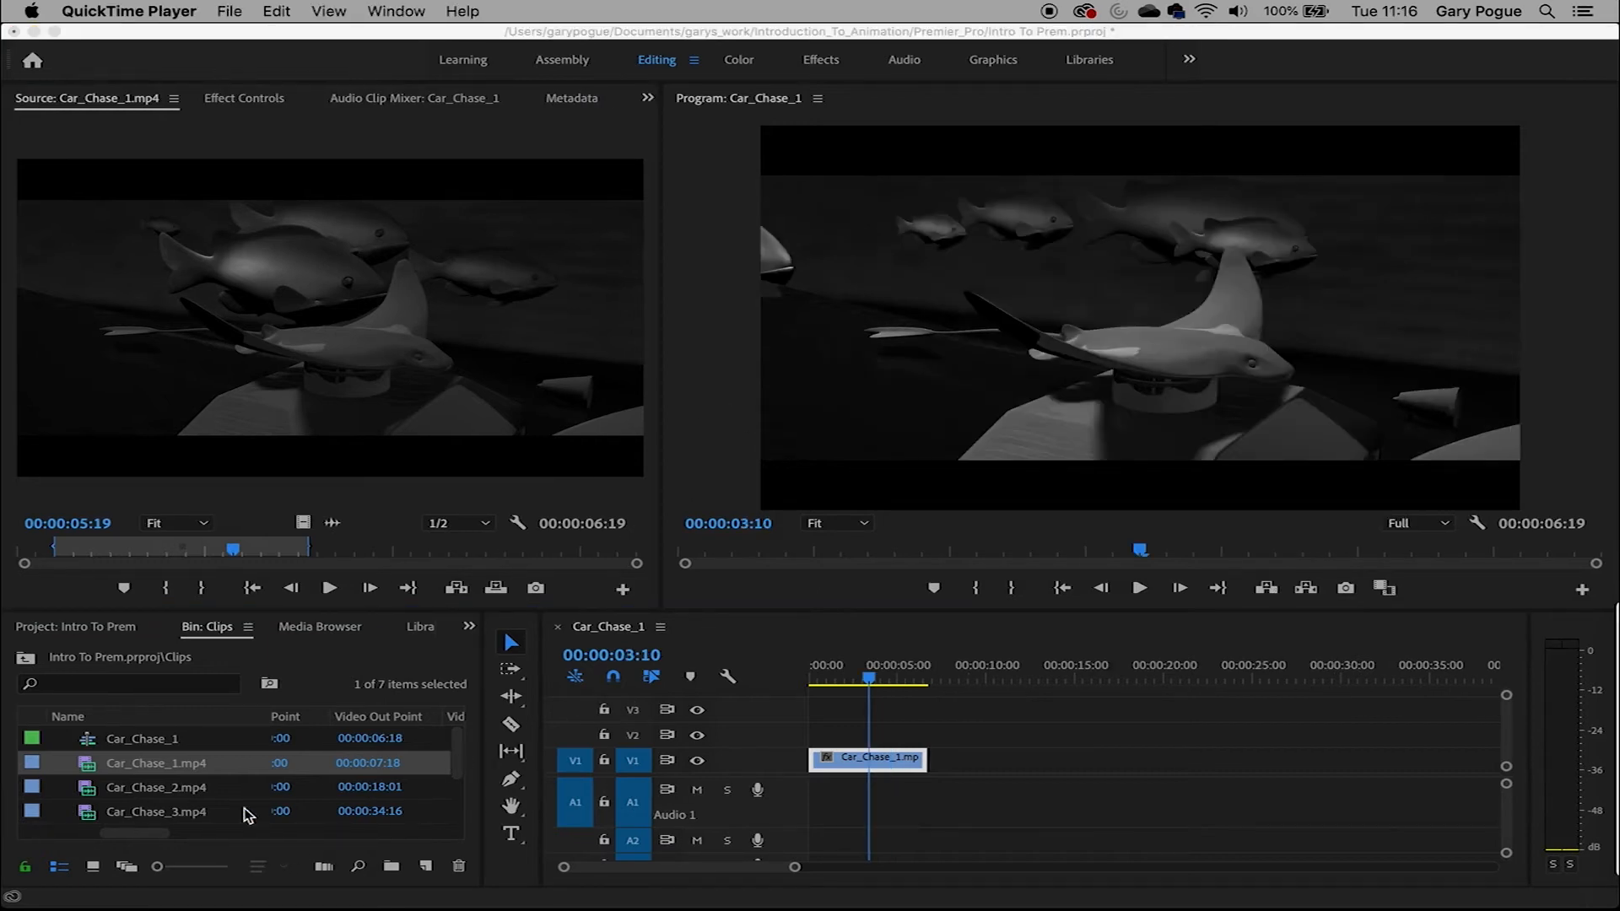
click(139, 796)
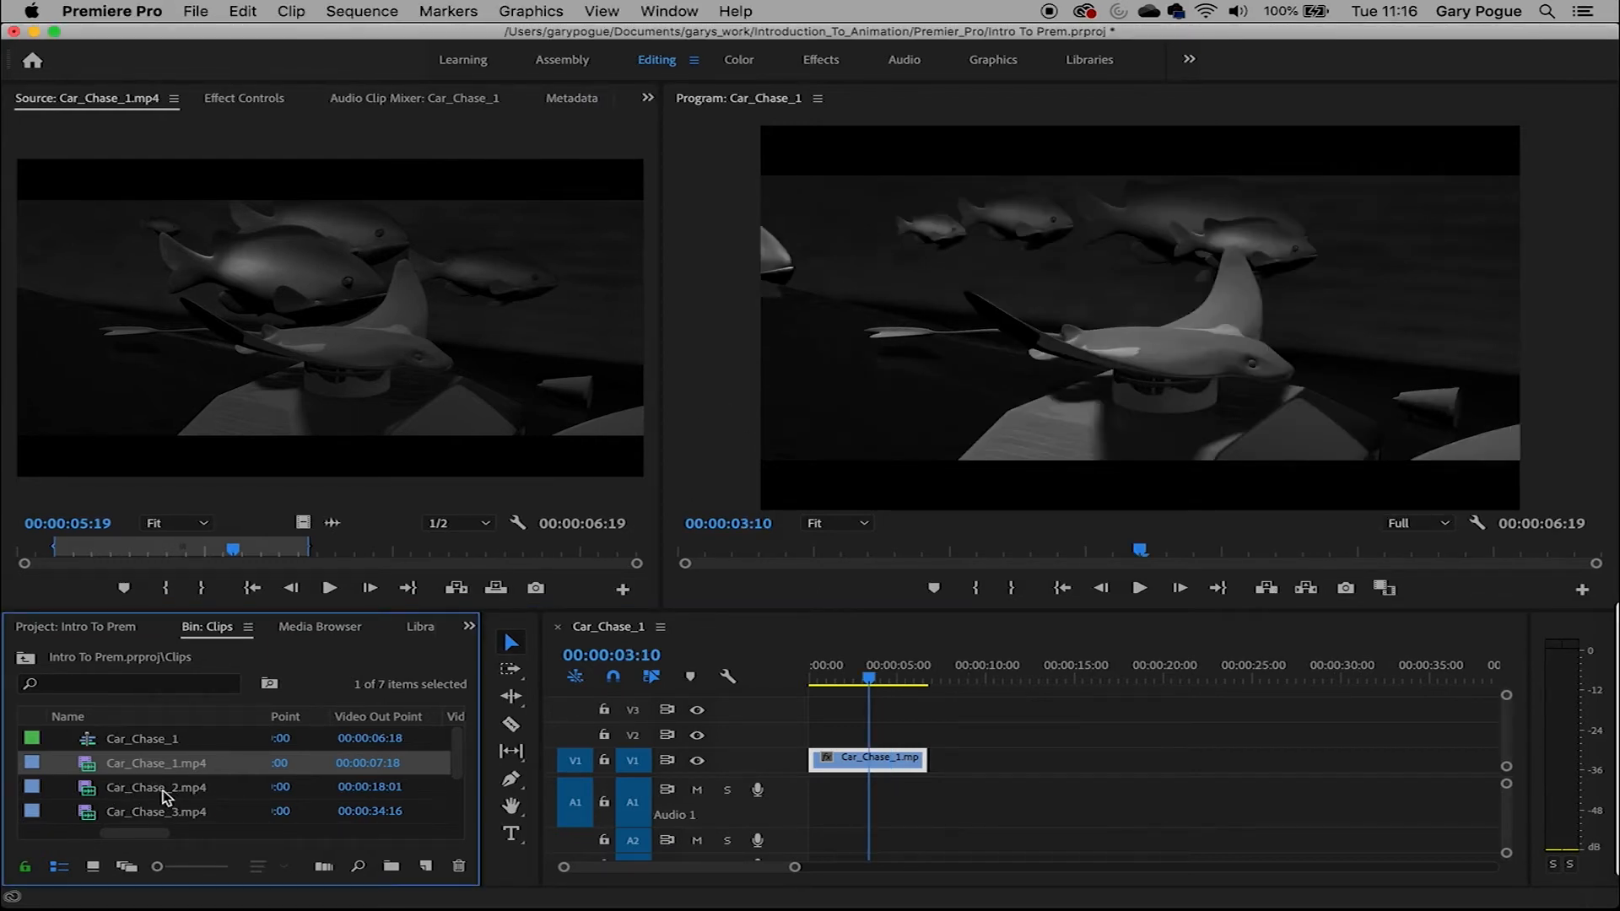
click(165, 796)
click(162, 790)
click(224, 790)
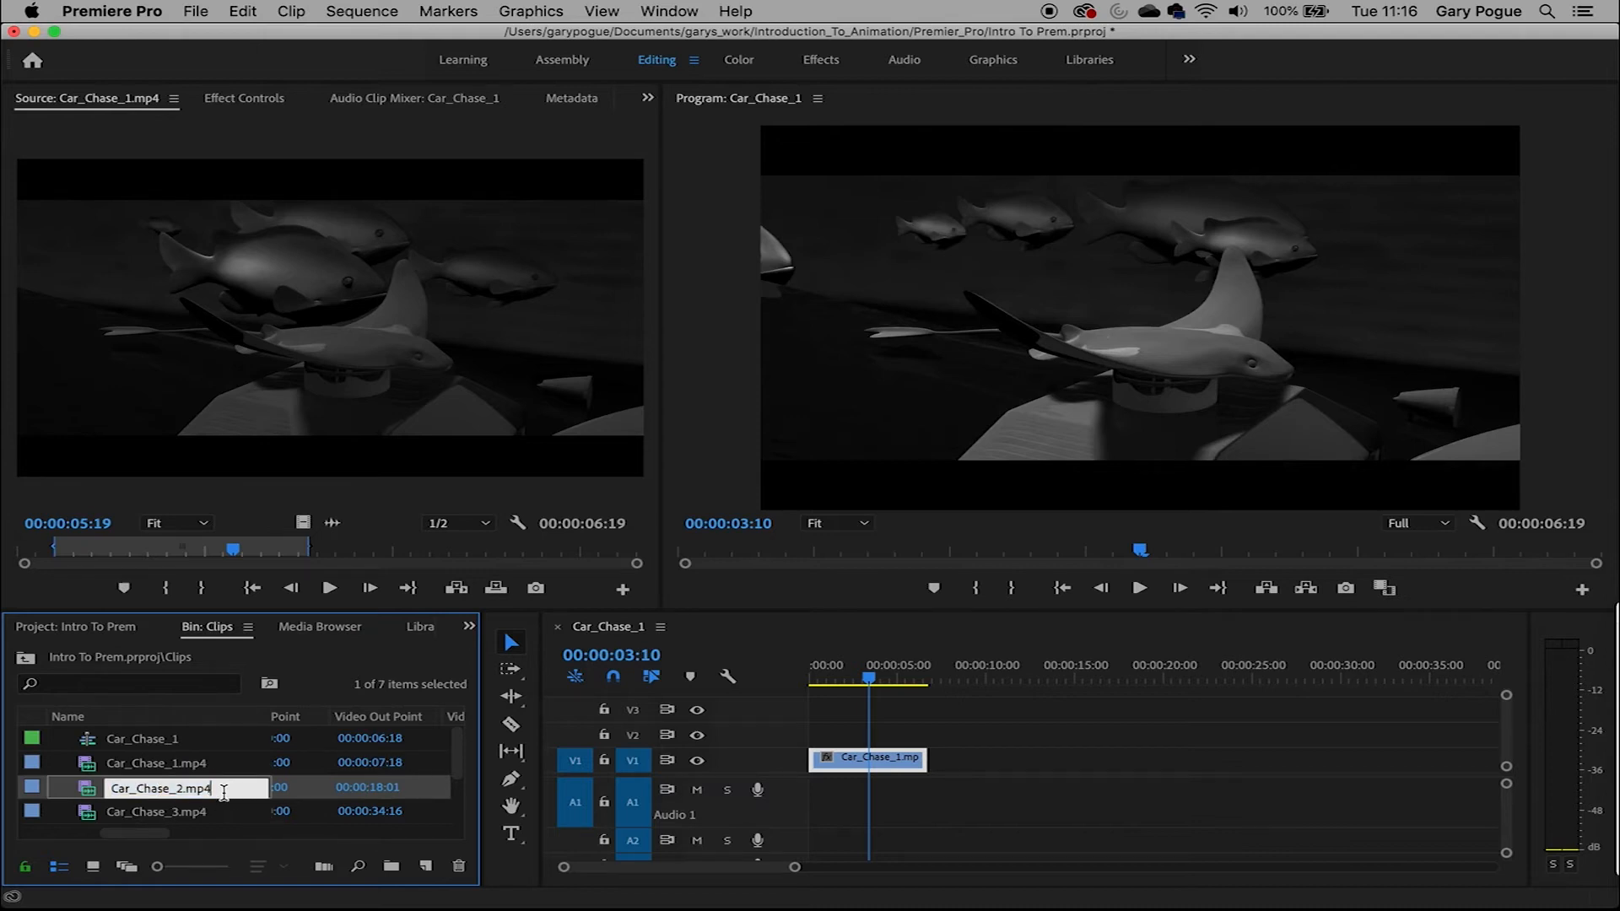
key(Return)
double_click(155, 793)
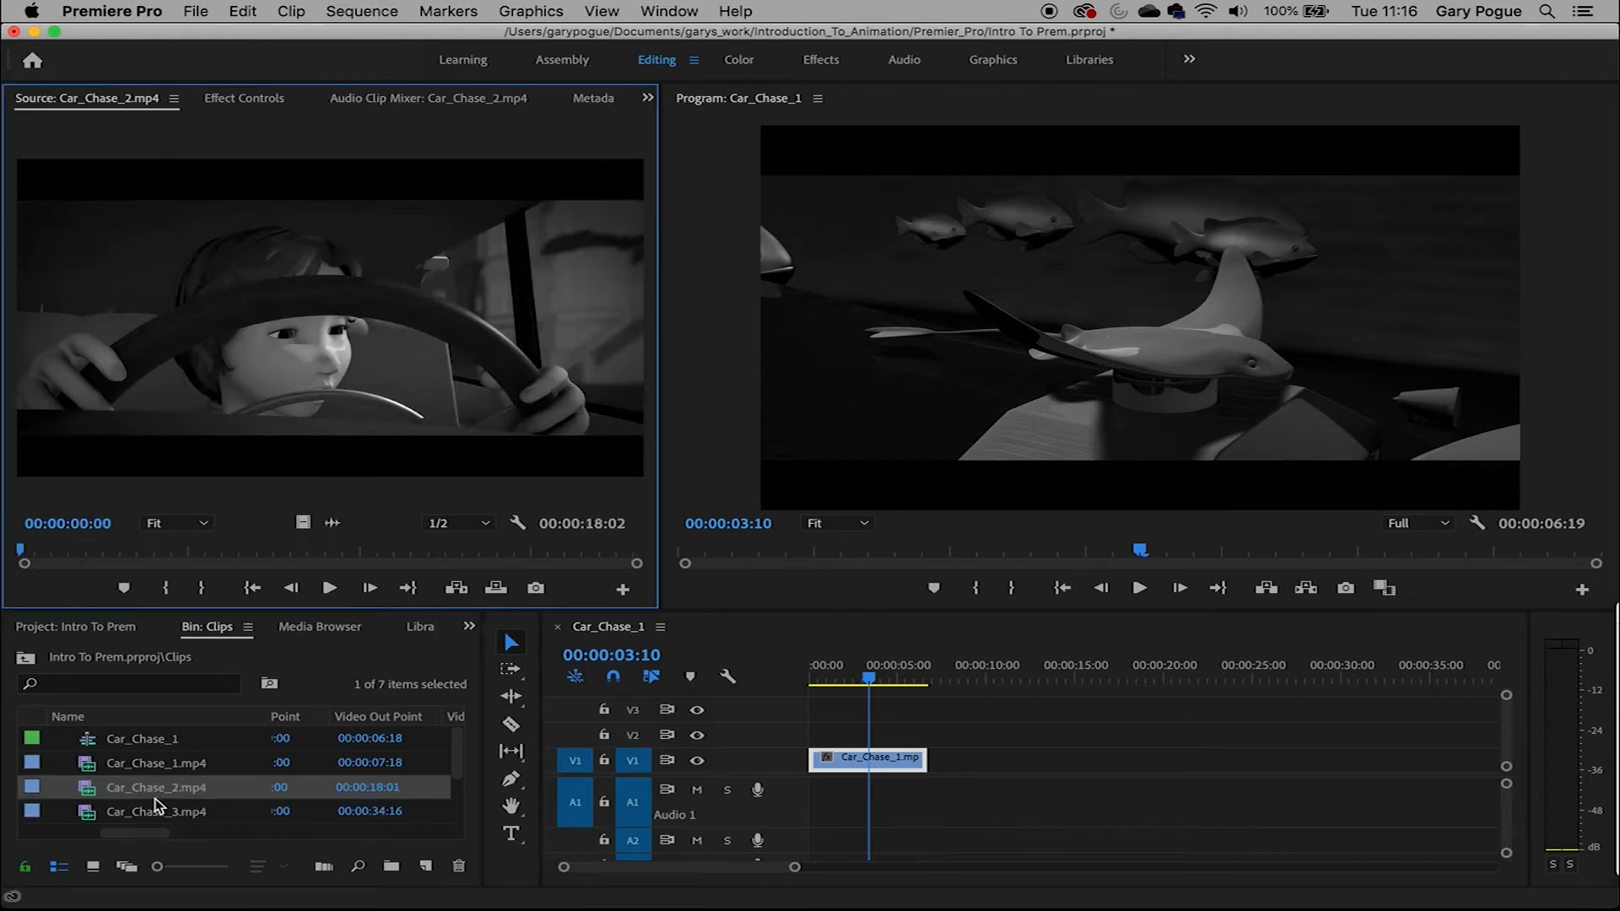
Mark Car_Chase_2.mp4 with an In point about 3 seconds in and an Out point at 00:00:08:23, then scrub the range
drag(61, 553, 322, 550)
click(166, 591)
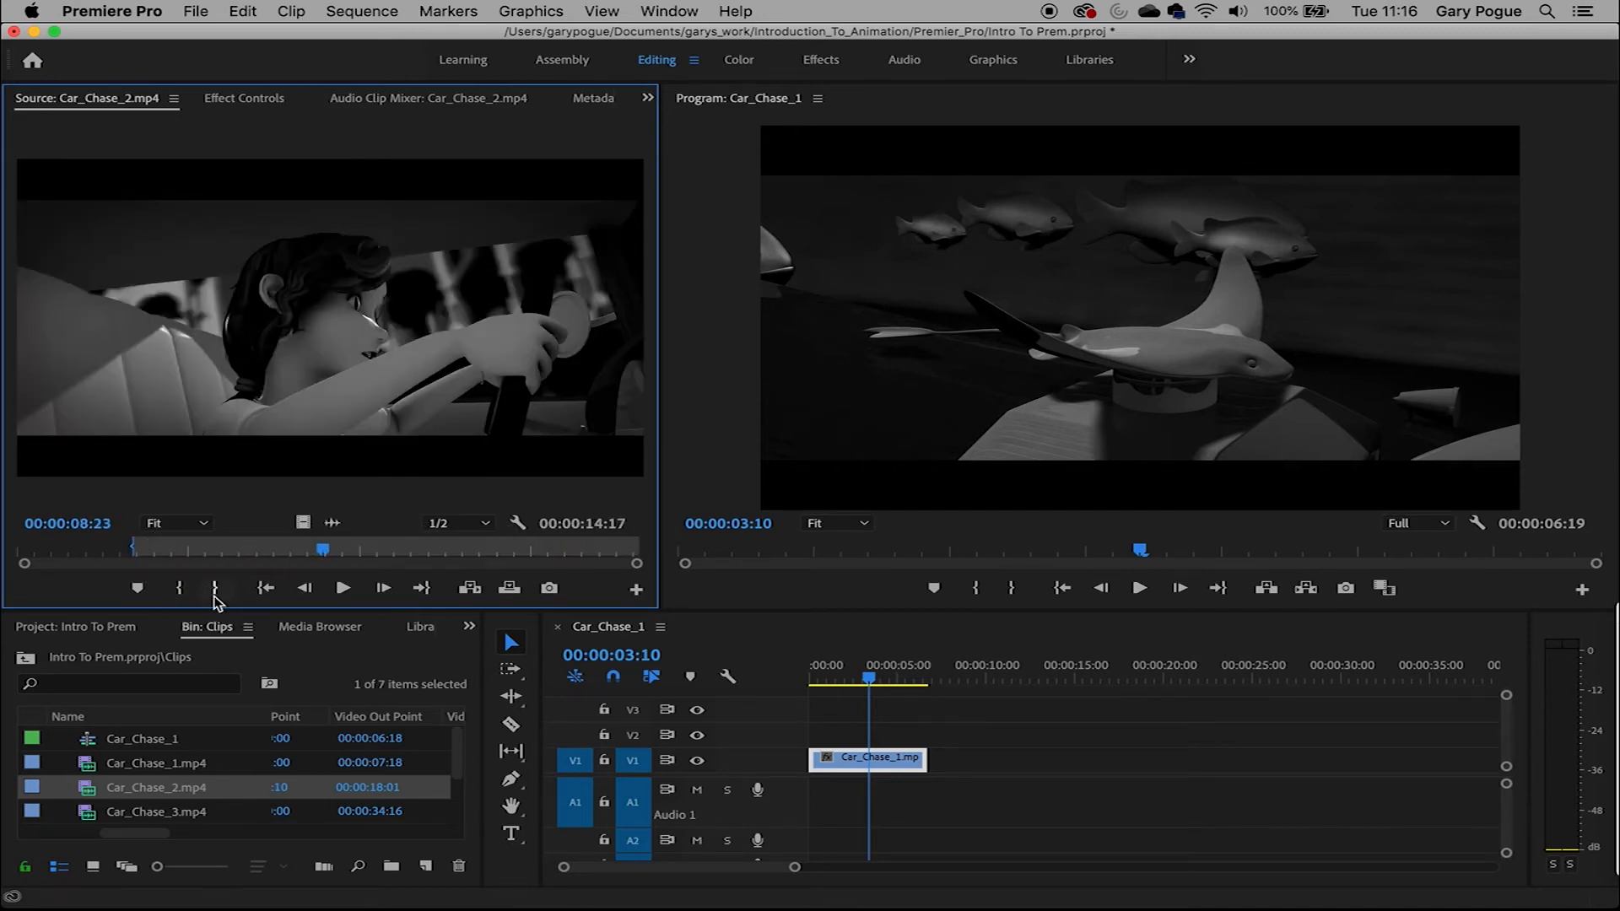
click(215, 588)
drag(239, 553, 282, 550)
Add Car_Chase_2.mp4 through Car_Chase_5.mp4 from the Clips bin directly after Car_Chase_1.mp4 on V1, then preview the sequence up to 00:00:19:11
scroll(178, 815, down, 2)
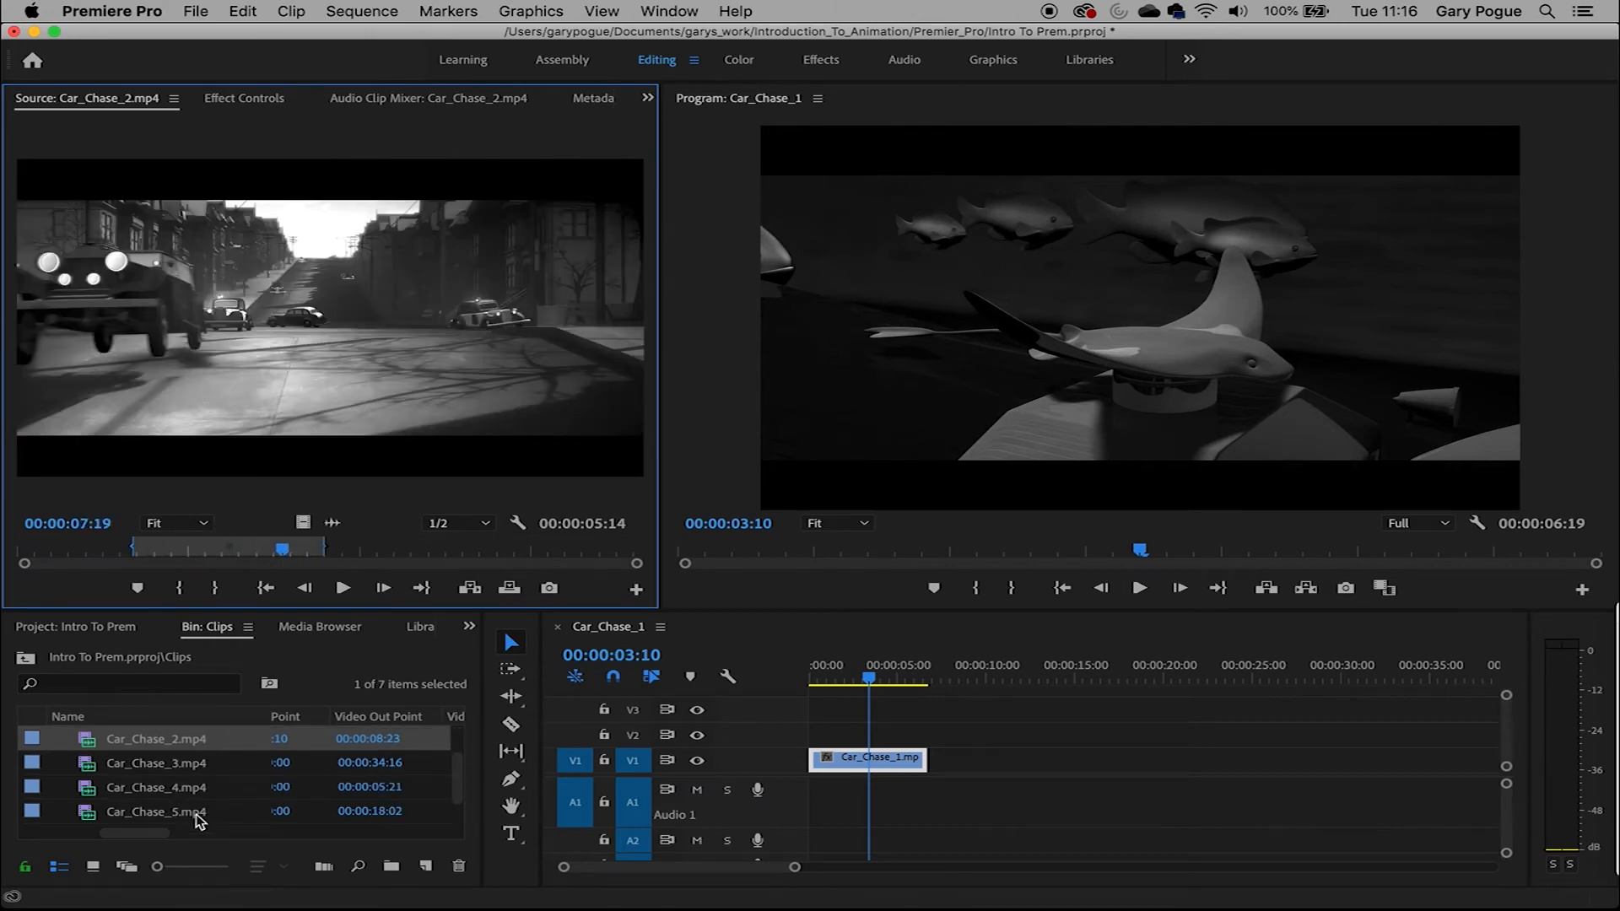
shift+click(188, 813)
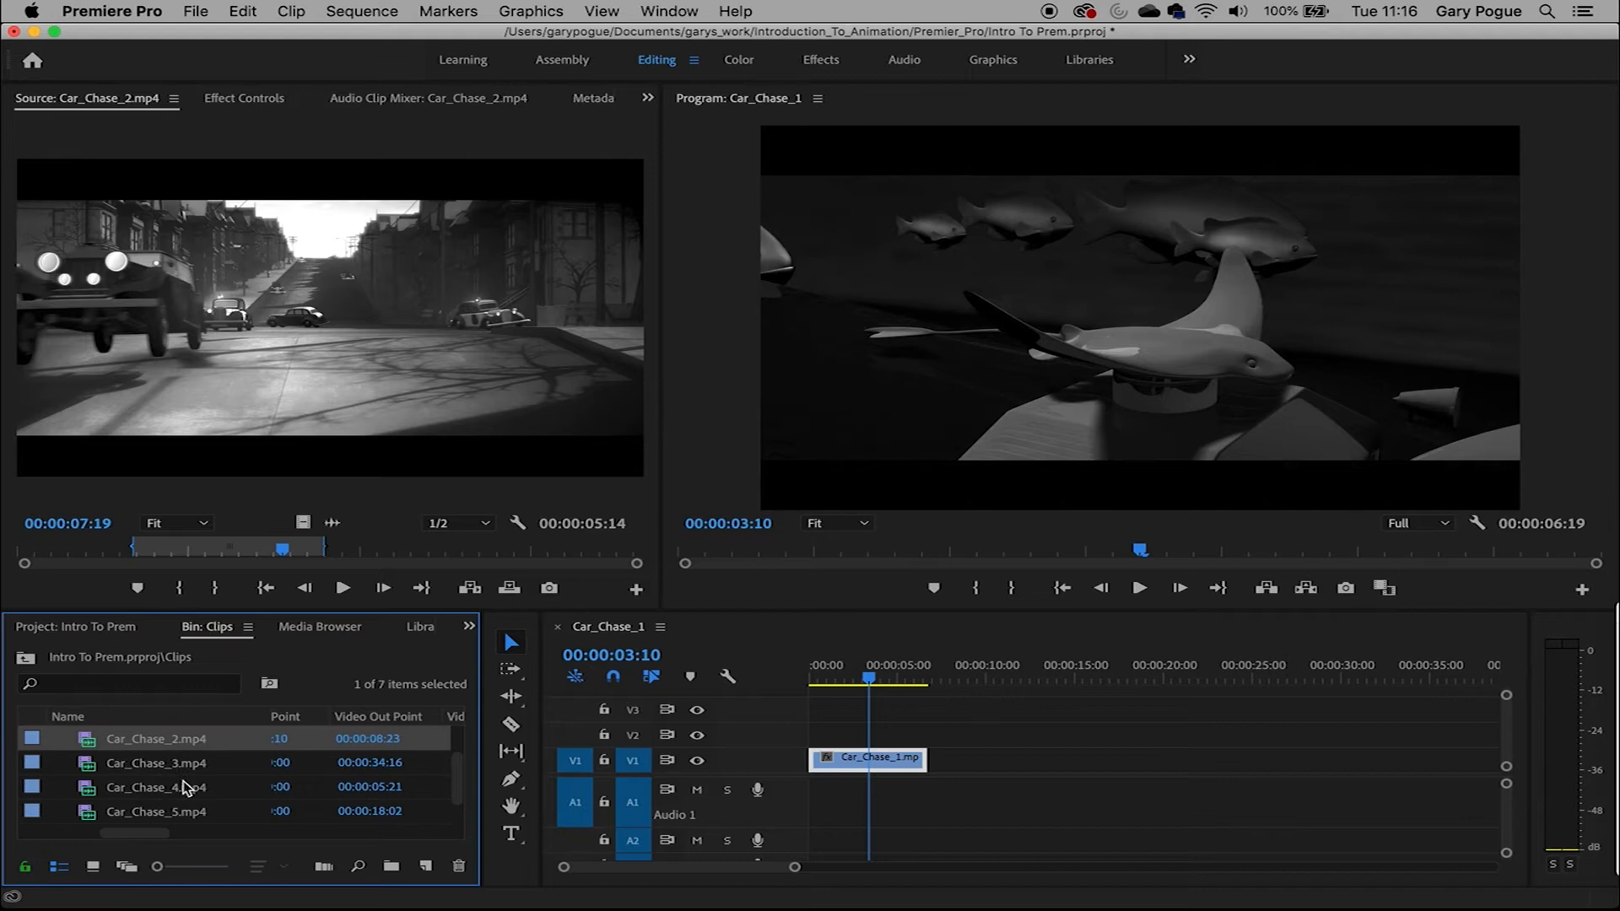
drag(162, 755, 928, 766)
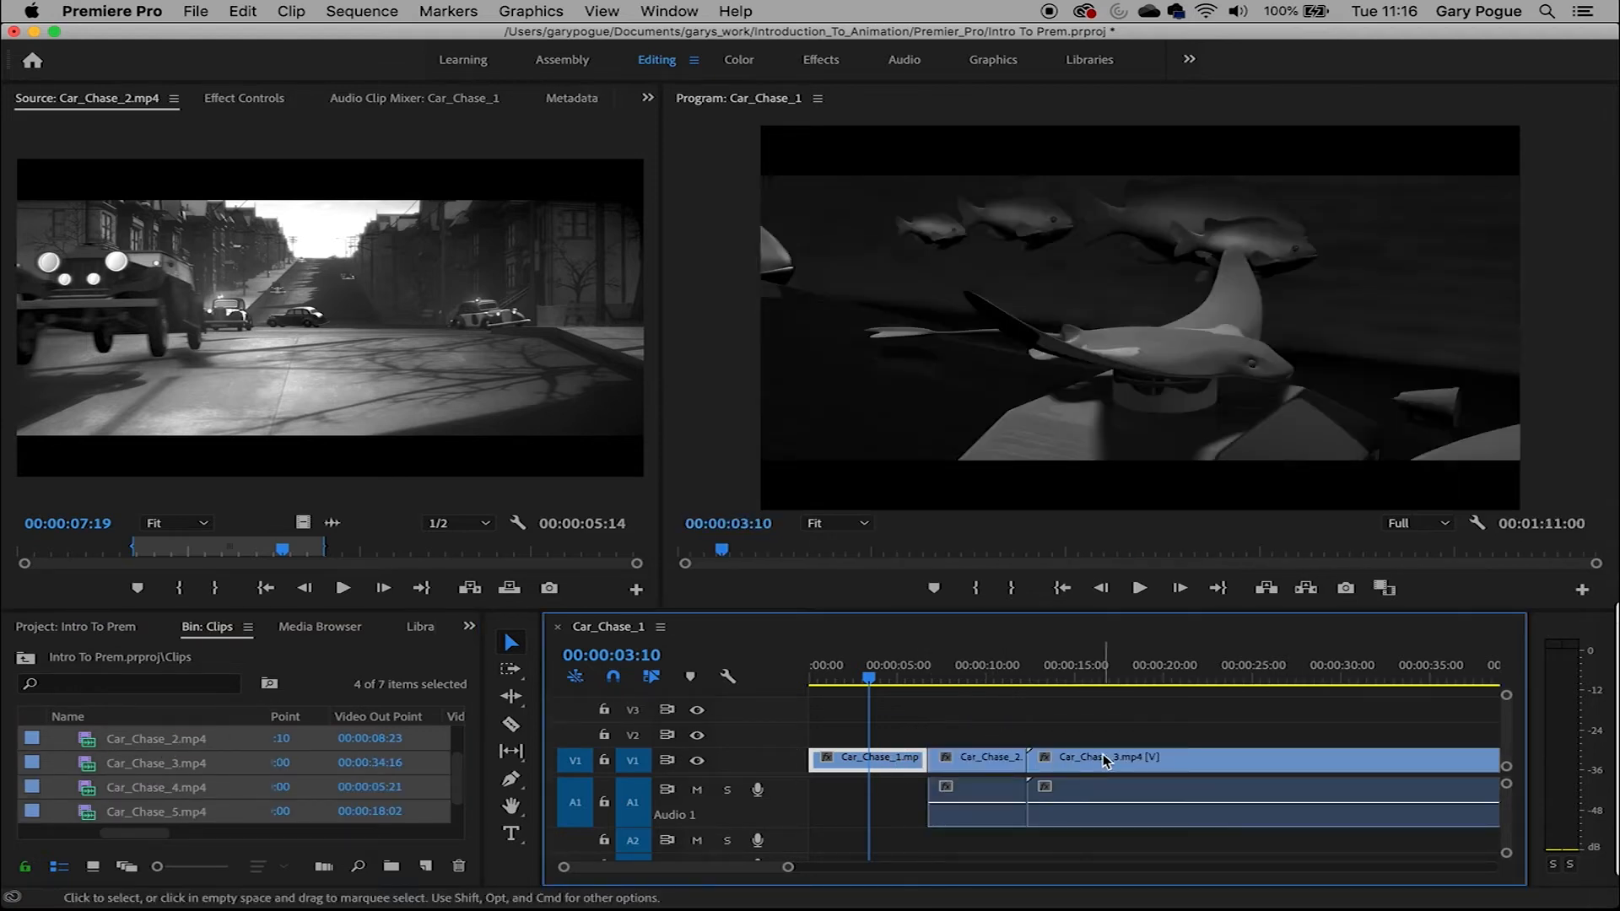
drag(788, 869, 944, 870)
mouse_move(926, 671)
mouse_down()
mouse_move(969, 669)
mouse_move(857, 680)
mouse_move(1131, 686)
mouse_move(998, 695)
mouse_move(926, 674)
mouse_up()
key(space)
key(space)
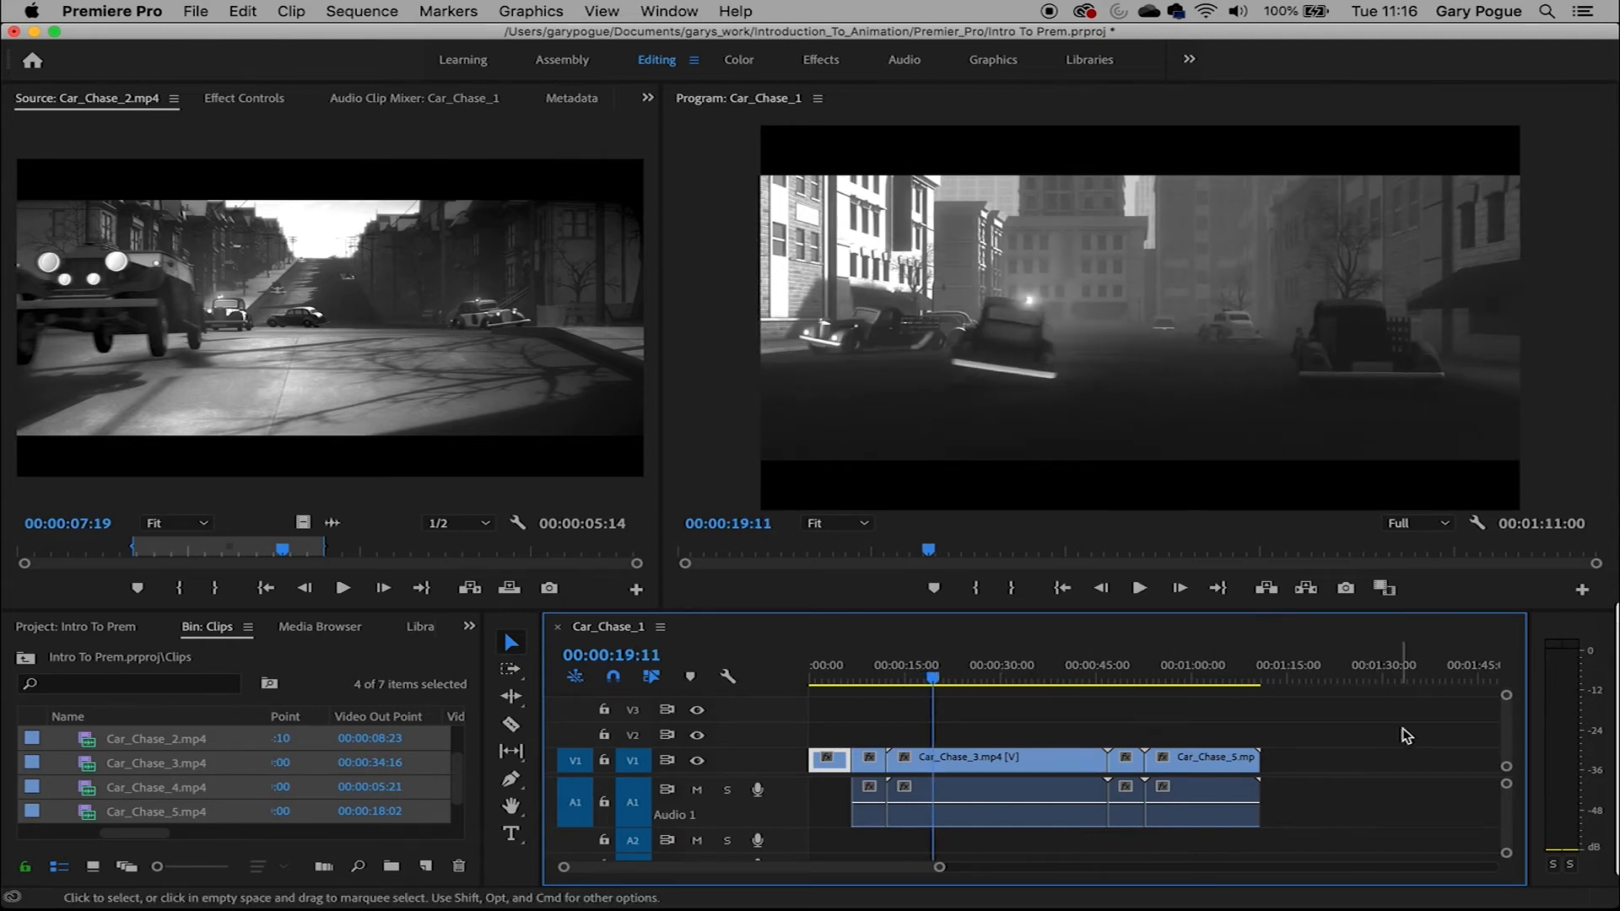
Unlink the audio from the Car_Chase_2 to Car_Chase_5 clips in the sequence and delete all their audio from A1
drag(1376, 734, 861, 856)
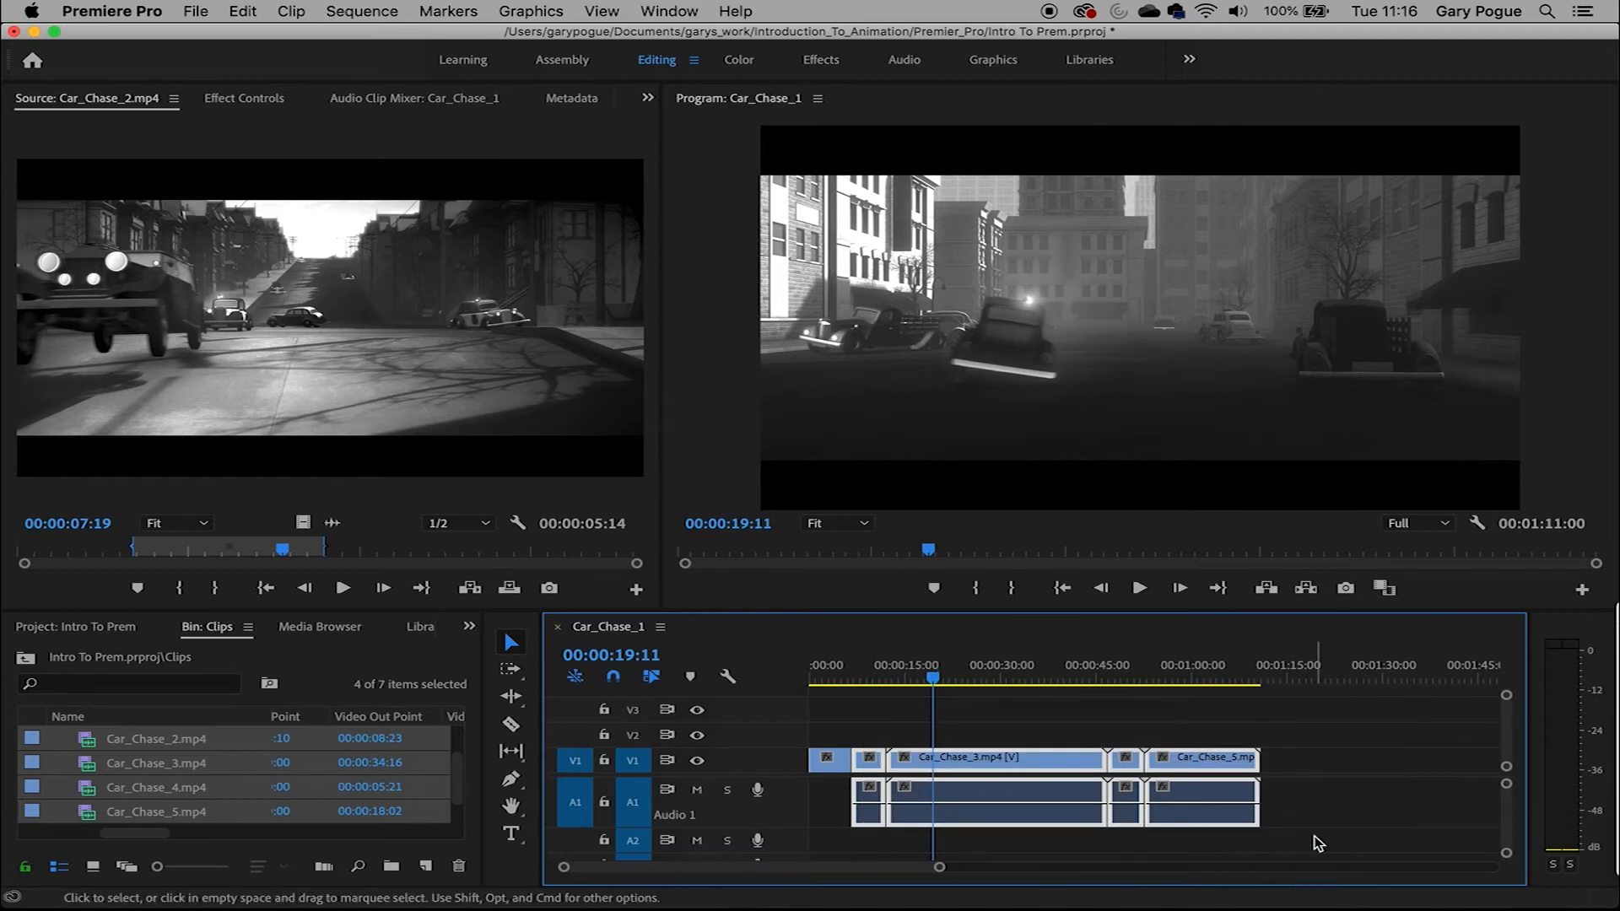
right_click(1046, 758)
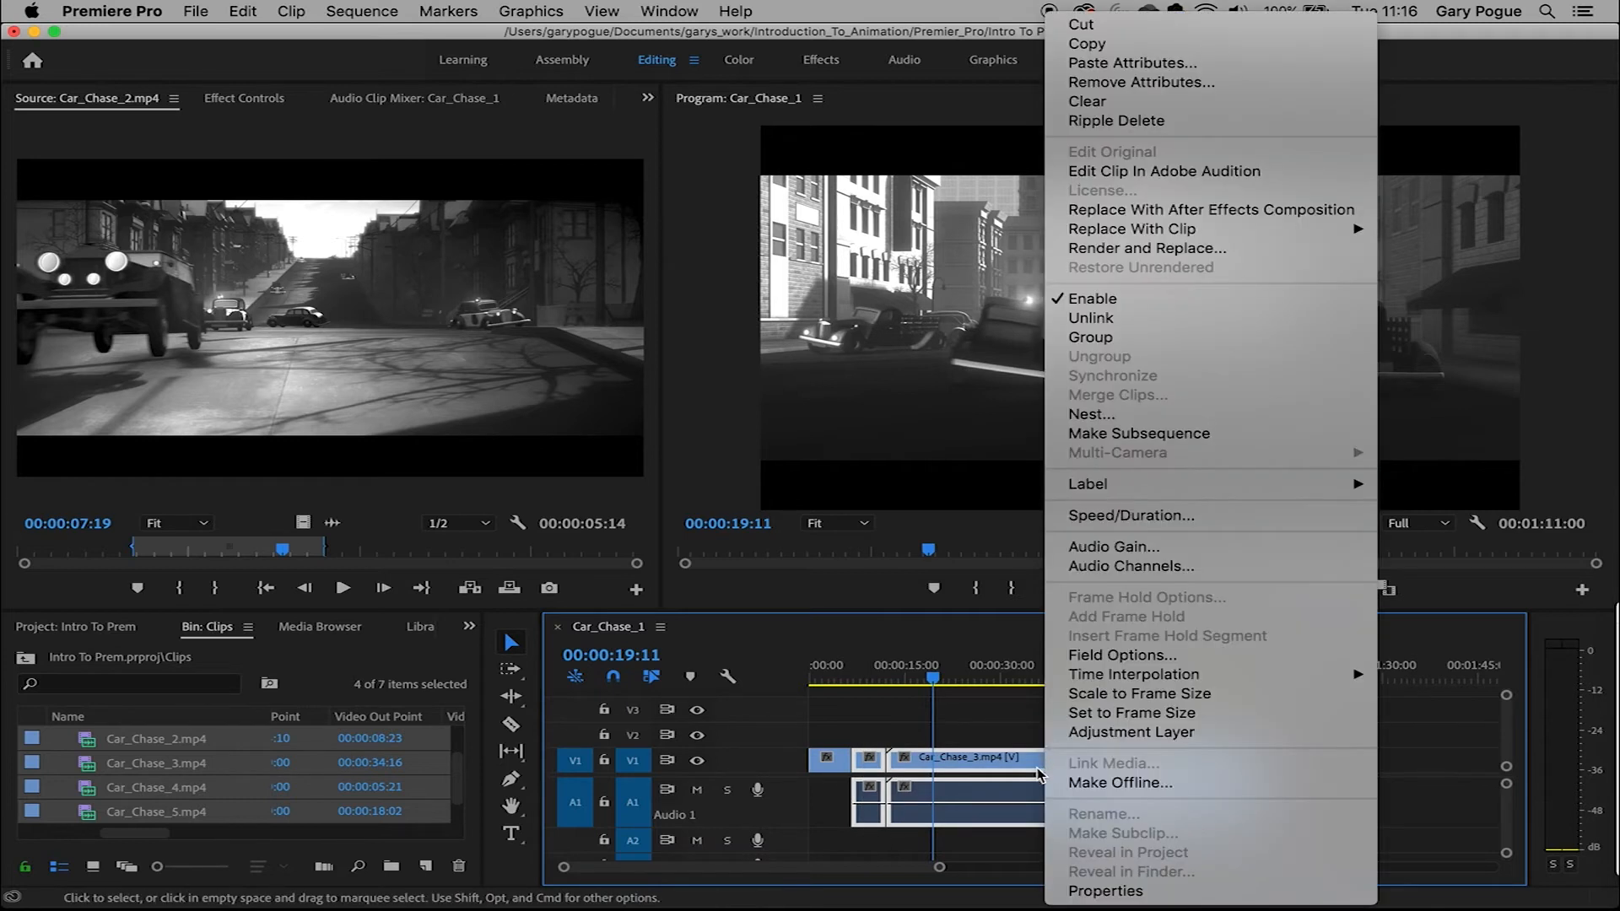
click(1107, 319)
drag(1280, 841, 1004, 819)
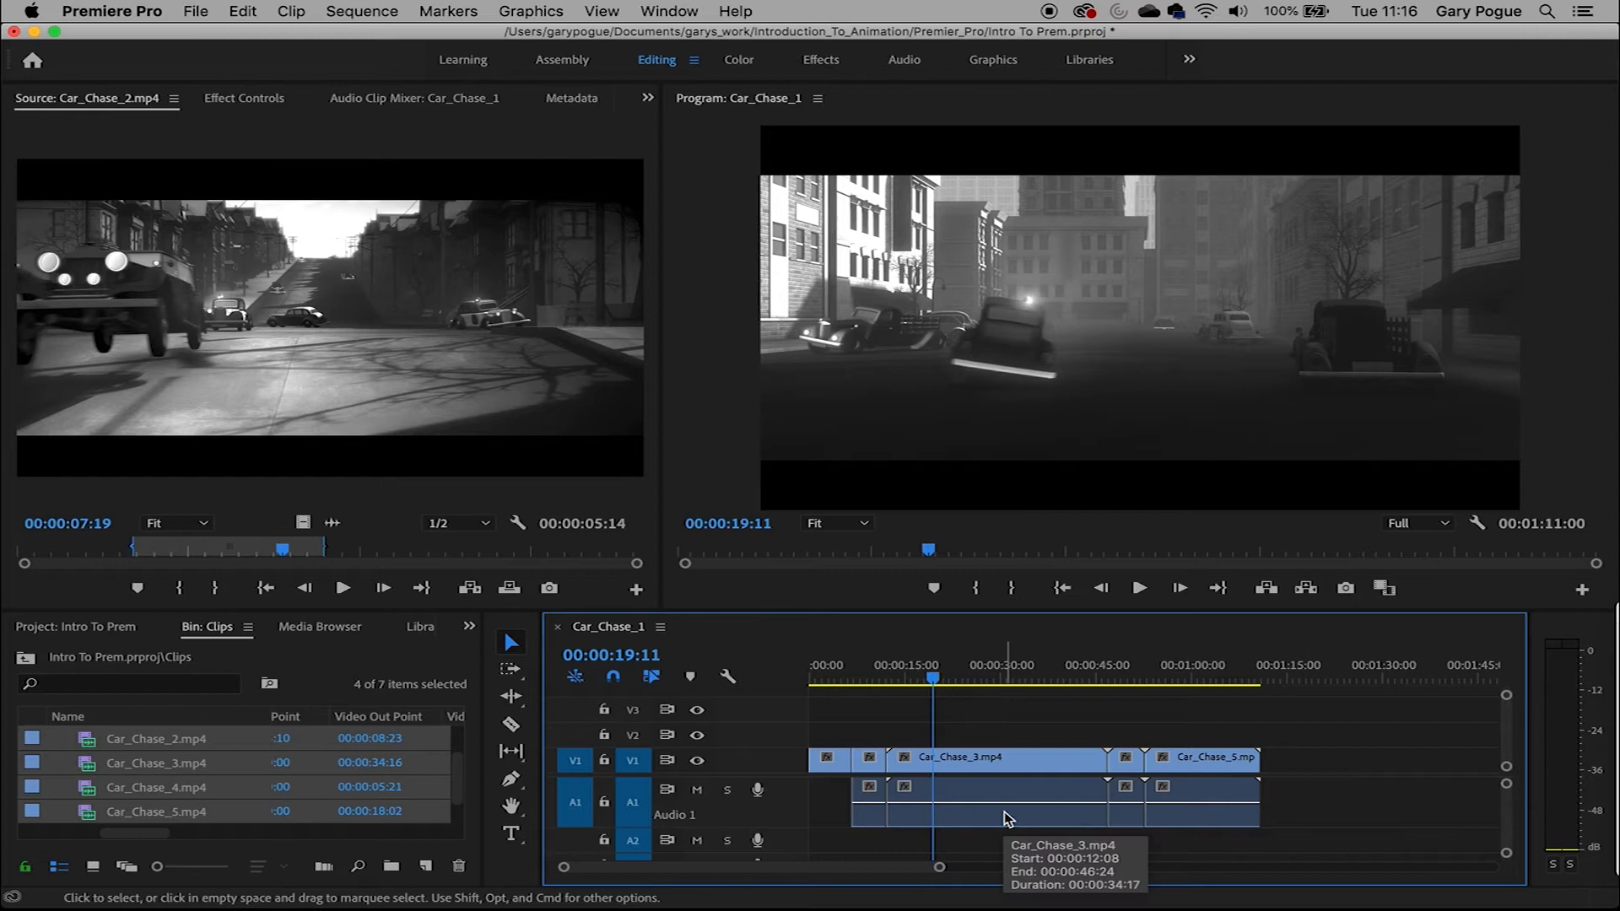
click(1028, 817)
drag(1261, 869, 777, 850)
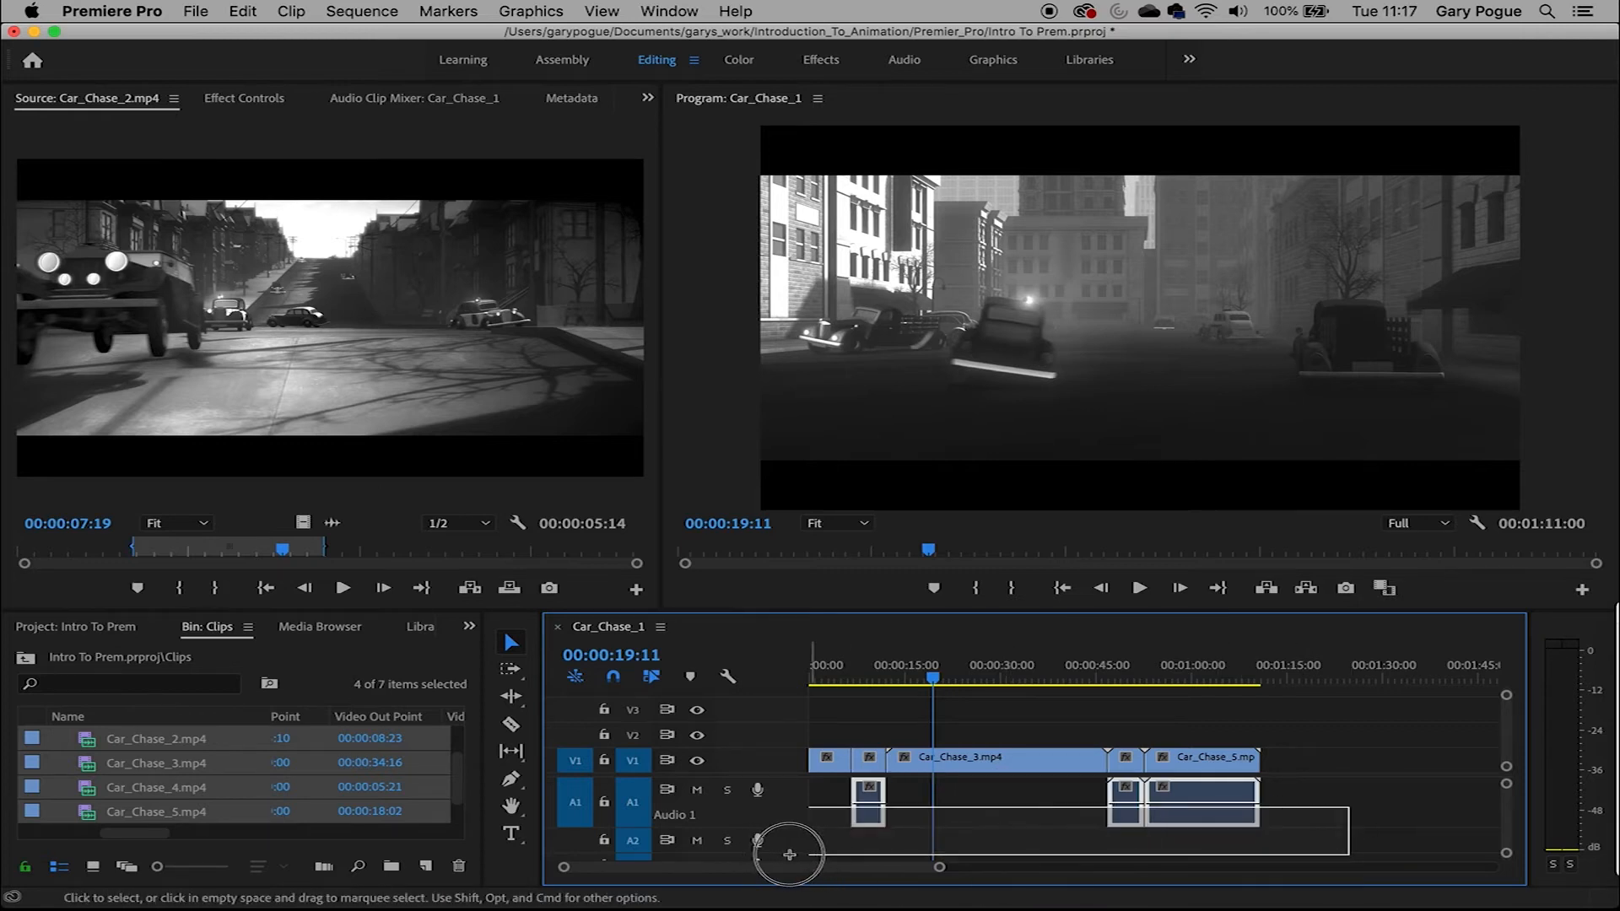
key(Delete)
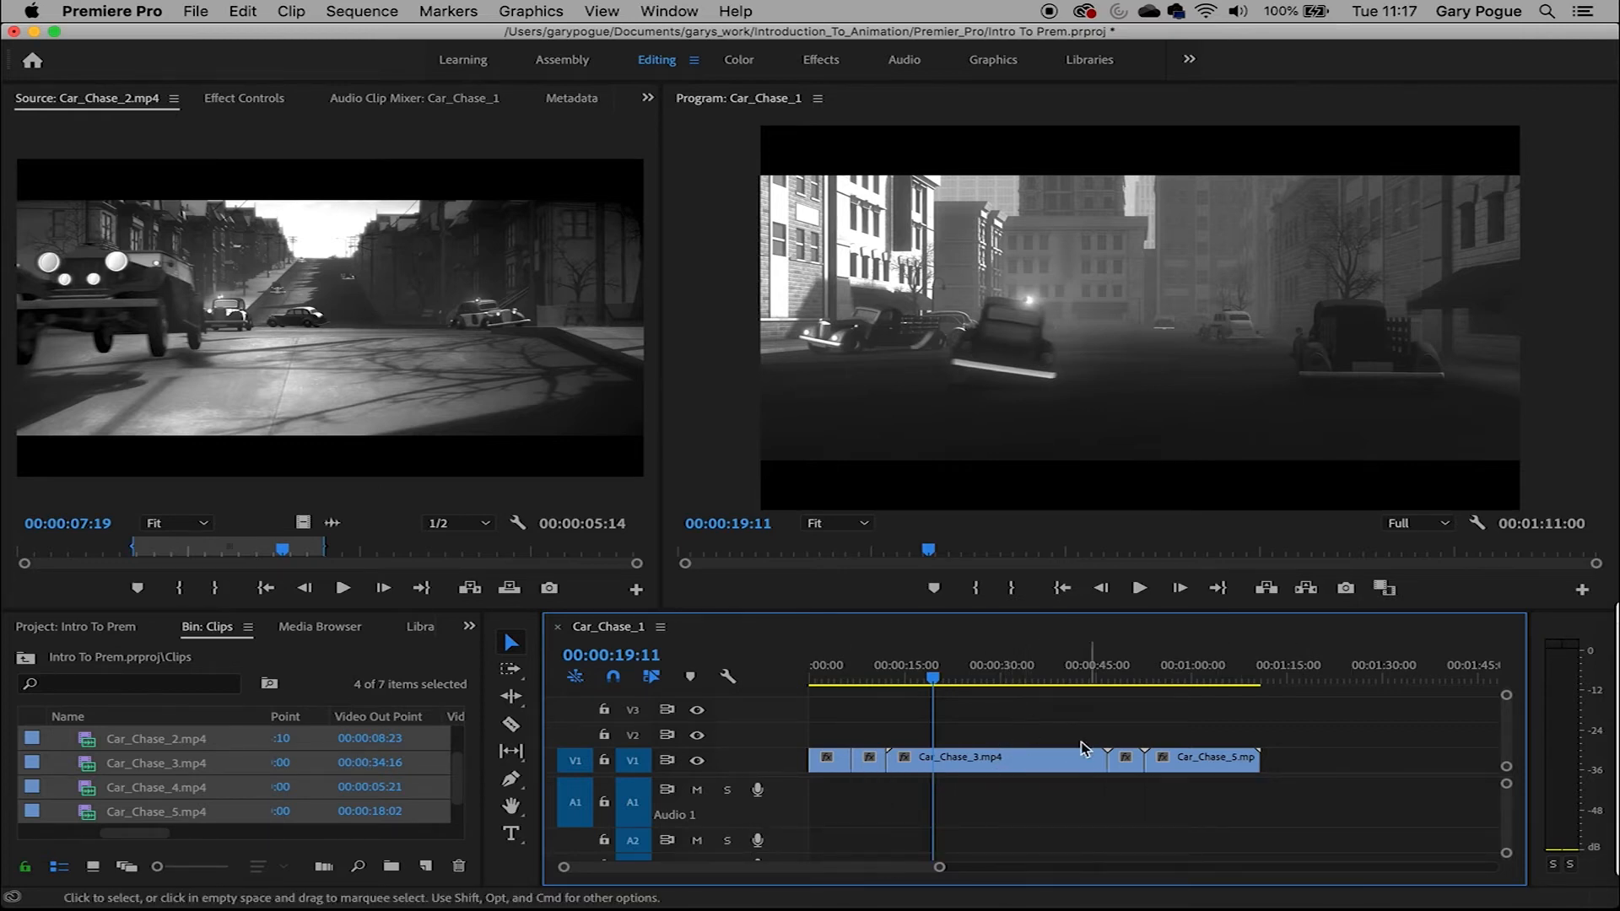
Find the shot change in Car_Chase_3.mp4 and split the clip there at 00:00:26:09 with the Razor tool
drag(929, 679, 1051, 683)
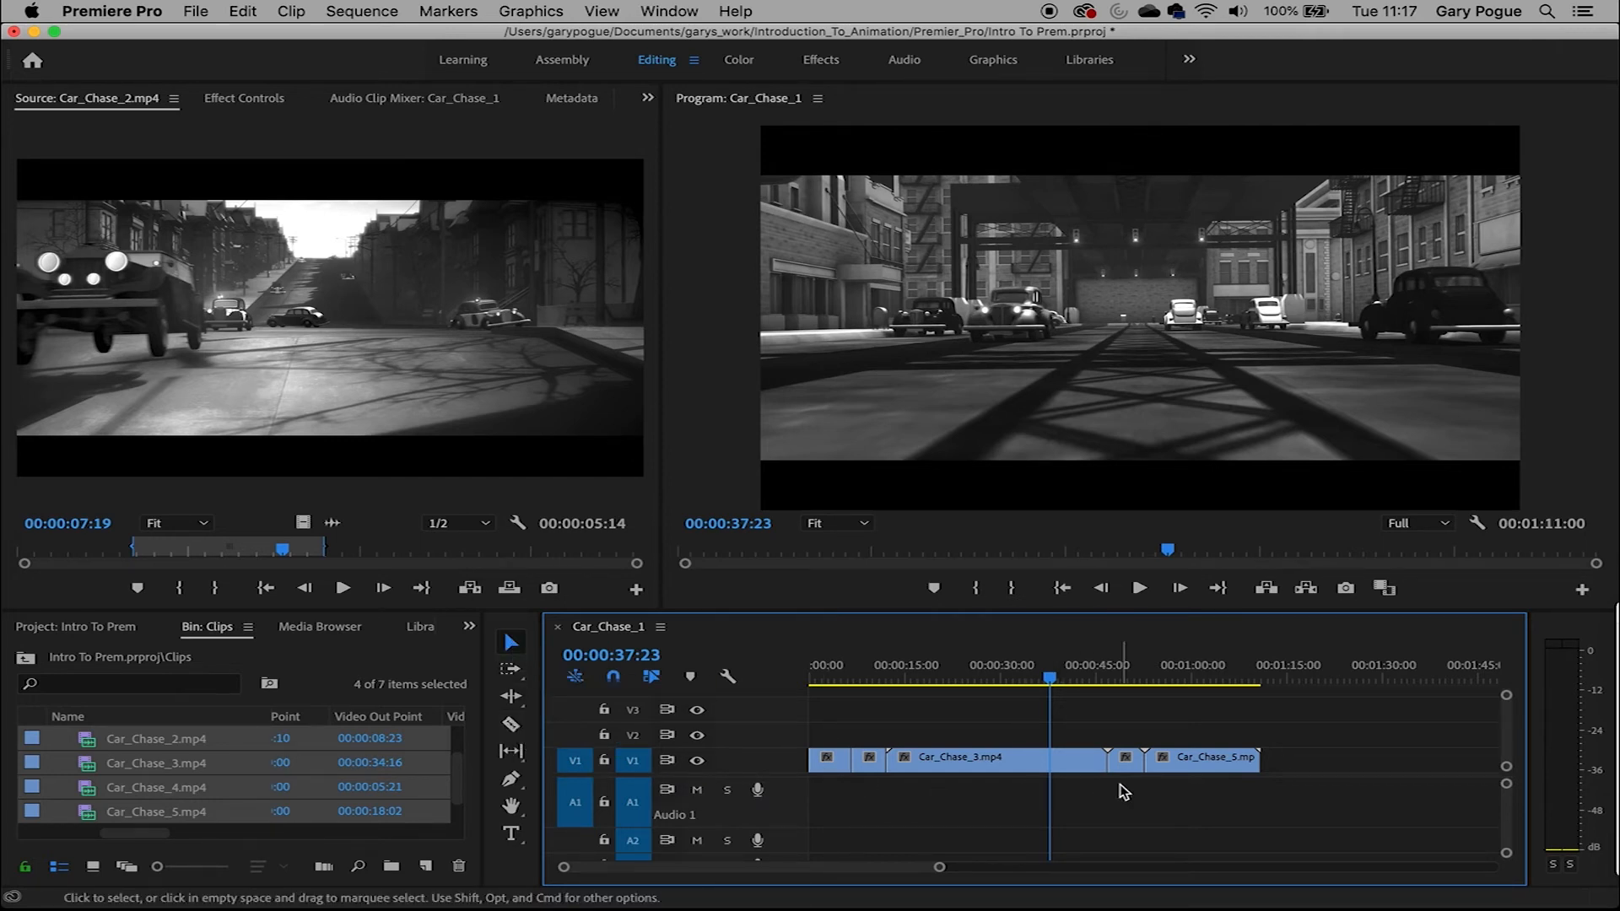
key(c)
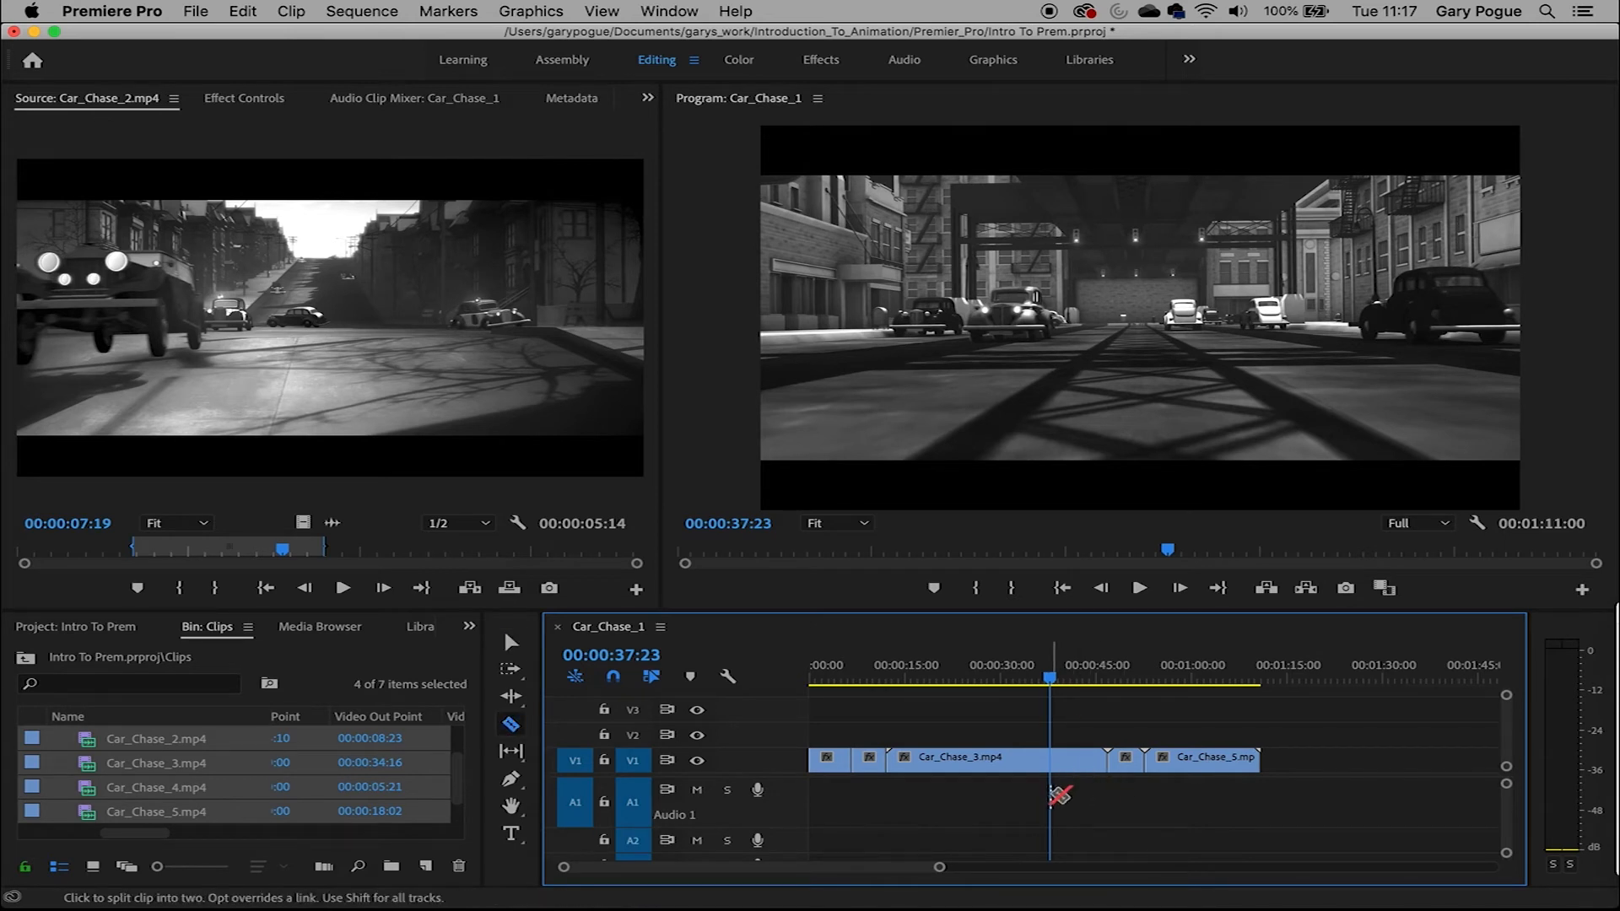
mouse_move(970, 680)
mouse_down()
mouse_move(933, 680)
mouse_move(976, 680)
mouse_up()
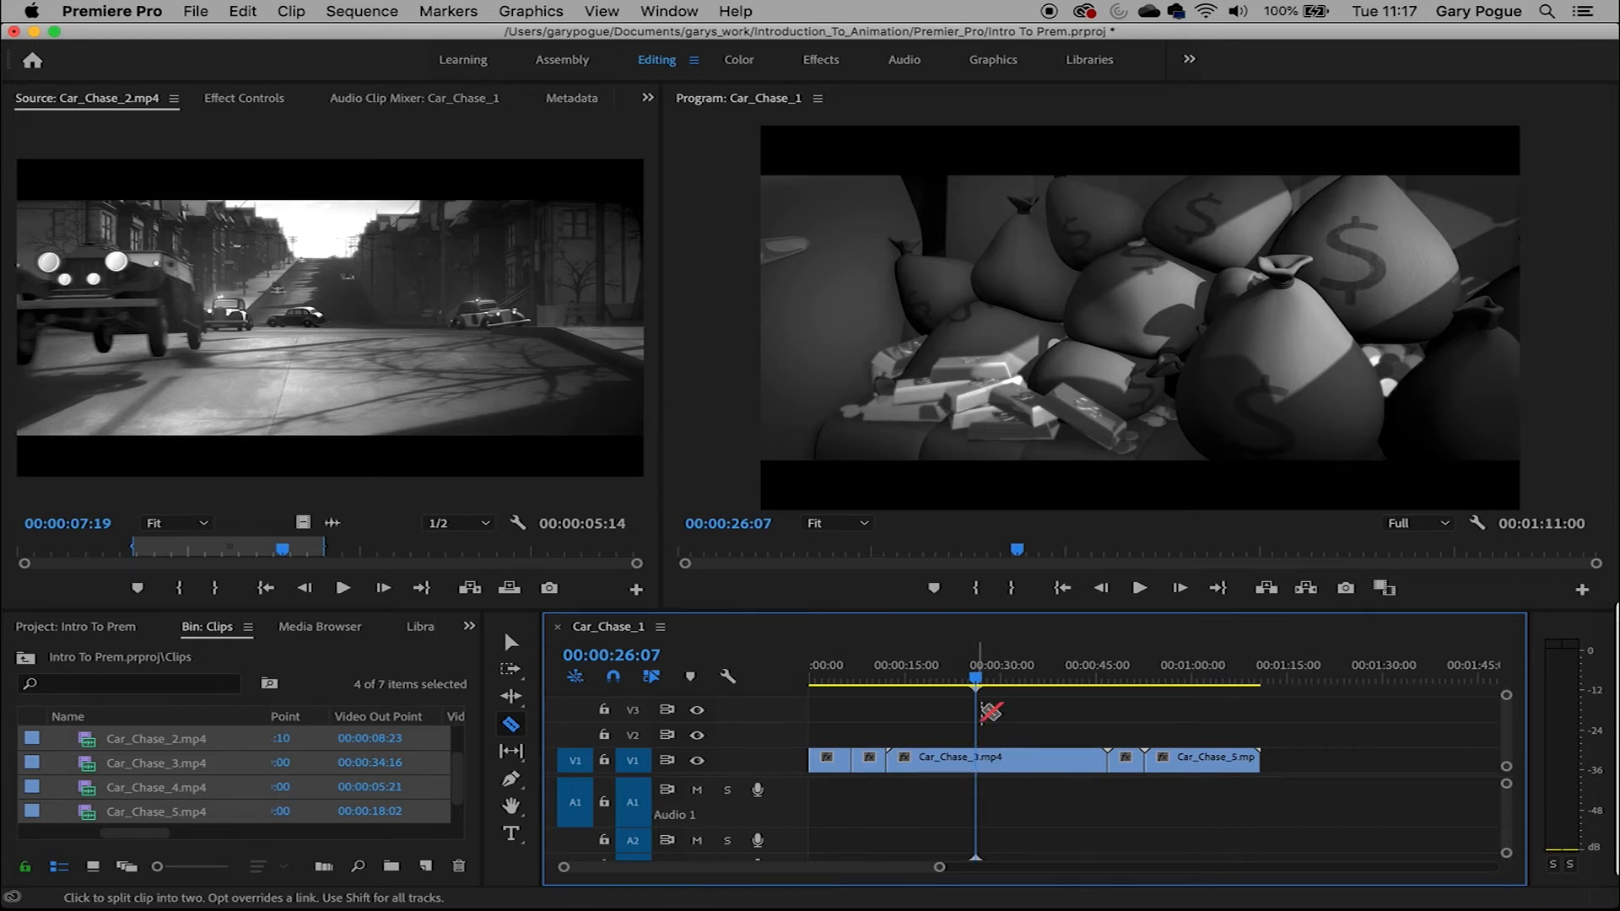
click(981, 680)
drag(981, 682, 975, 679)
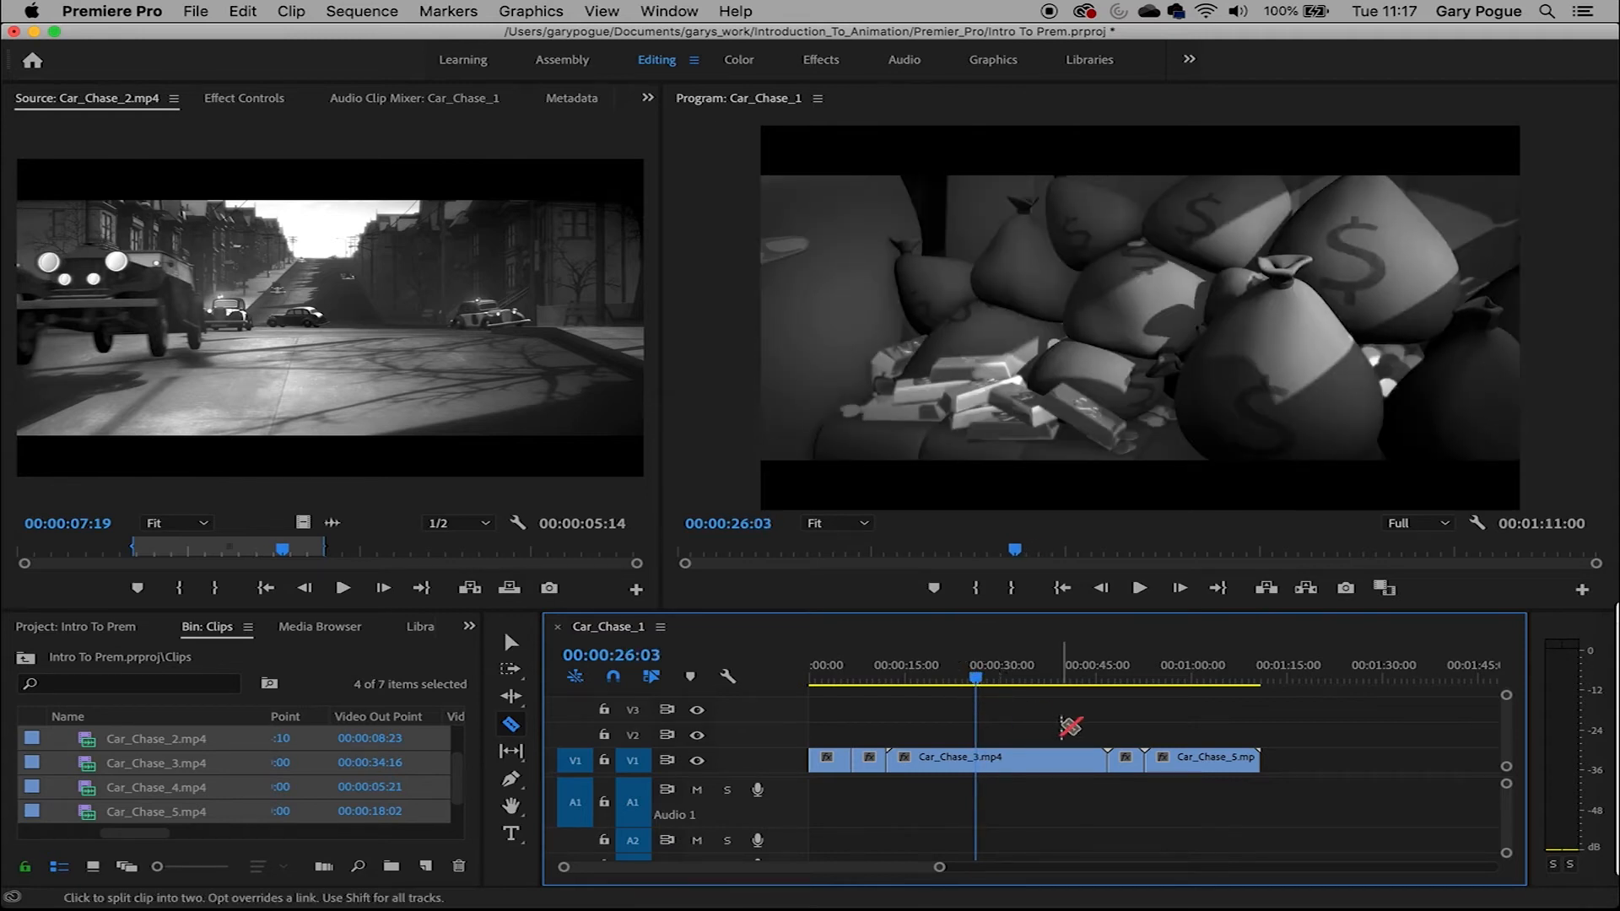
key(Right)
key(Right)
key(Right)
key(Right)
key(Right)
key(Right)
key(Right)
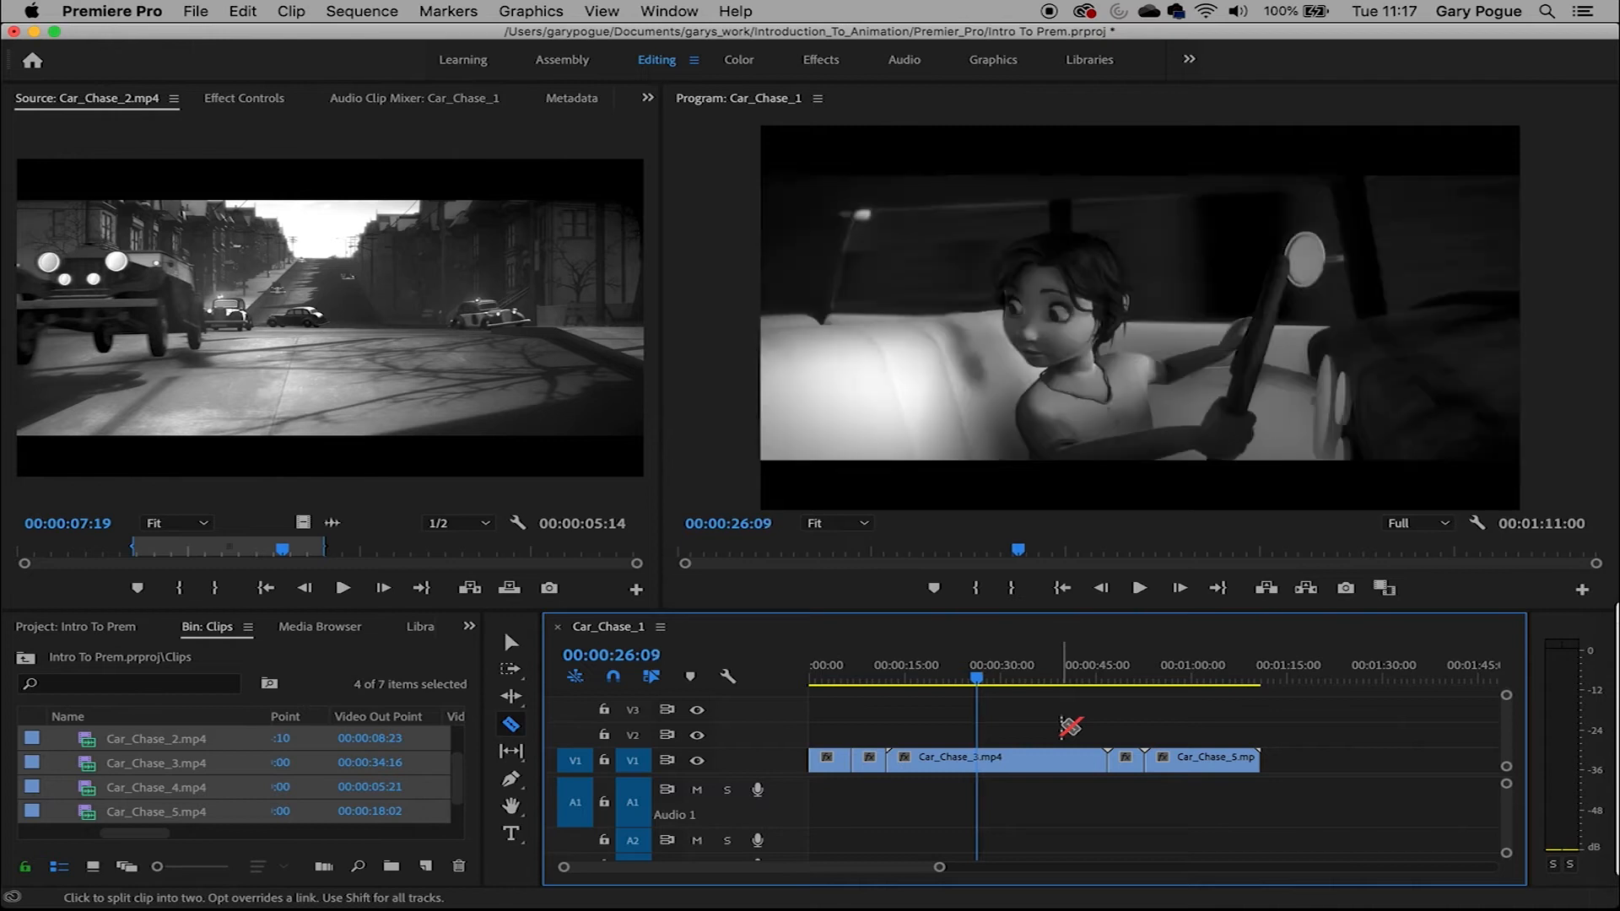
key(Left)
key(Left)
key(Right)
key(Left)
key(Right)
key(Left)
key(Right)
click(985, 757)
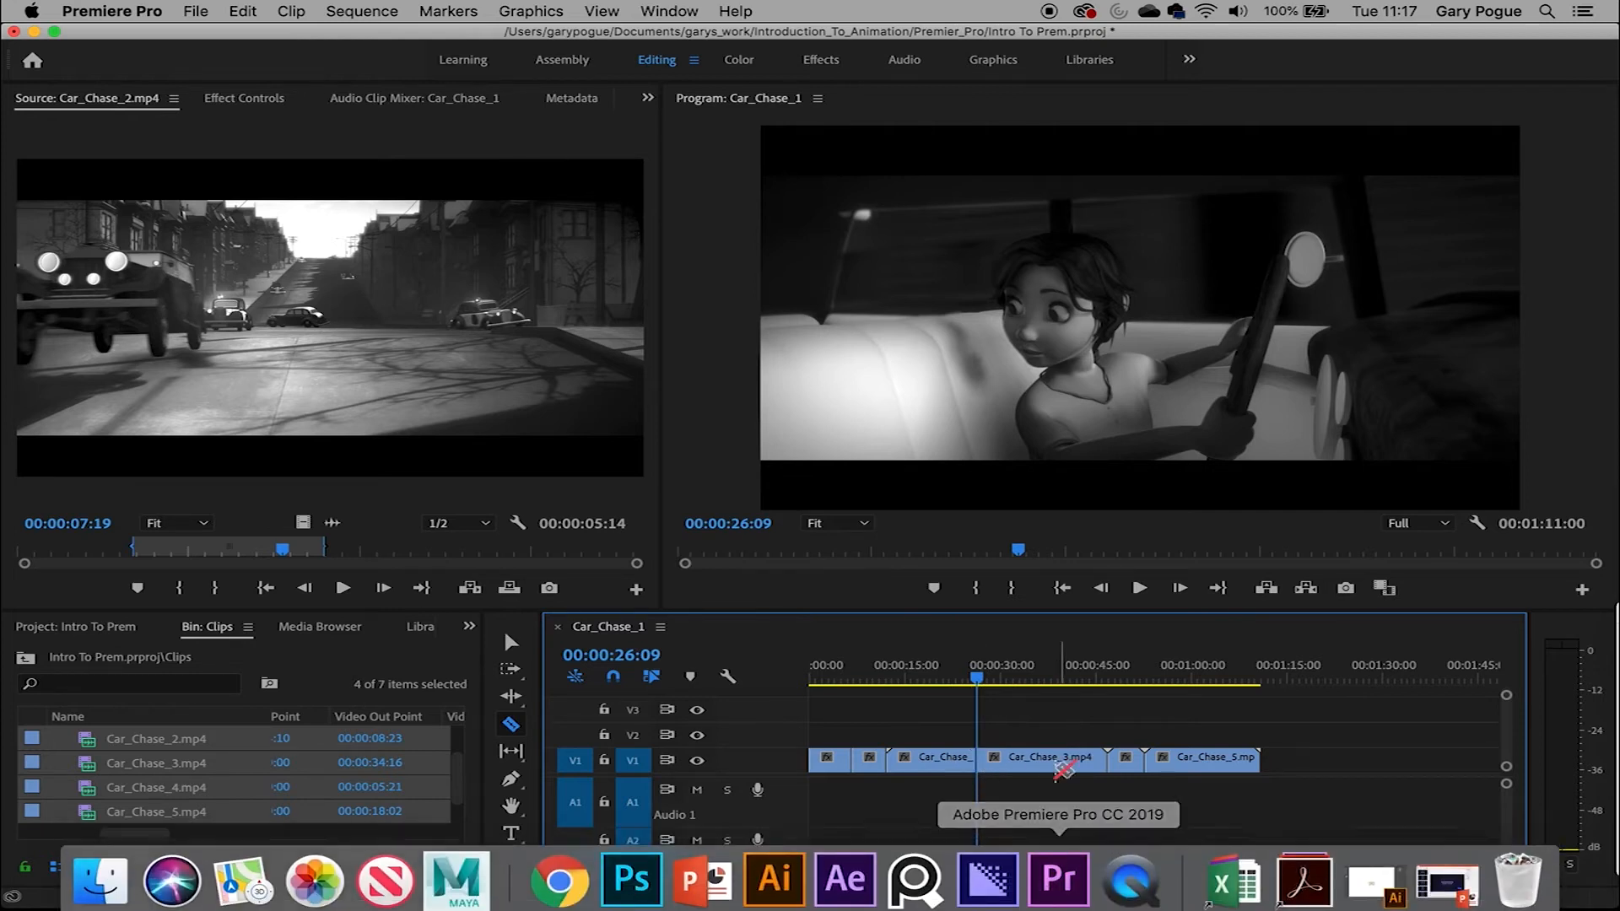
Split the first part of Car_Chase_3.mp4 at 00:00:22:23 and delete the short piece between the two cuts
key(v)
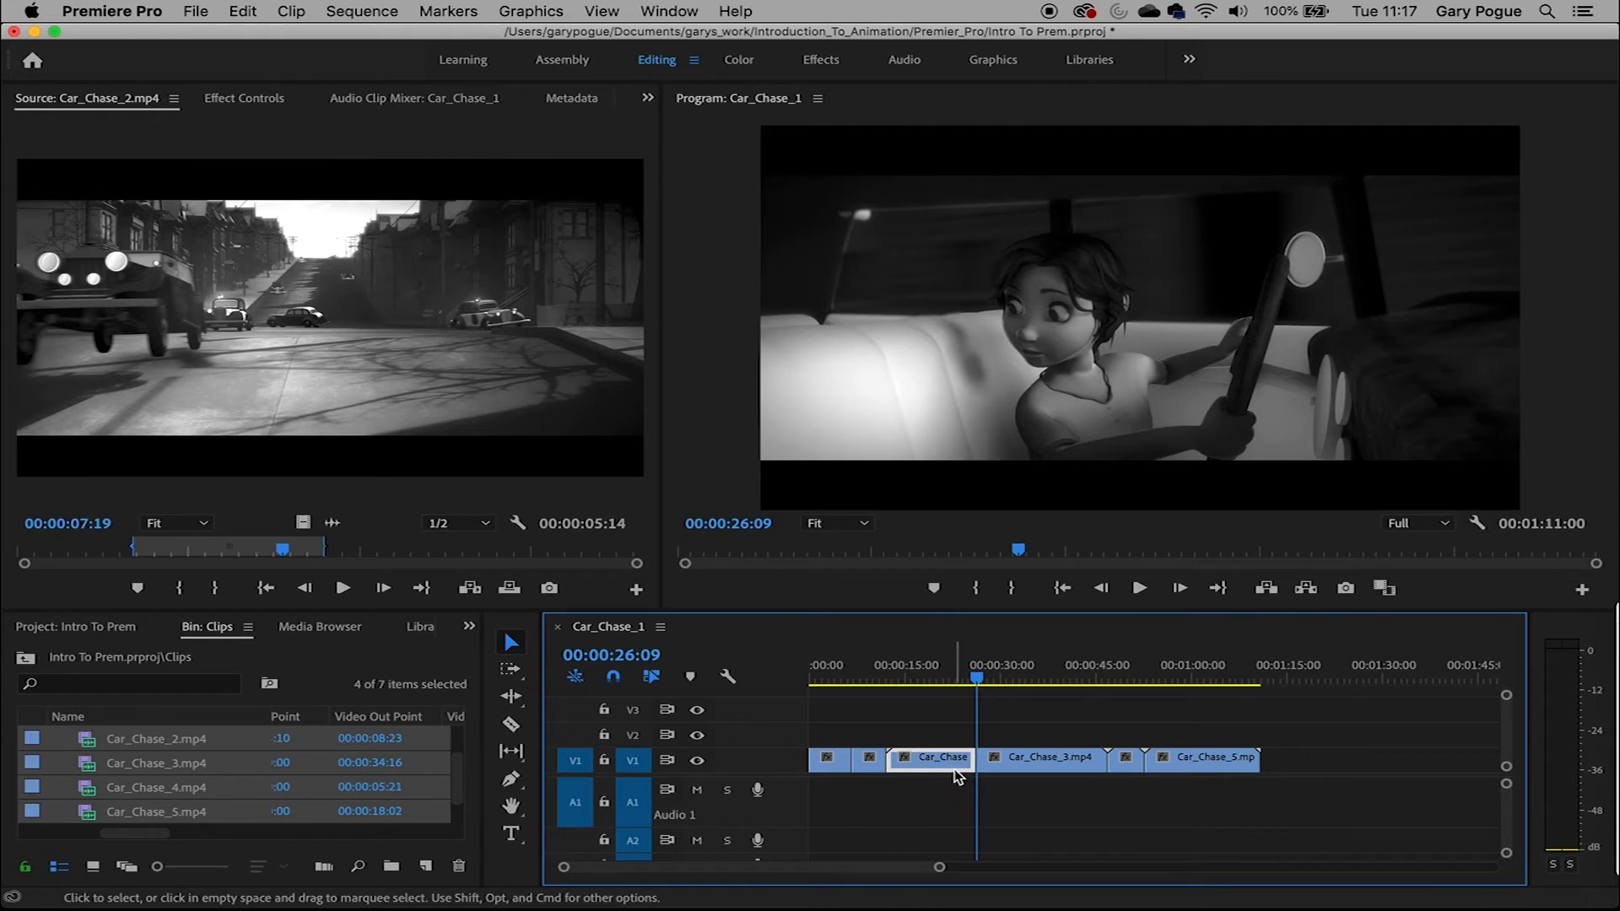
drag(977, 685, 954, 685)
key(c)
key(v)
click(967, 762)
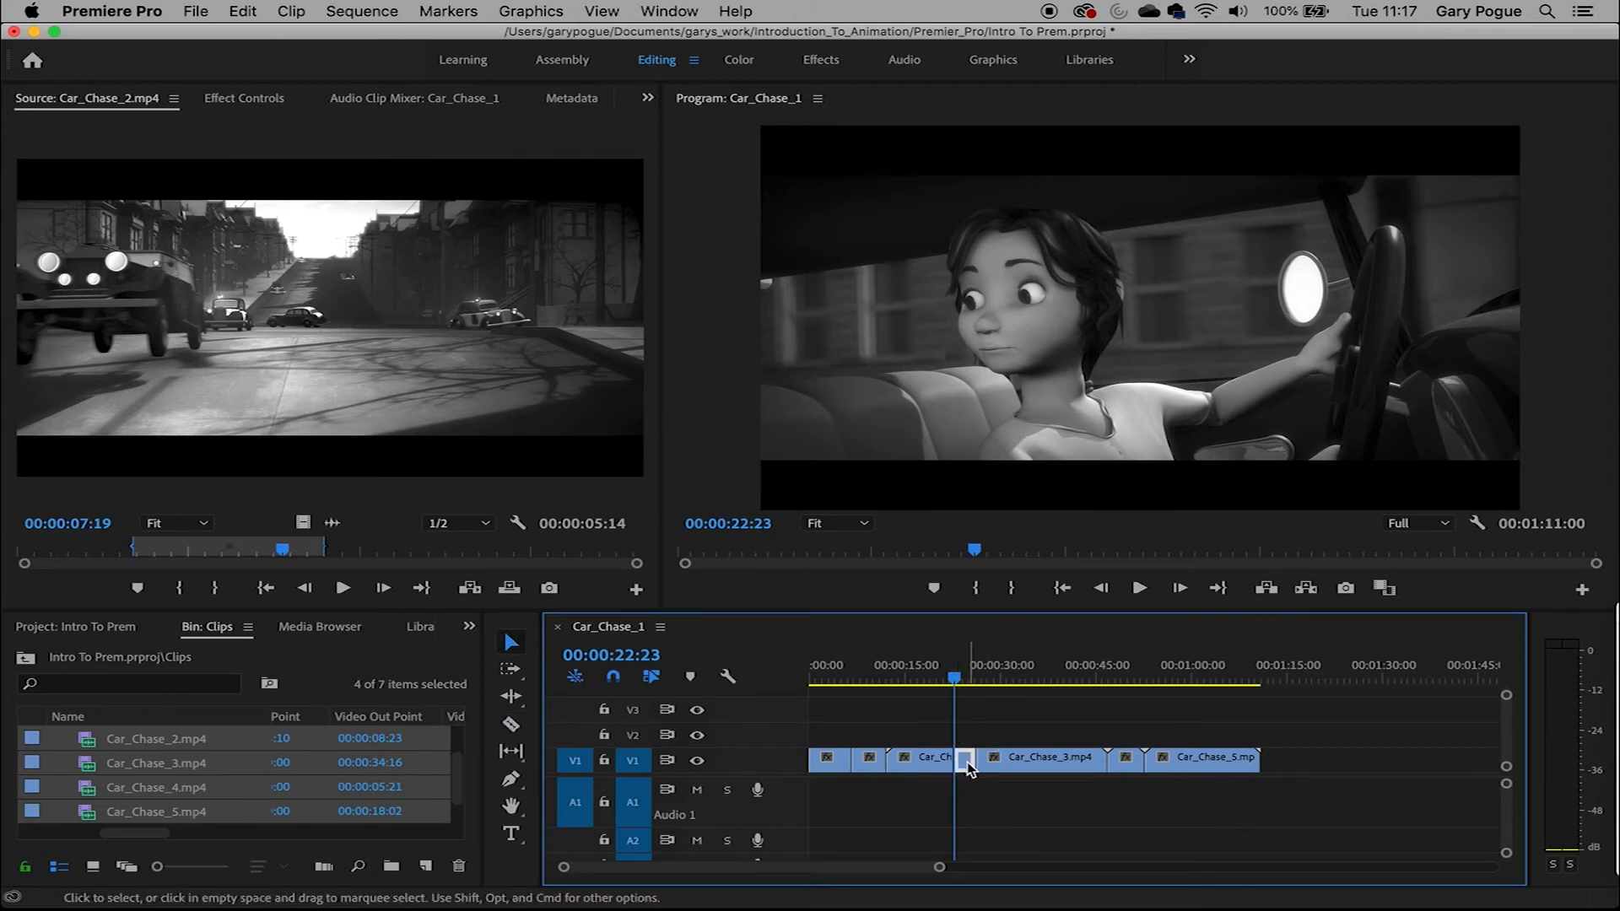
key(Delete)
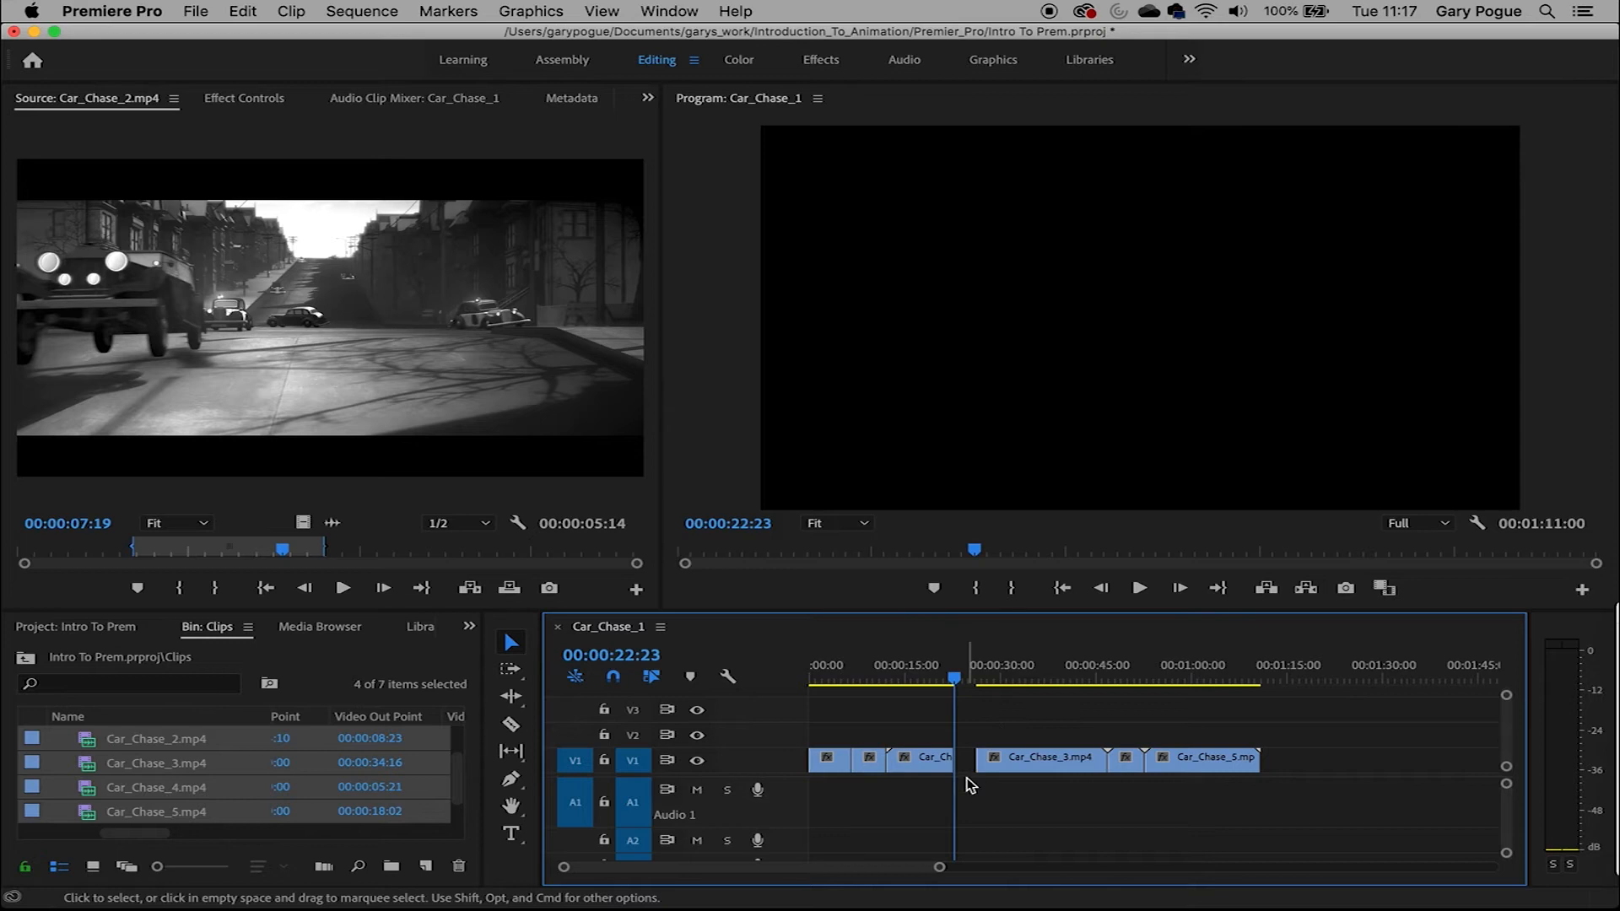
Try a Ripple Delete on the gap between the two Car_Chase_3.mp4 pieces, then undo it
drag(964, 685, 926, 688)
right_click(967, 763)
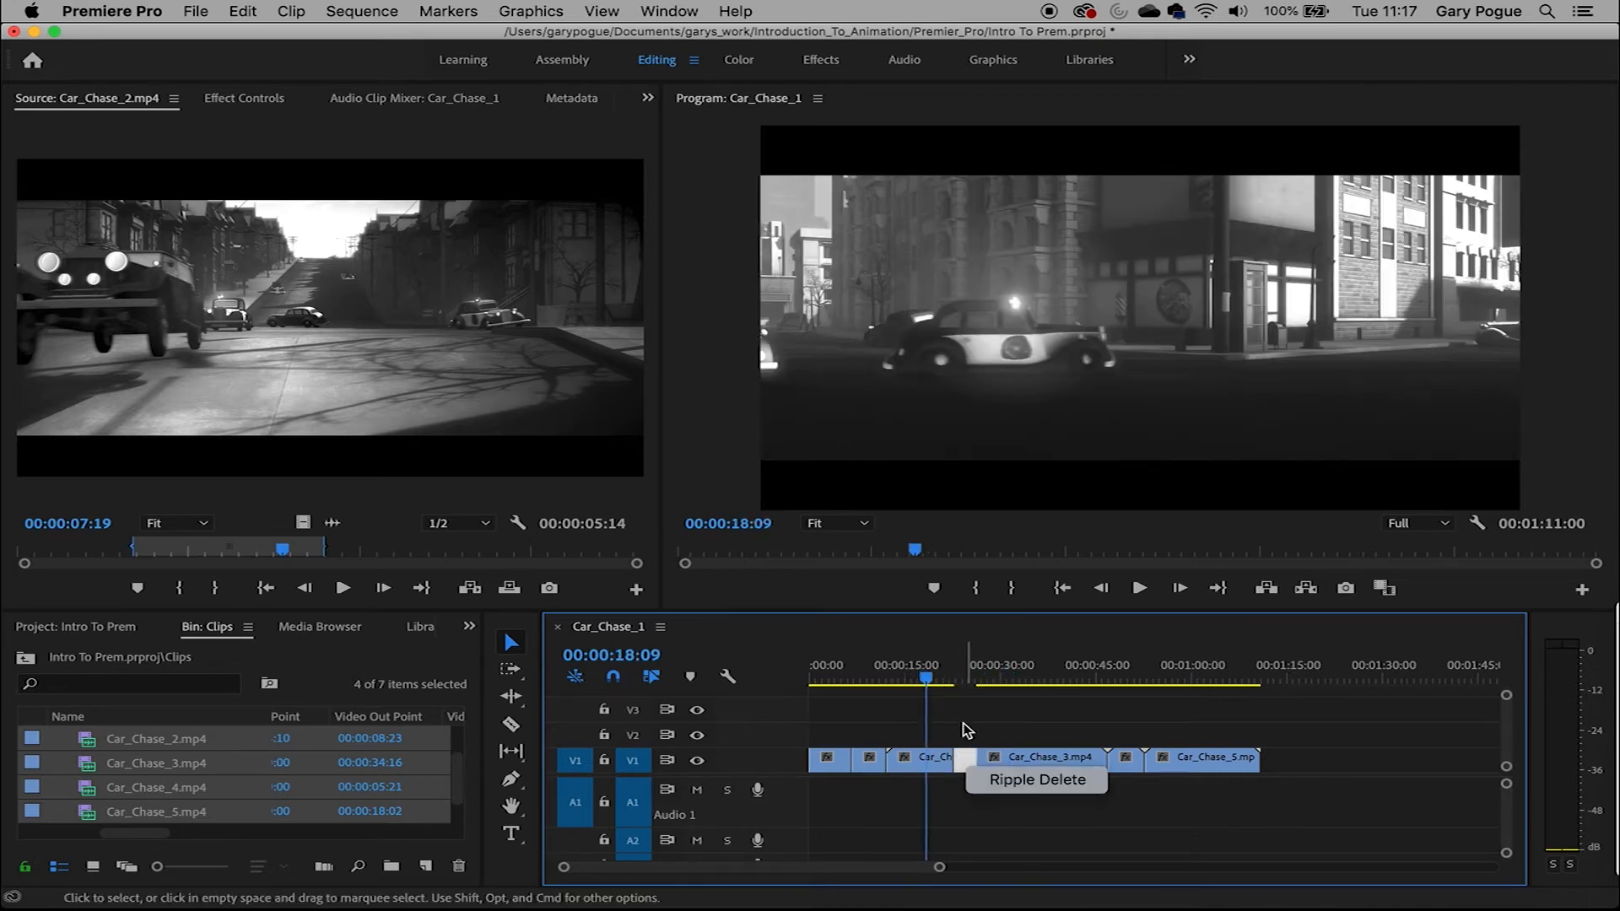
click(1011, 780)
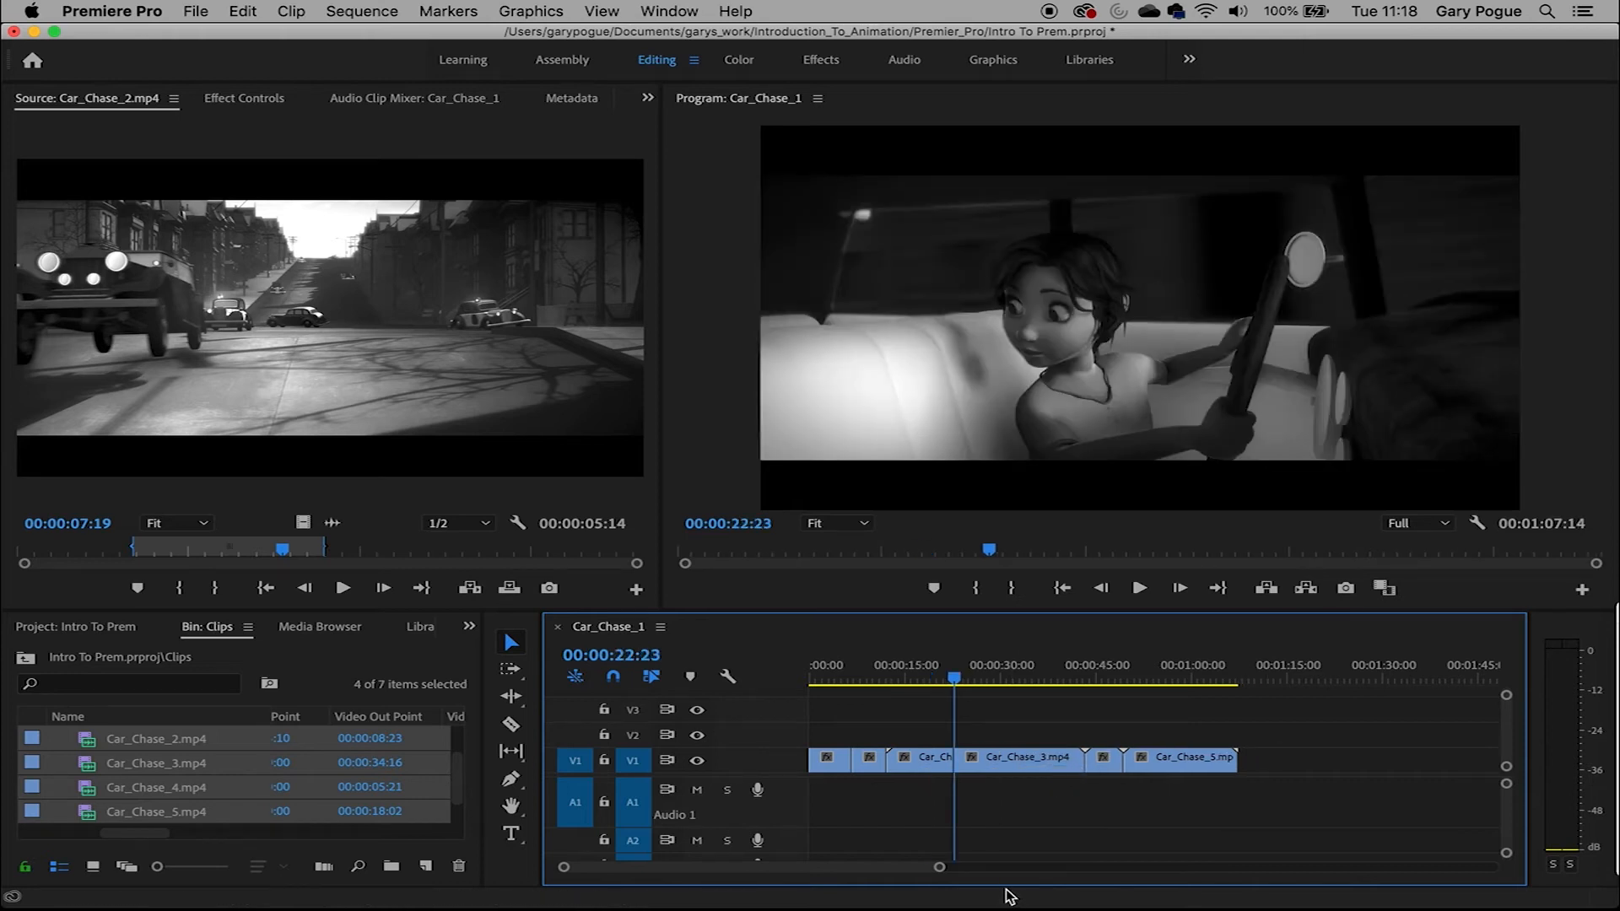
key(super+z)
Try moving all clips after the gap back to 00:00:22:23 together, then undo the move
drag(991, 709, 1316, 835)
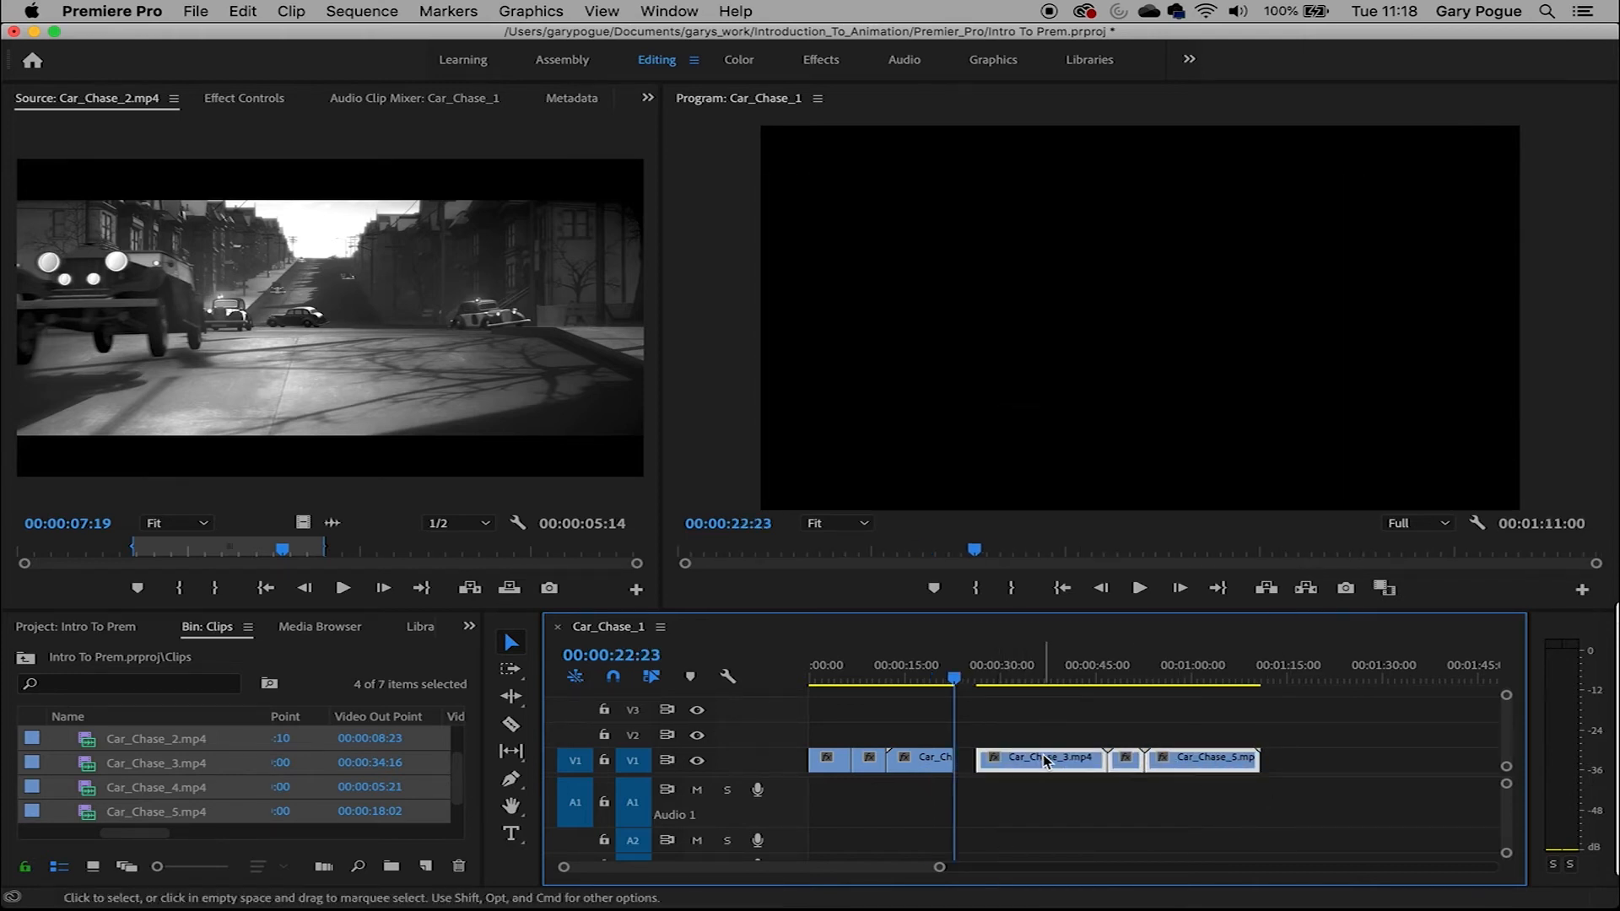
drag(1045, 757, 1022, 758)
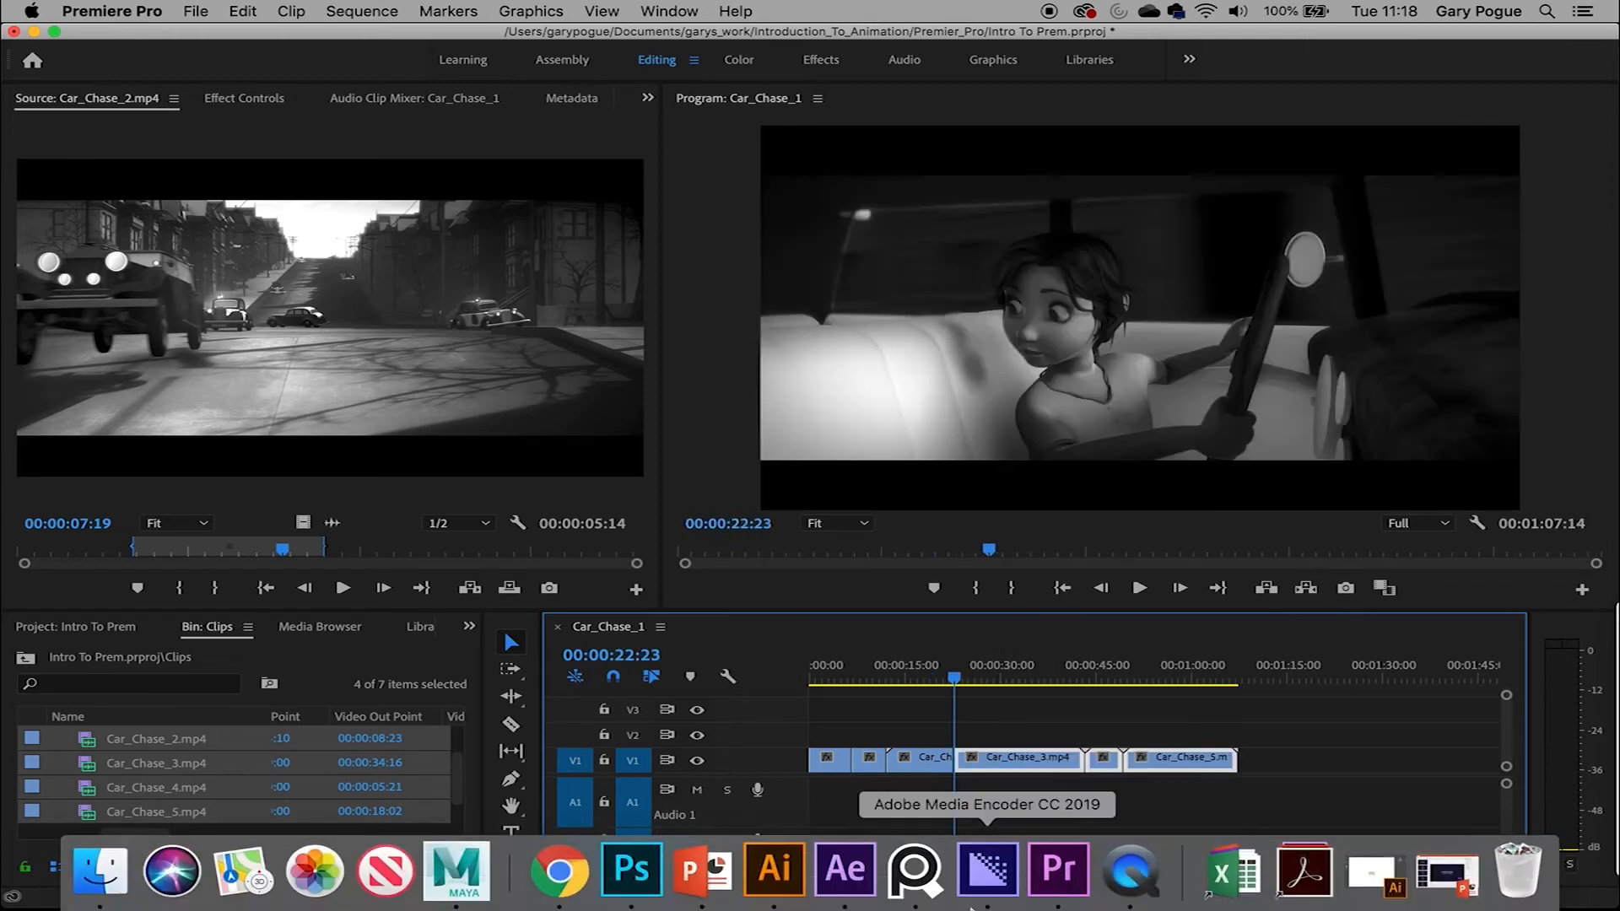
key(super+z)
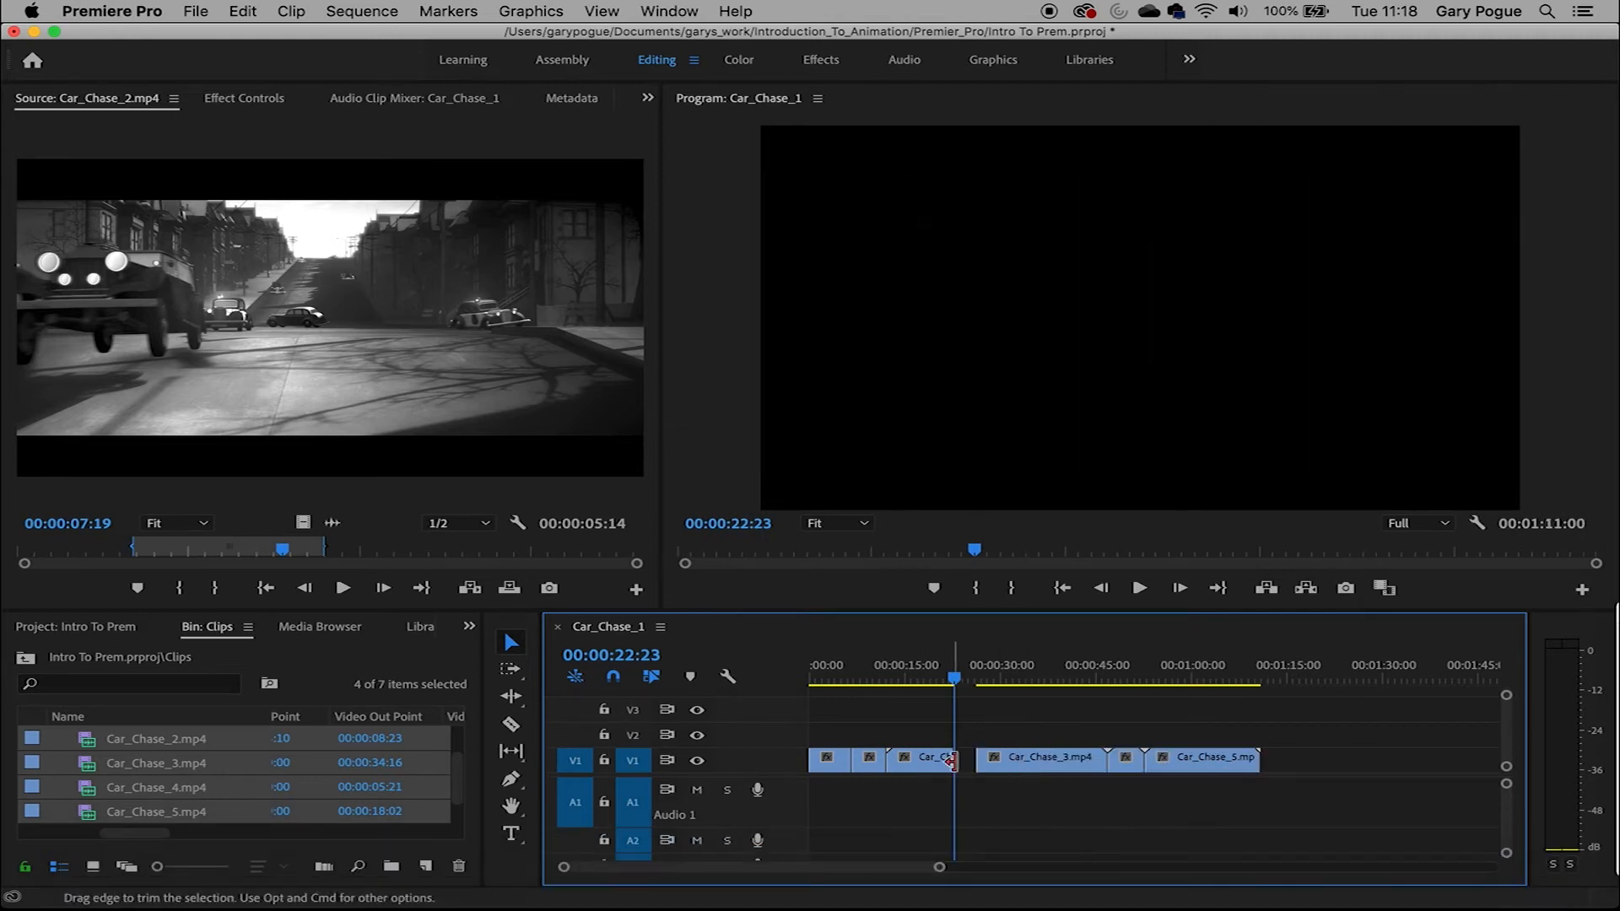
Close the gap after 00:00:22:23 in Car_Chase_3.mp4 with Ripple Delete
drag(939, 867, 761, 866)
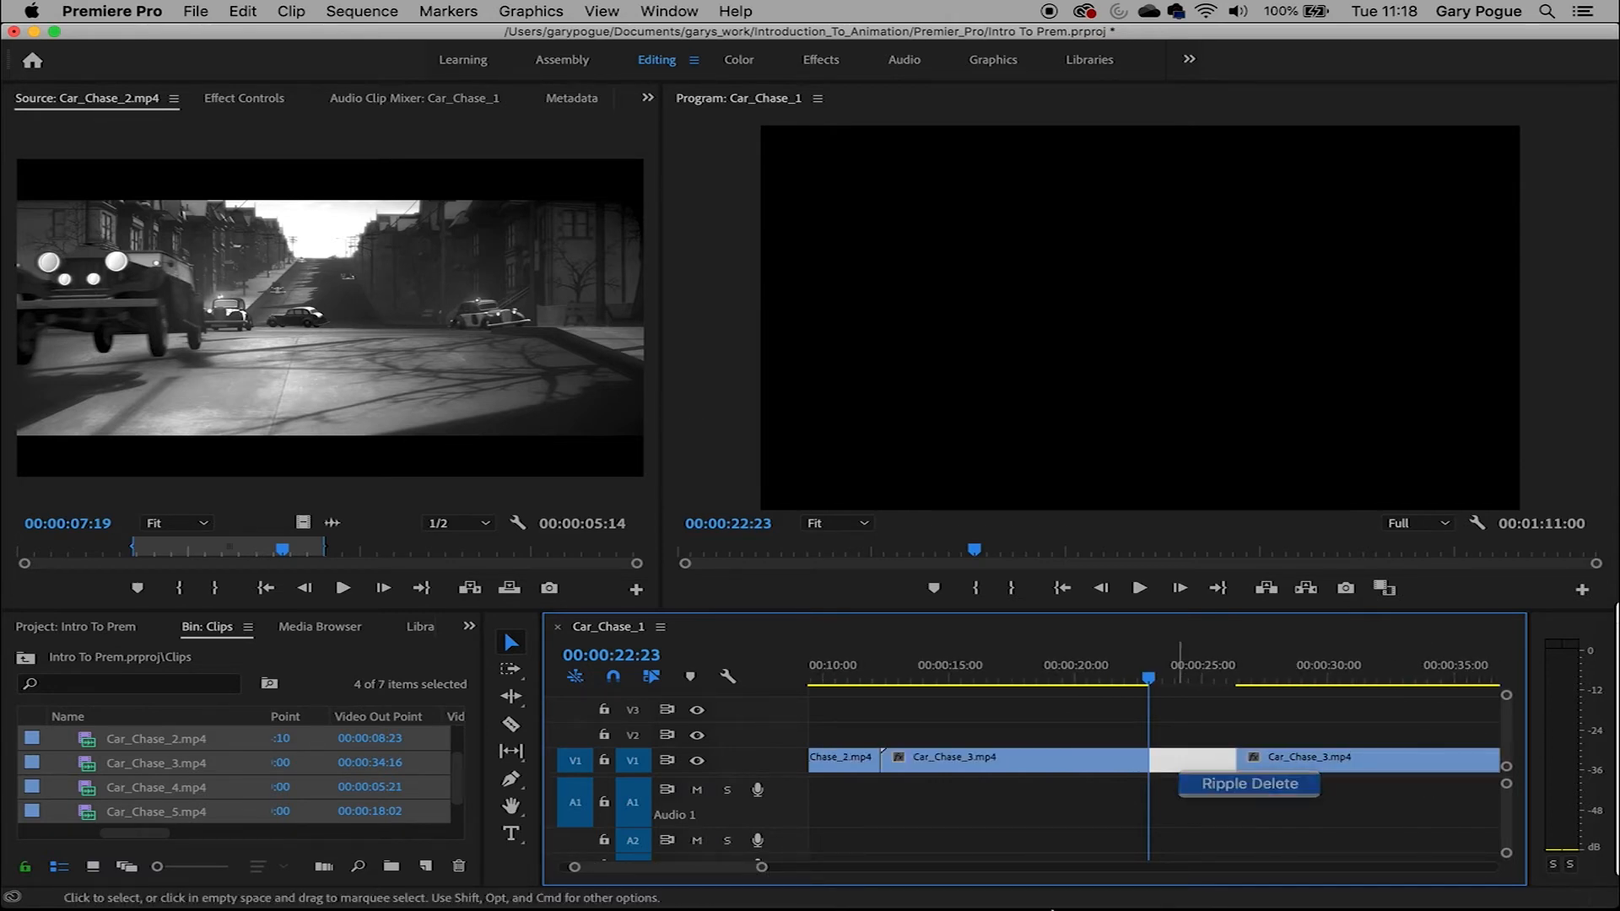
click(1212, 786)
drag(764, 870, 966, 873)
Split the second part of Car_Chase_3.mp4 at 00:00:30:01 and return to the Selection tool
drag(942, 679, 992, 681)
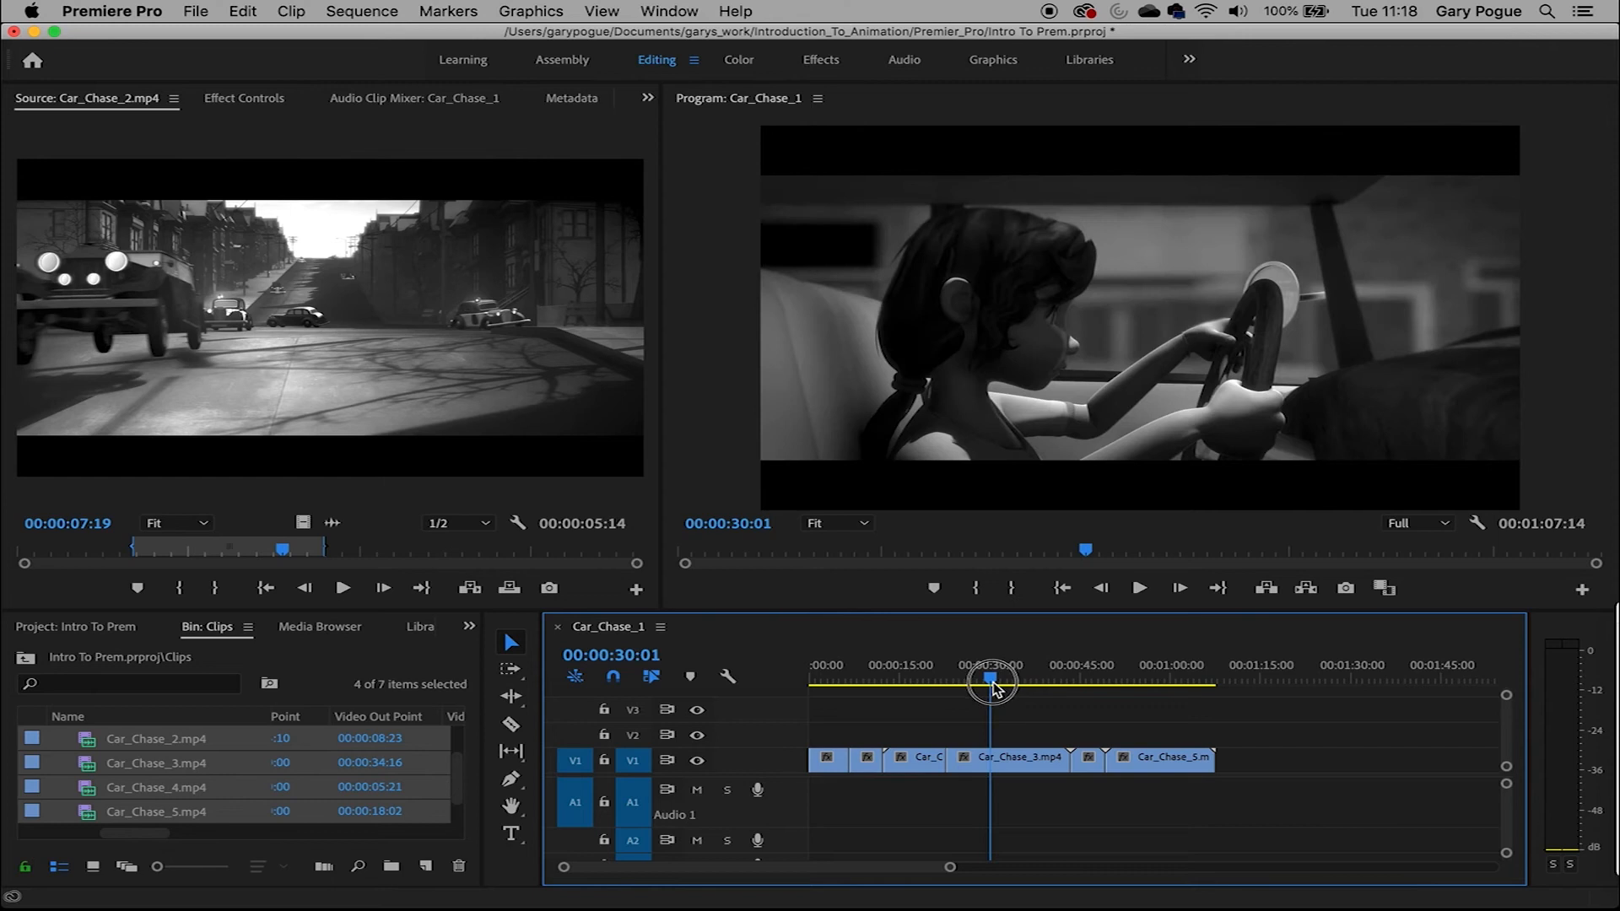
key(c)
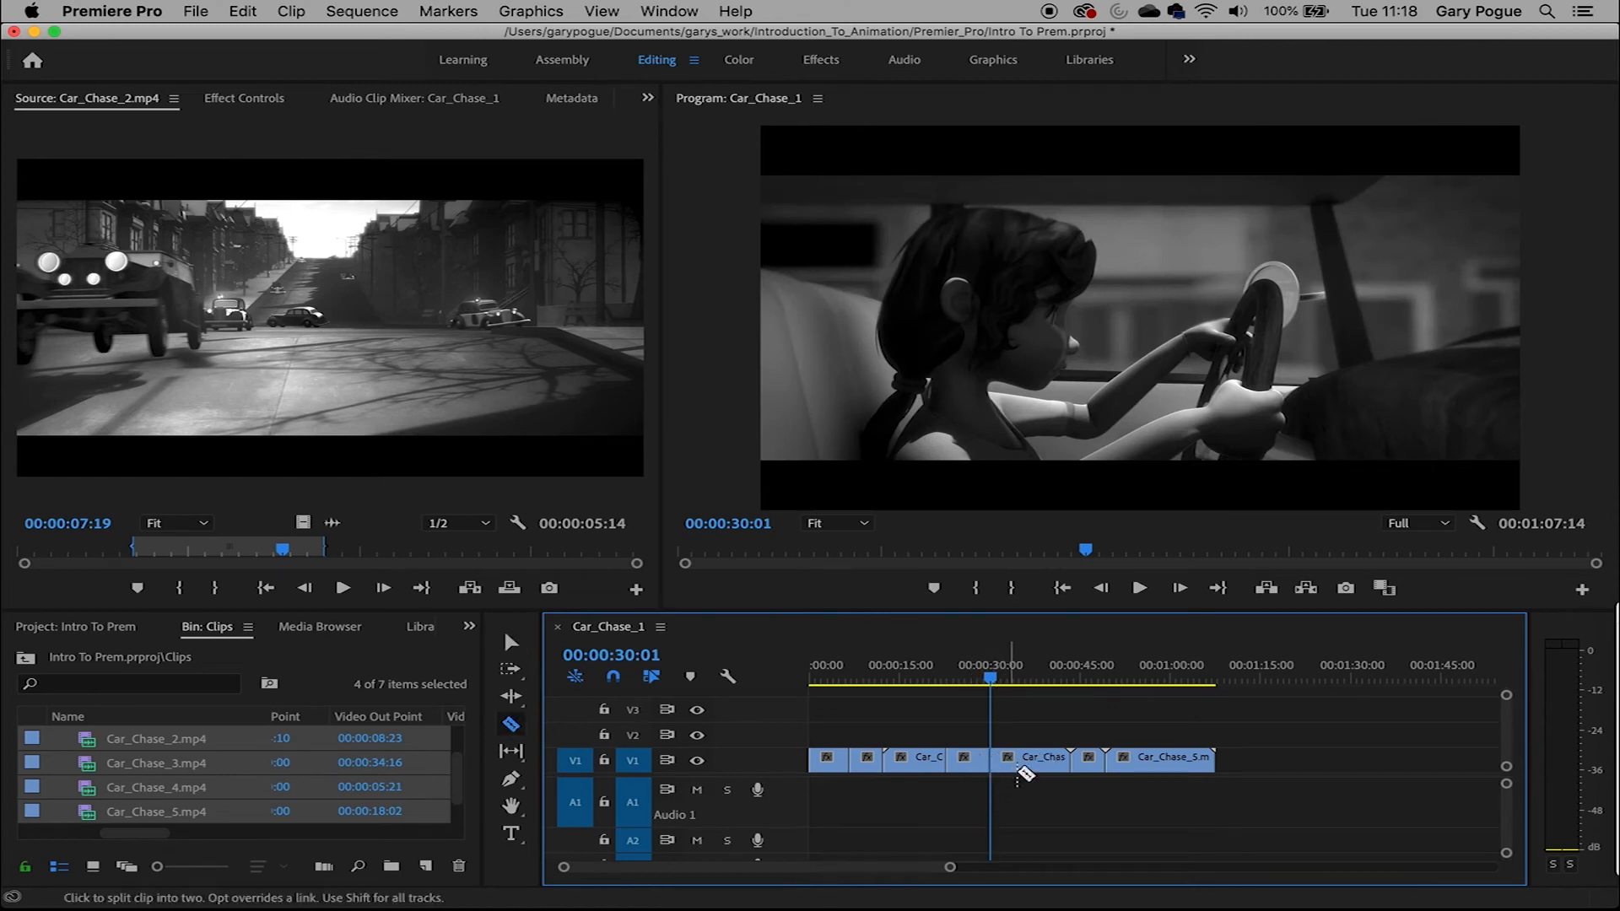
key(v)
Try lifting the middle Car_Chase_3.mp4 piece from V1 up to V2, then undo the move
mouse_move(990, 678)
mouse_down()
mouse_move(966, 675)
mouse_move(990, 685)
mouse_up()
drag(970, 770, 1017, 734)
key(super+z)
key(super+z)
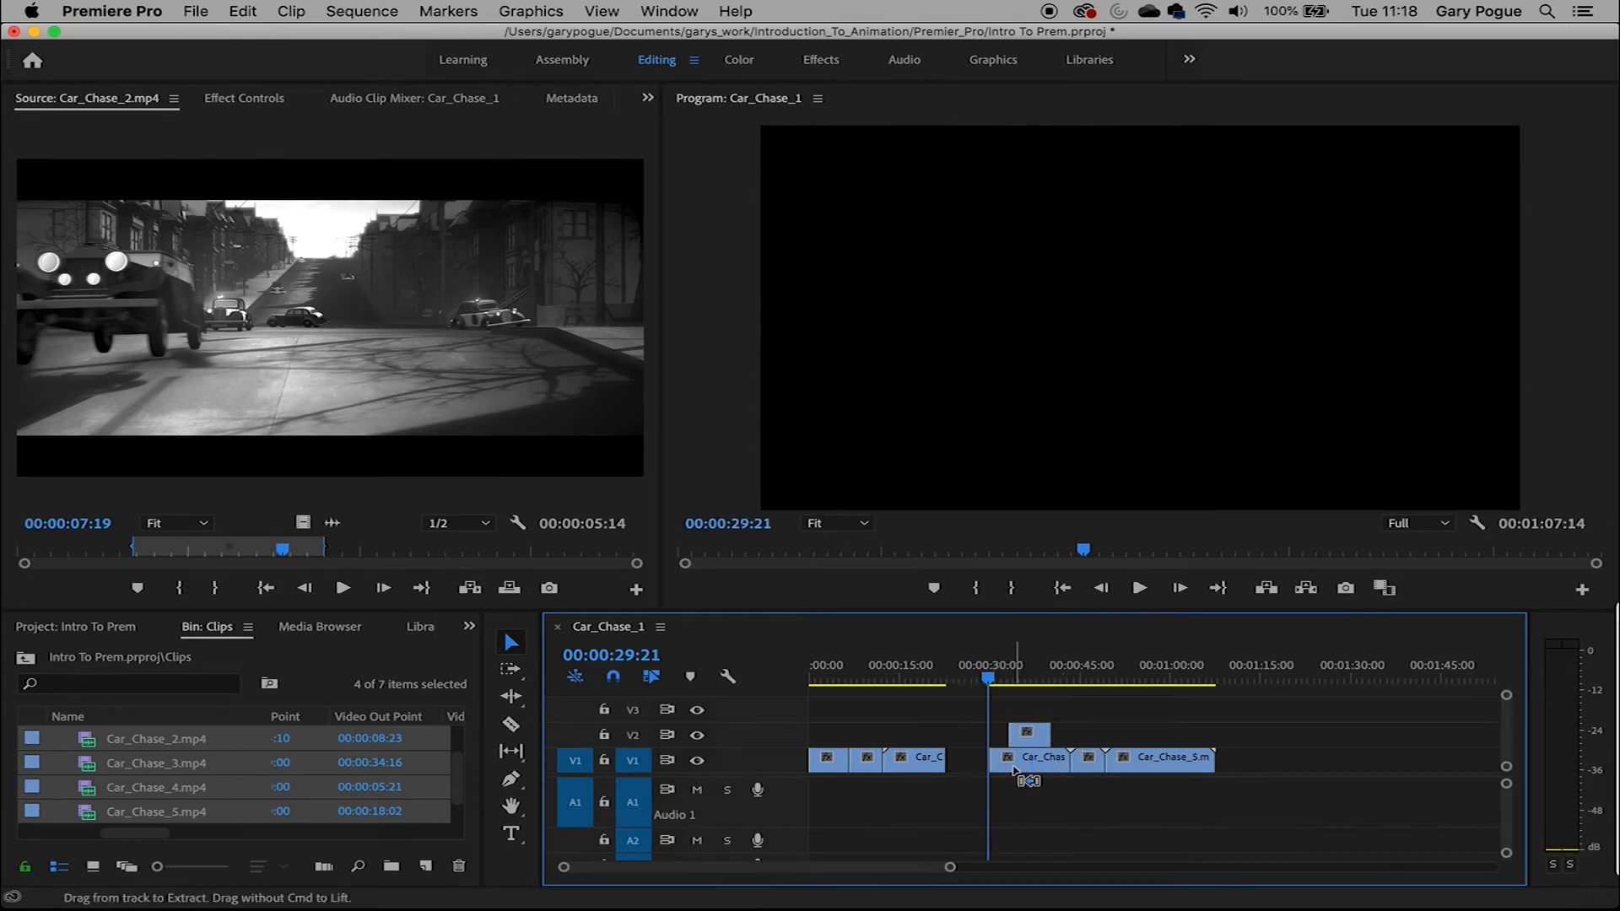
Try shortening the last Car_Chase_3.mp4 piece from its end and scrub across it, then undo the trim
drag(1063, 762, 1021, 759)
click(1000, 680)
drag(1004, 683, 1018, 682)
key(super+z)
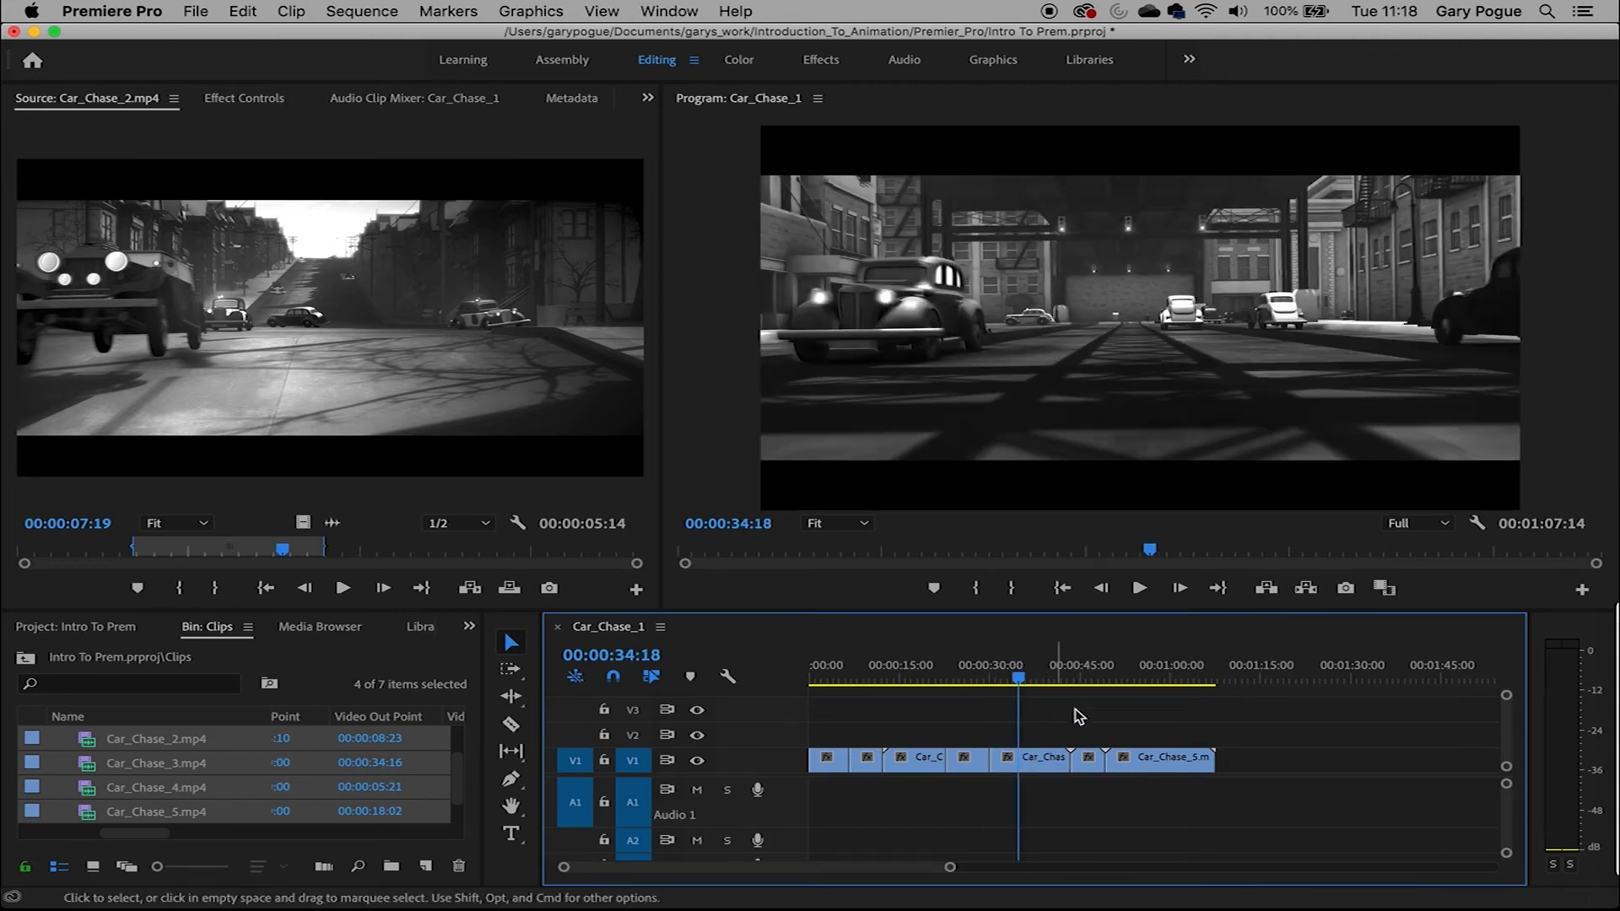
Trim the end of the last Car_Chase_3.mp4 piece back to 00:00:41:13 and ripple delete the resulting gap
drag(1063, 761, 1046, 761)
mouse_move(1018, 678)
mouse_down()
mouse_move(1067, 690)
mouse_move(1043, 681)
mouse_up()
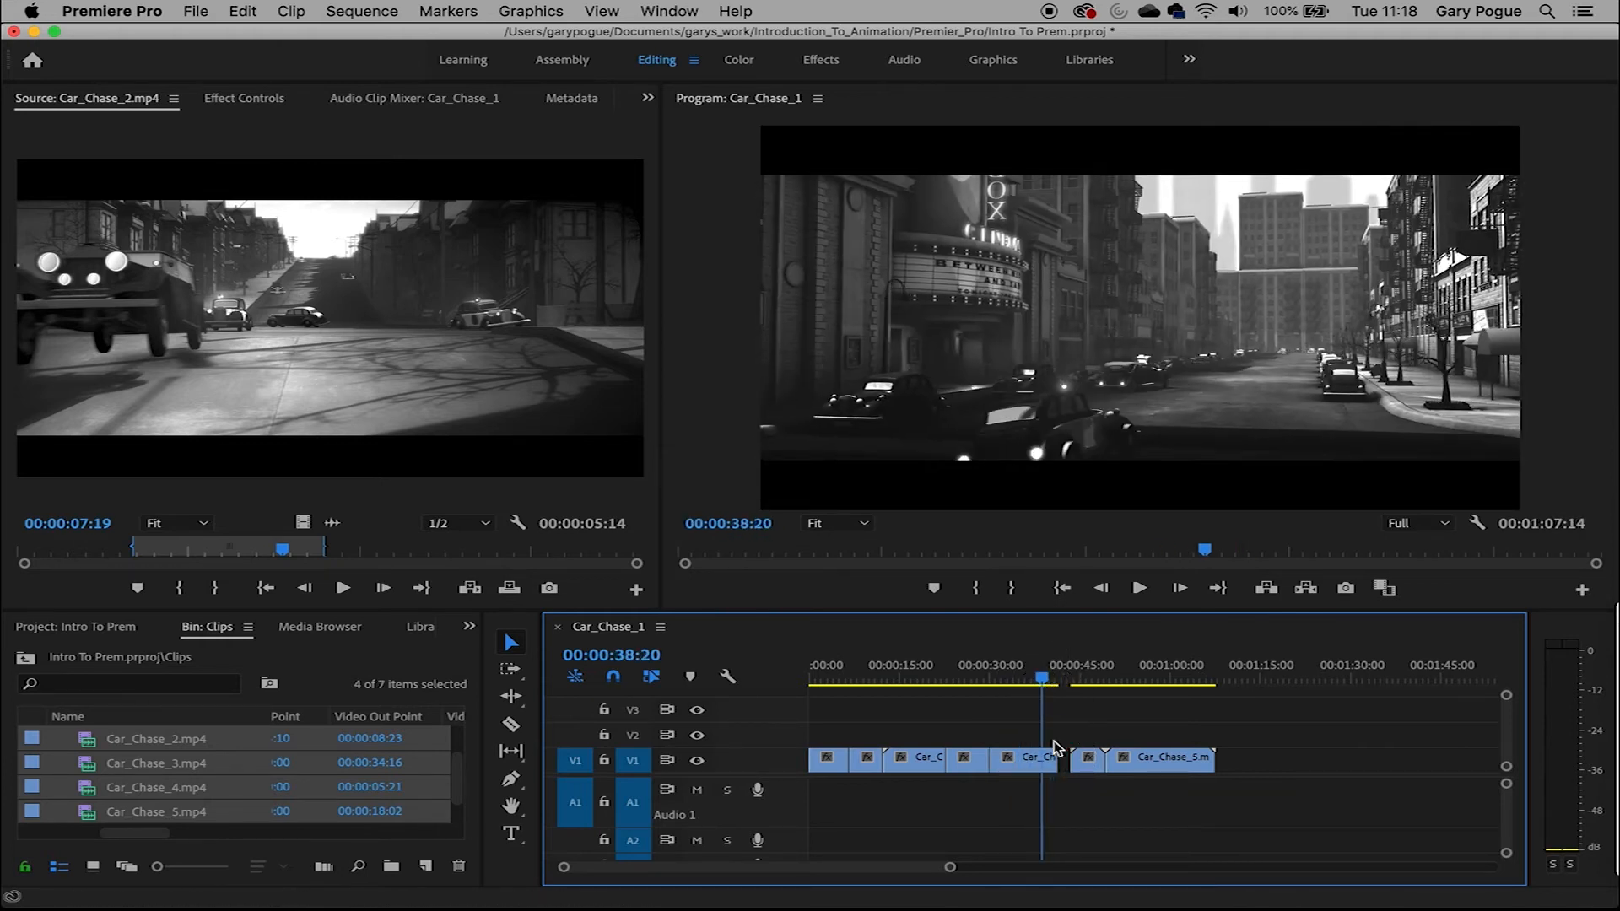
right_click(1065, 761)
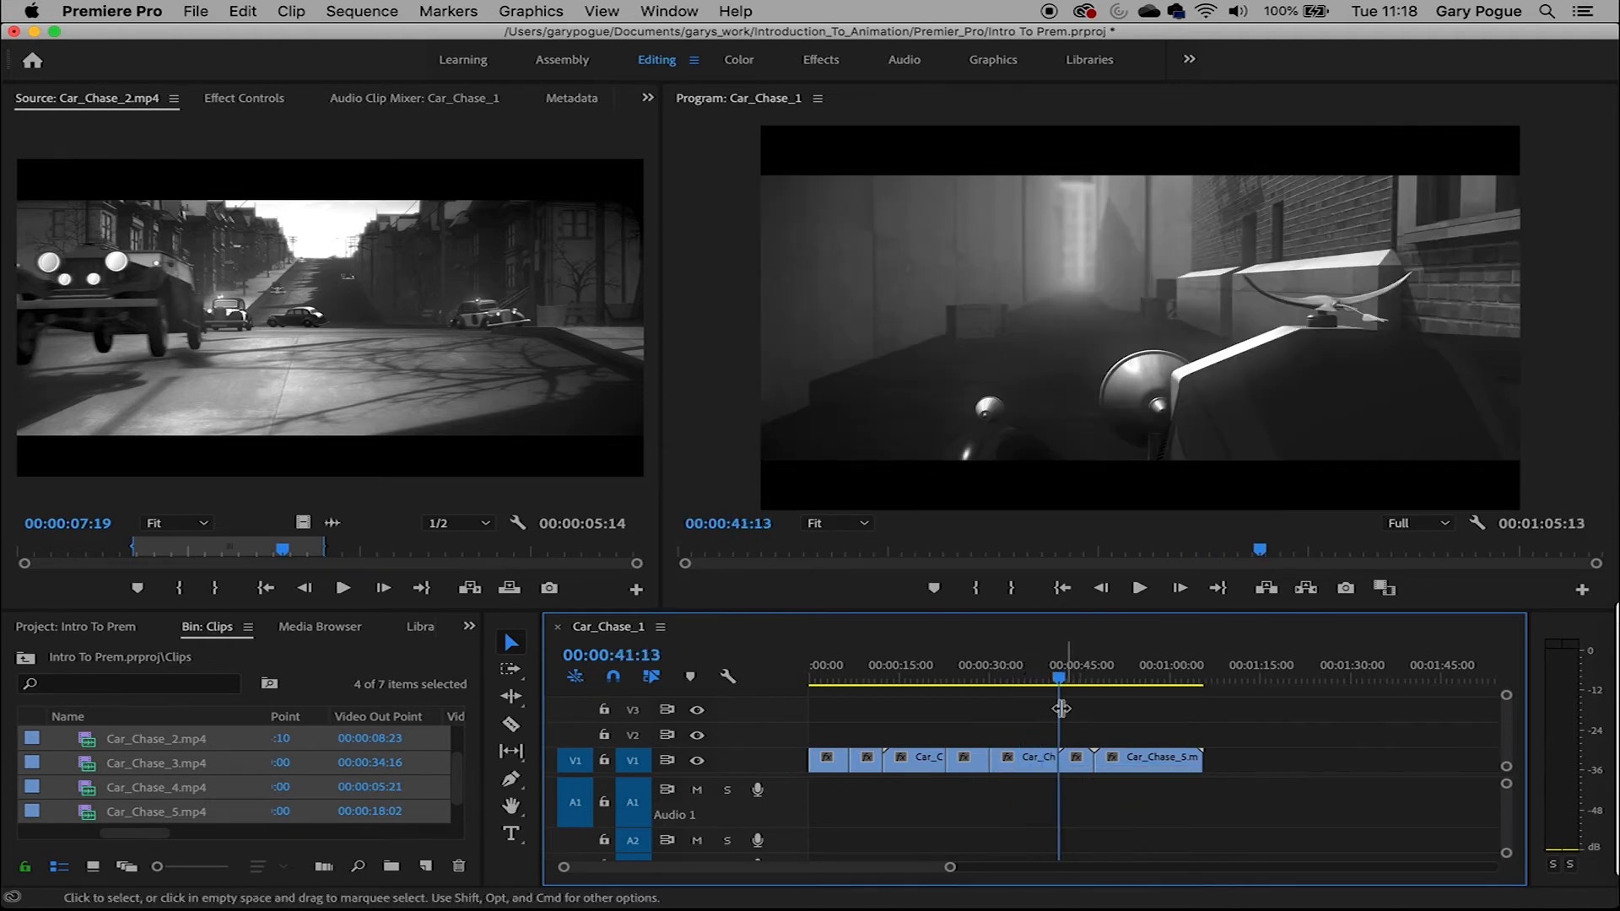
Play the sequence through the cut at 00:00:41:13, then return the playhead to the start of the sequence
click(1019, 678)
key(space)
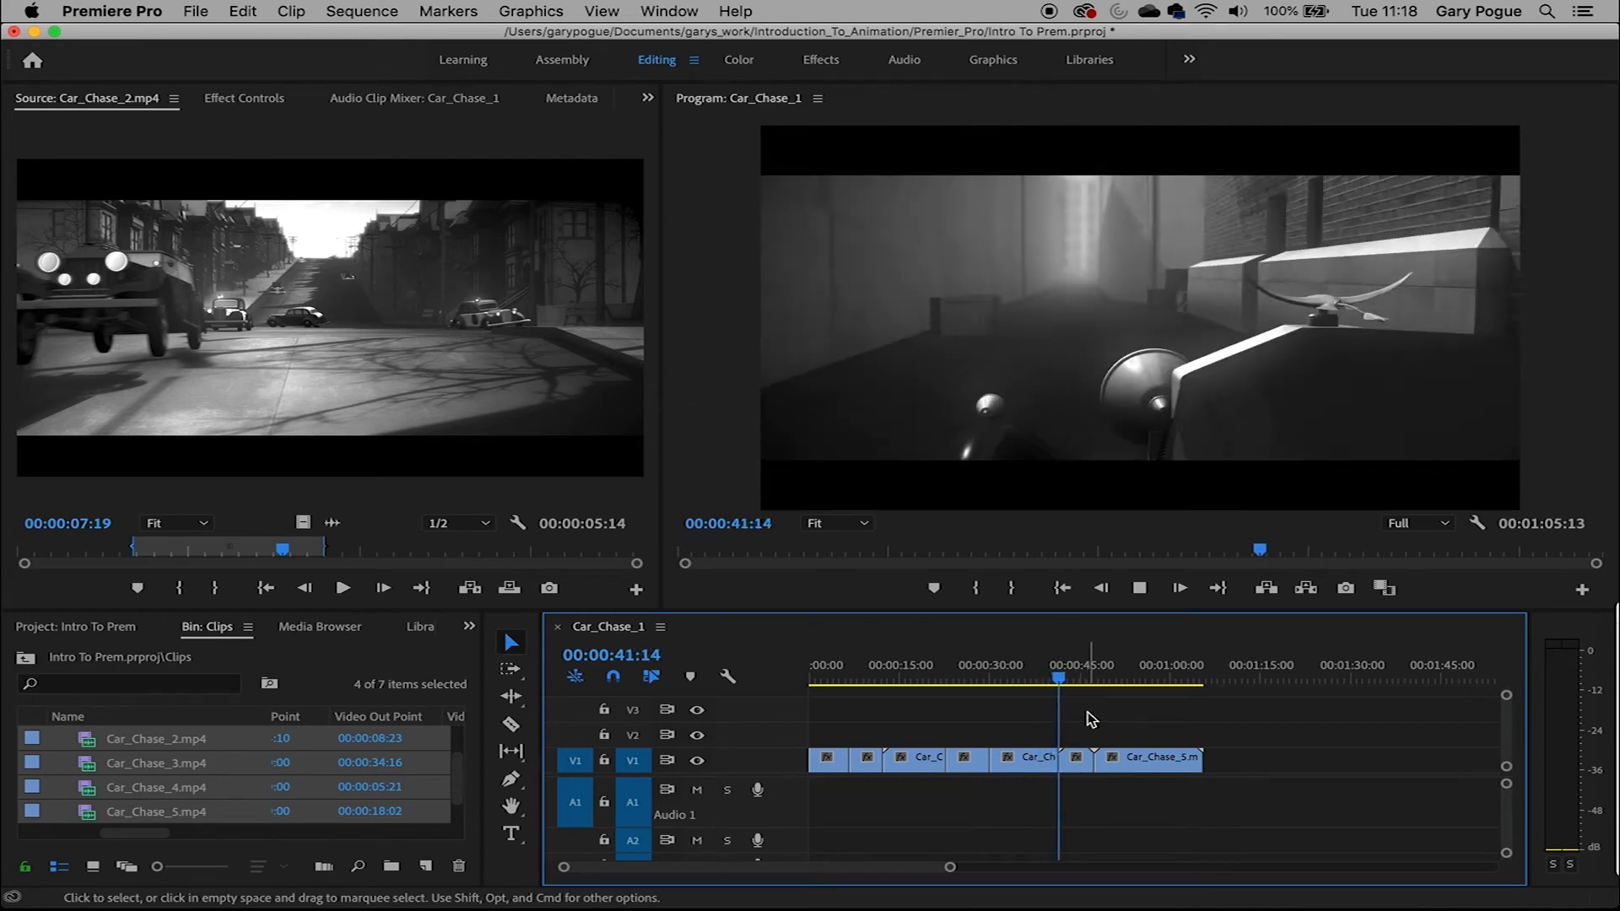
drag(824, 680, 804, 719)
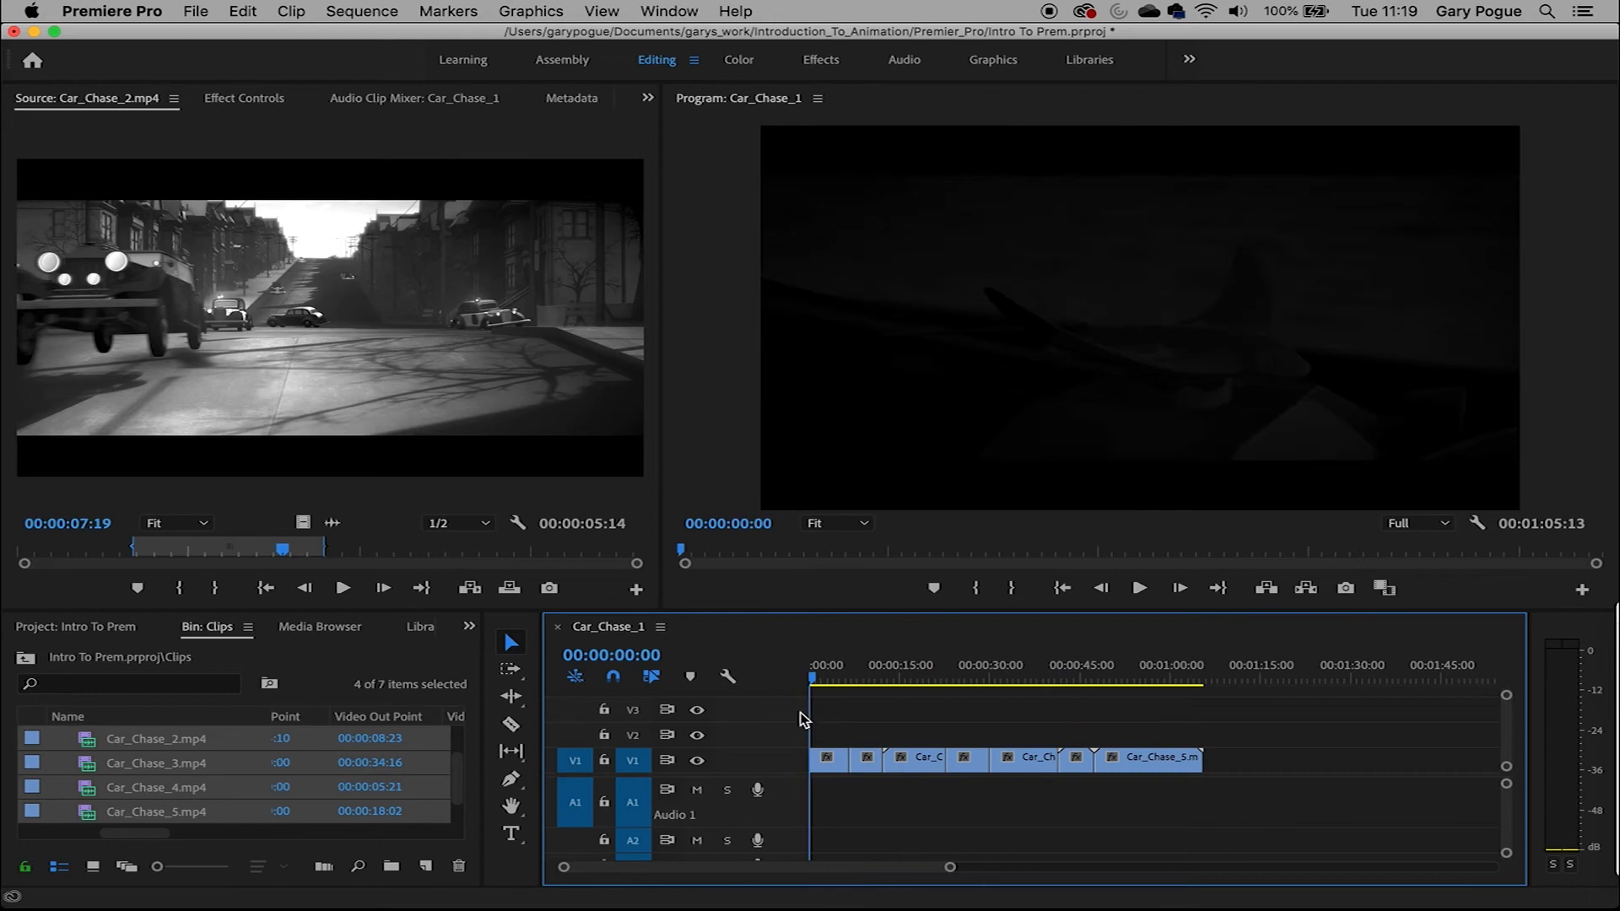
Look through the Clips bin, go up to the project's root level, and reopen the Clips bin
scroll(357, 760, down, 1)
scroll(357, 762, up, 3)
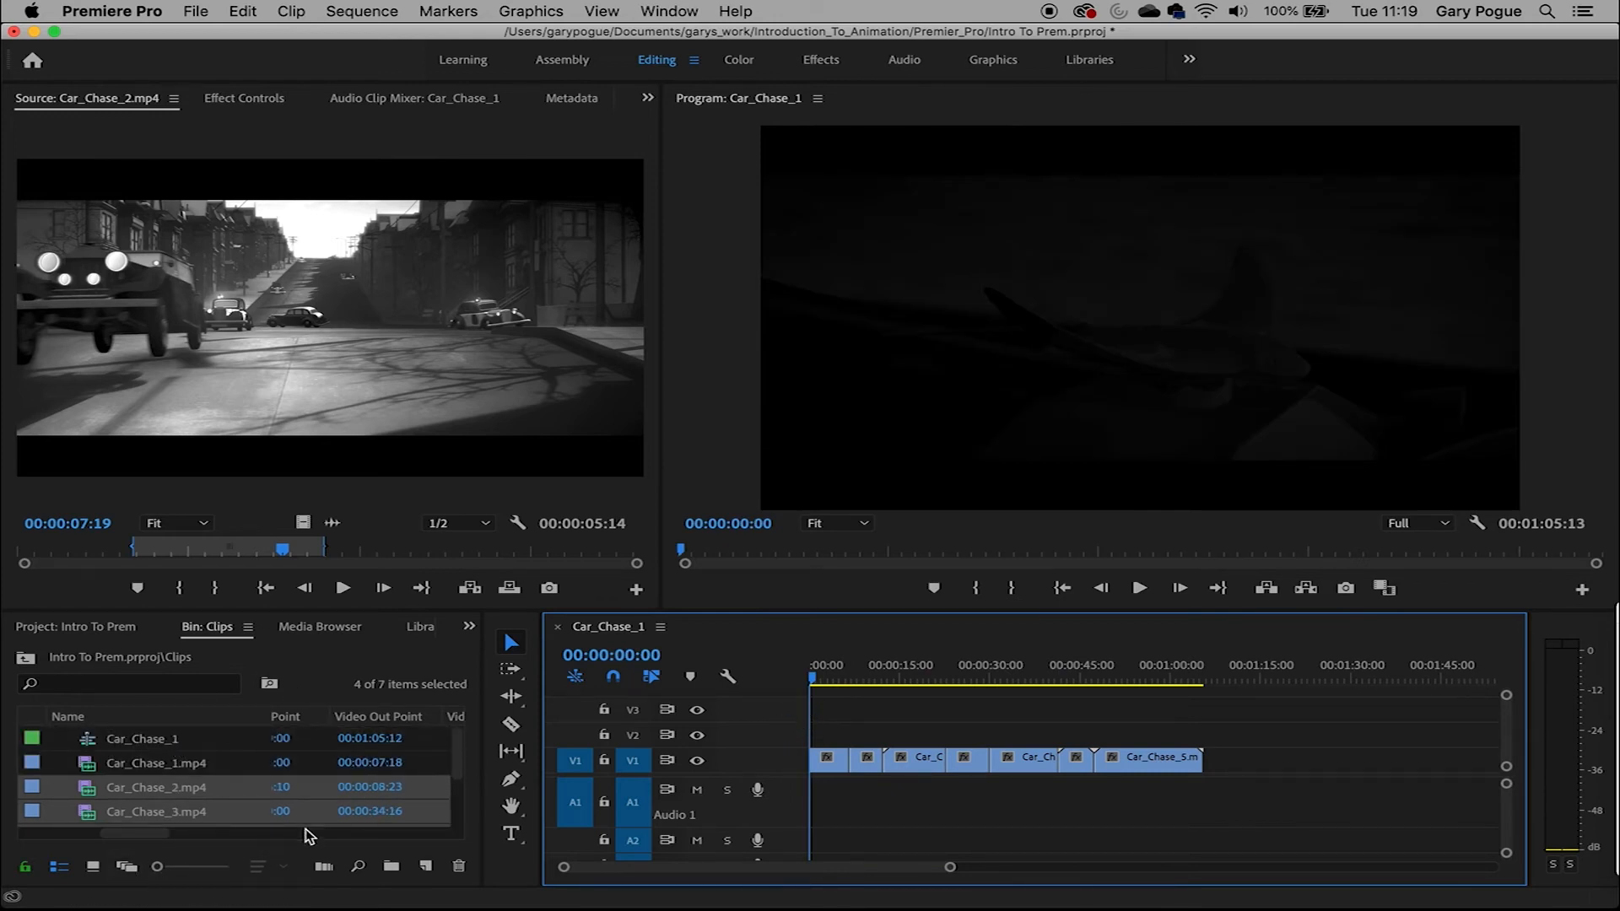
click(27, 659)
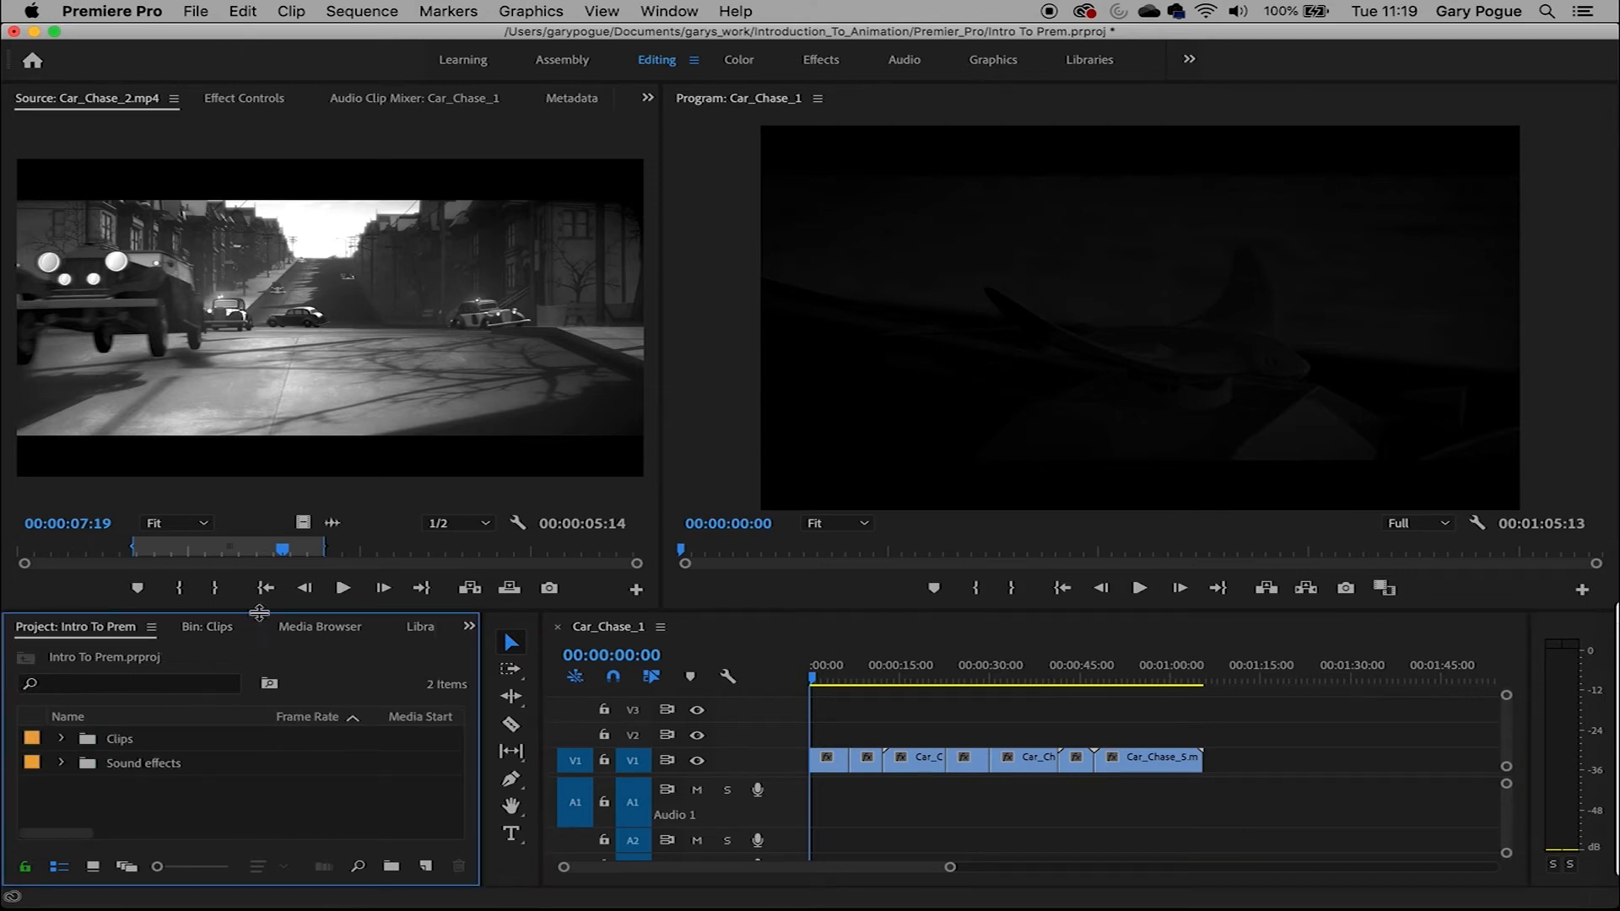
double_click(139, 748)
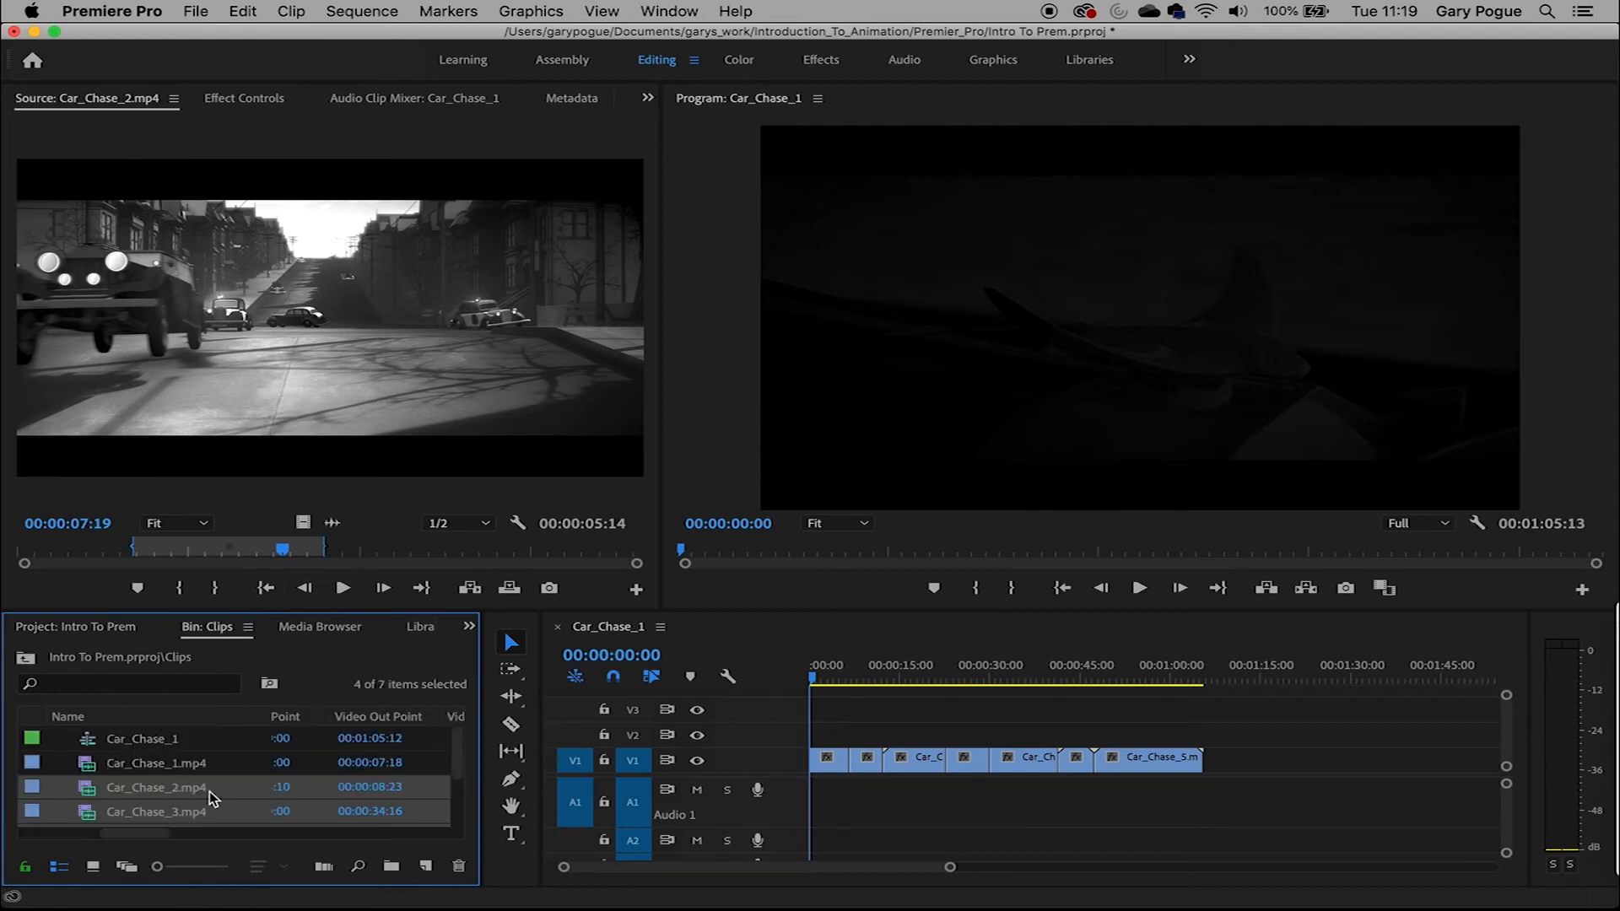
Go up to the project's root level and open the Sound effects bin to view its audio files
click(26, 660)
double_click(164, 764)
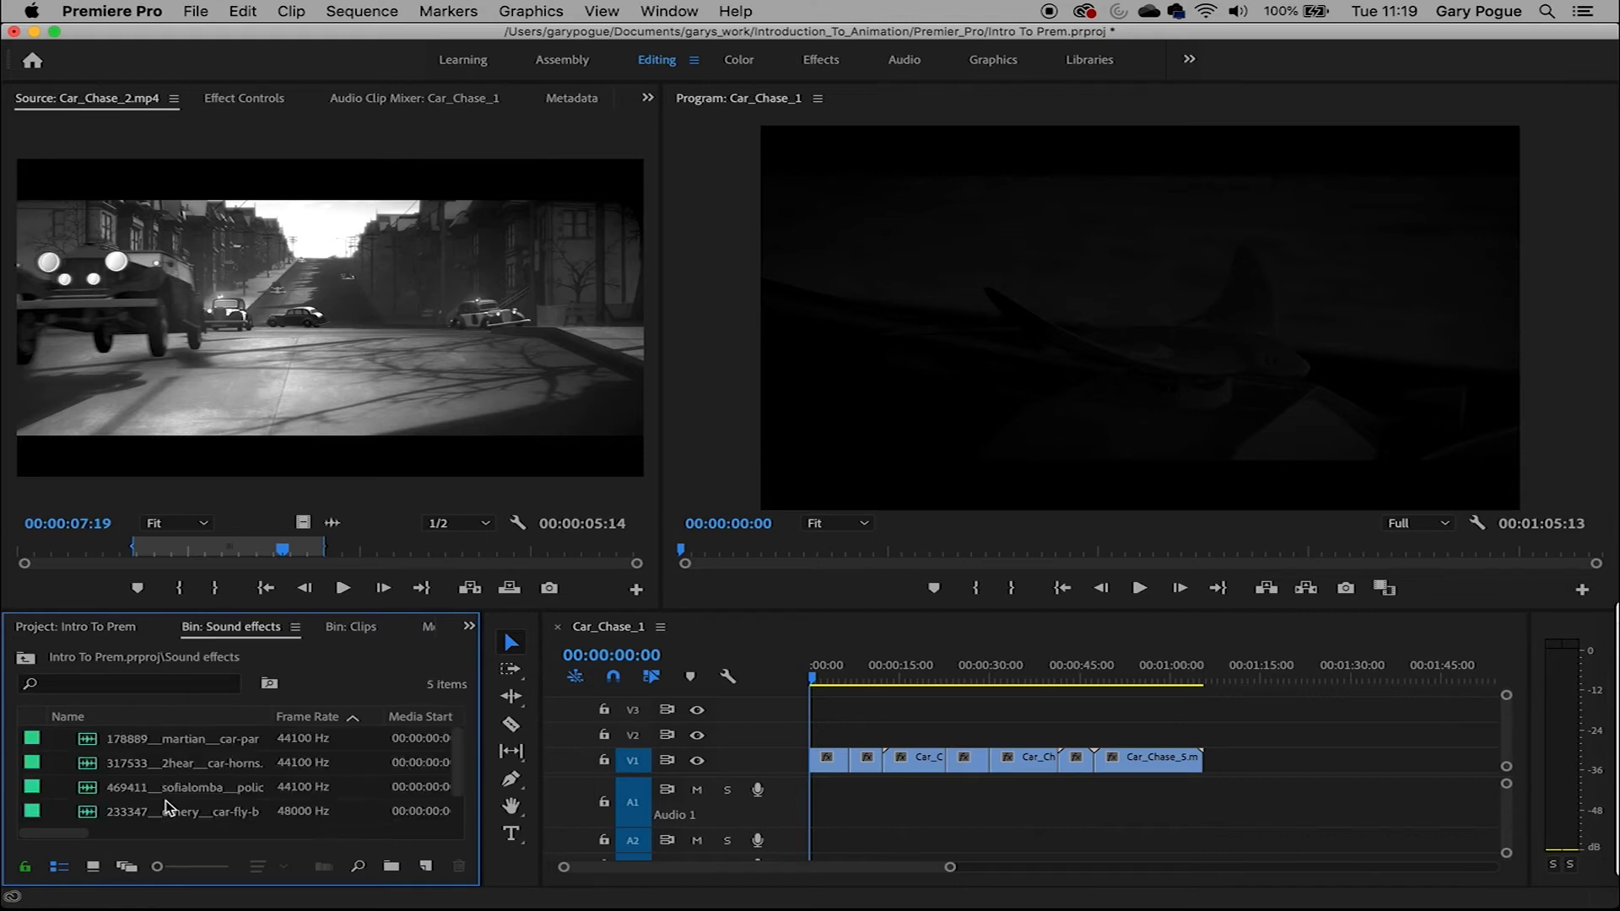
scroll(216, 769, down, 1)
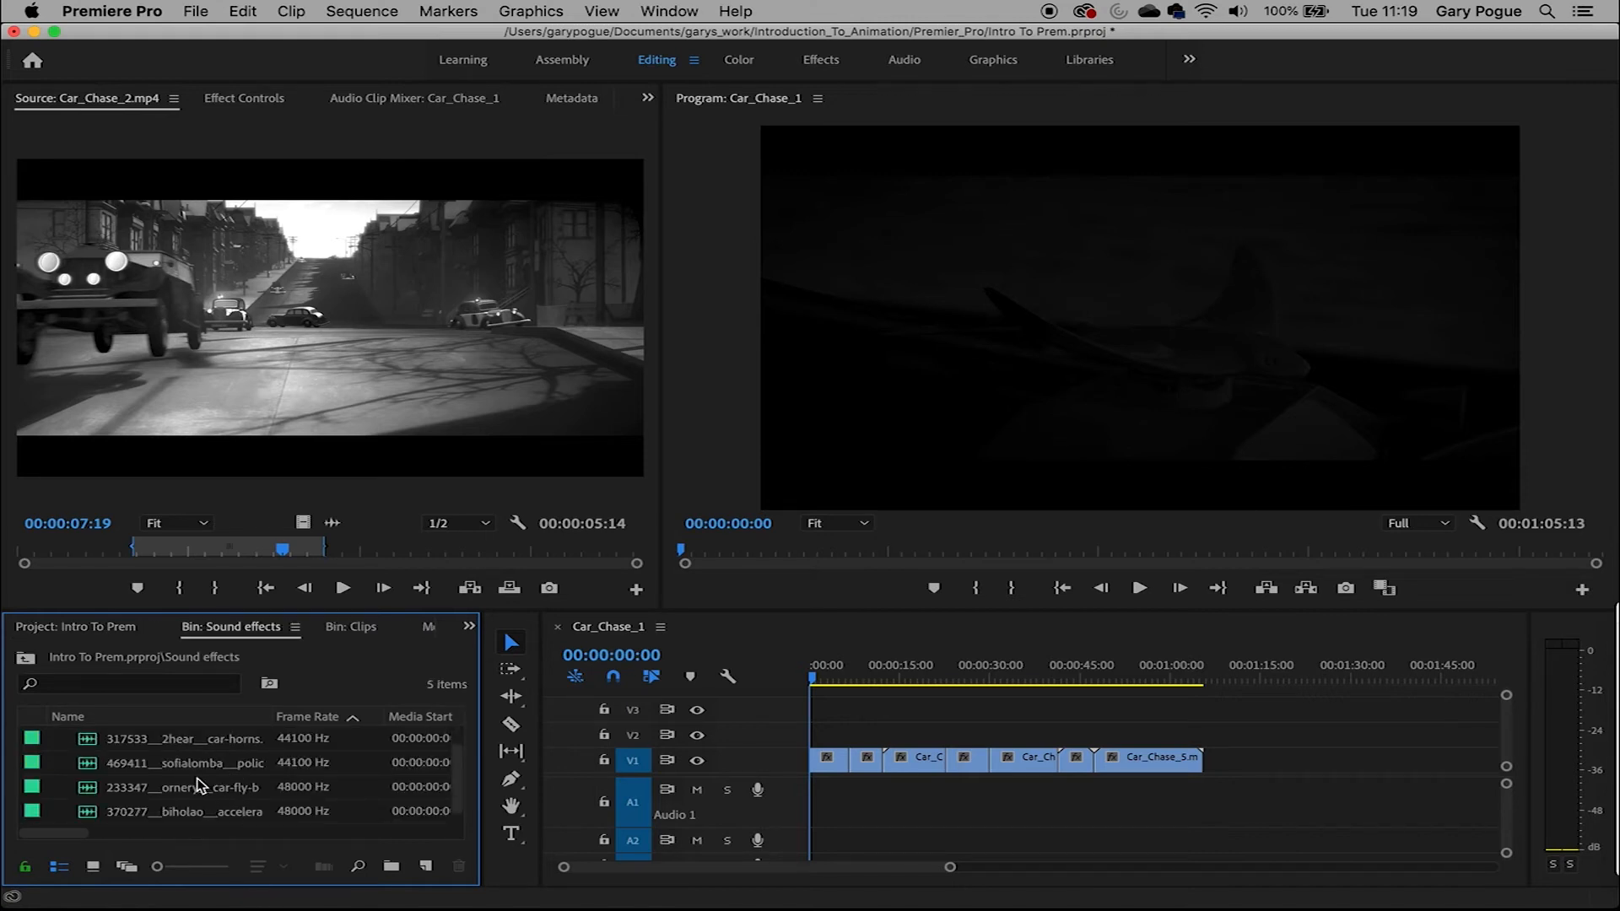
Preview the car-horns.wav and police-siren.m4a sound effects in the Source monitor
double_click(187, 744)
drag(49, 557, 257, 570)
key(space)
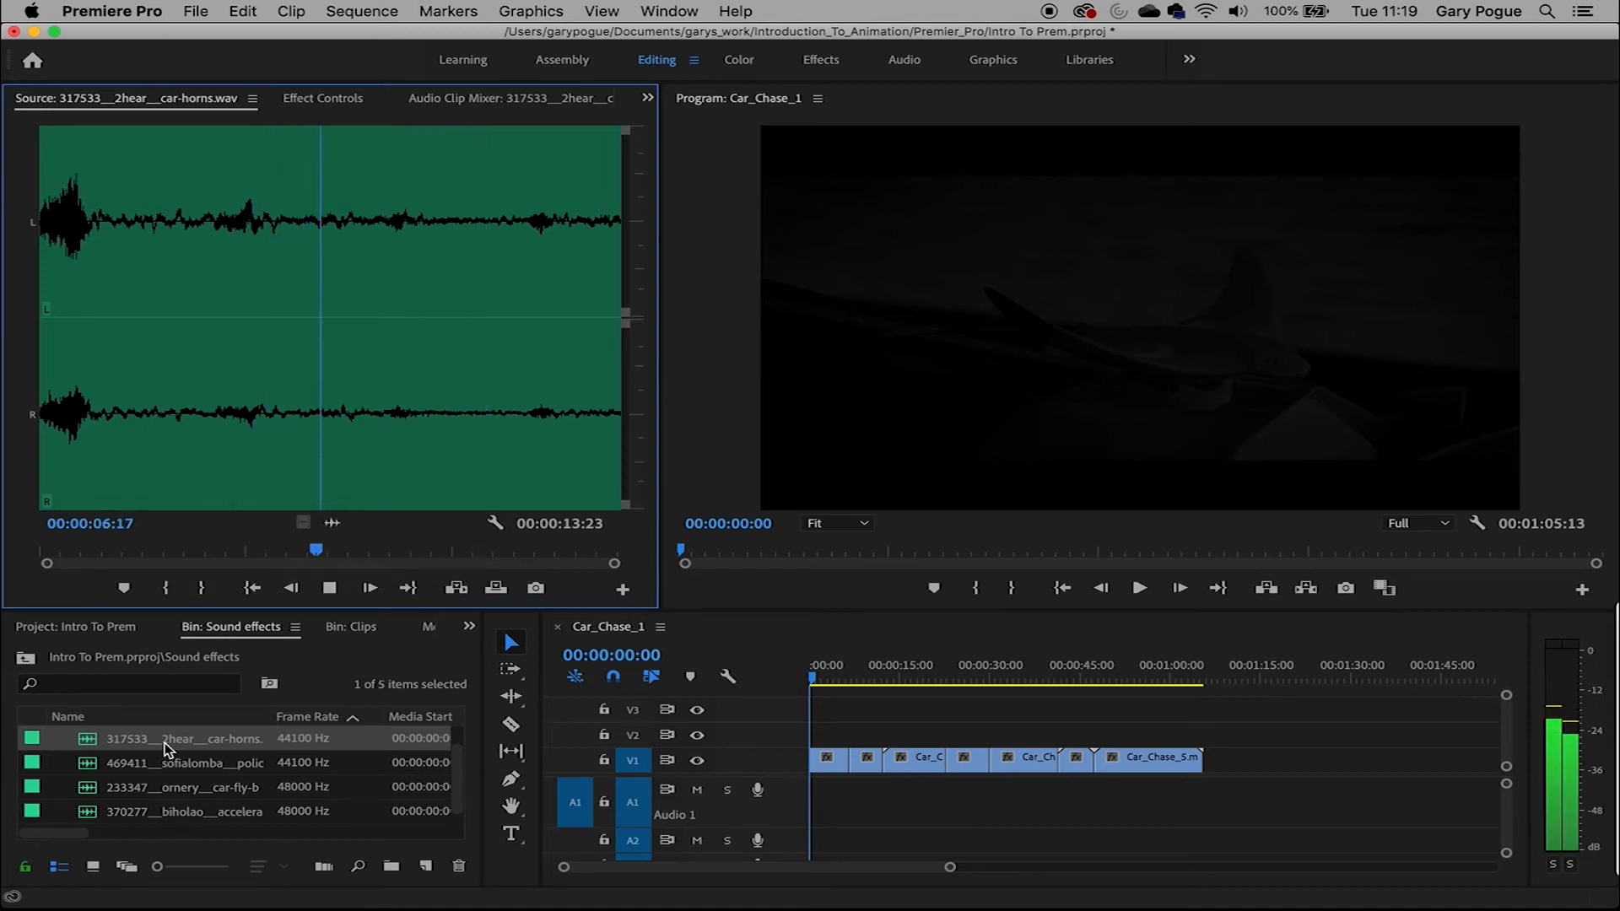
double_click(186, 766)
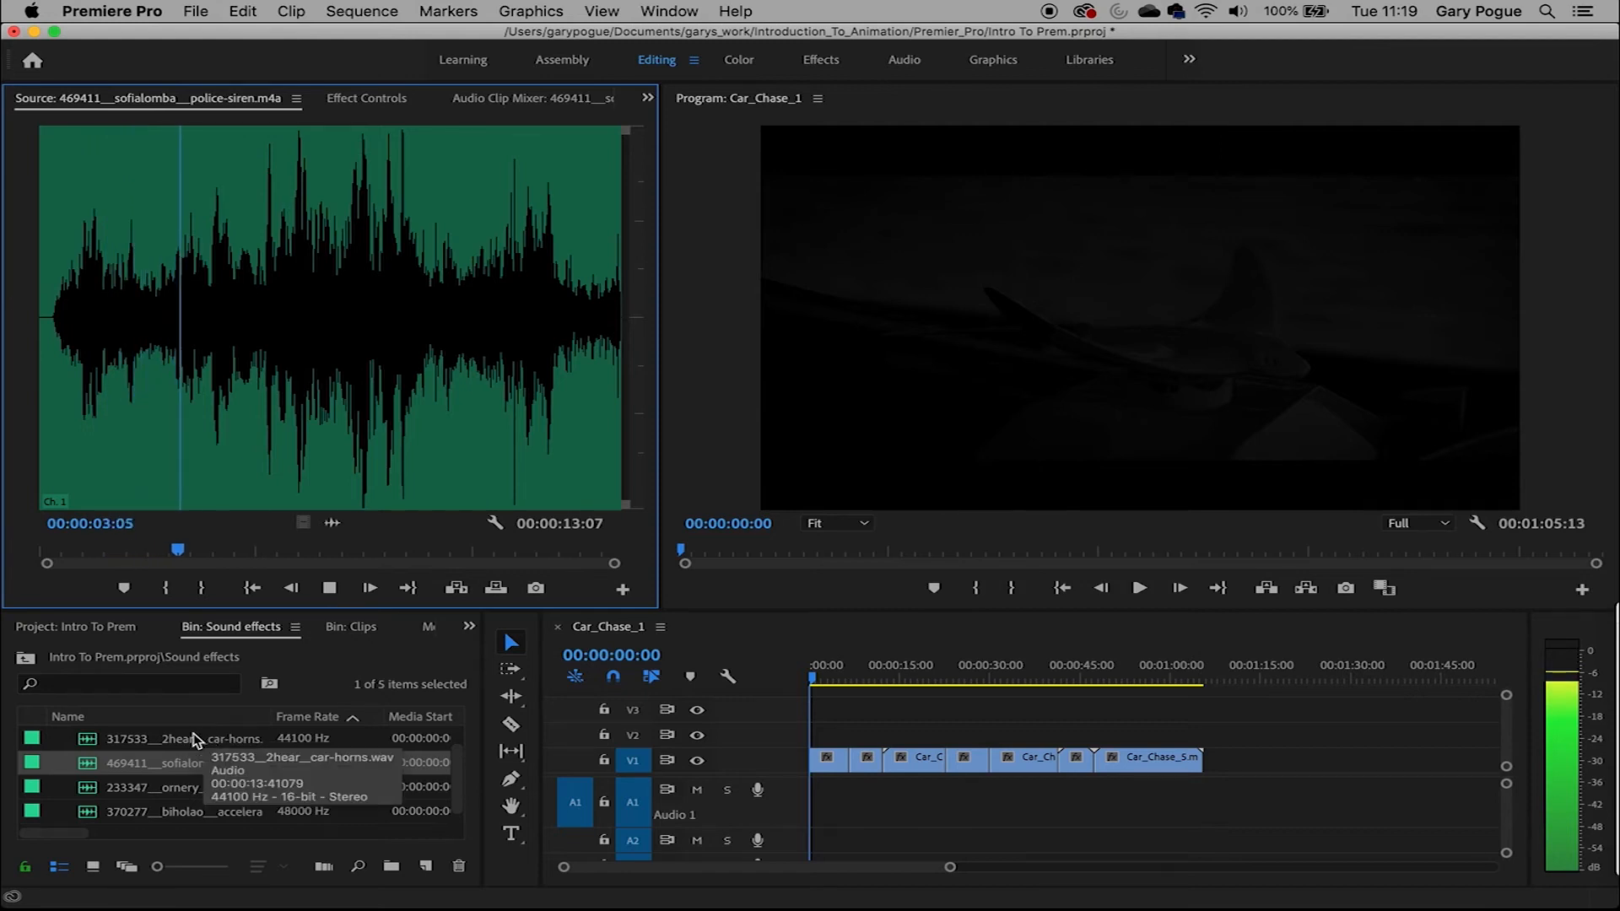
Load car-fly-by.wav into the Source monitor and listen through it up to the fly-by peak in the waveform
double_click(193, 788)
key(space)
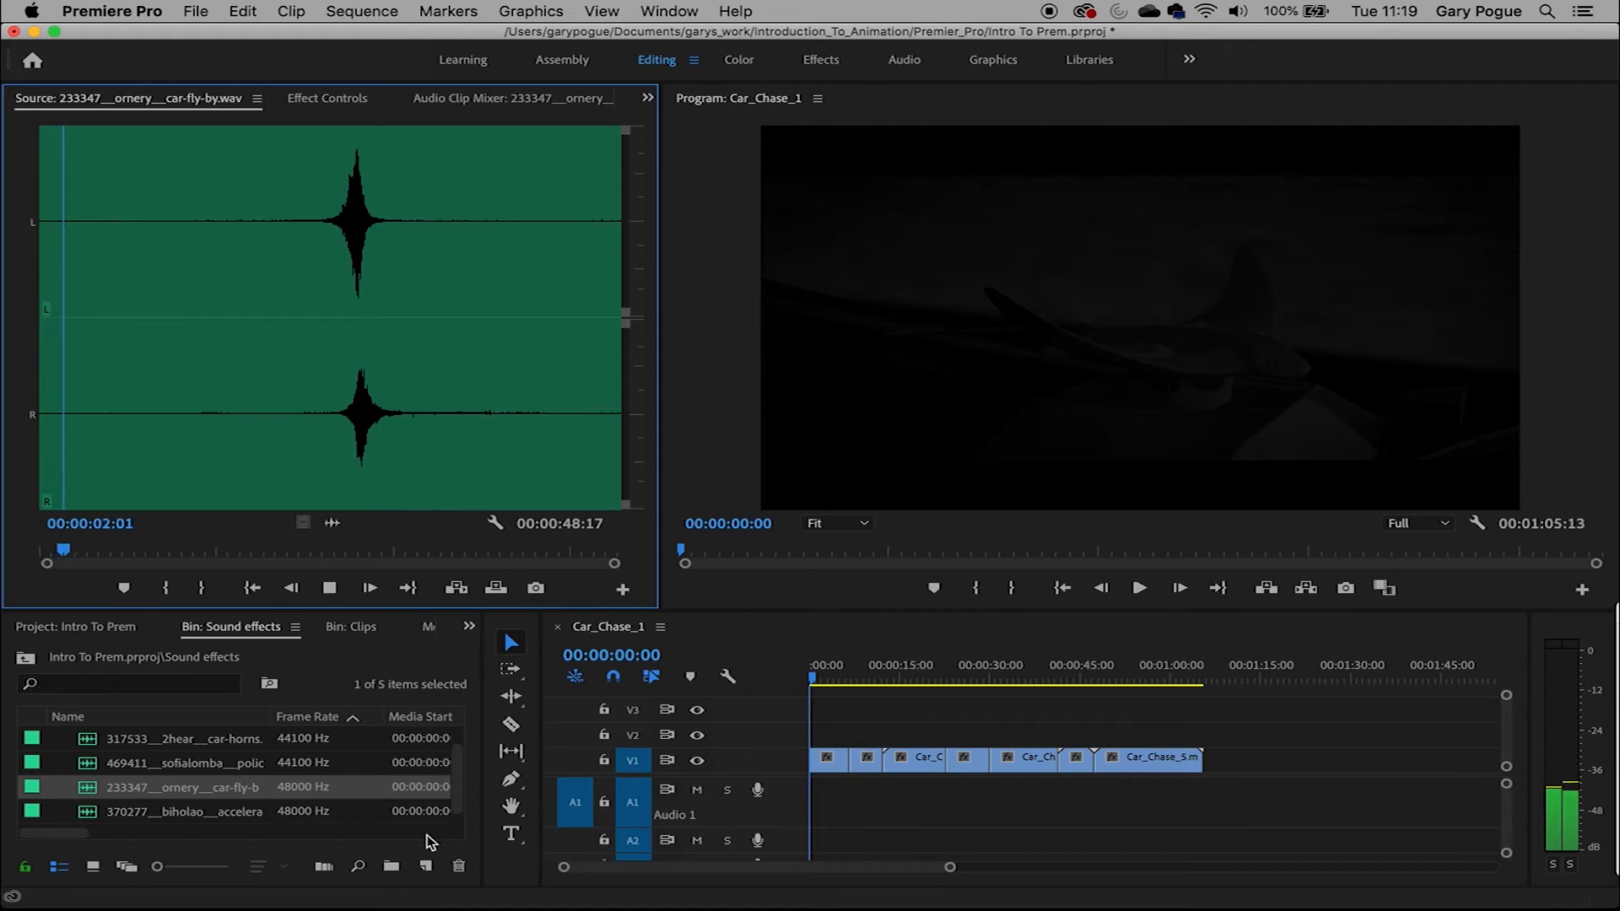
drag(613, 565, 719, 560)
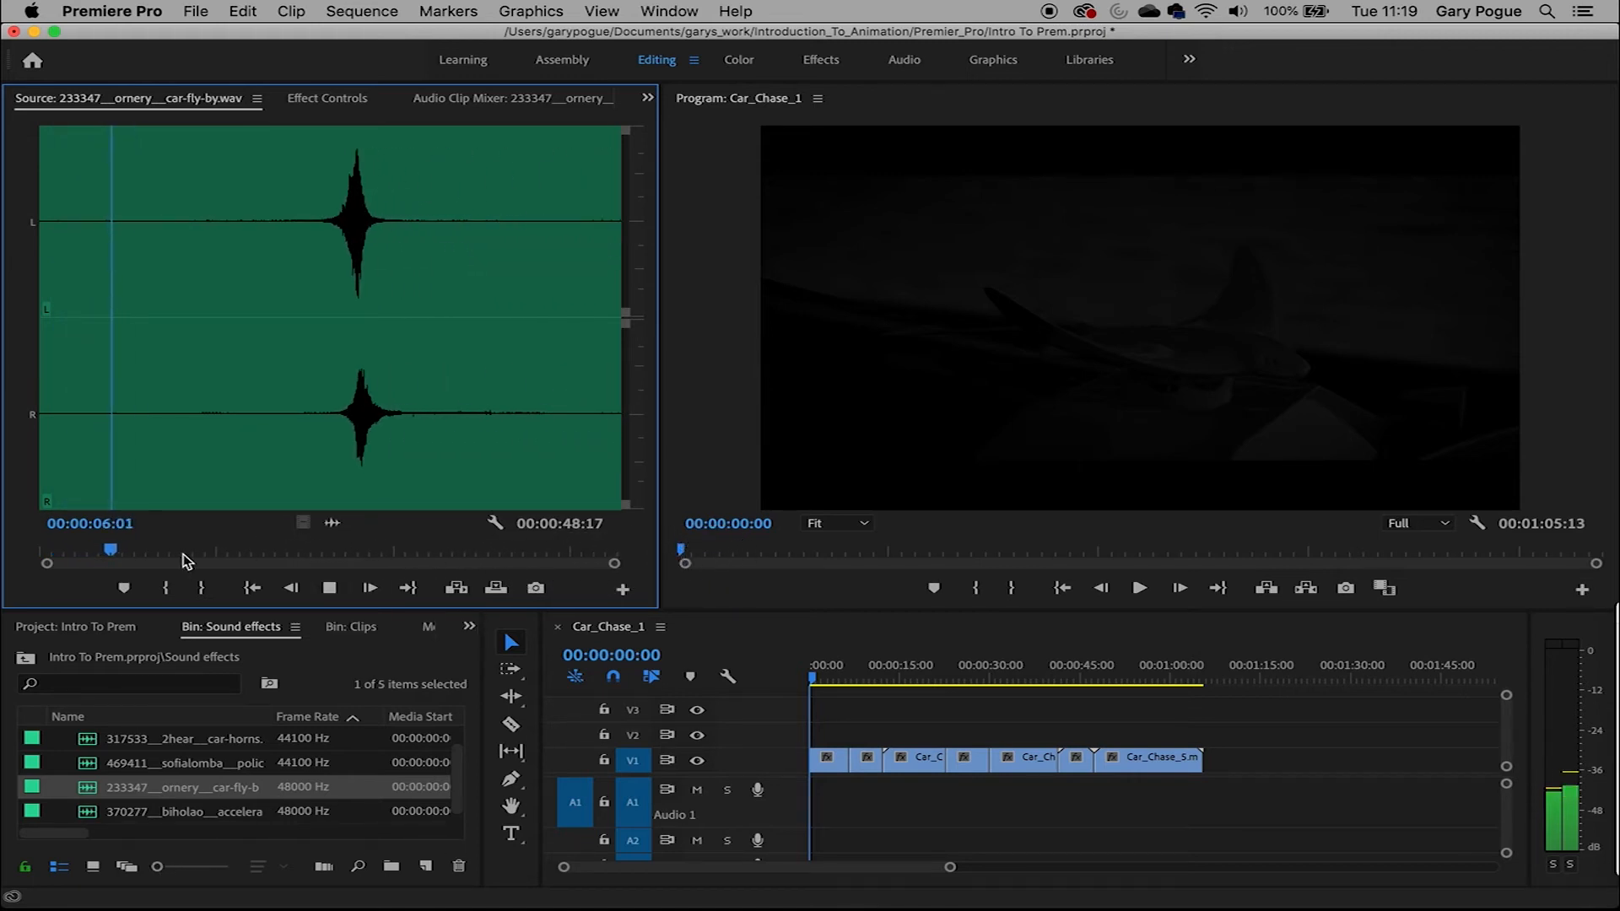
drag(169, 561, 329, 565)
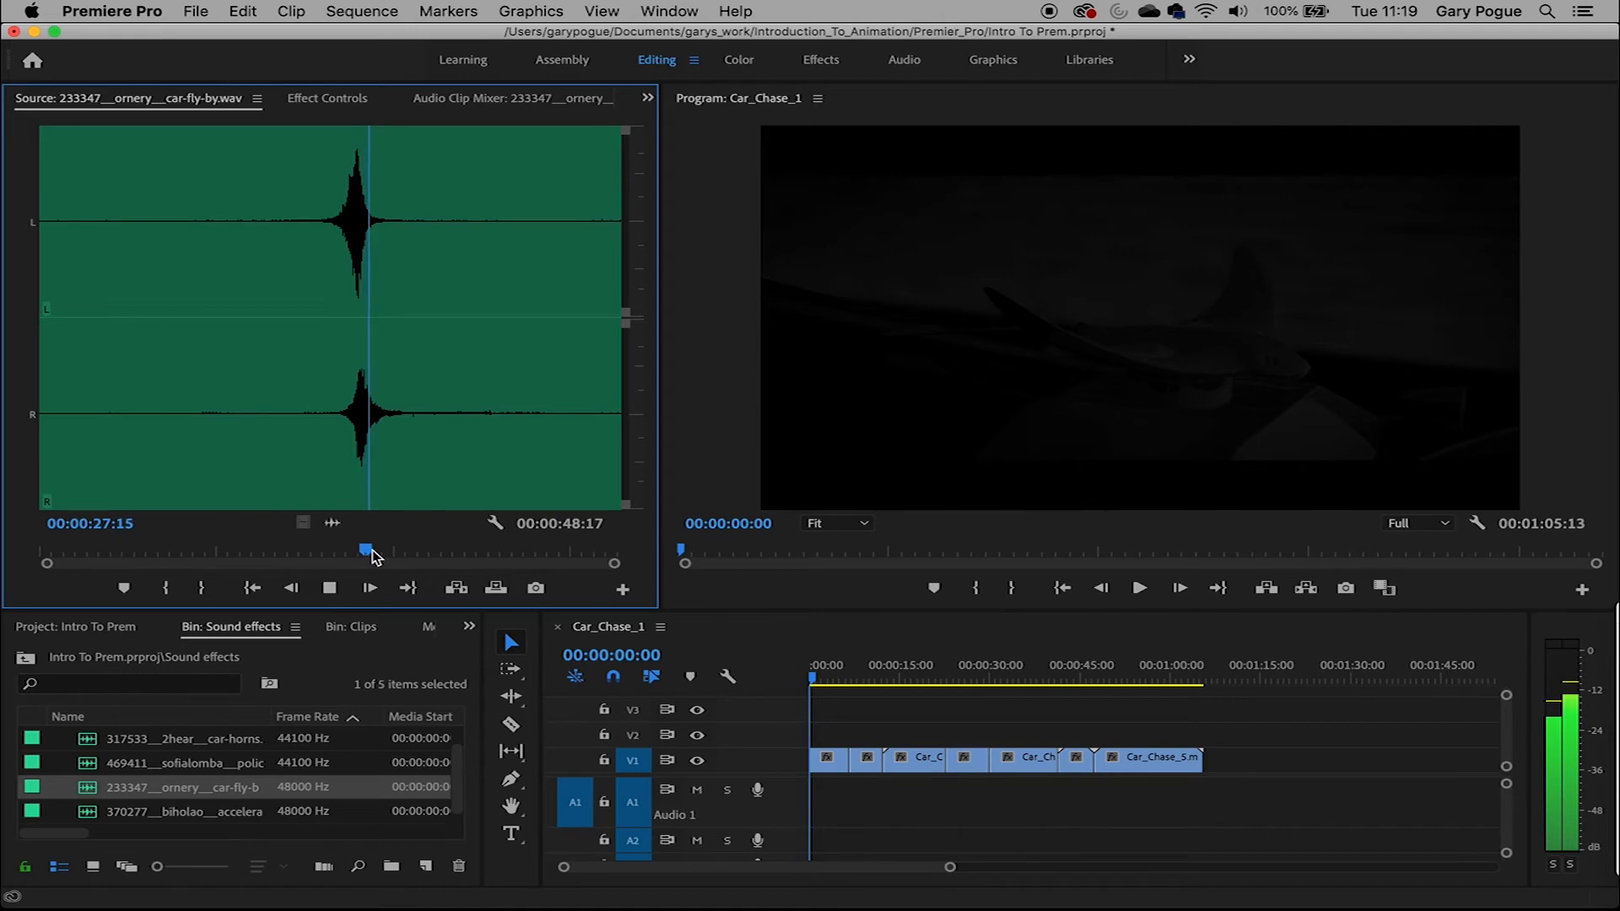
Mark an In point at 00:00:24:14 and an Out point at 00:00:30:23 around the fly-by peak of car-fly-by.wav
drag(388, 550, 335, 550)
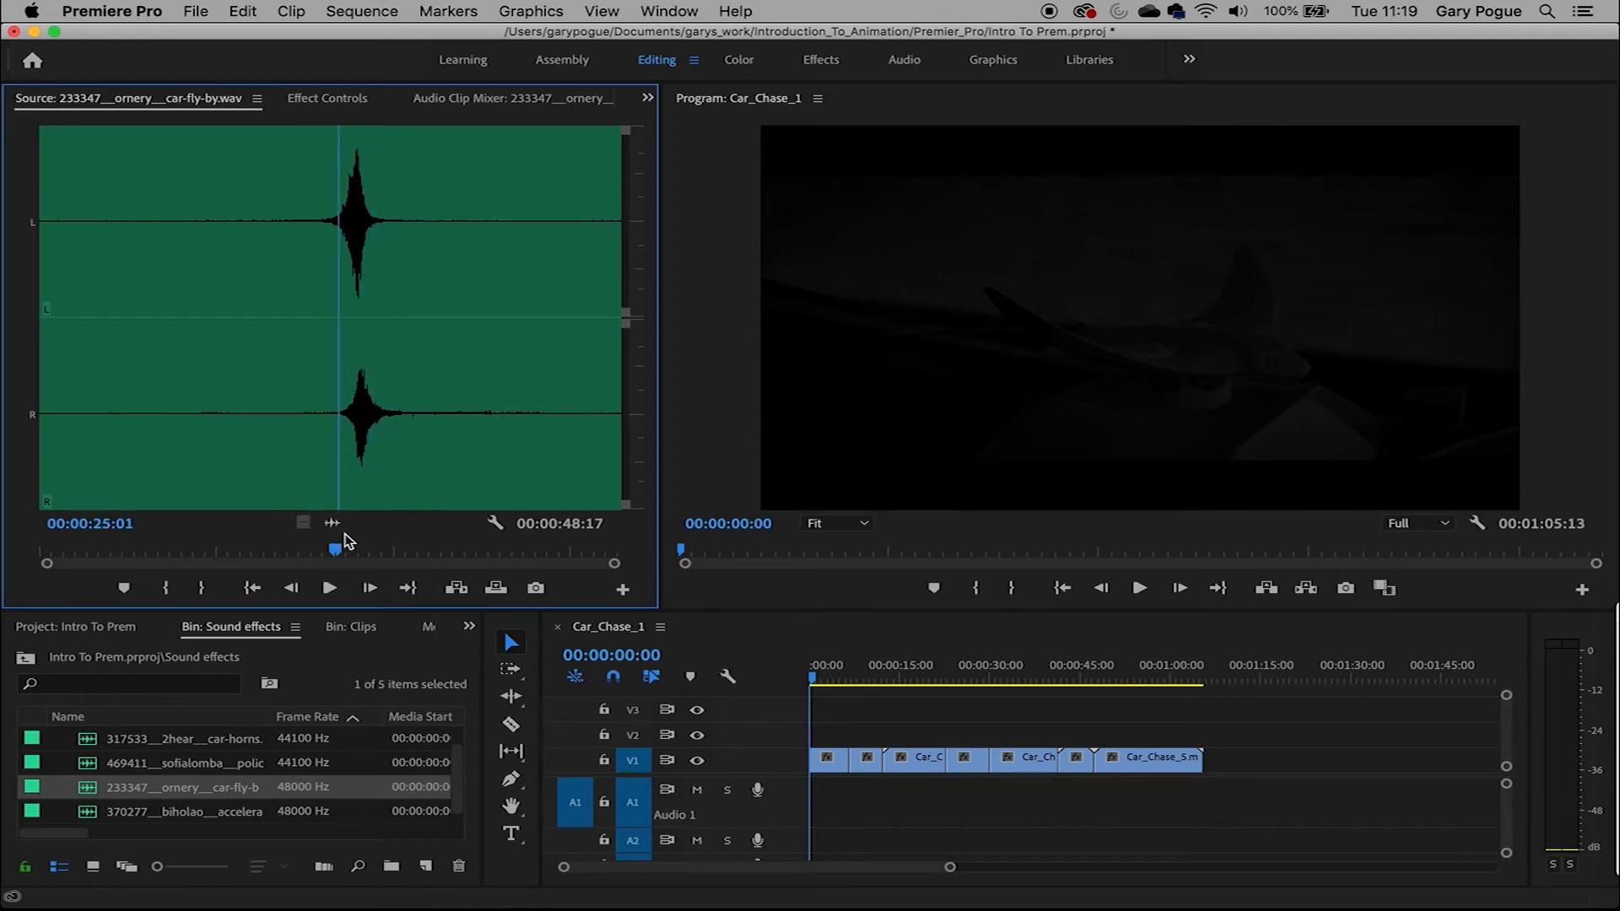
drag(333, 554, 328, 552)
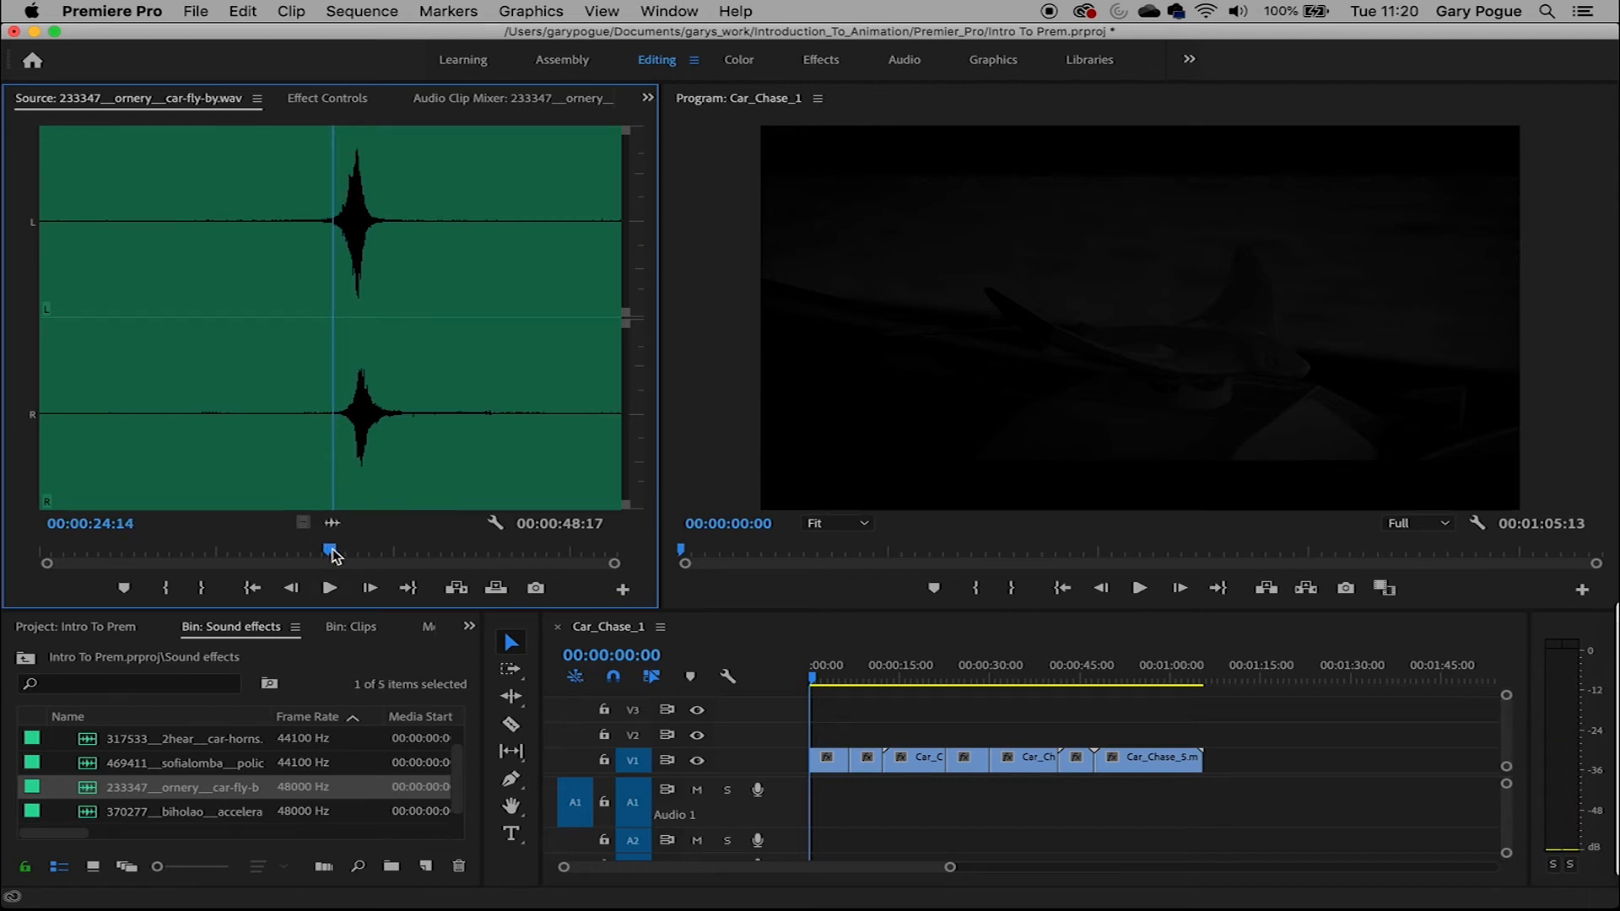
click(166, 589)
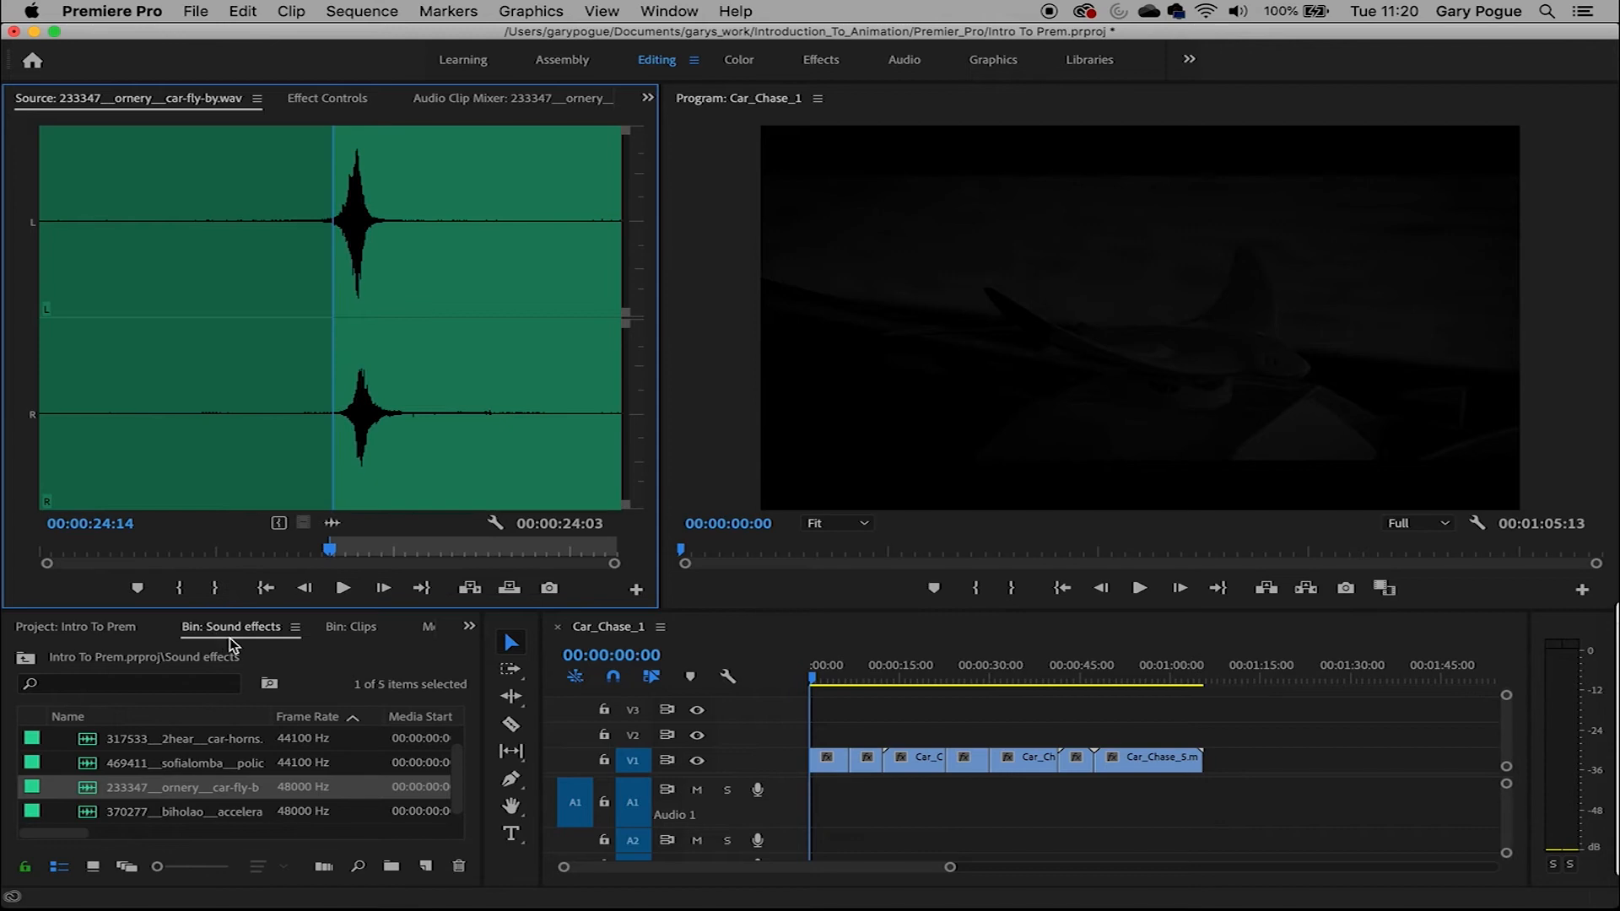
drag(346, 561, 404, 549)
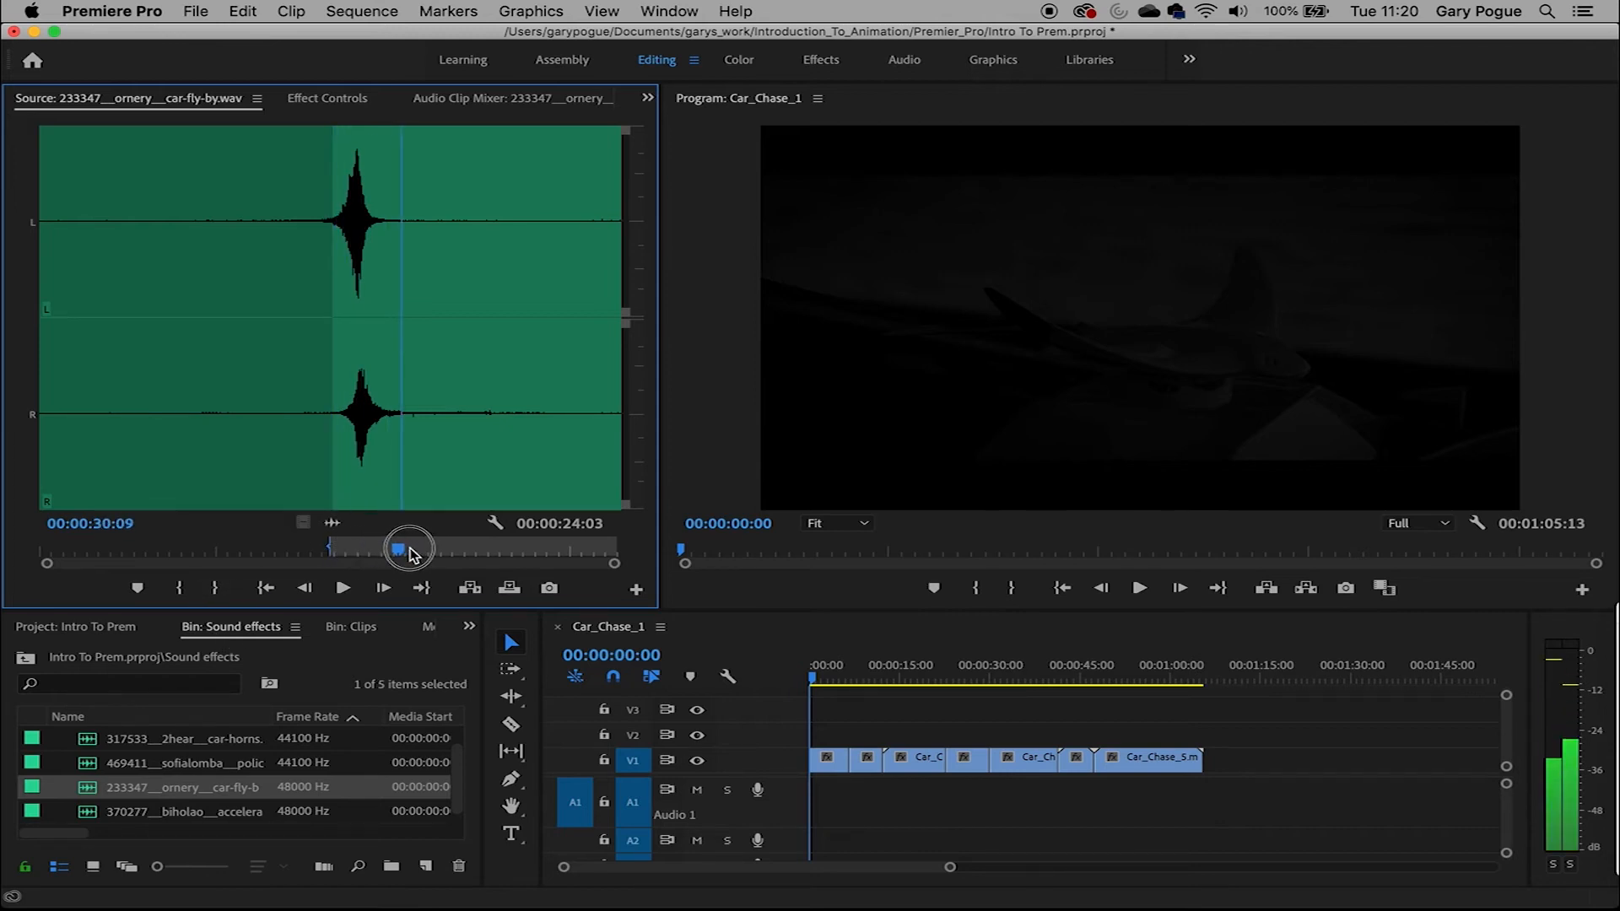
click(214, 588)
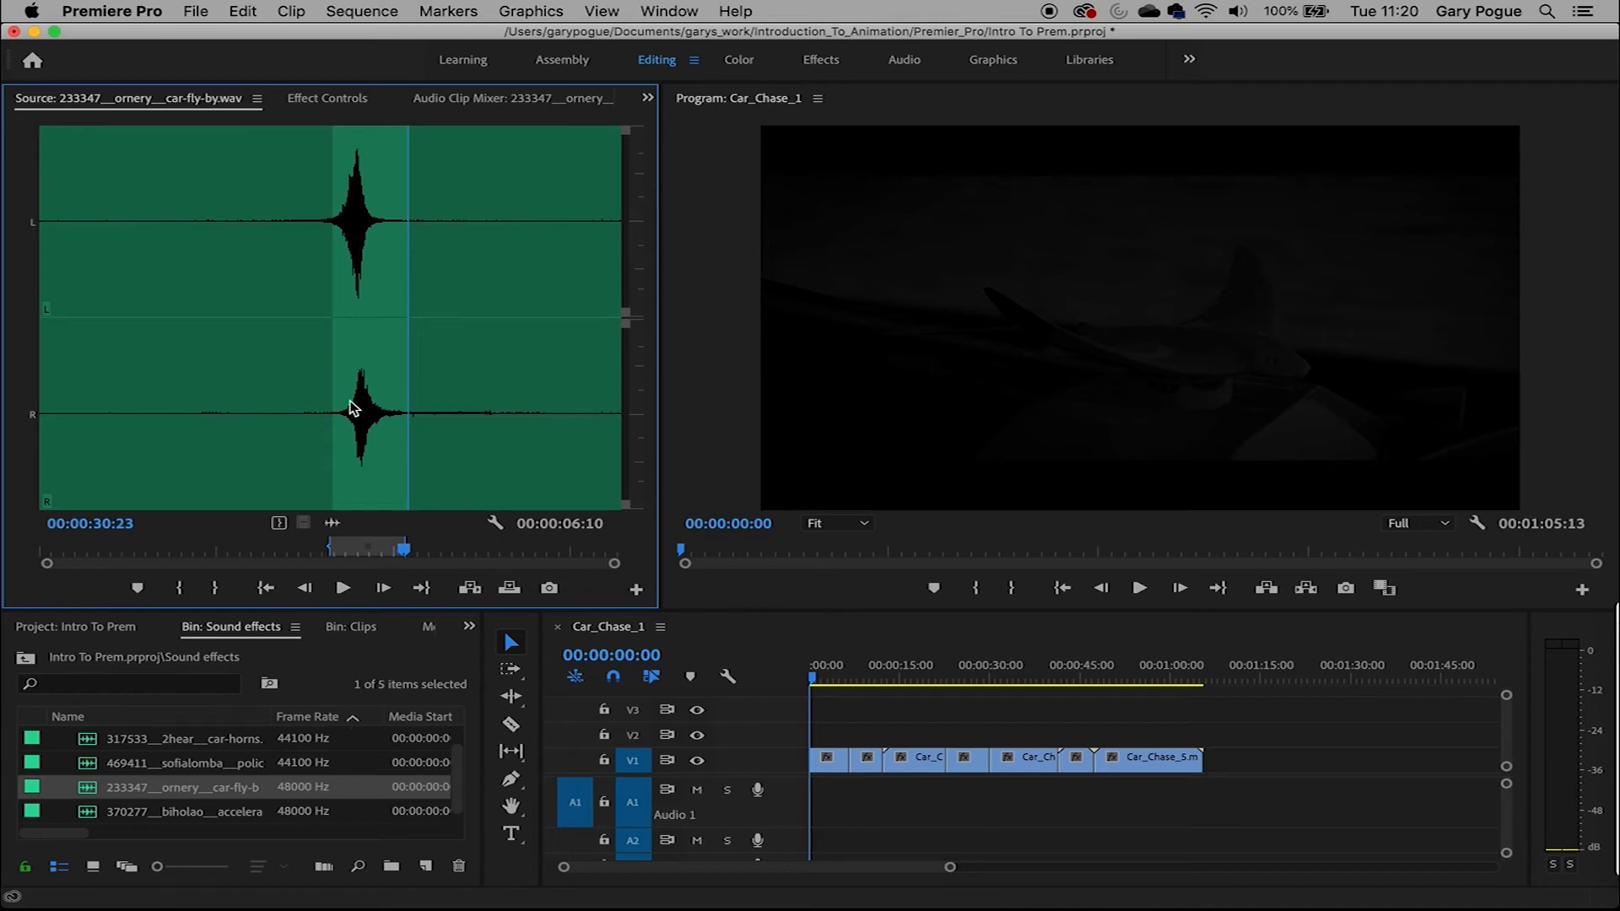
Place the marked section of car-fly-by.wav on audio track A1 starting at 00:00:15:21, and play it with the video
drag(833, 675, 909, 675)
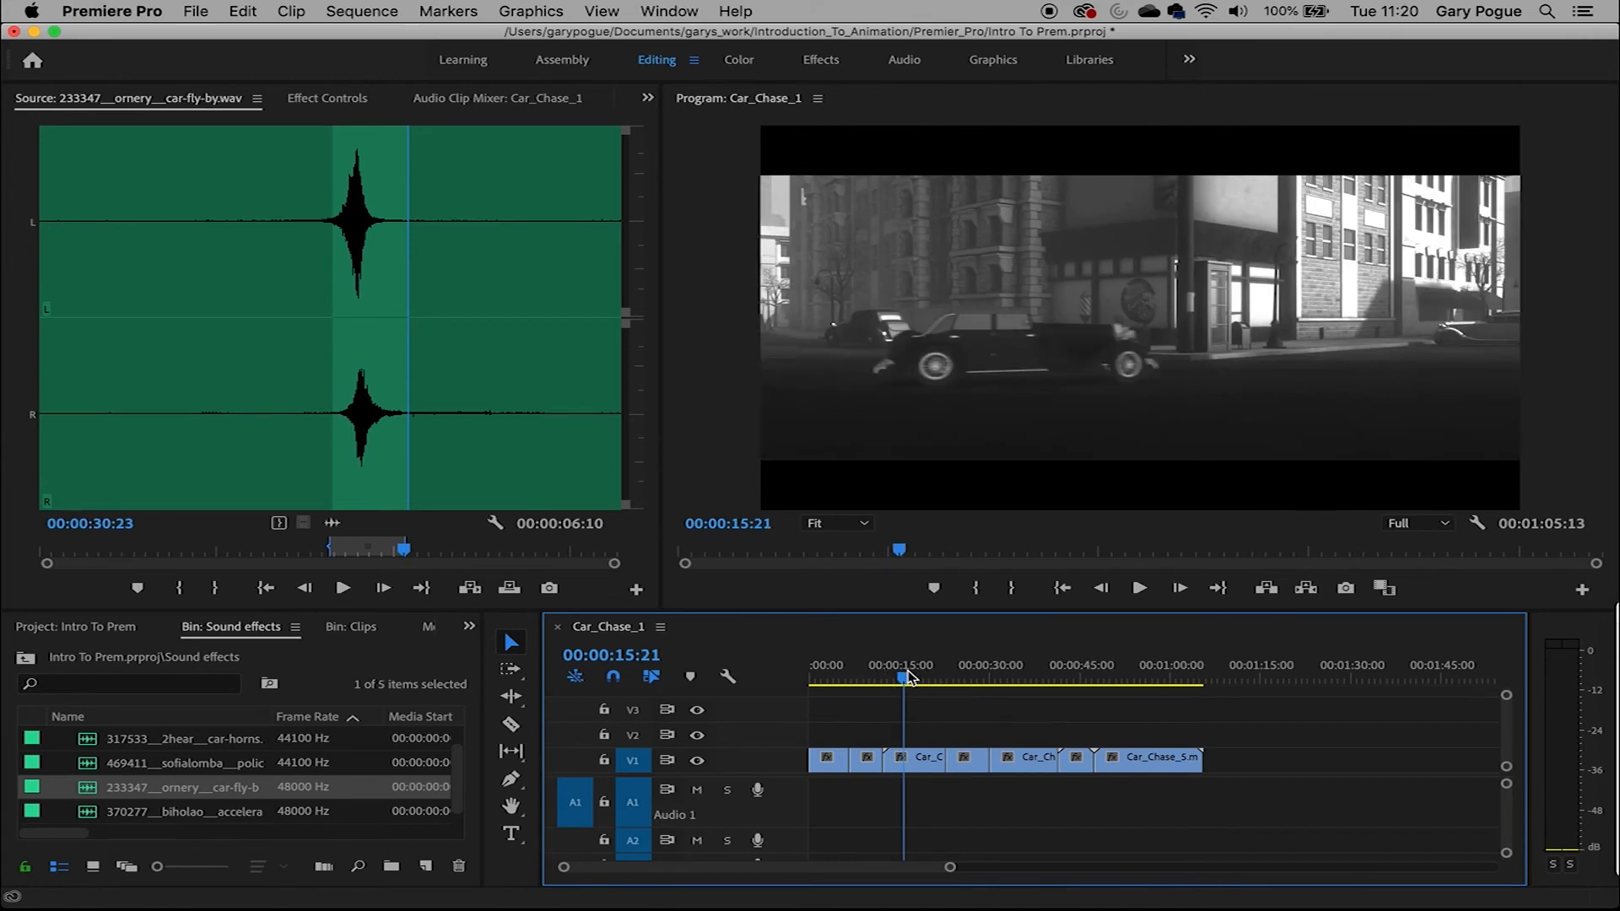
drag(375, 403, 920, 796)
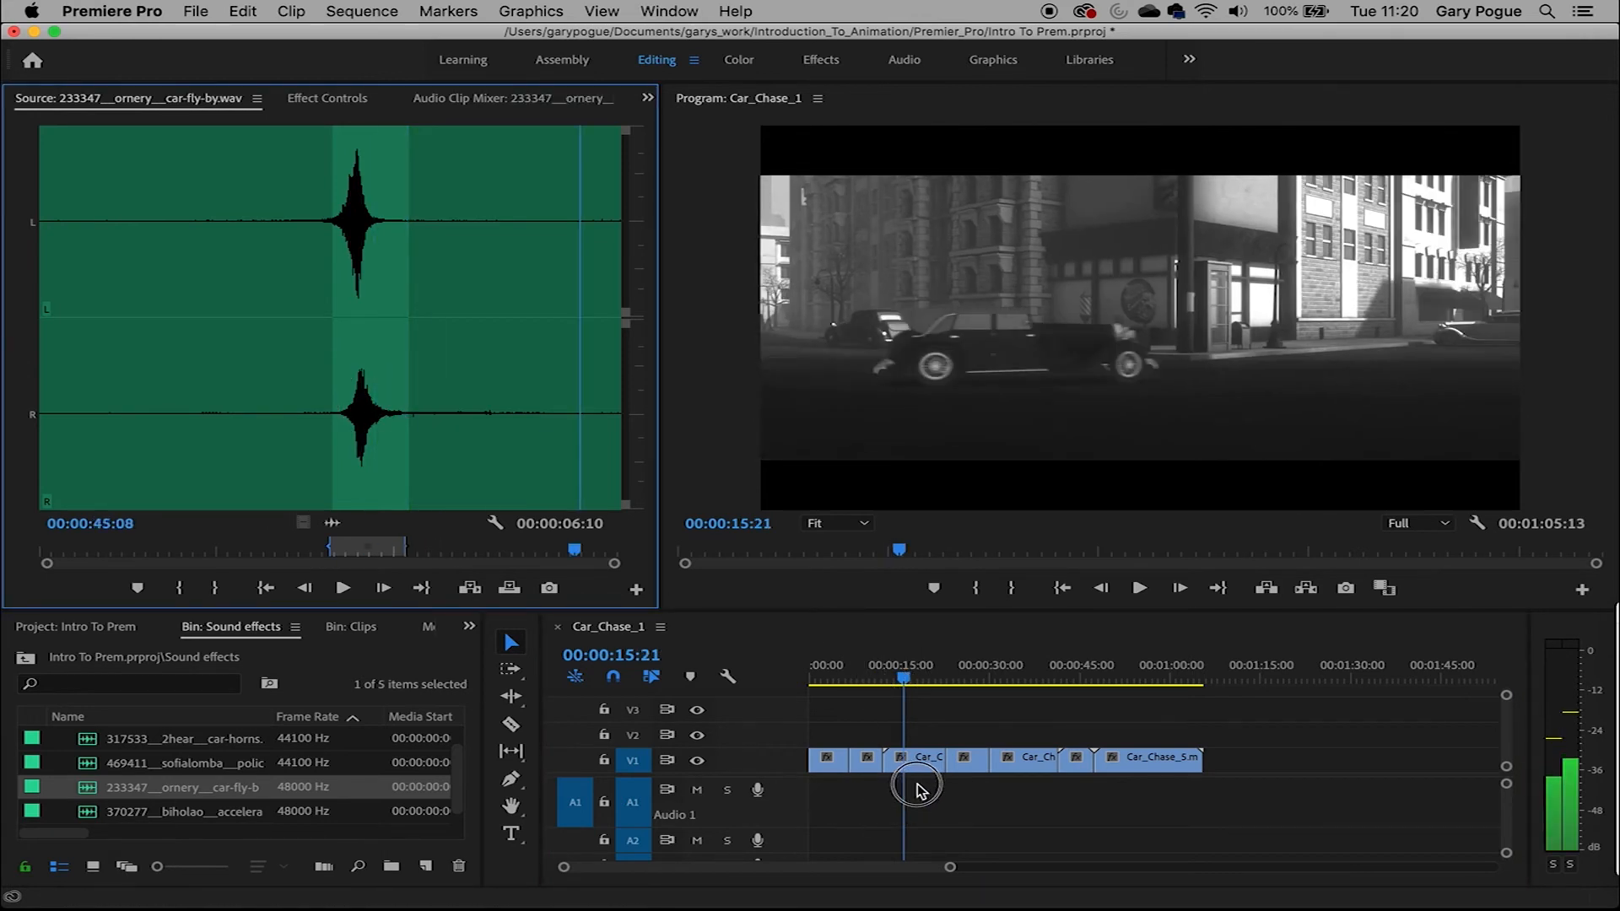
drag(330, 523, 915, 805)
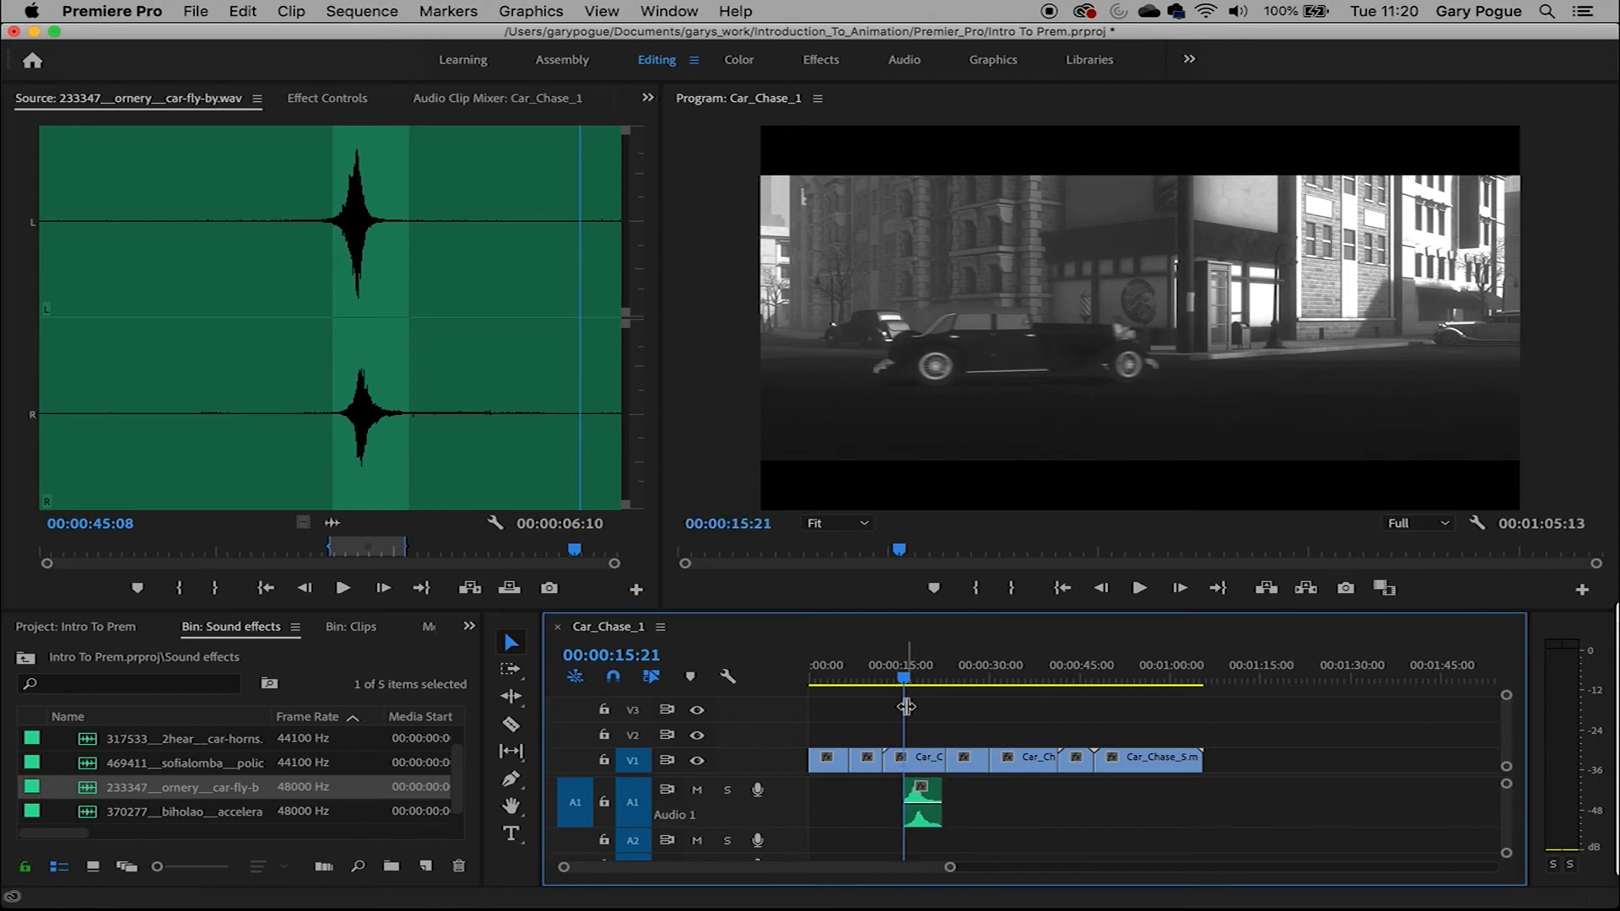
key(space)
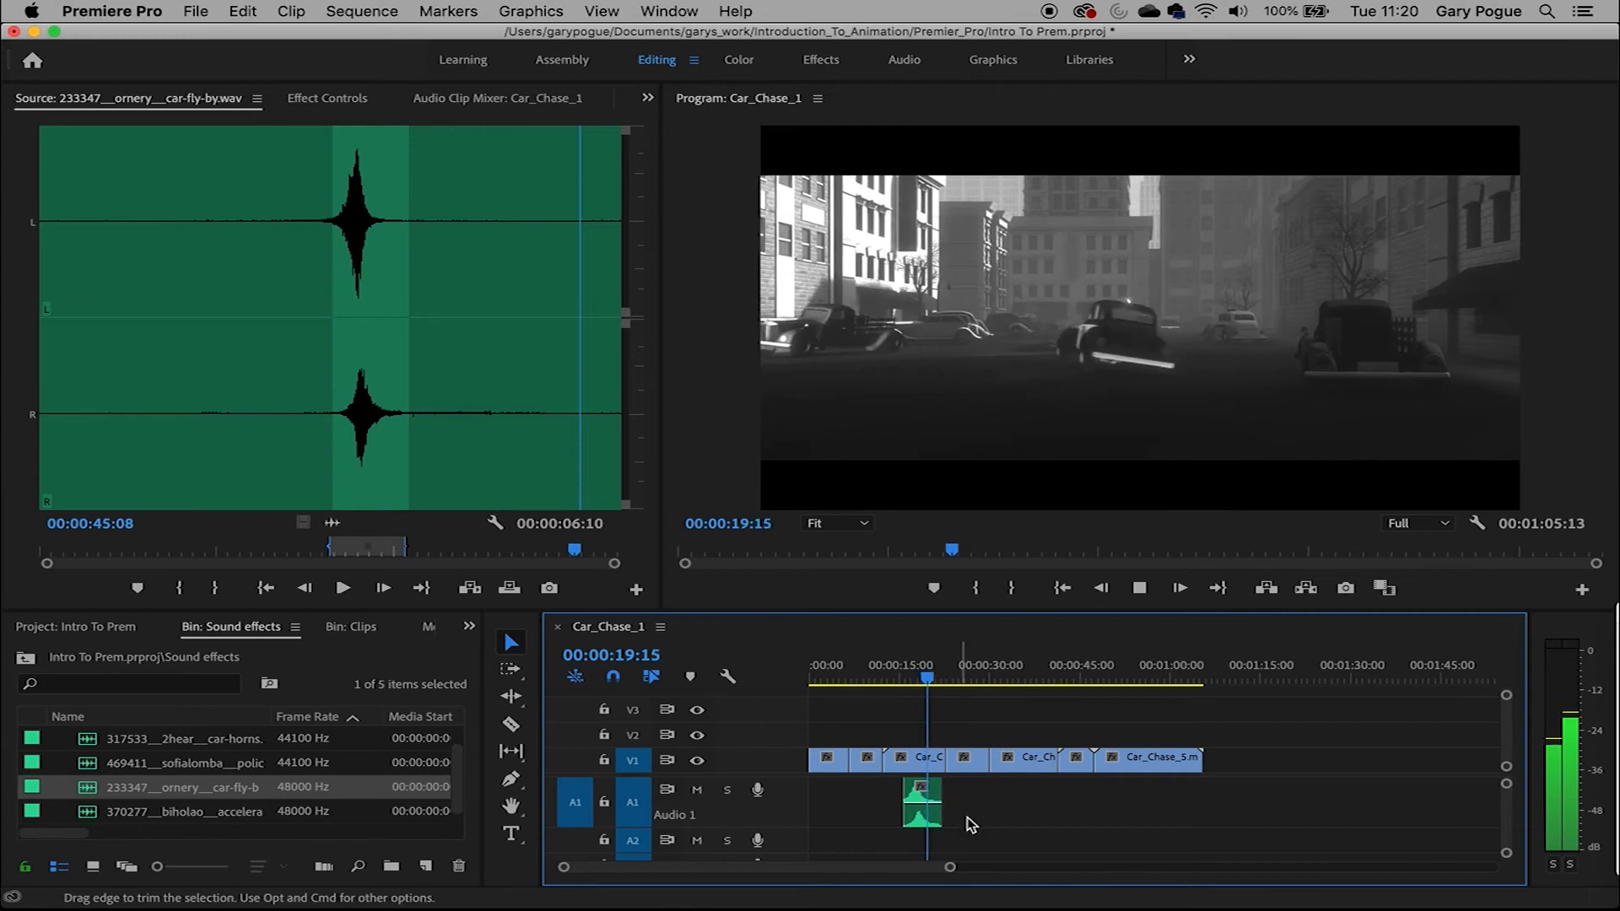
key(space)
Move the fly-by clip on A1 earlier to start at about 00:00:14, and play the sequence from 00:00:11:20
drag(950, 866, 842, 872)
click(1094, 796)
drag(1094, 796, 1052, 797)
click(965, 676)
drag(965, 676, 904, 680)
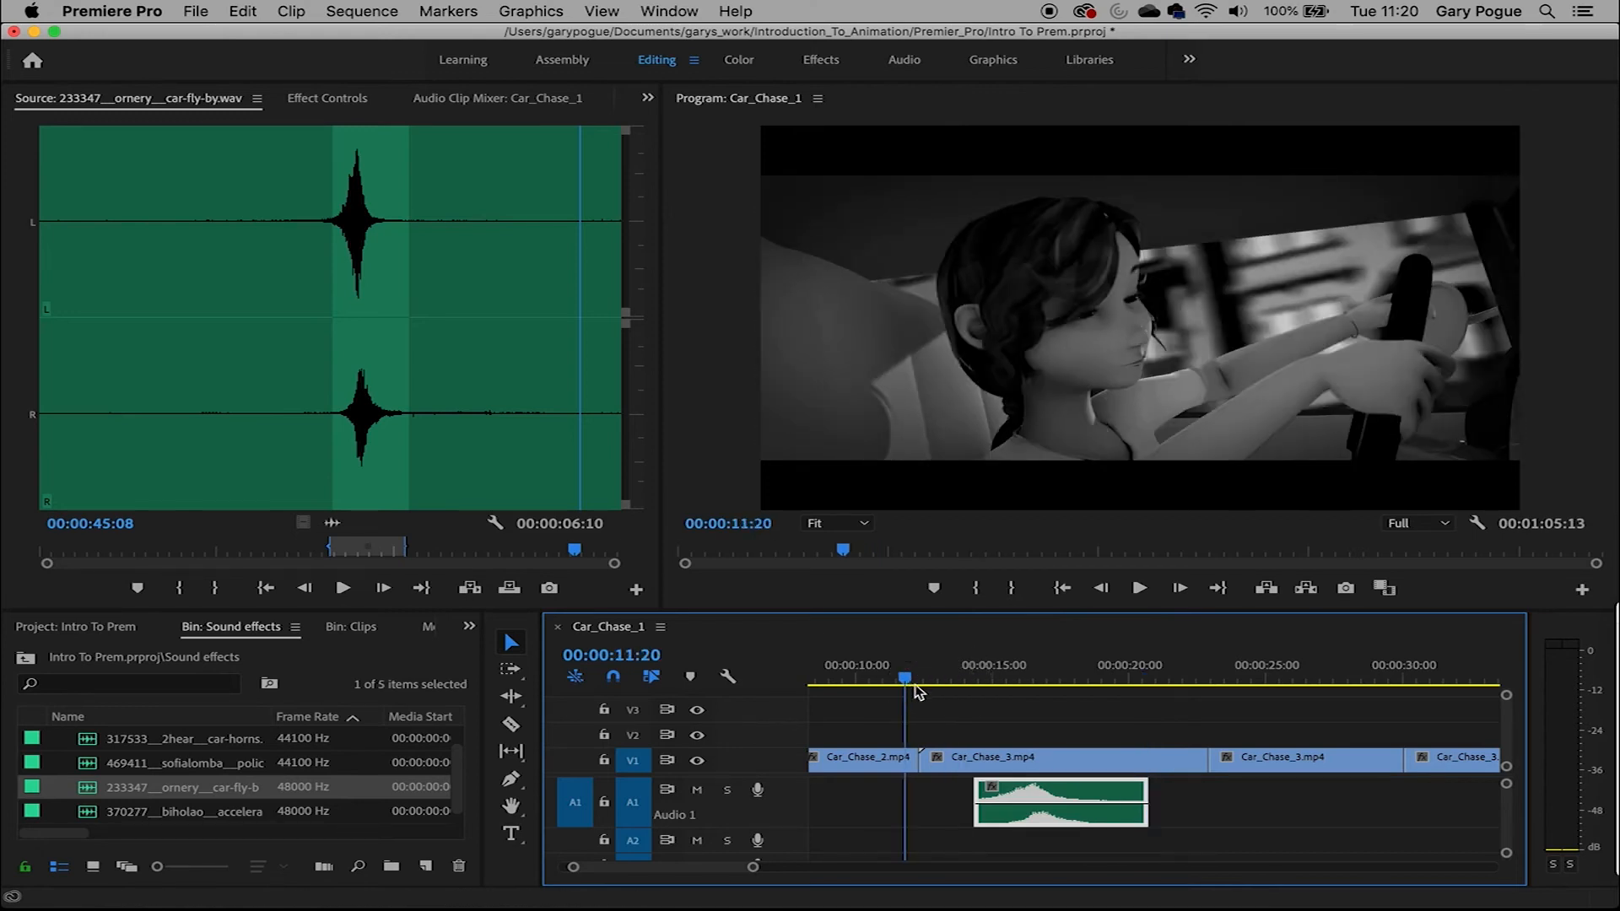
key(space)
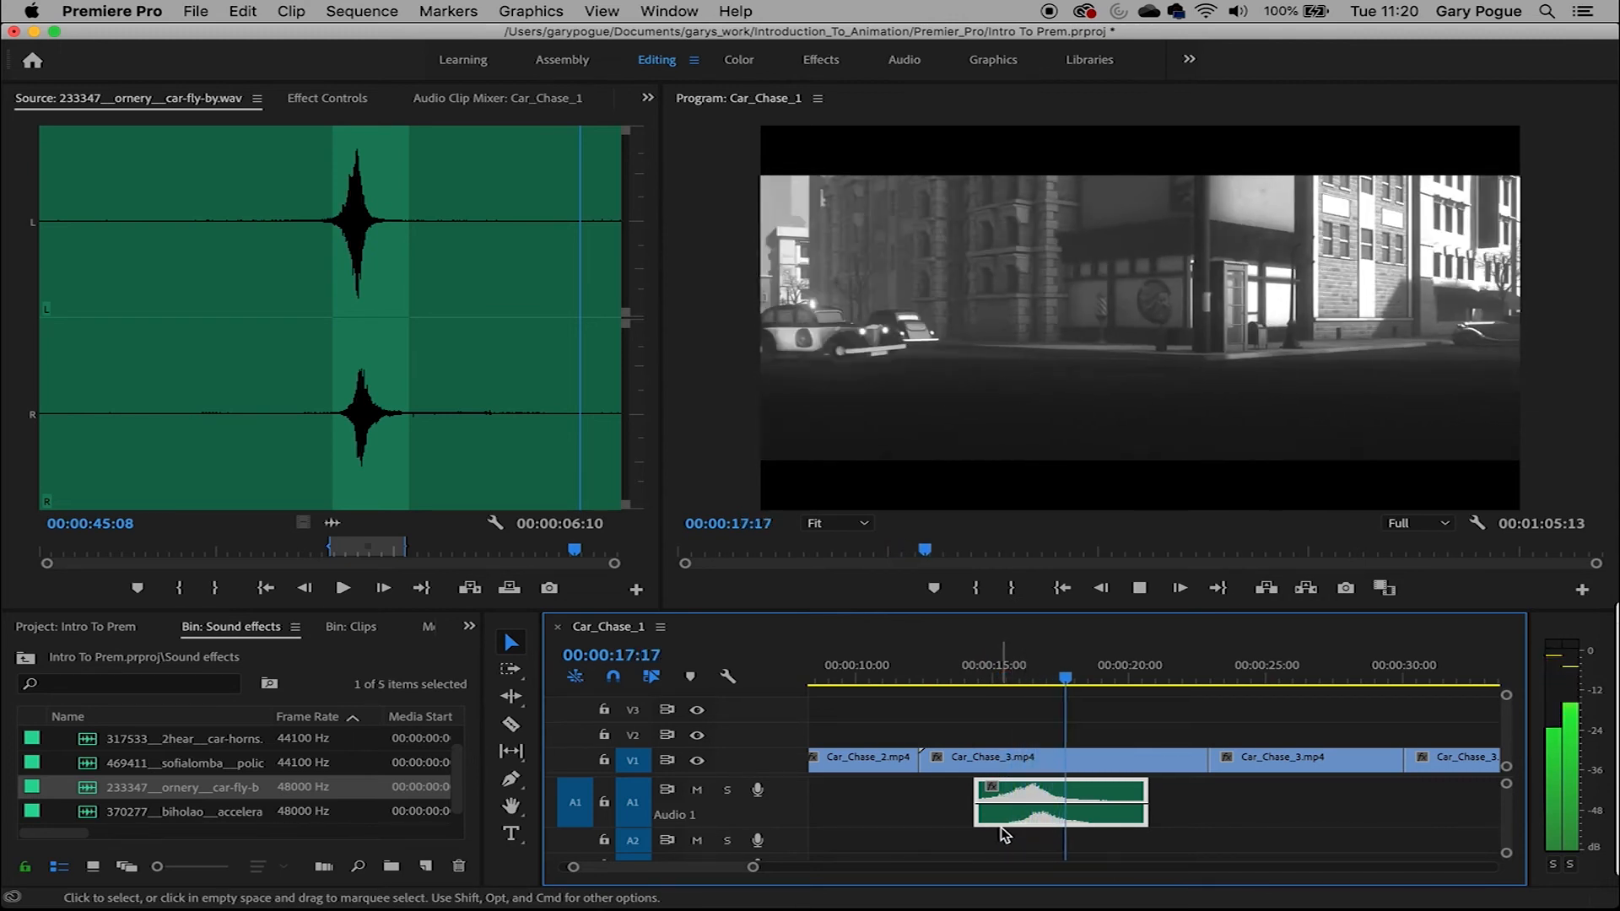
key(space)
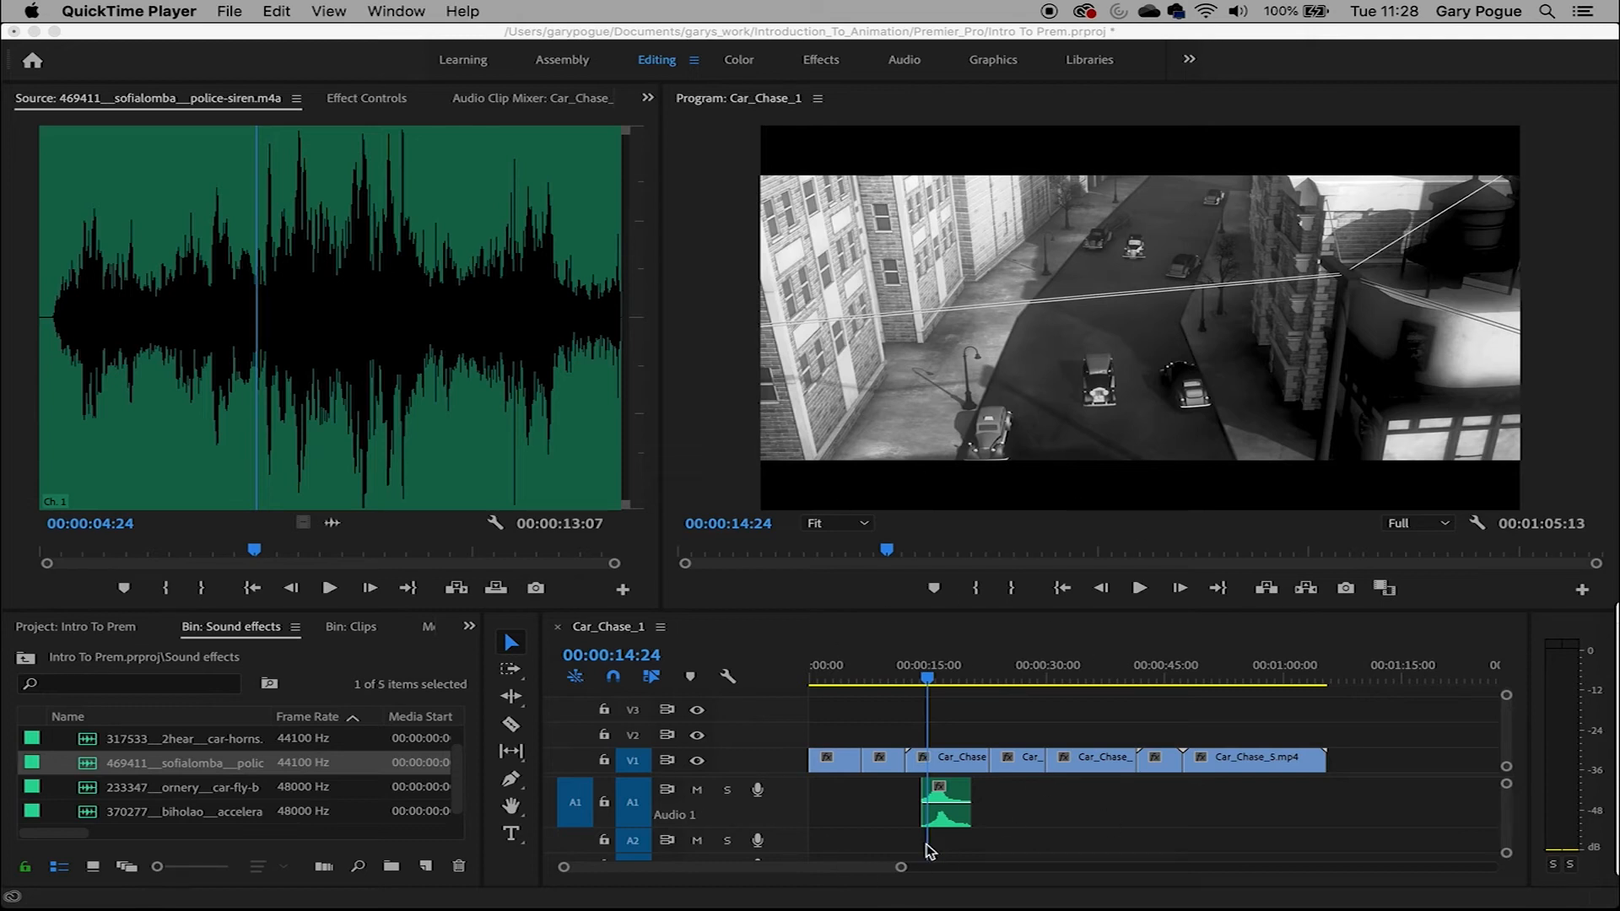
Resize the workspace so the timeline and bin areas are slightly taller and the two monitors slightly shorter
click(1143, 620)
drag(1141, 610, 1143, 550)
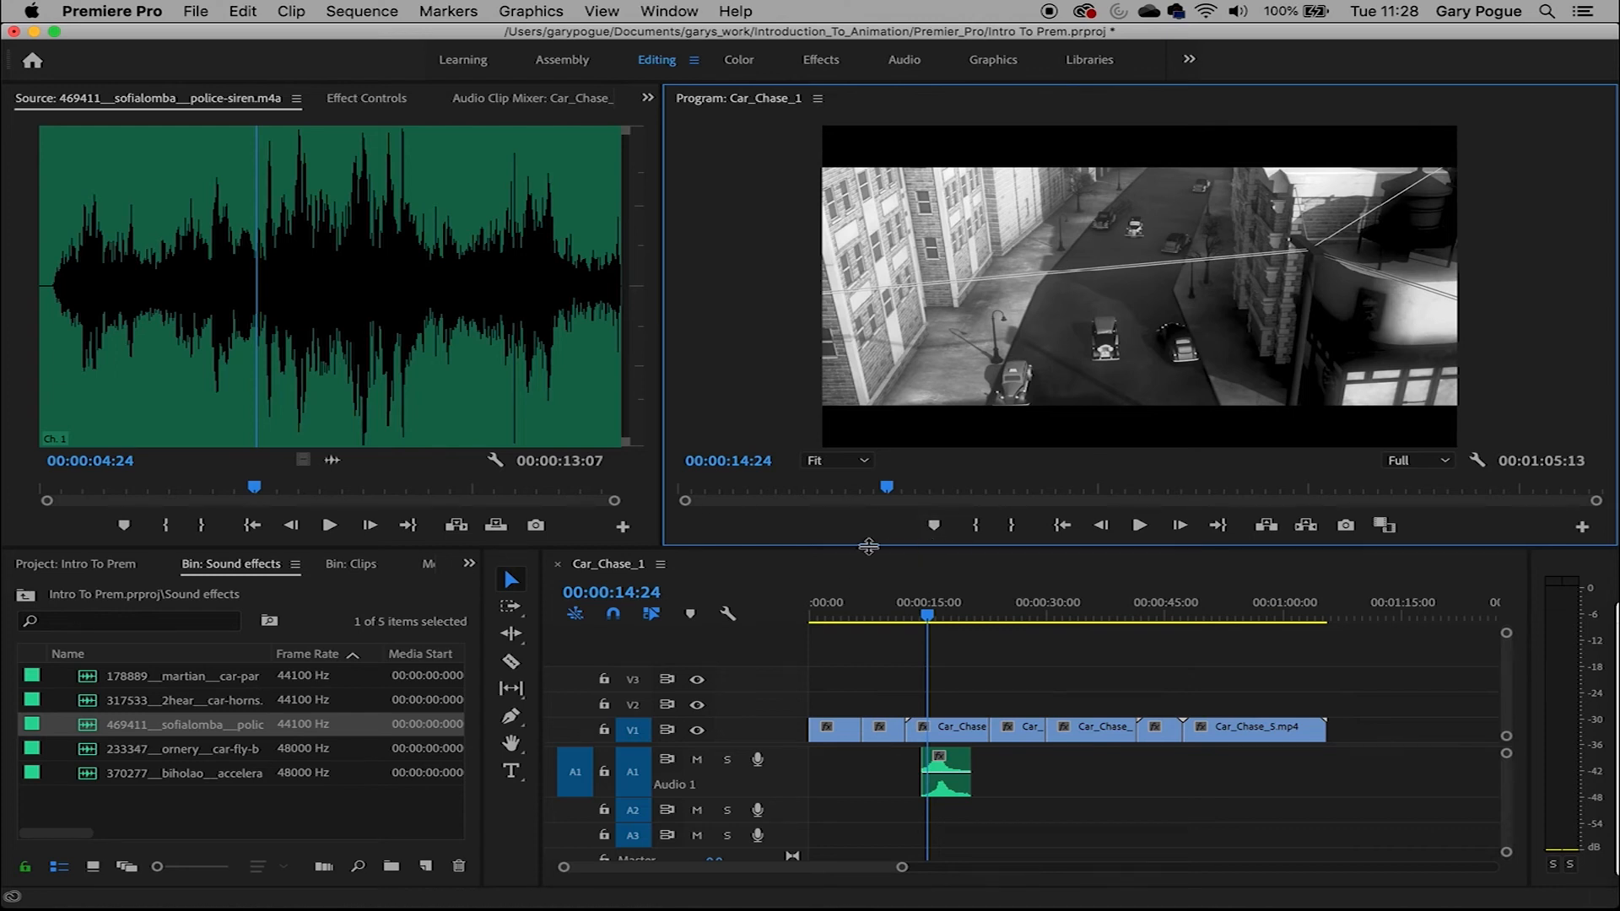
drag(869, 547, 873, 583)
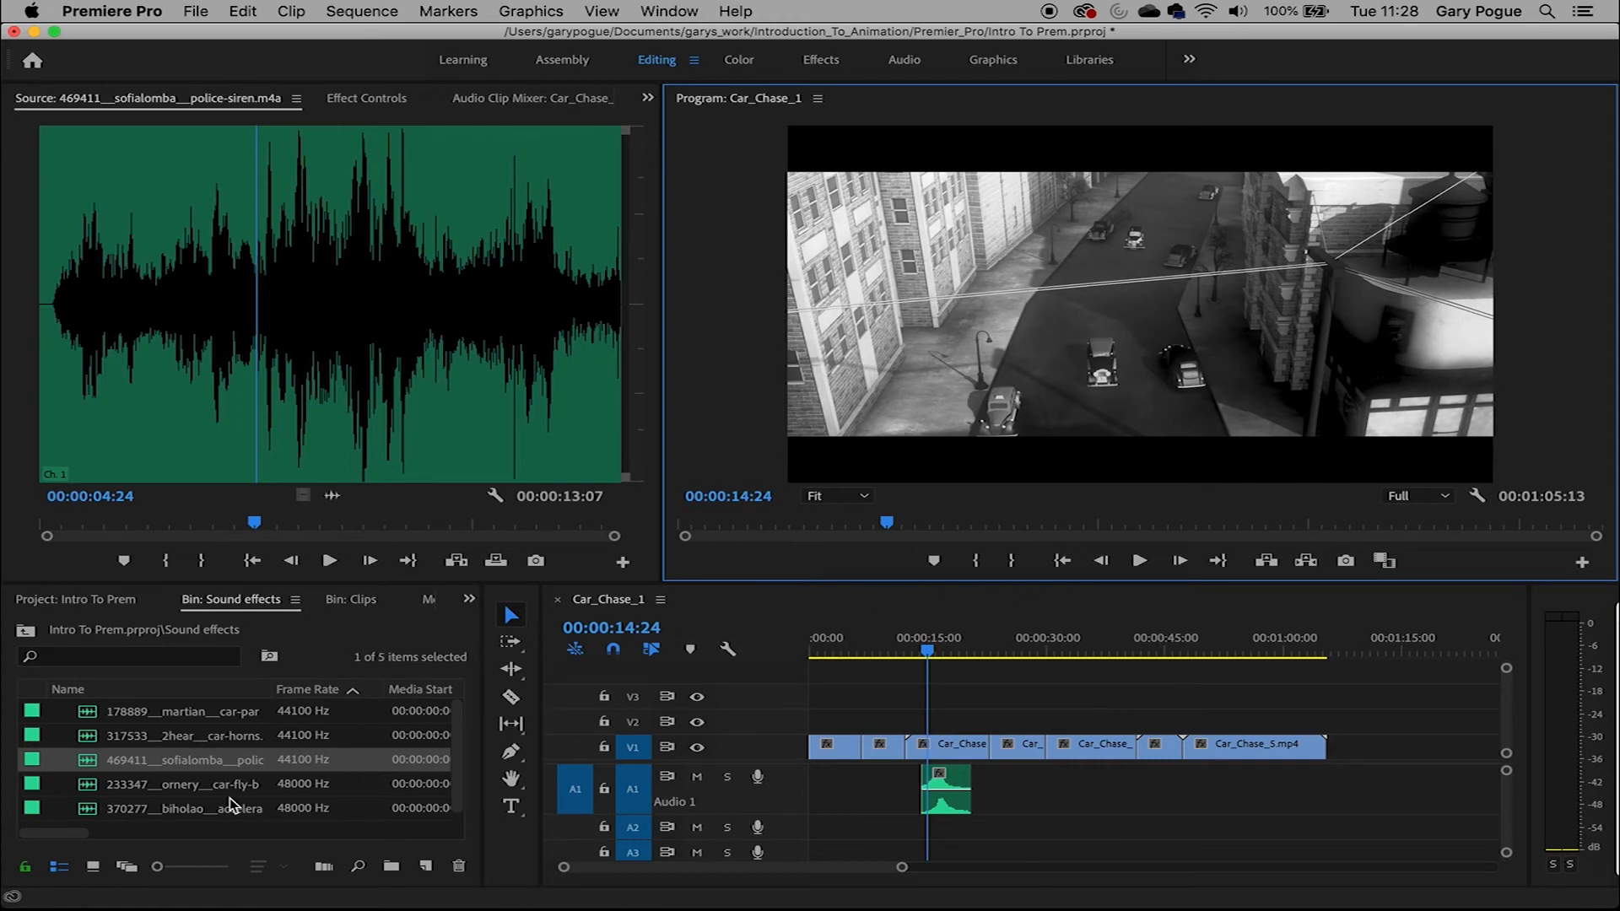
Load police-siren.m4a into the Source monitor and play part of the siren sound
click(199, 760)
double_click(281, 761)
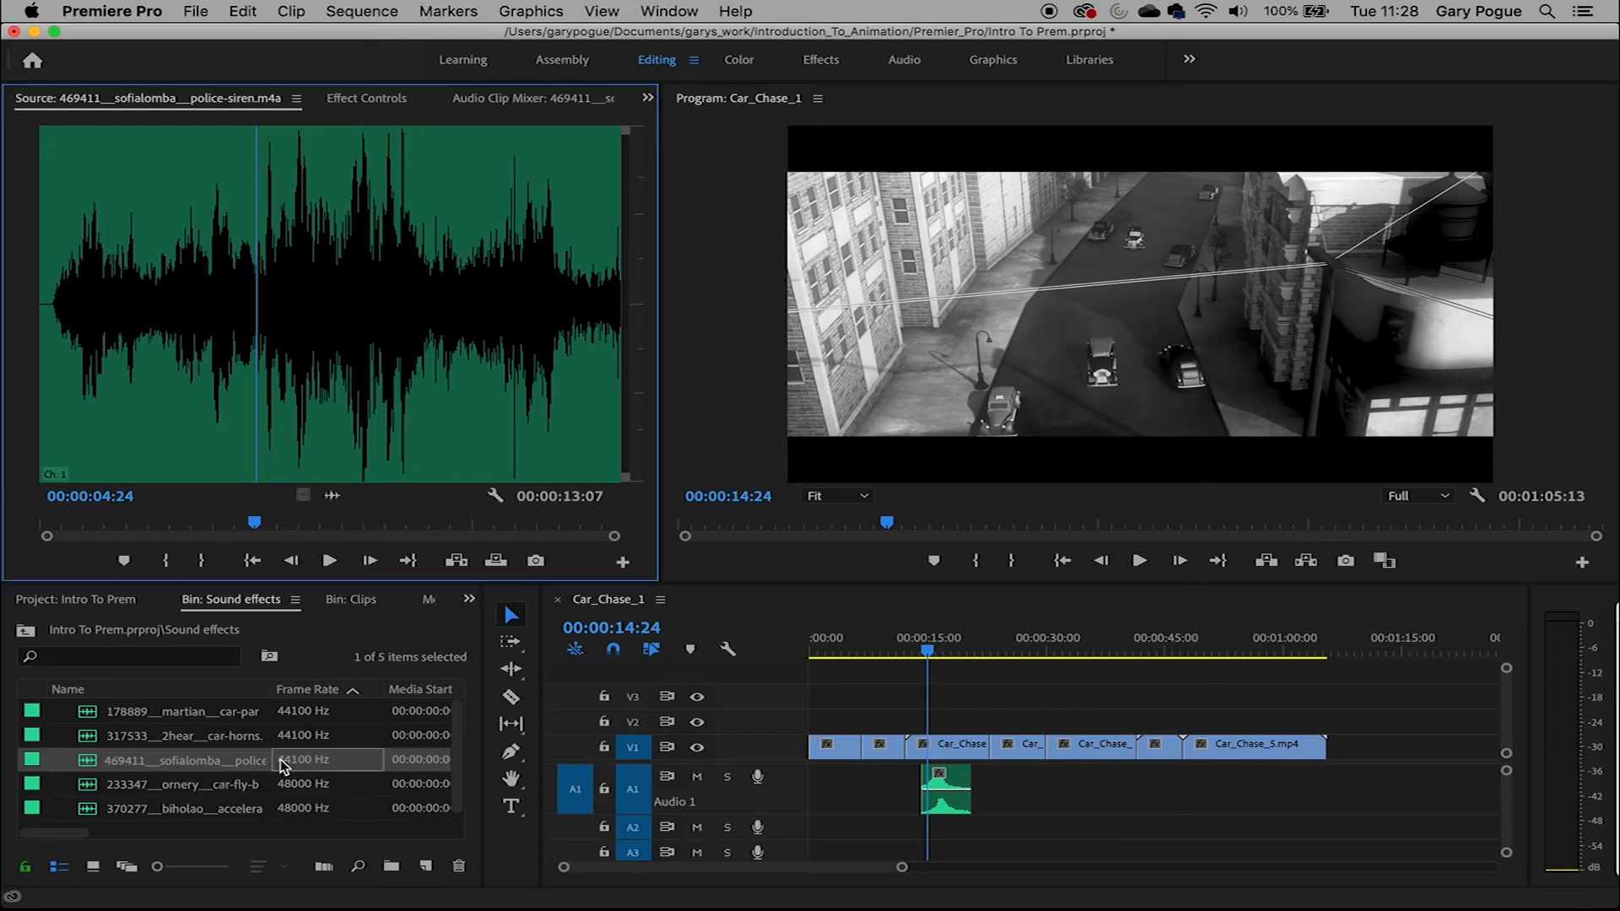
click(330, 562)
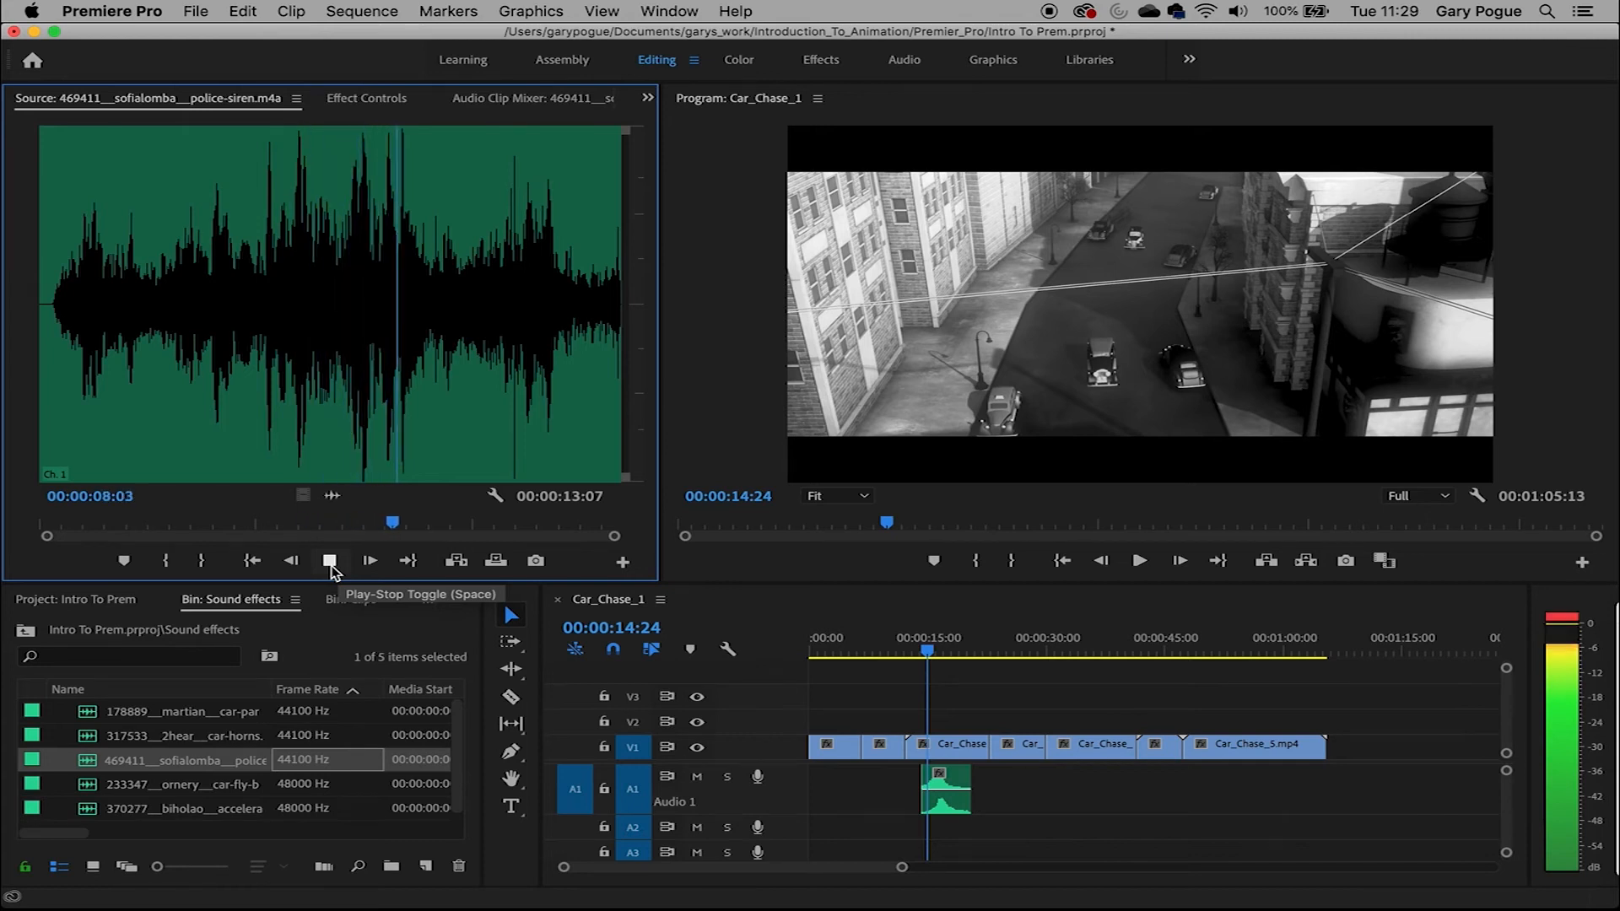
click(330, 561)
Play the sequence from near the start of the first Car_Chase_3.mp4 piece through the fly-by sound
drag(926, 657, 909, 658)
key(space)
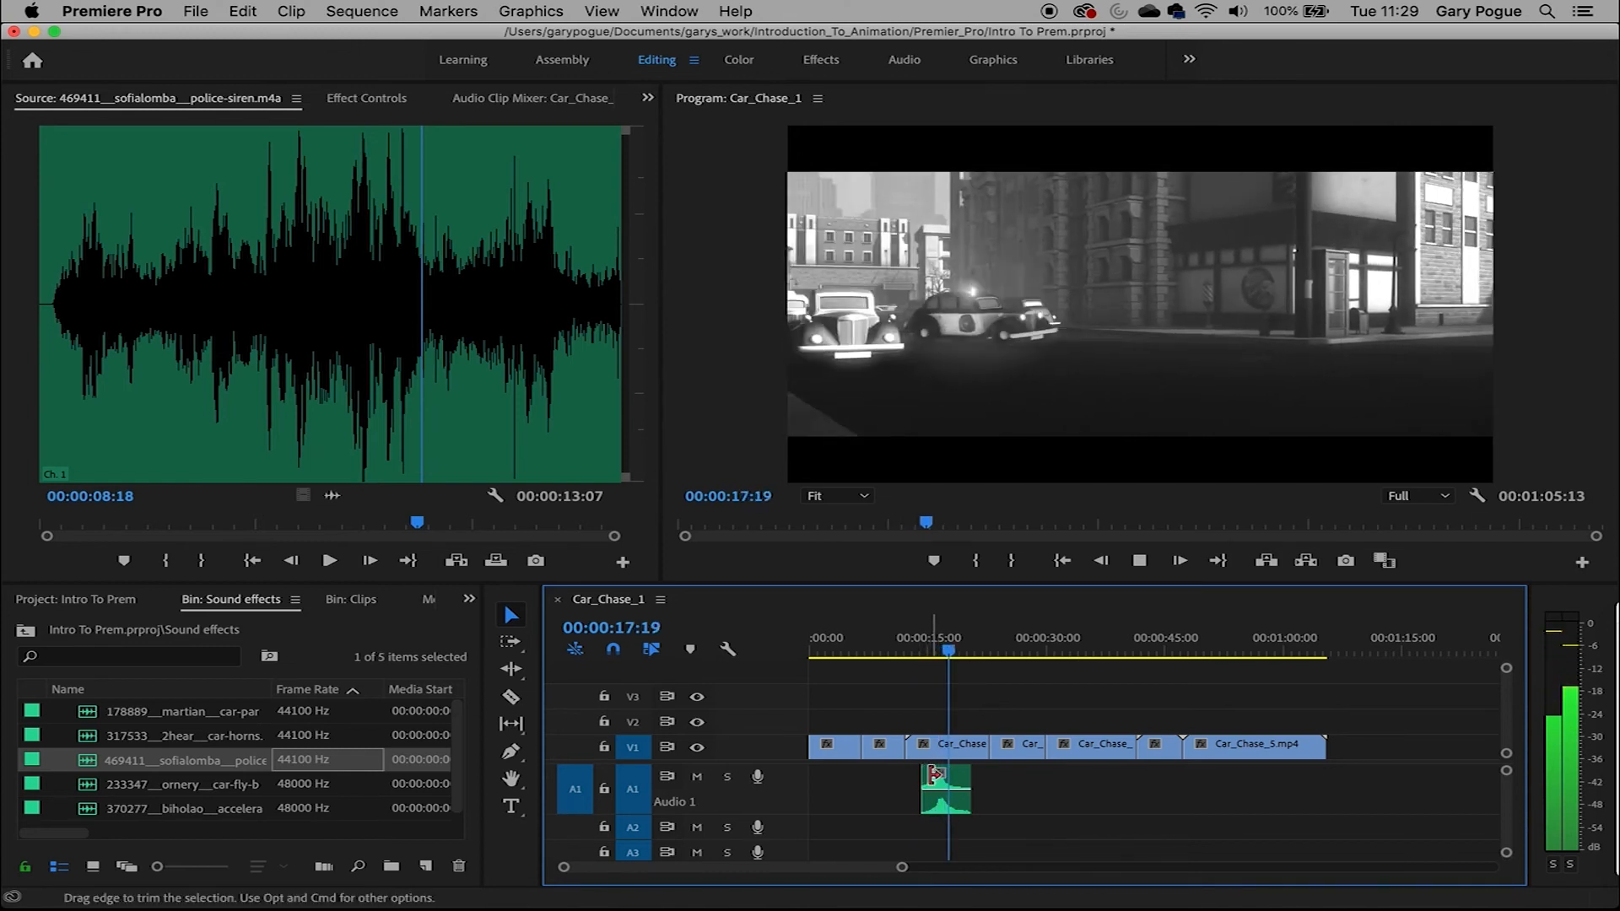
key(space)
Place the whole police-siren.m4a on audio track A2 at the start of the first Car_Chase_3.mp4 piece, and play it briefly
drag(957, 651, 905, 654)
drag(289, 299, 475, 447)
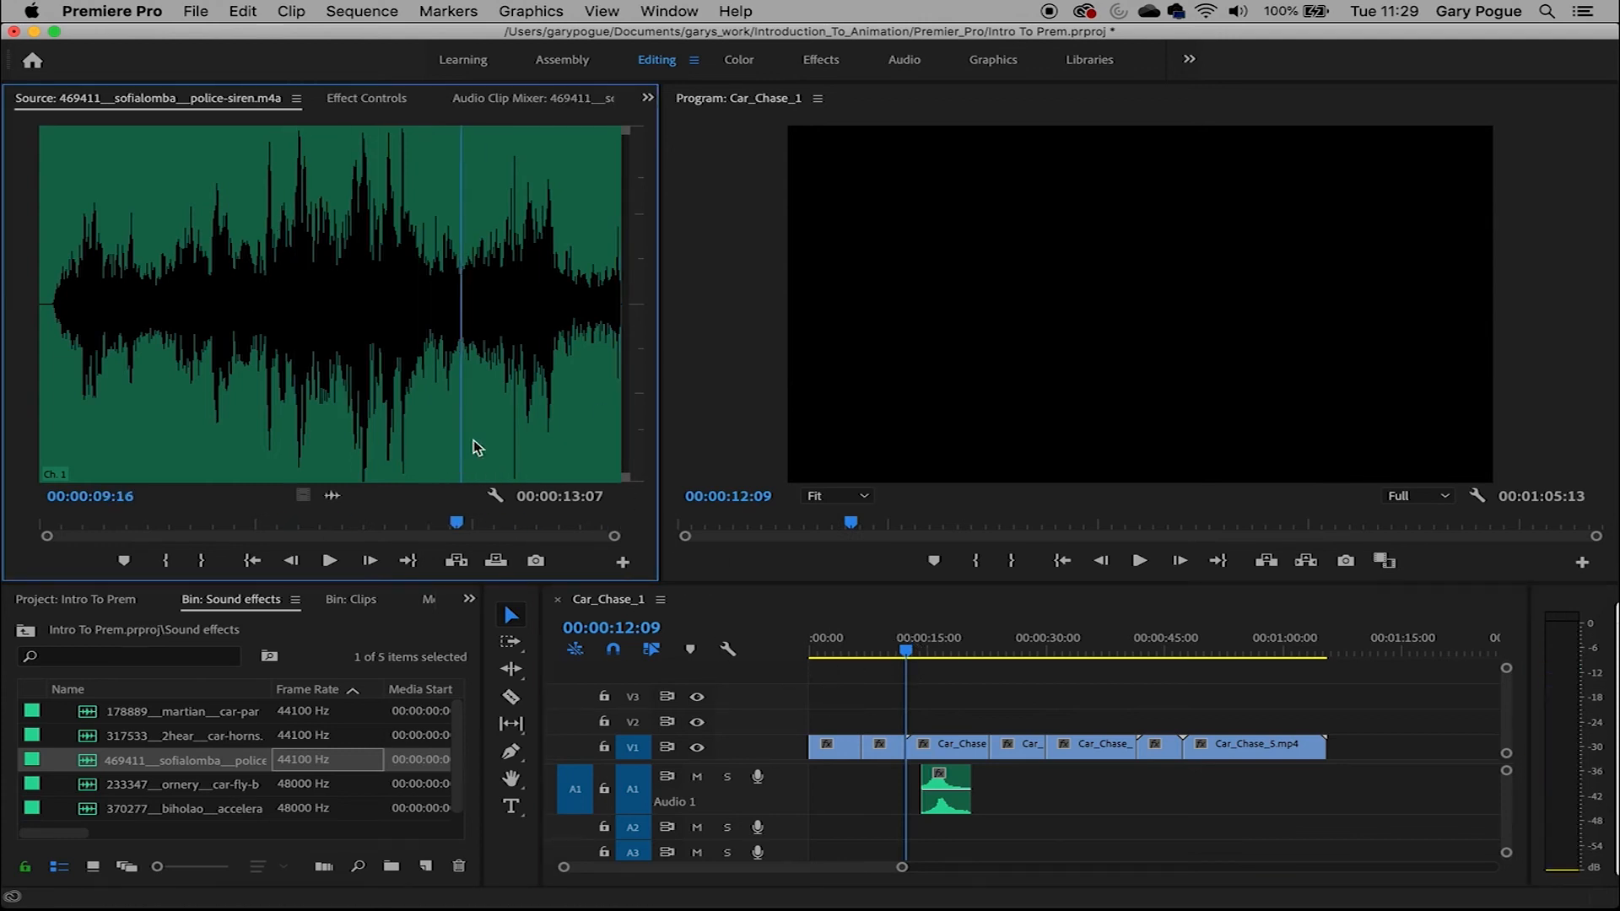
click(177, 762)
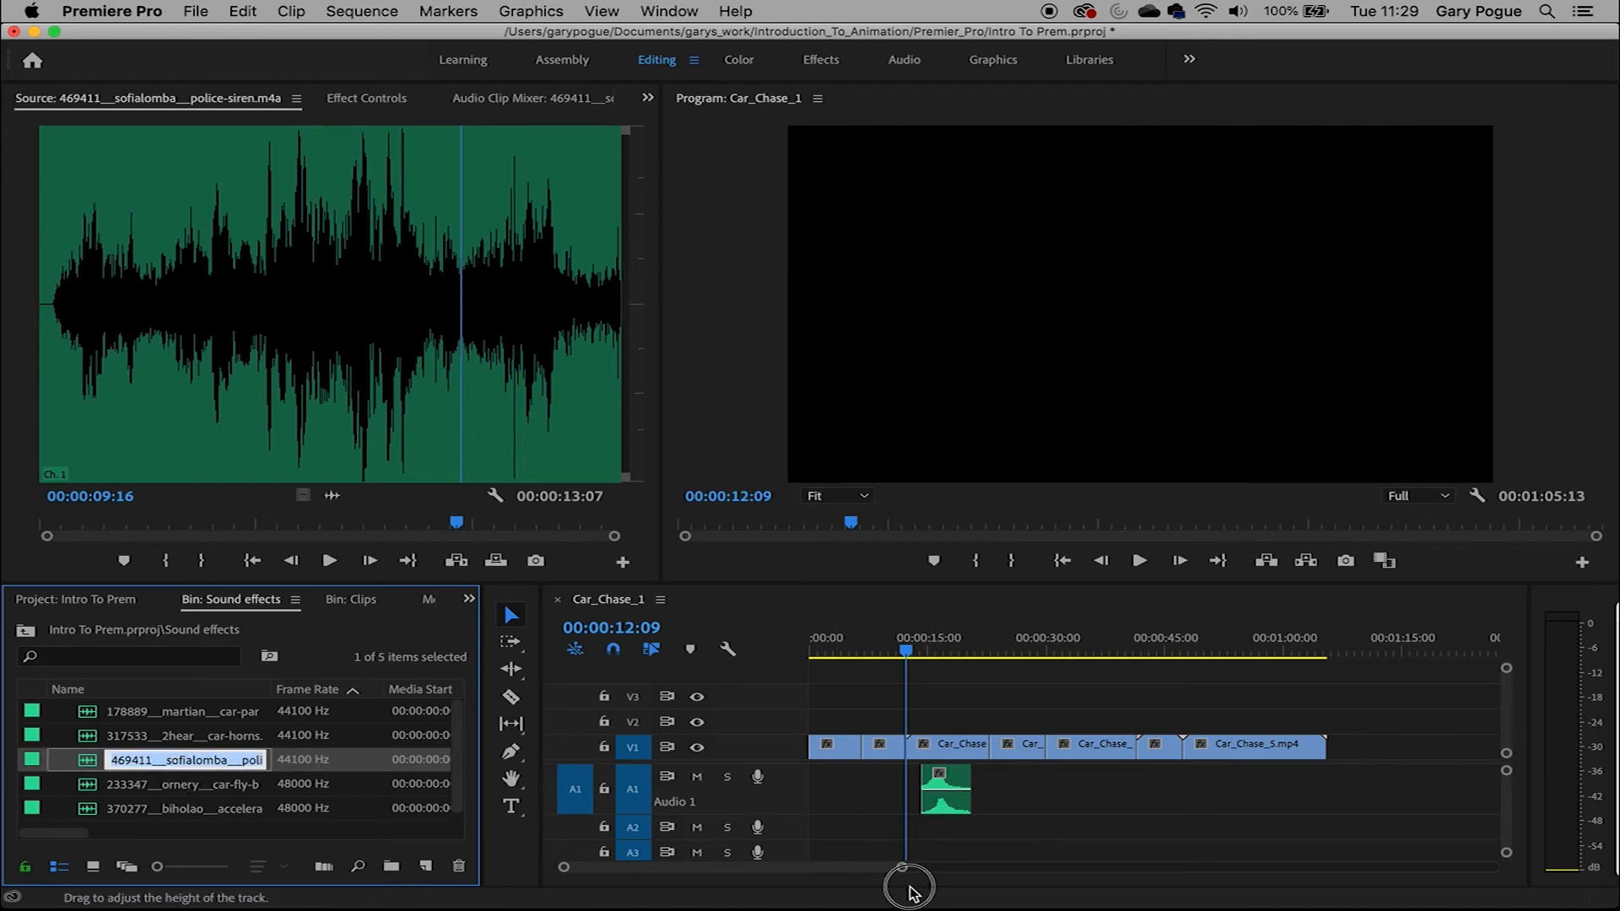
click(315, 764)
click(224, 762)
mouse_move(87, 770)
mouse_down()
mouse_move(991, 867)
mouse_move(896, 853)
mouse_move(927, 849)
mouse_move(893, 835)
mouse_up()
key(space)
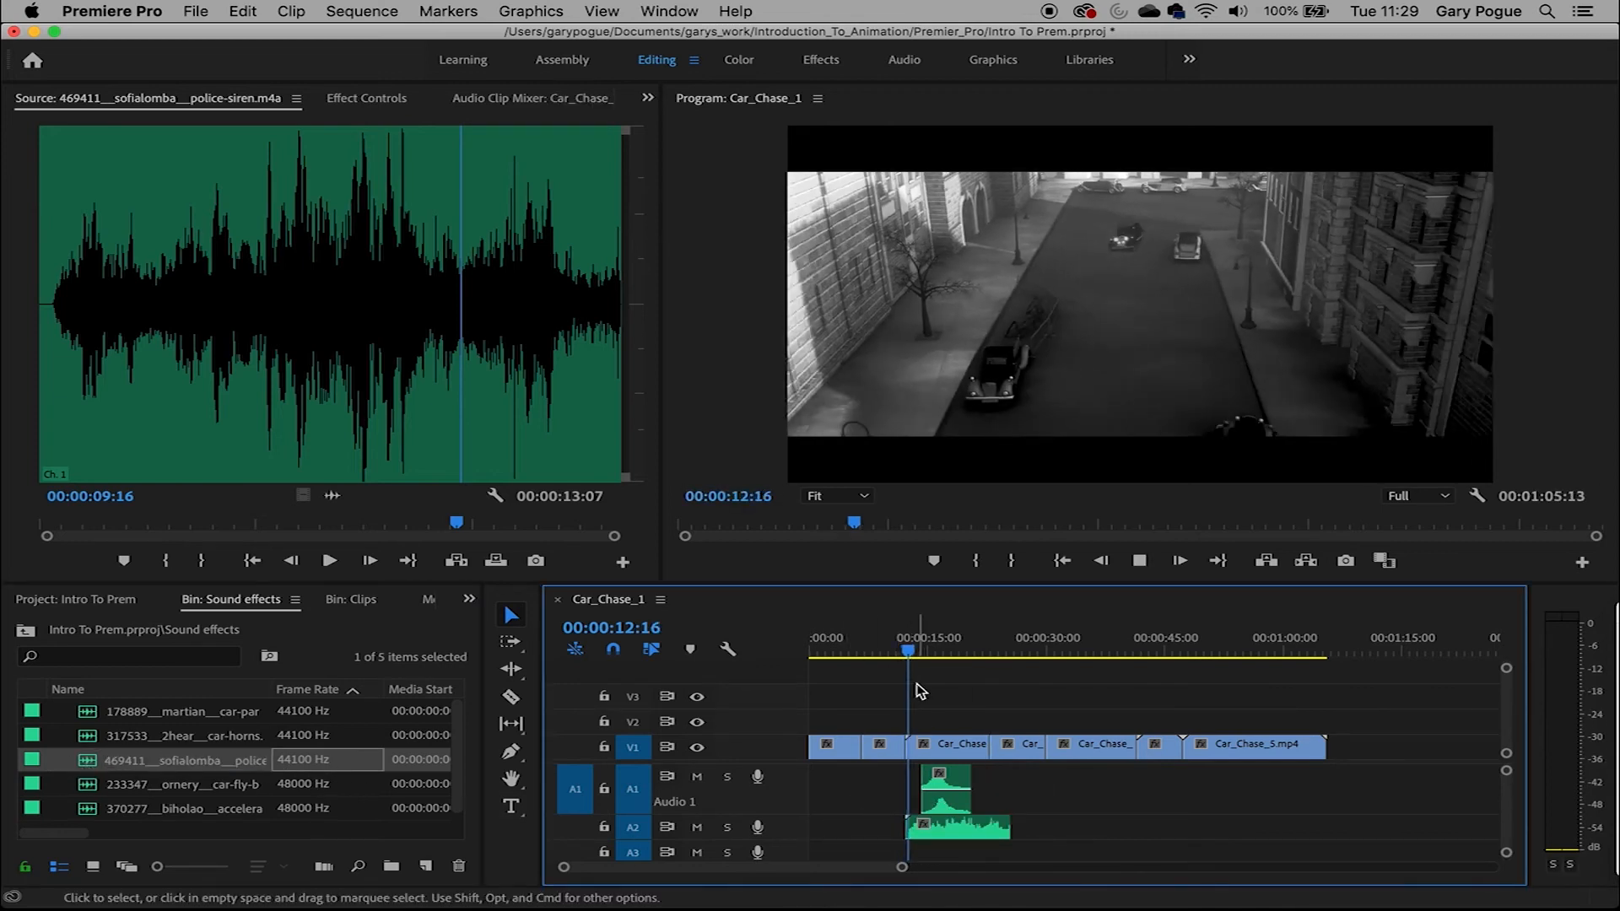
key(space)
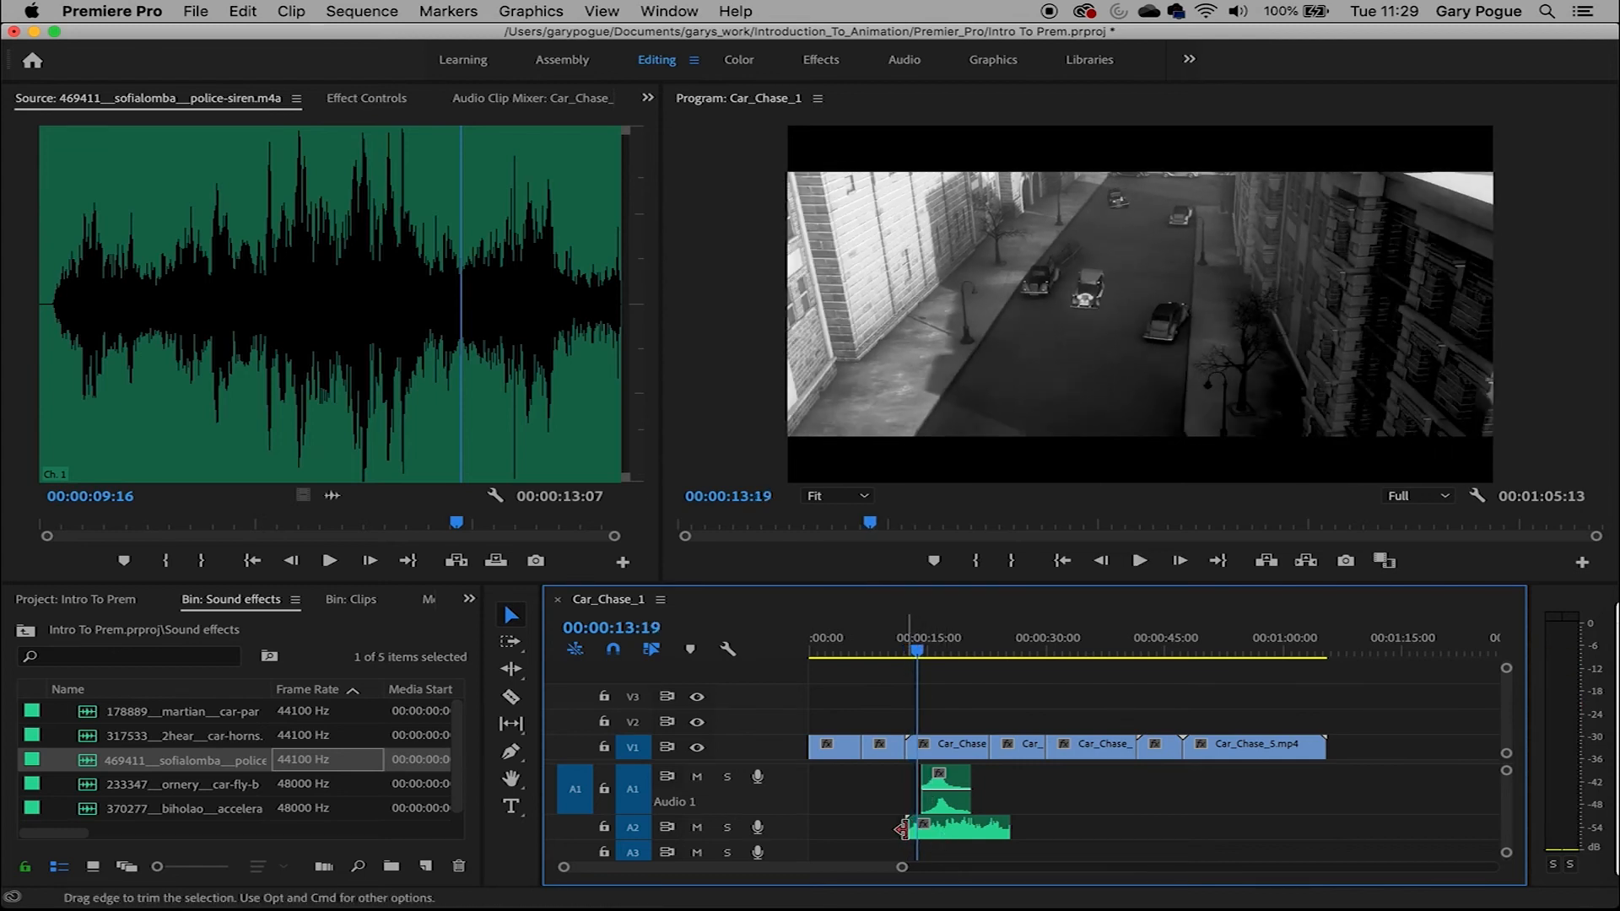
Trim about 13 frames off the start of the siren clip on A2 and move it back to begin at 00:00:12:08
drag(902, 866, 749, 866)
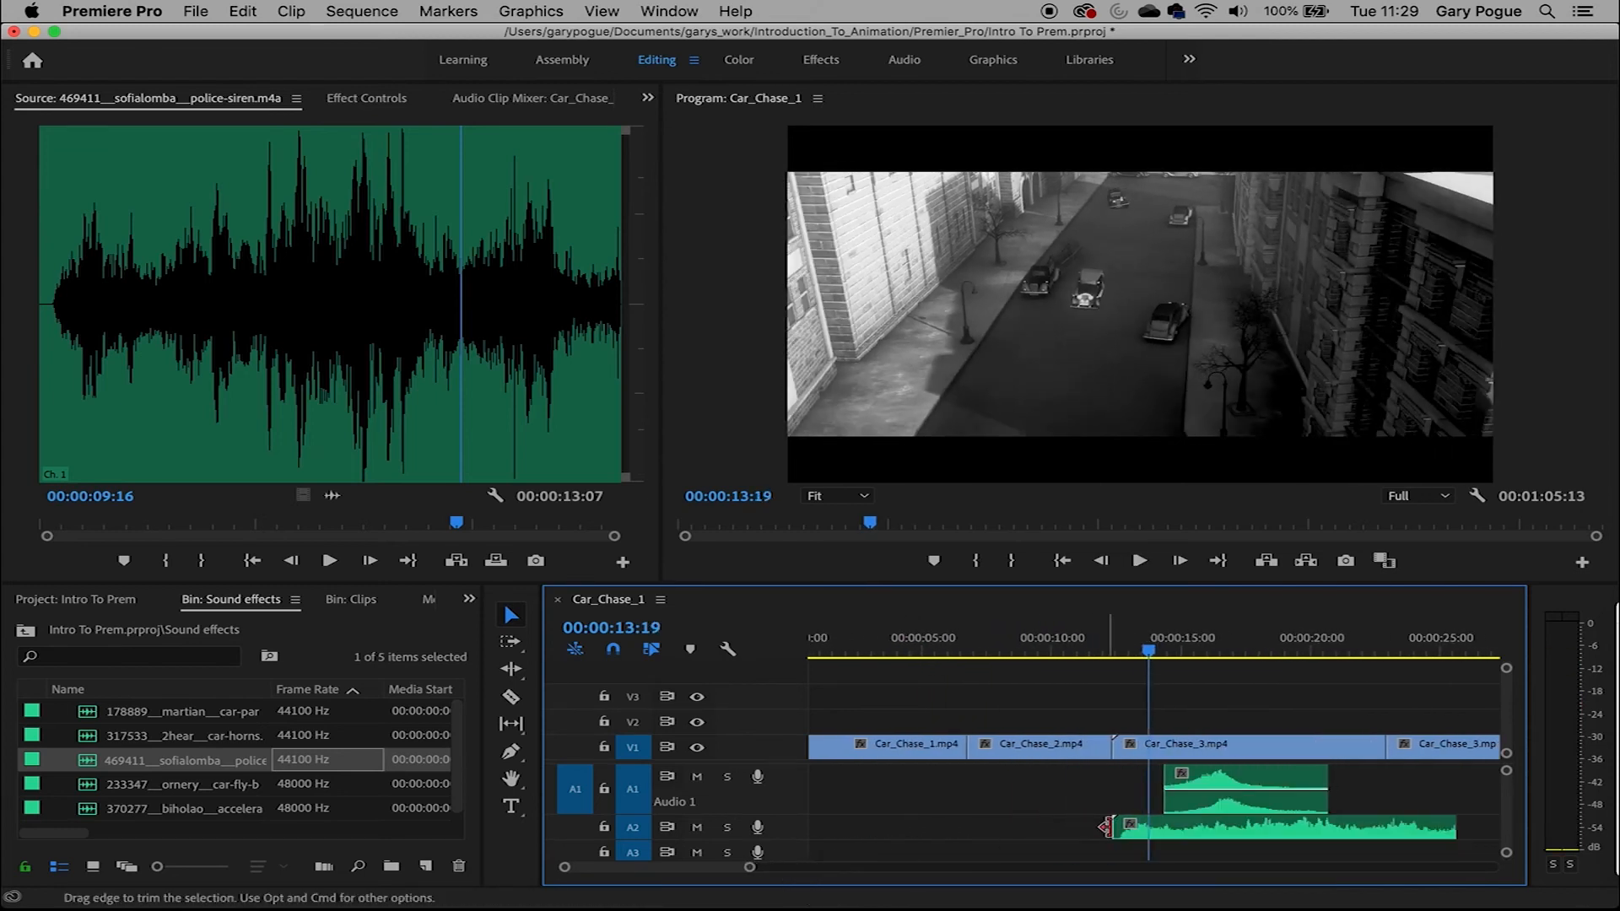
drag(1110, 828, 1126, 828)
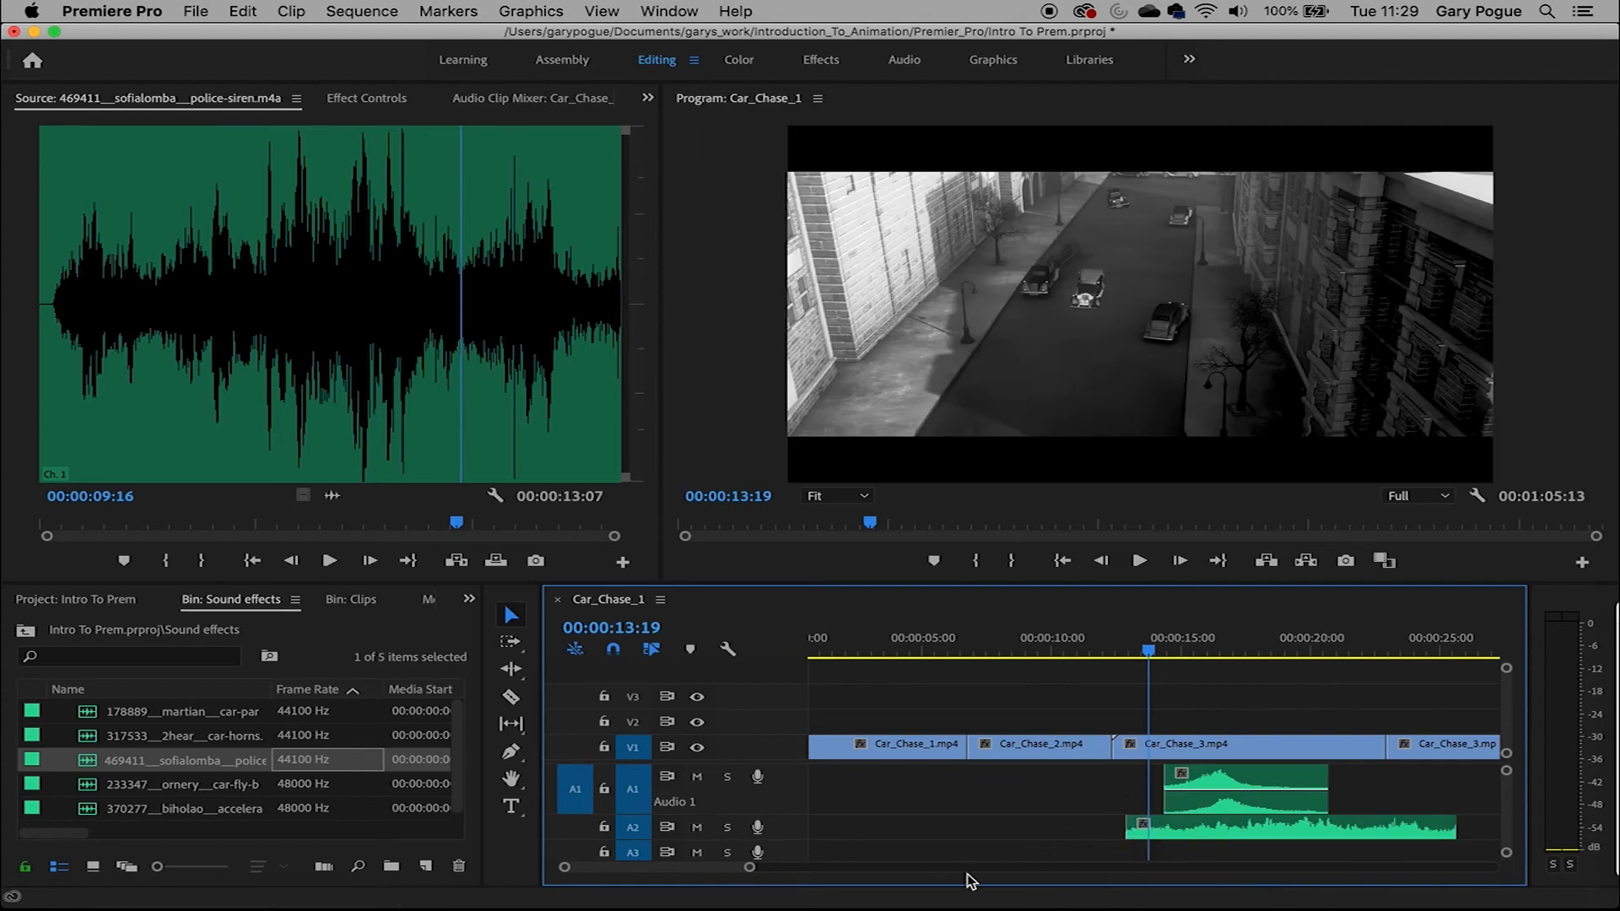
drag(713, 871, 721, 870)
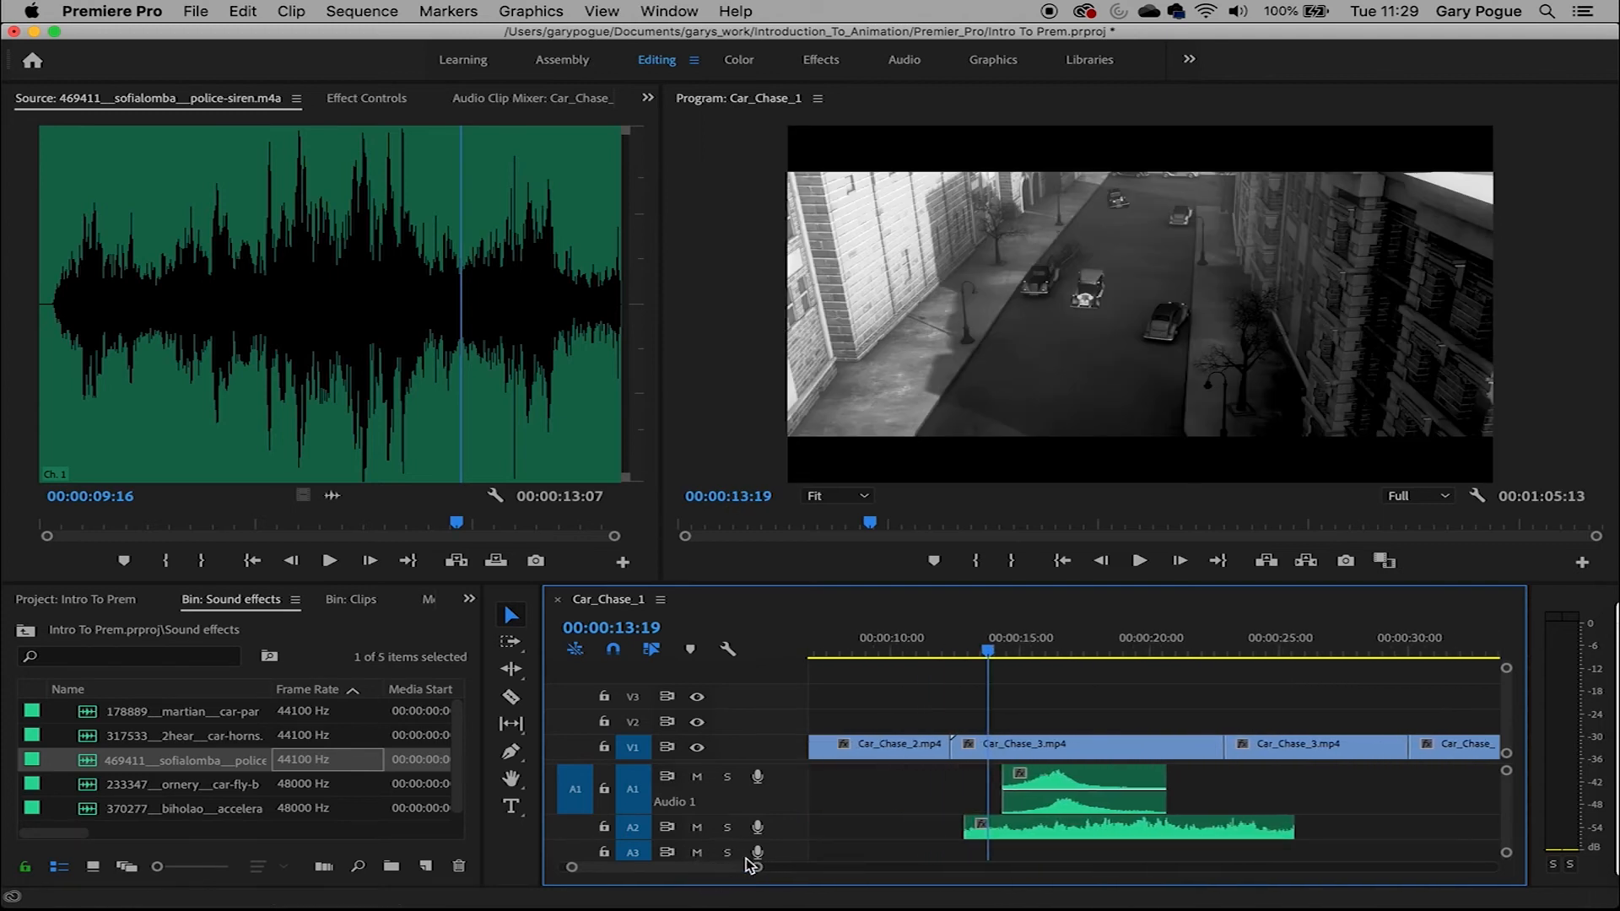
mouse_move(1051, 839)
mouse_down()
mouse_move(1036, 832)
mouse_move(1053, 838)
mouse_up()
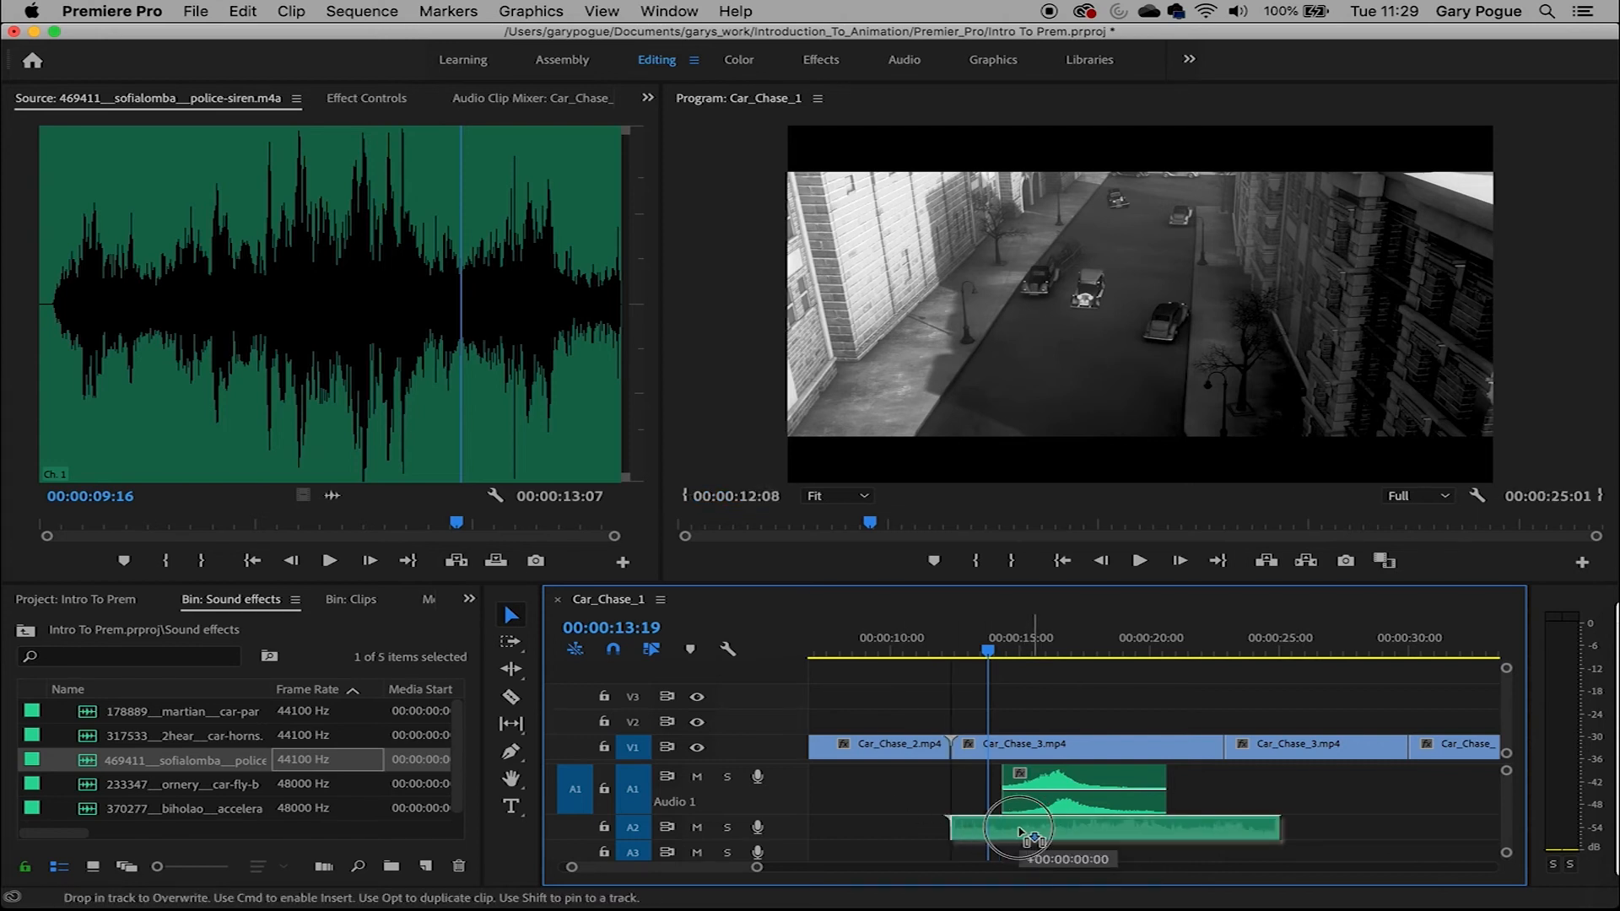
Play the sequence from about 00:00:12:04 to check the siren against the video, then leave the playhead at 00:00:15:07
drag(972, 651, 950, 655)
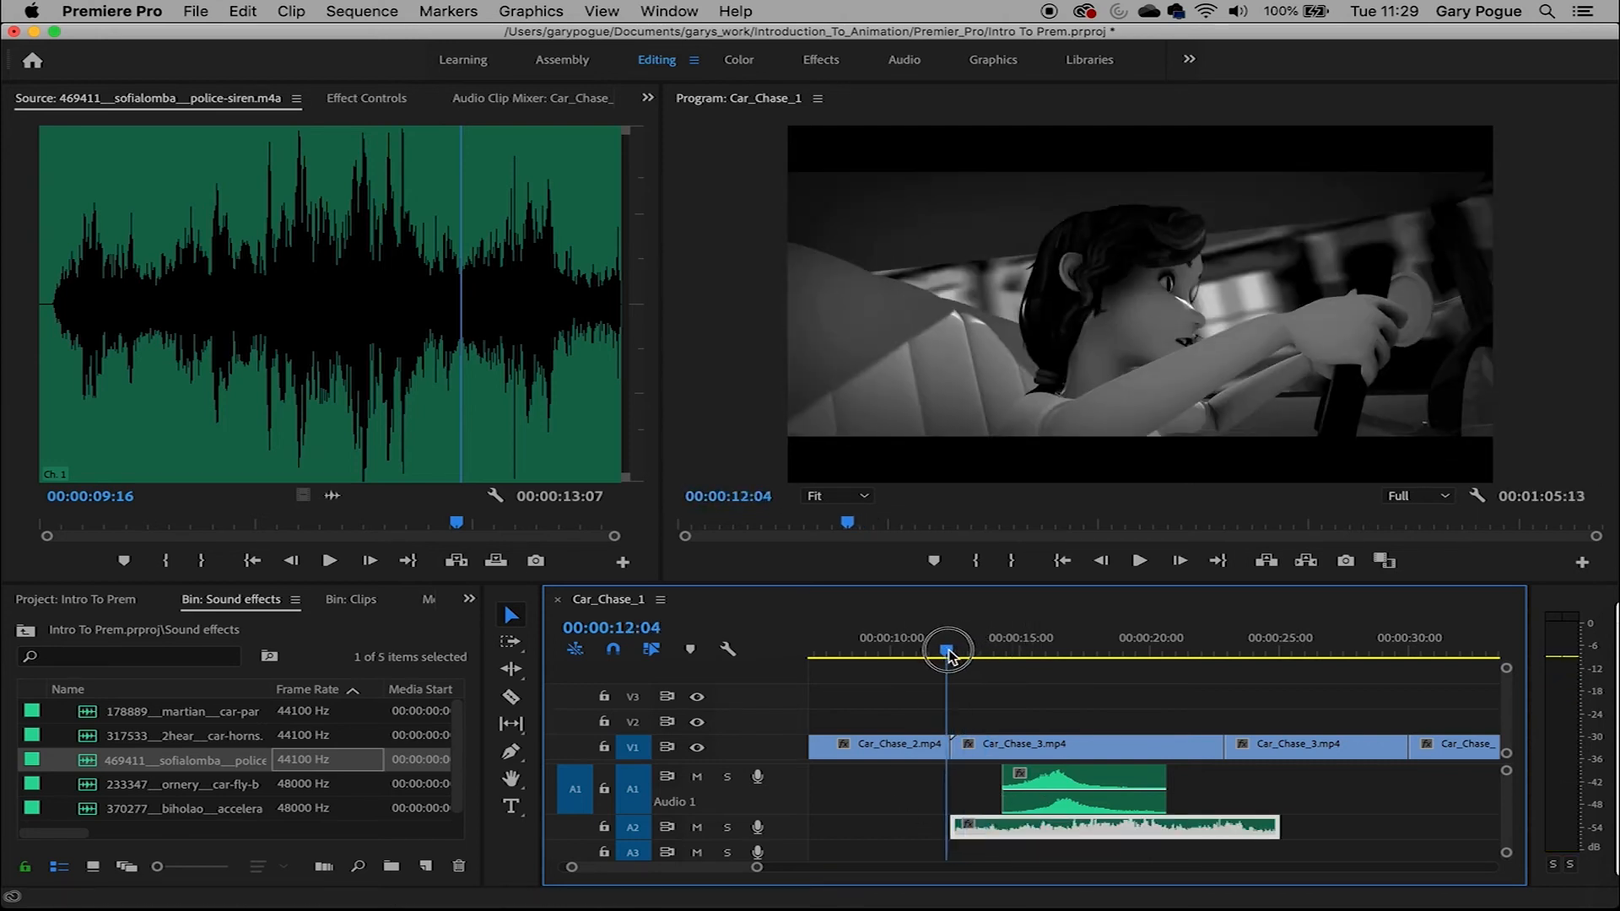
key(space)
drag(975, 649, 948, 659)
key(space)
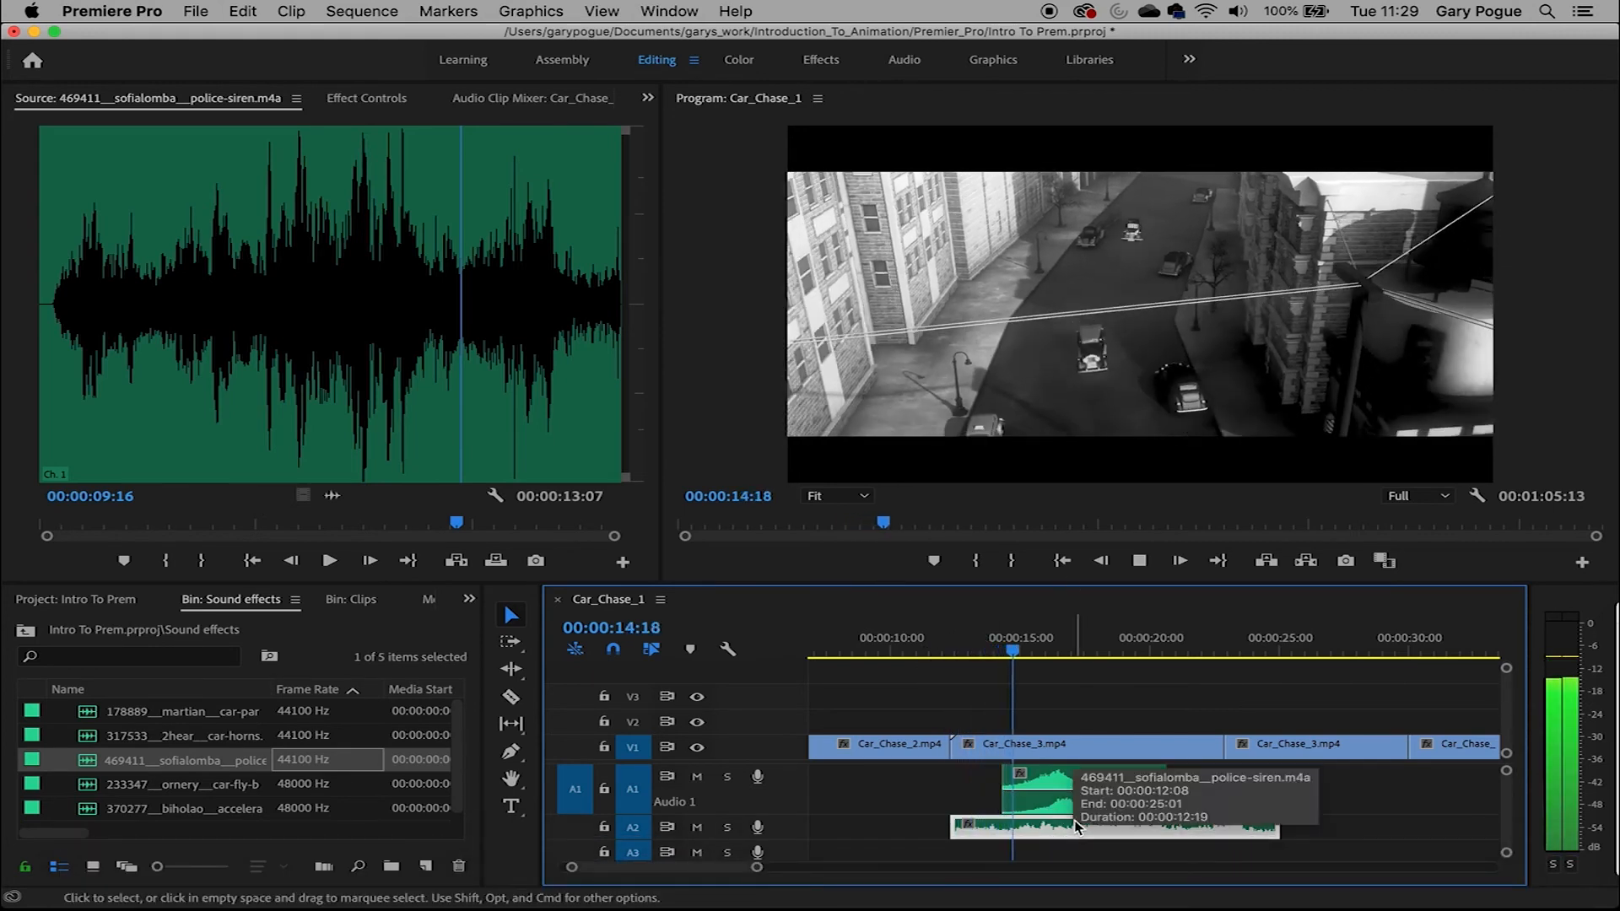
drag(1048, 659, 1023, 687)
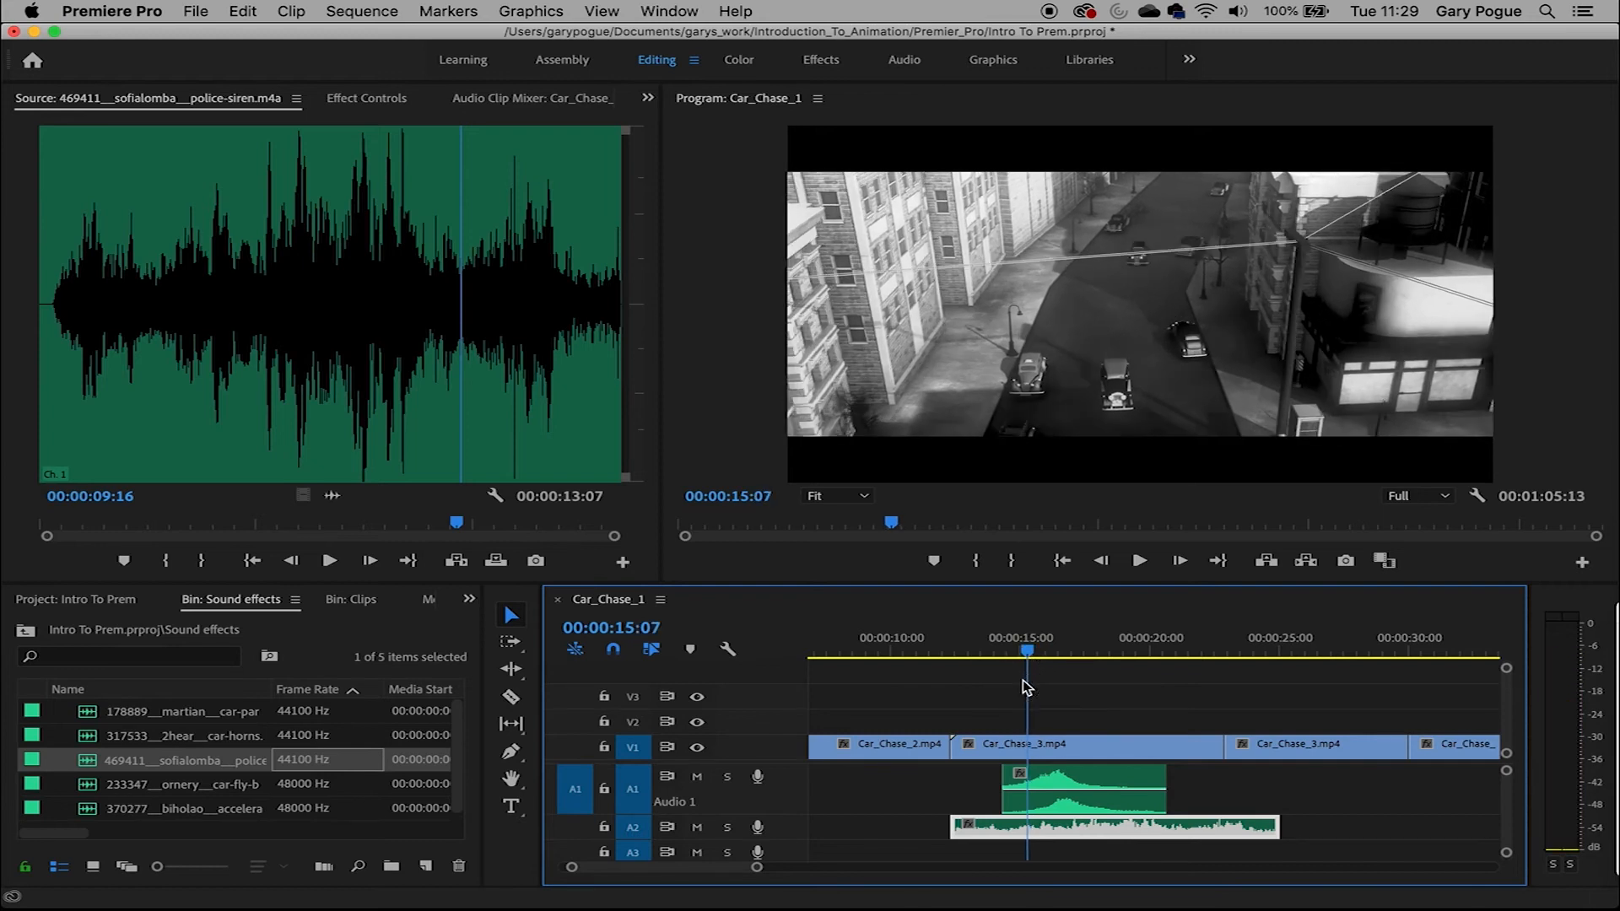
Play the sequence from 00:00:15:07 and step through the frames around 00:00:15:15 to examine the shot change against the sounds
key(space)
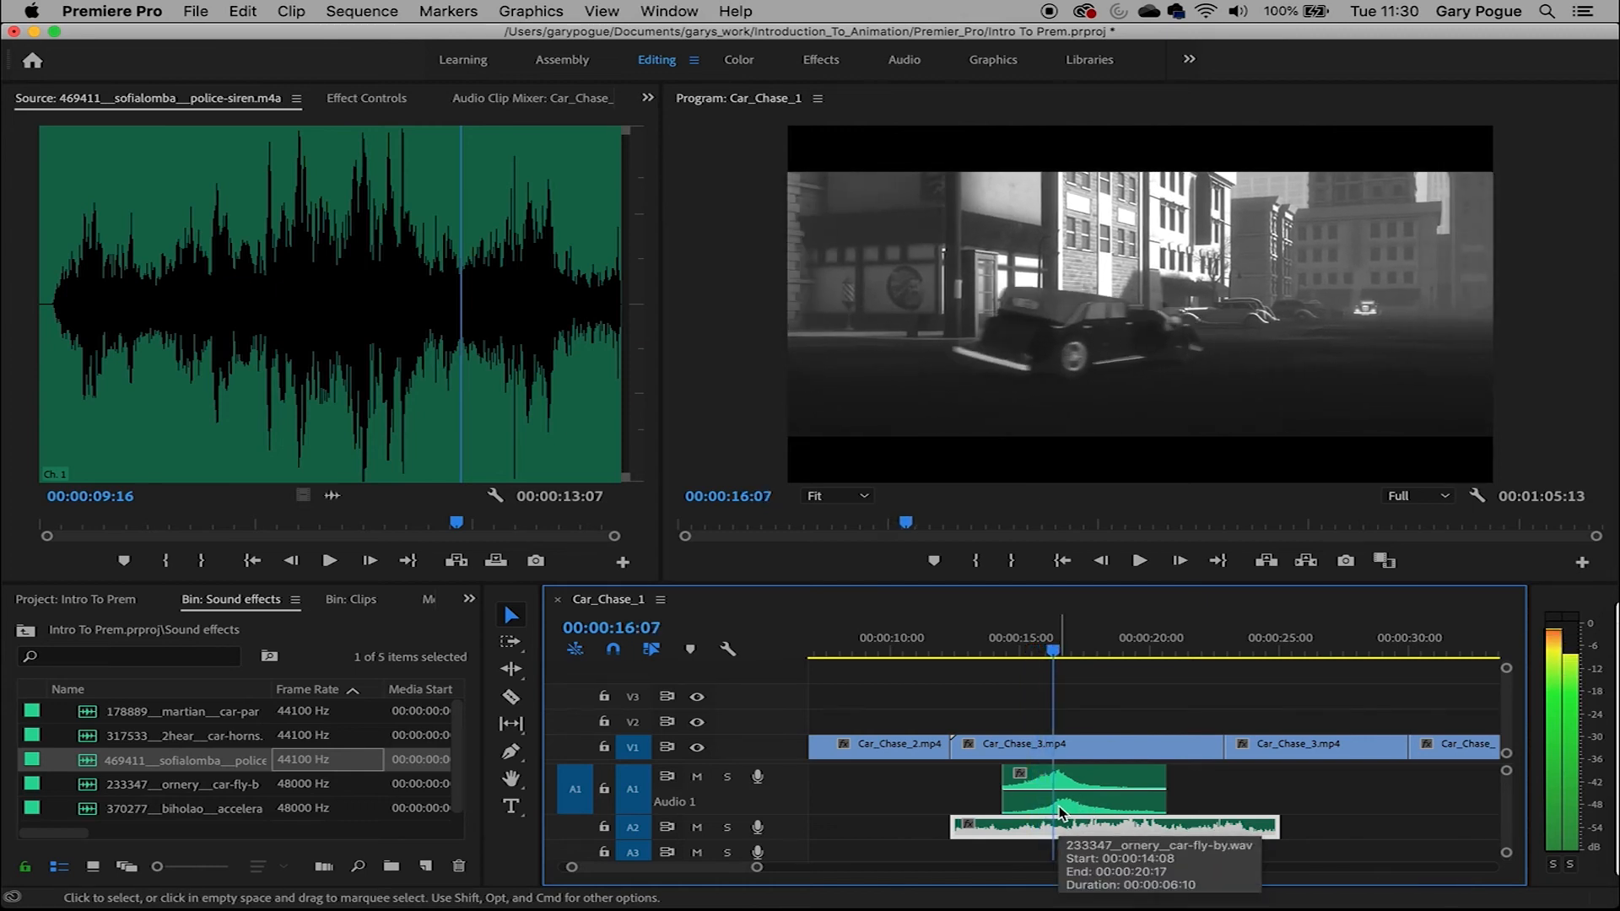
key(Left)
key(Left)
key(Left)
key(Left)
key(Left)
key(Left)
key(Left)
key(Left)
key(Left)
key(Left)
key(Left)
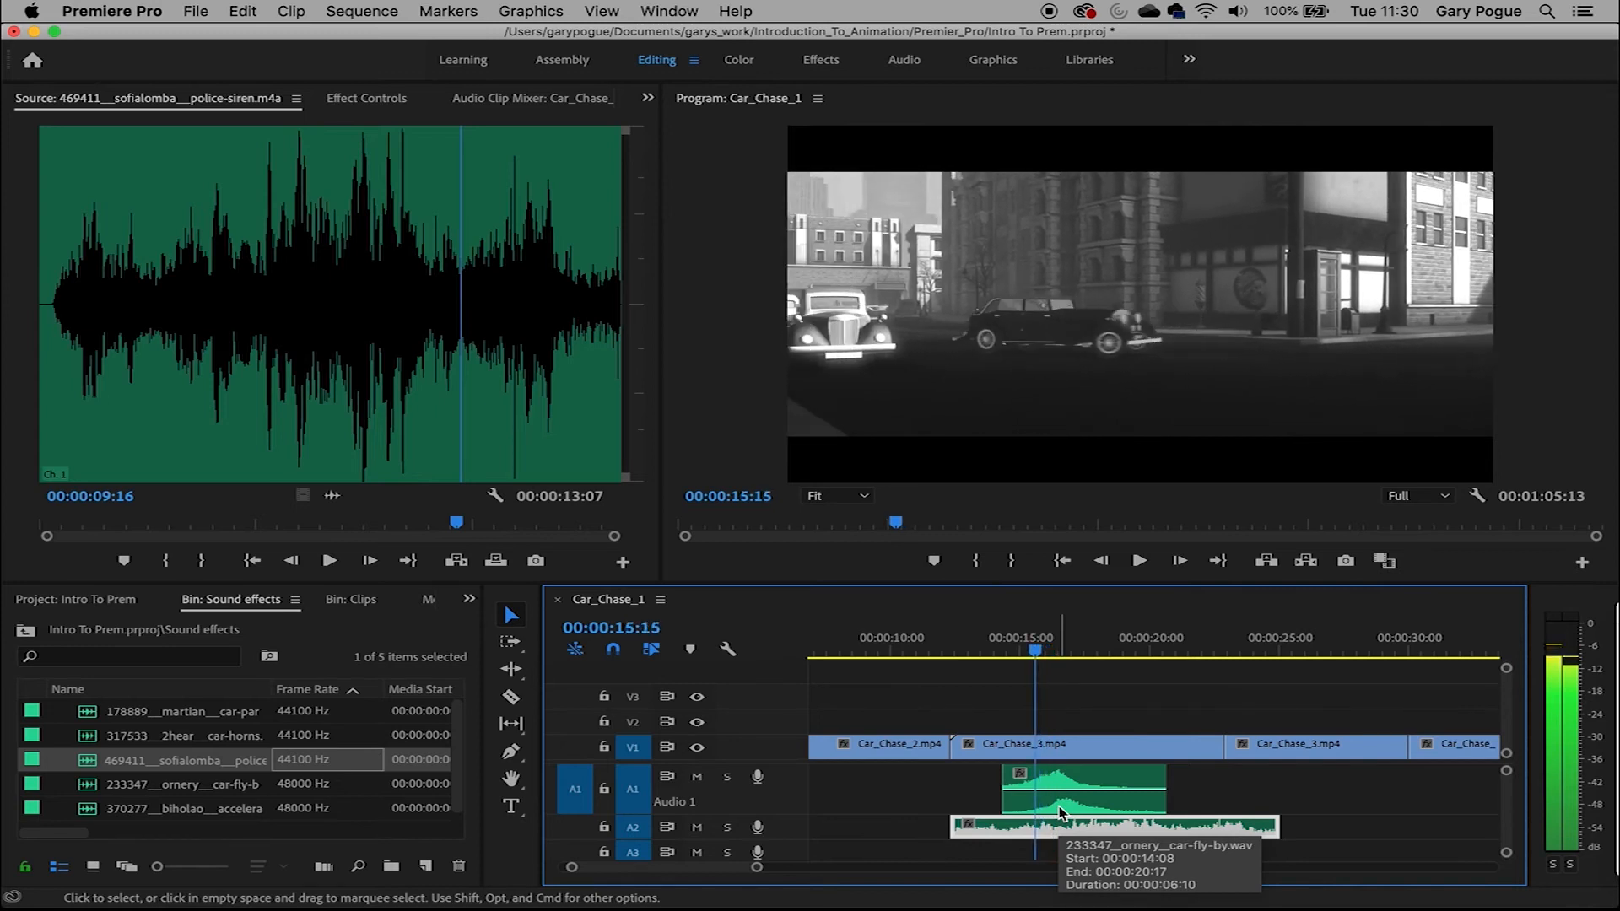
key(Right)
key(Right)
key(Right)
key(Left)
Enlarge audio track A2 and lower the siren clip's volume line to about -19.82 dB while playing from 00:00:13:23
drag(1037, 651, 990, 664)
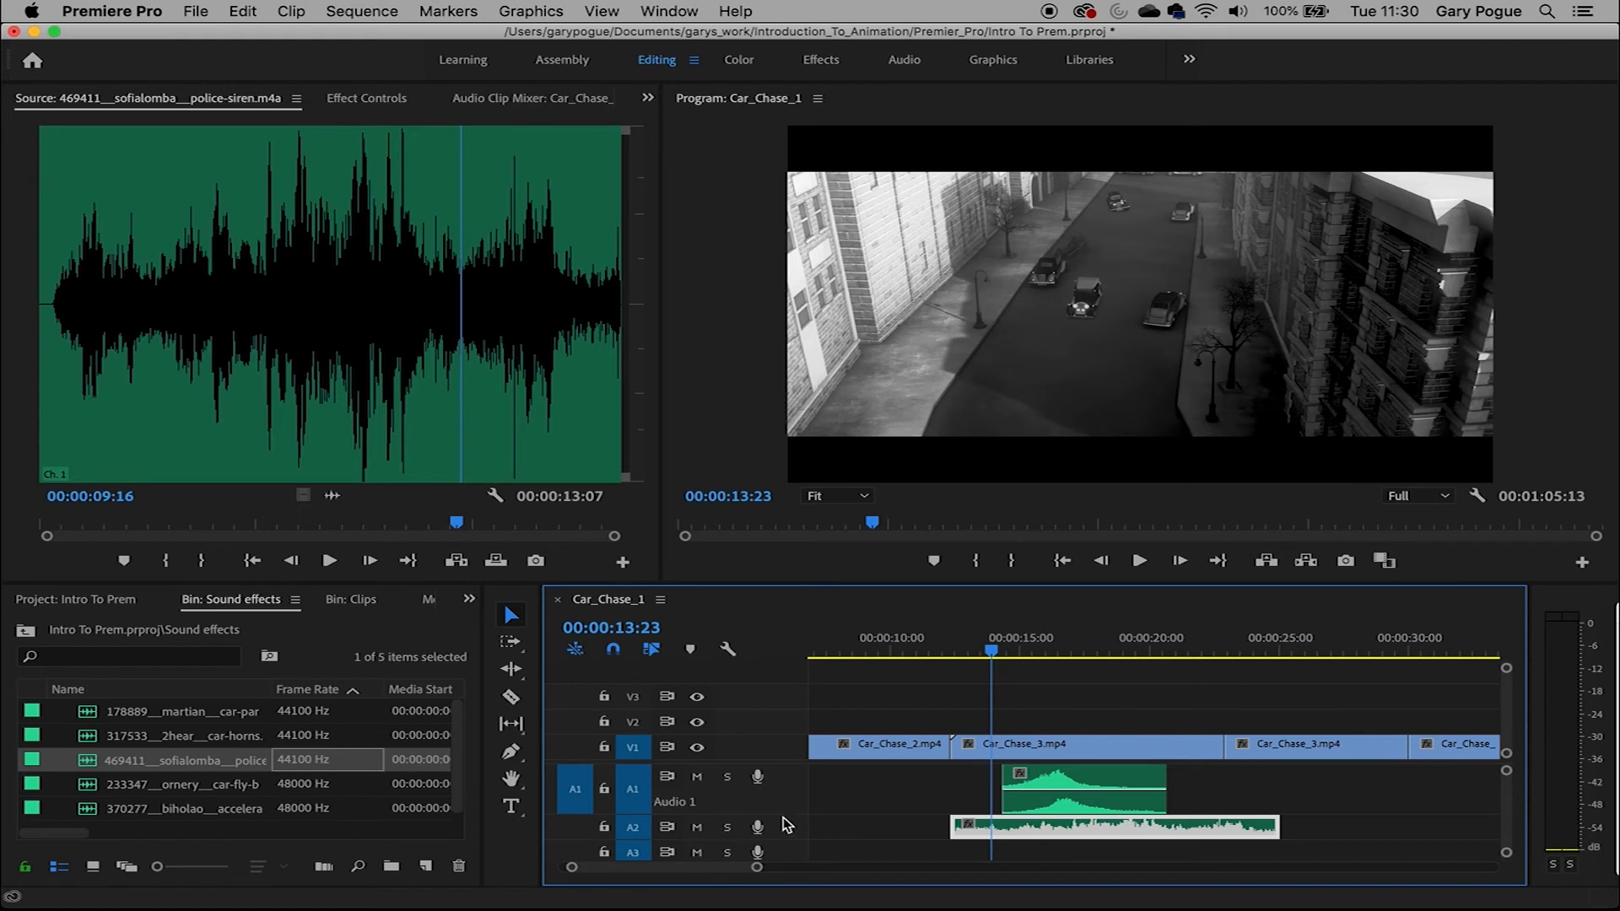
drag(789, 823, 797, 869)
scroll(815, 820, down, 2)
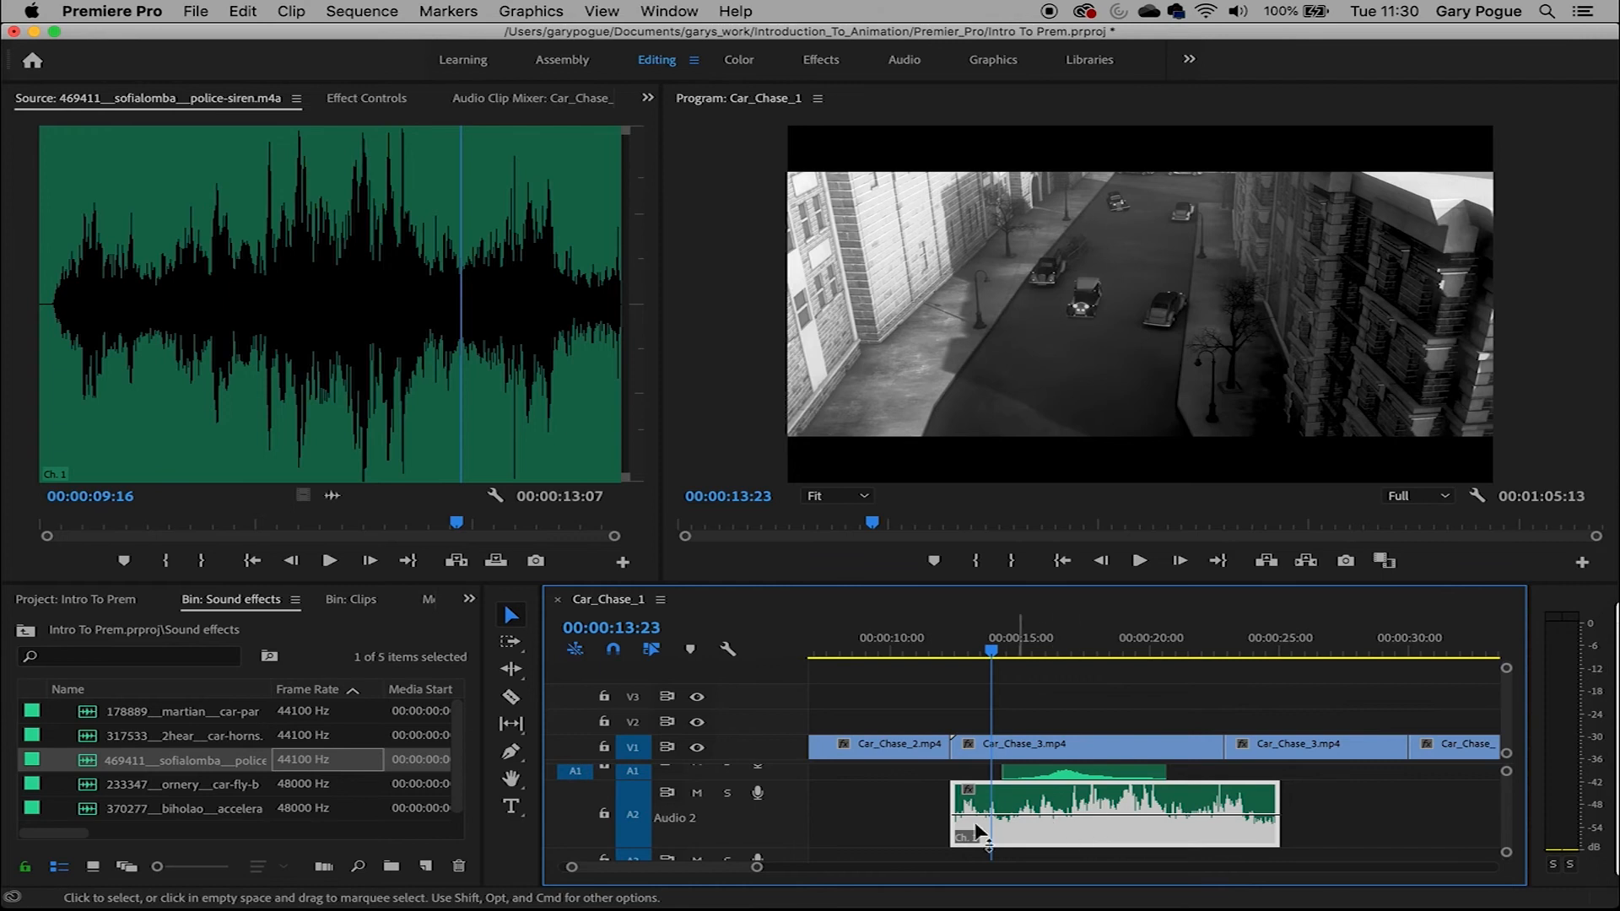
mouse_move(980, 818)
mouse_down()
mouse_move(980, 802)
mouse_move(980, 841)
mouse_up()
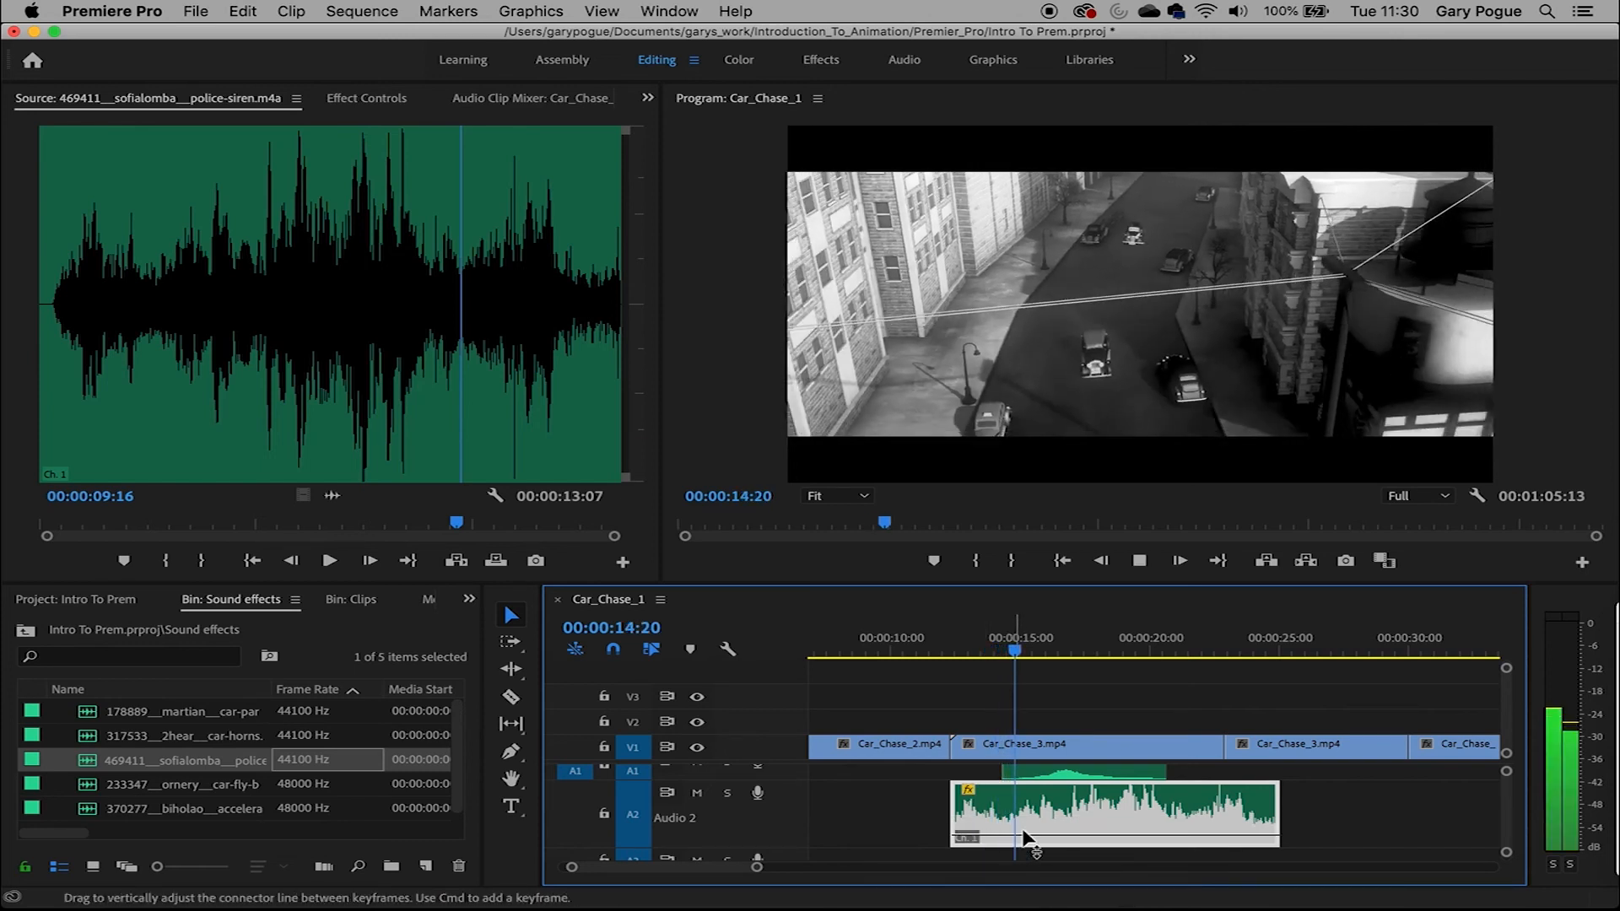
drag(1006, 843, 1011, 836)
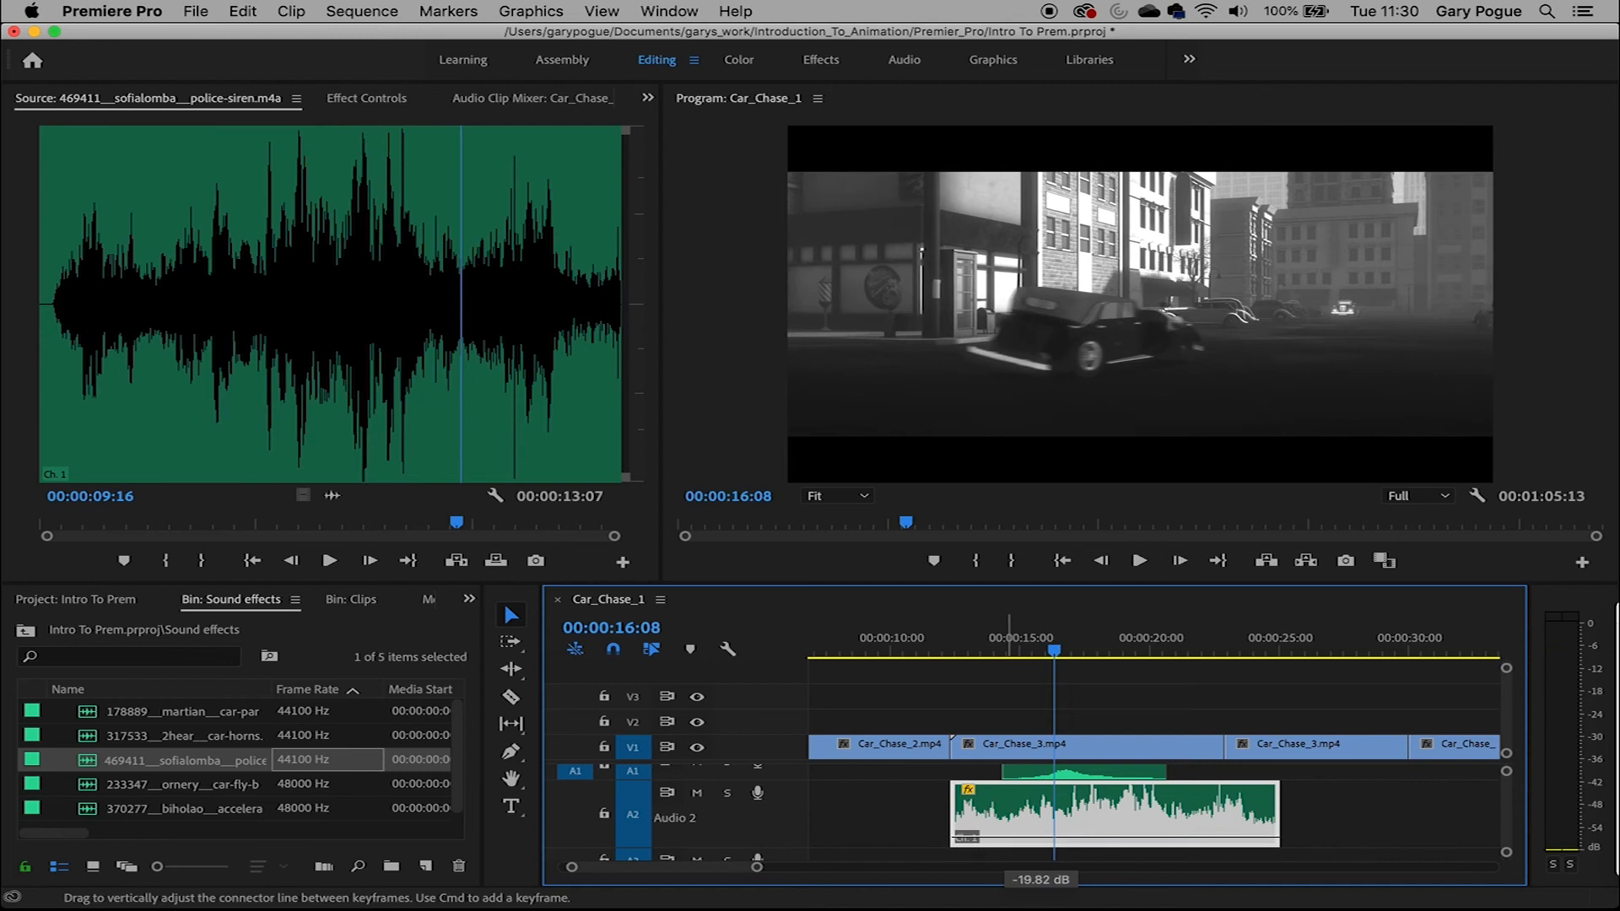
Replay the first part of the siren and set its volume line to about -12.97 dB
drag(1052, 654, 969, 664)
key(space)
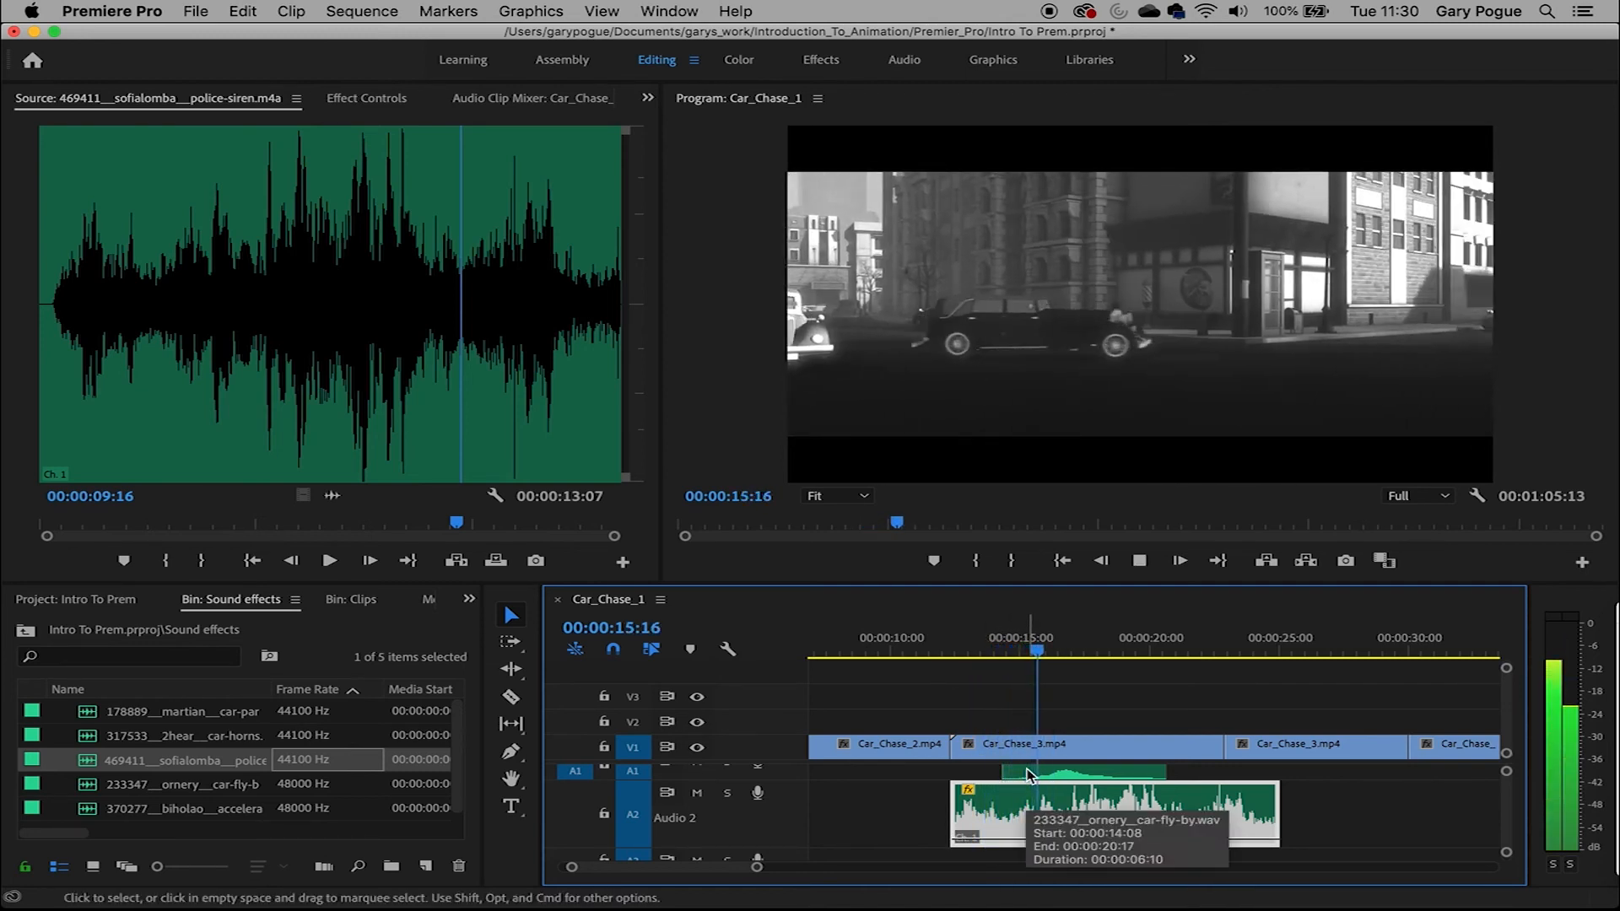
click(1079, 652)
drag(1082, 658, 953, 663)
drag(1004, 811, 1029, 843)
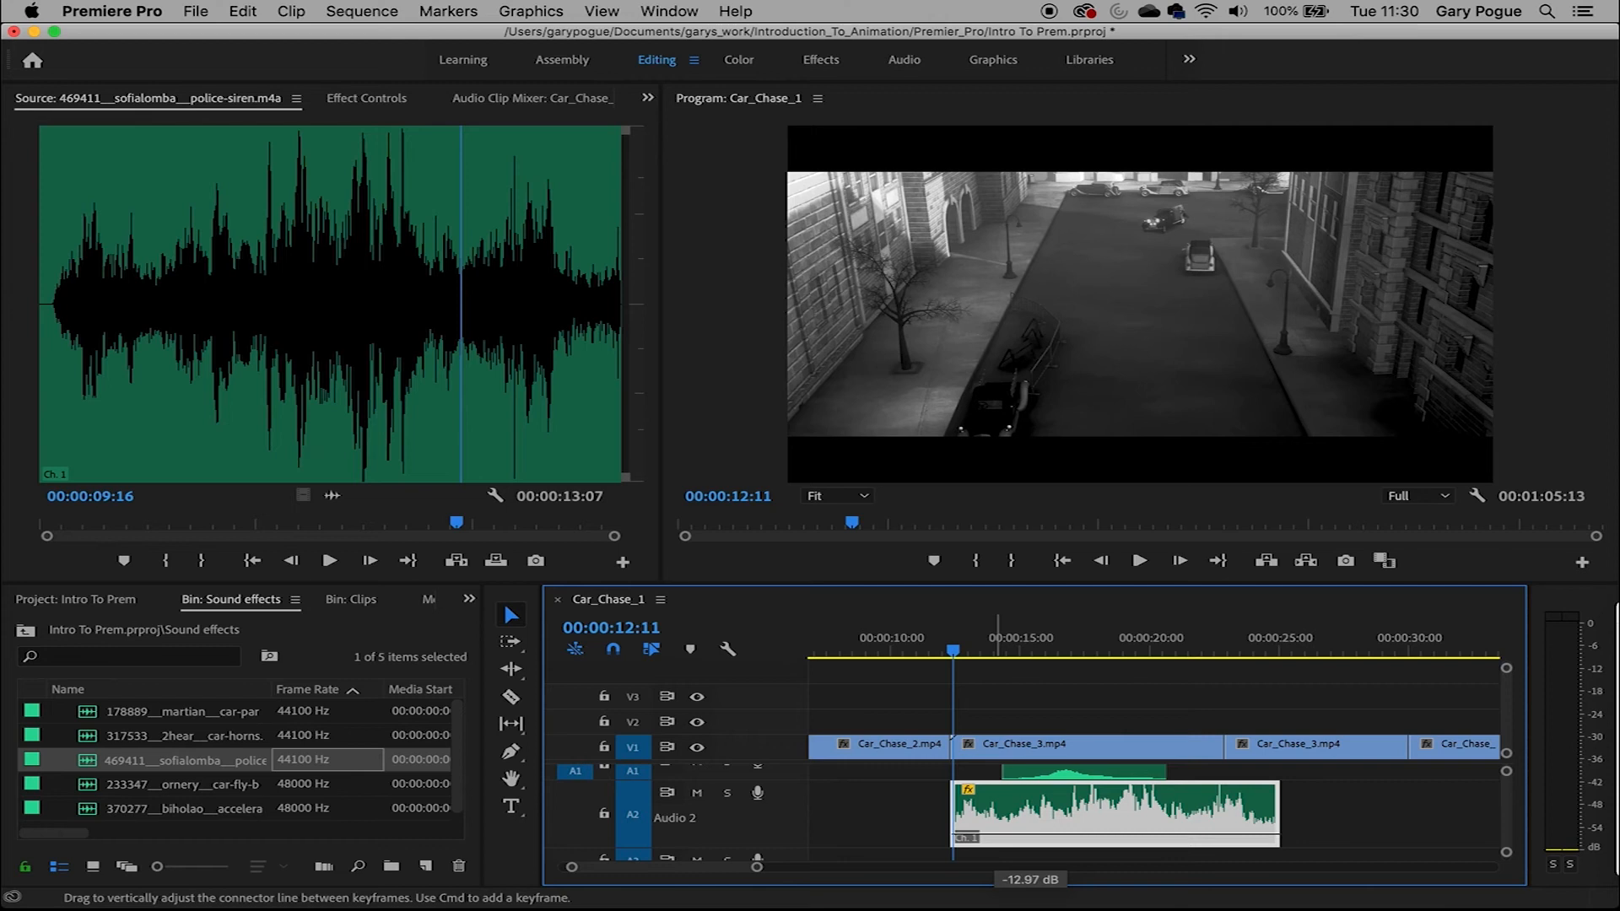
Add a volume keyframe with the Pen tool at the start of the siren clip, at 00:00:12:08 and about -9.19 dB
click(950, 655)
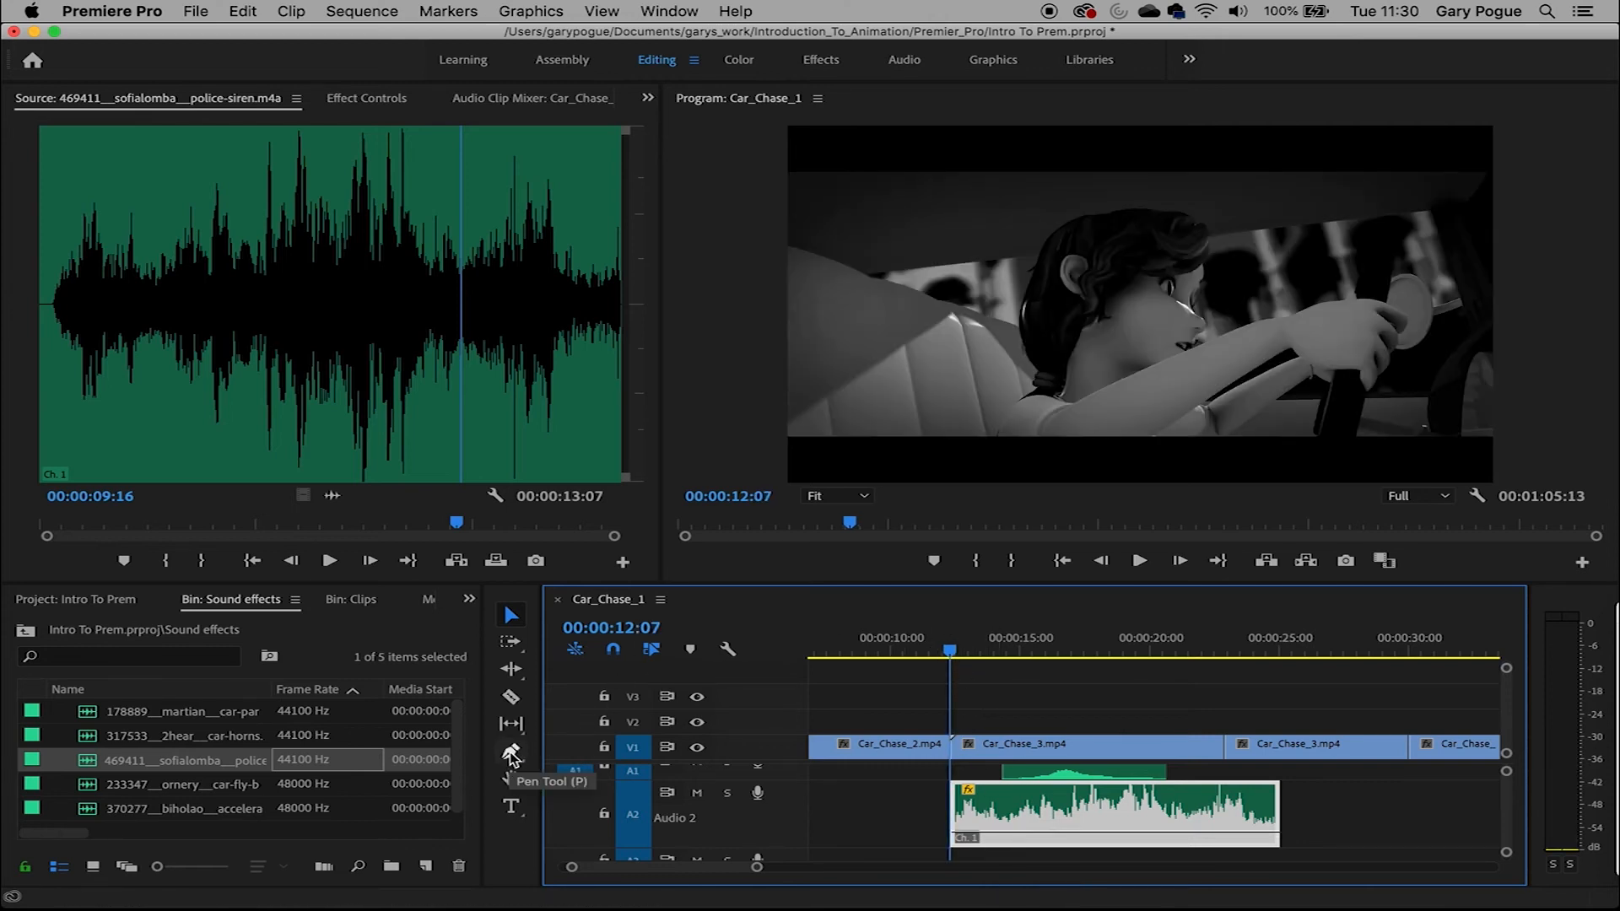
click(510, 753)
click(957, 831)
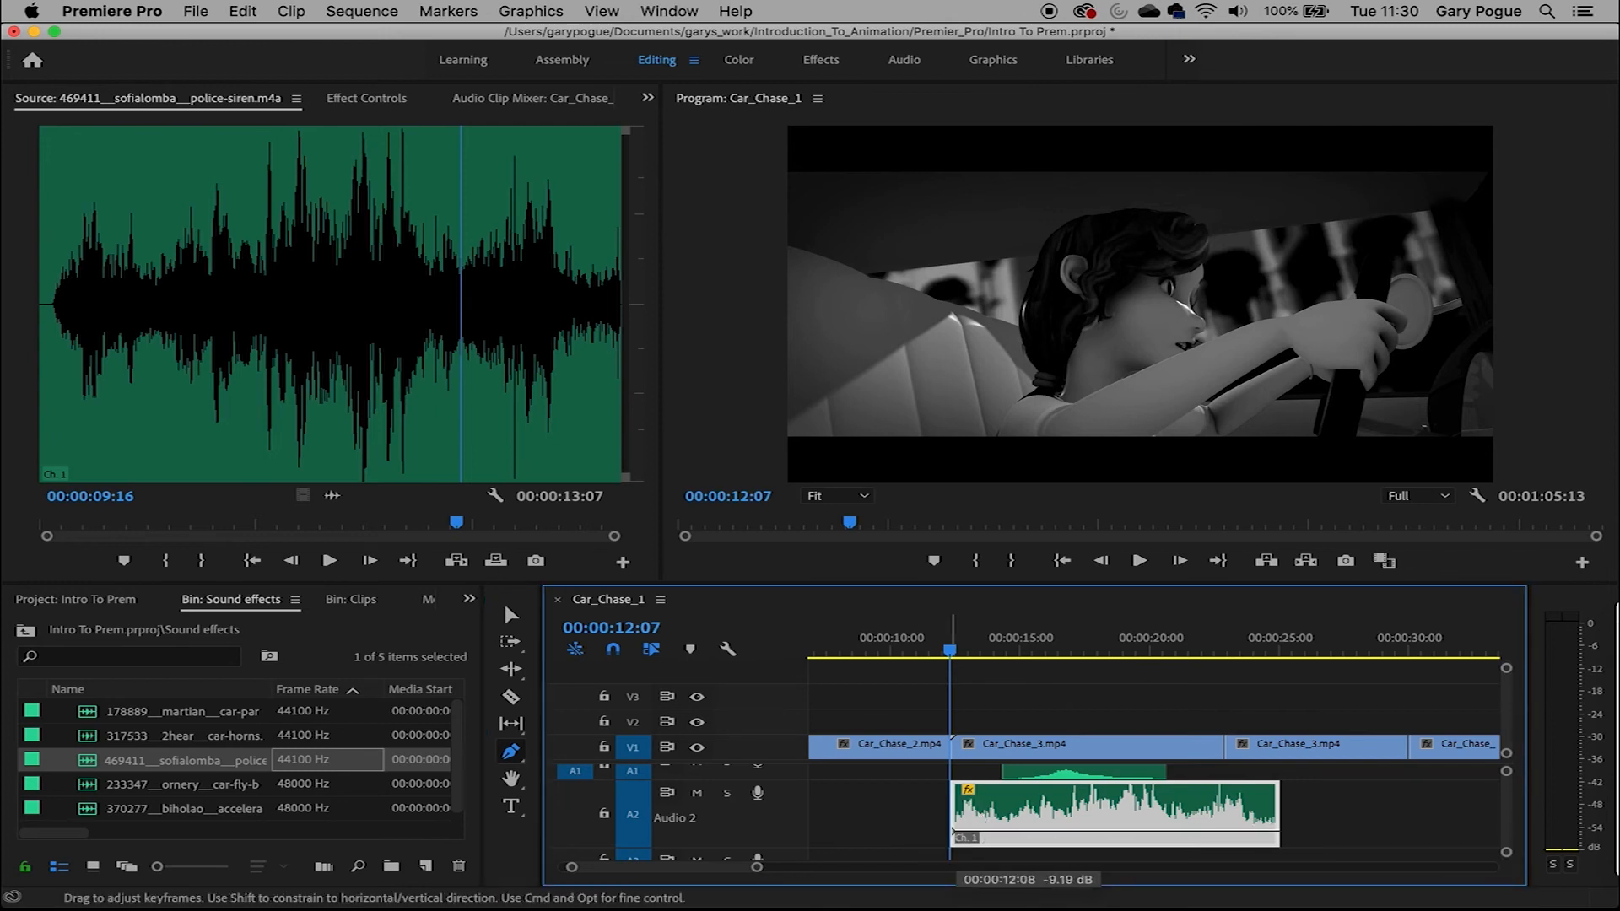
drag(953, 833, 950, 841)
Add a second, higher siren volume keyframe at 00:00:13:21 to create a fade-in, and play it from the clip's start
drag(755, 866, 714, 878)
drag(668, 867, 645, 873)
drag(994, 654, 1144, 676)
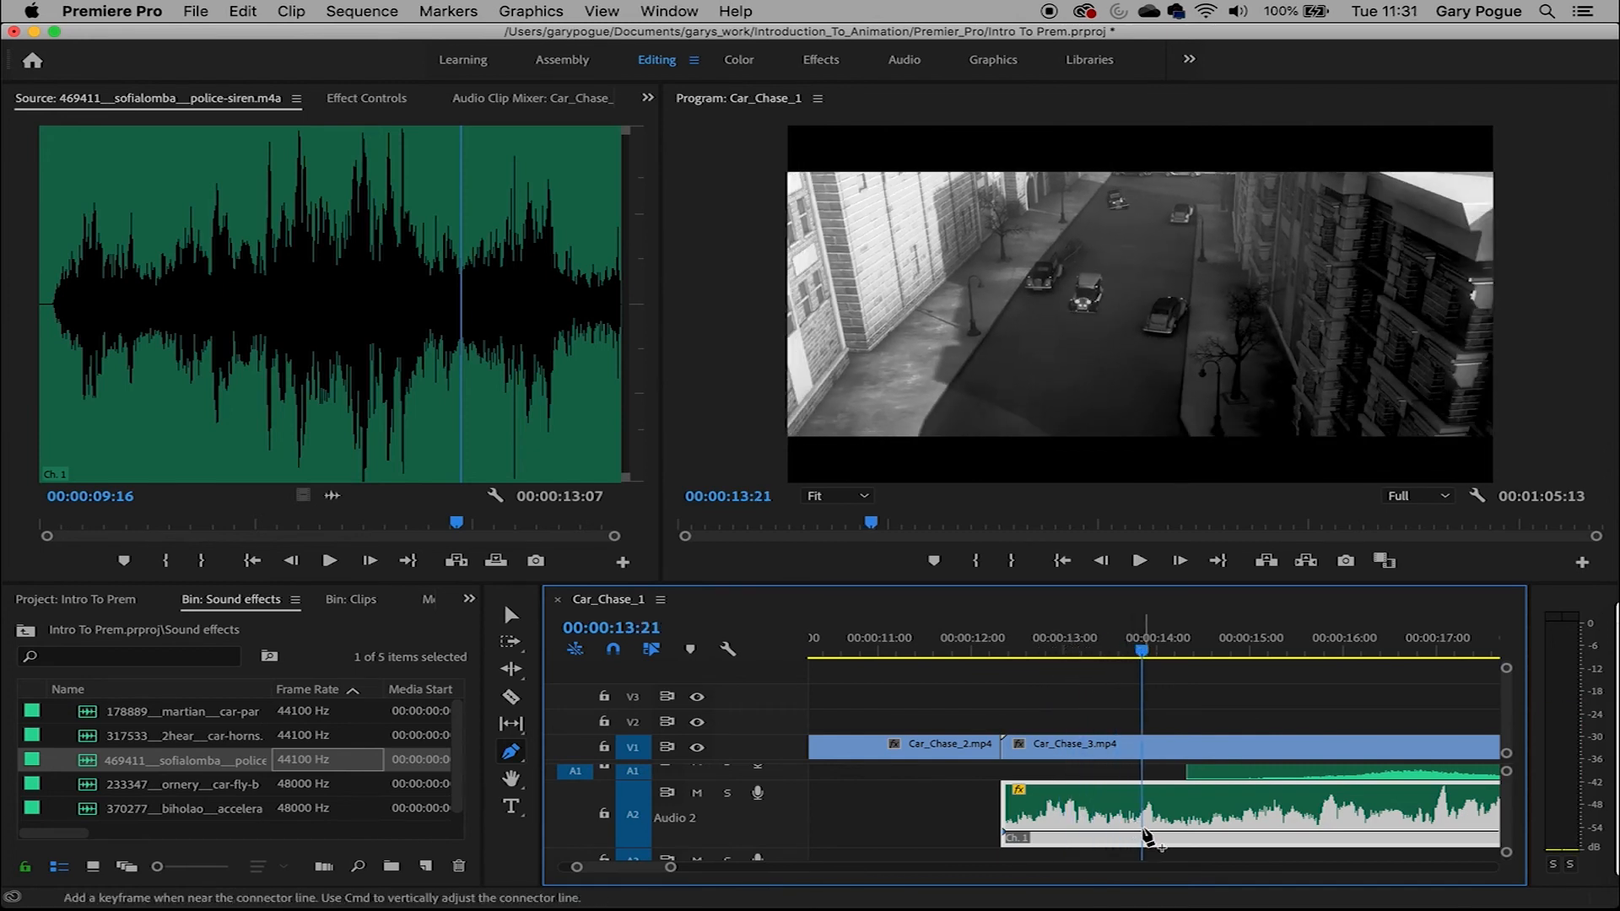
drag(1144, 831, 1146, 812)
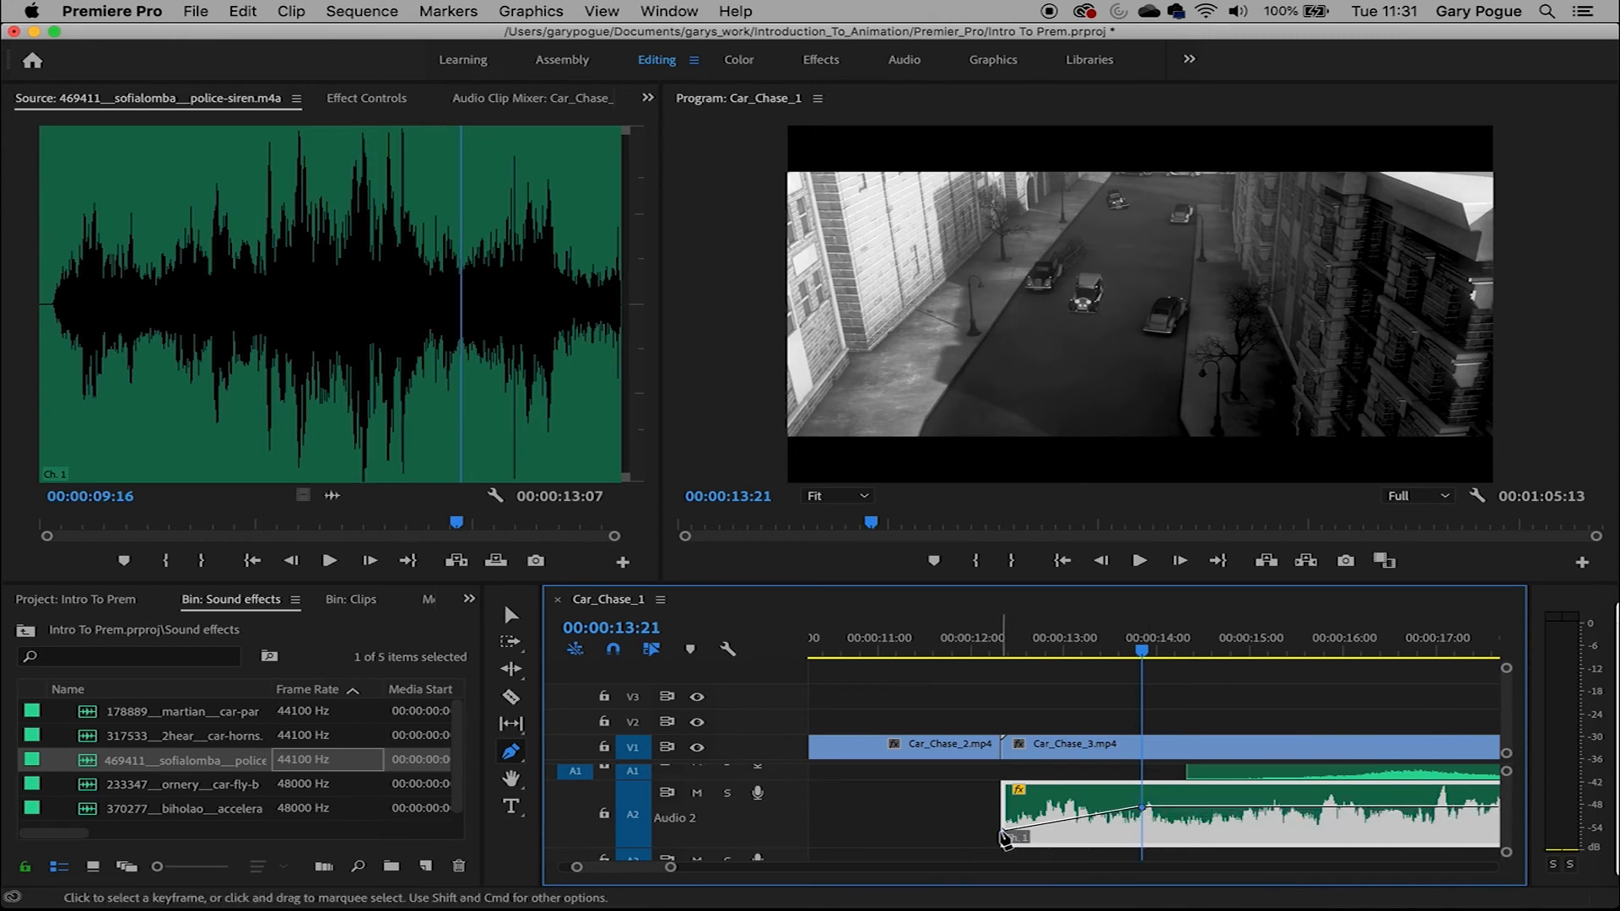
drag(1141, 655, 995, 688)
key(space)
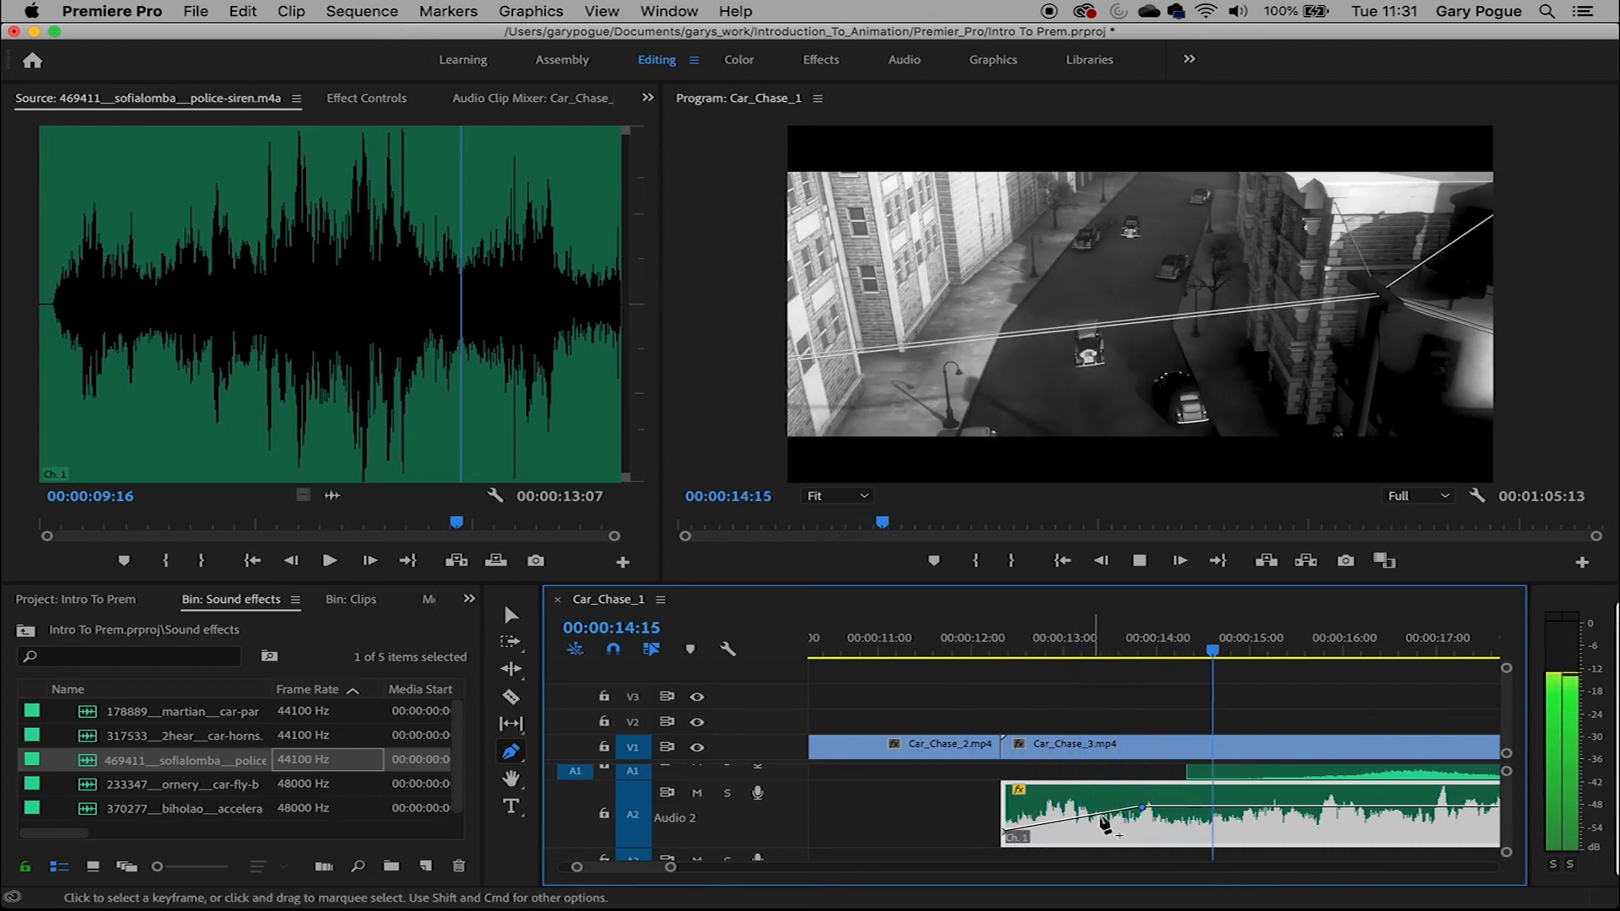
key(space)
Move the siren's higher keyframe to 00:00:15:12 and its starting keyframe to about 00:00:14:16 at -5.17 dB
drag(1231, 656, 1295, 670)
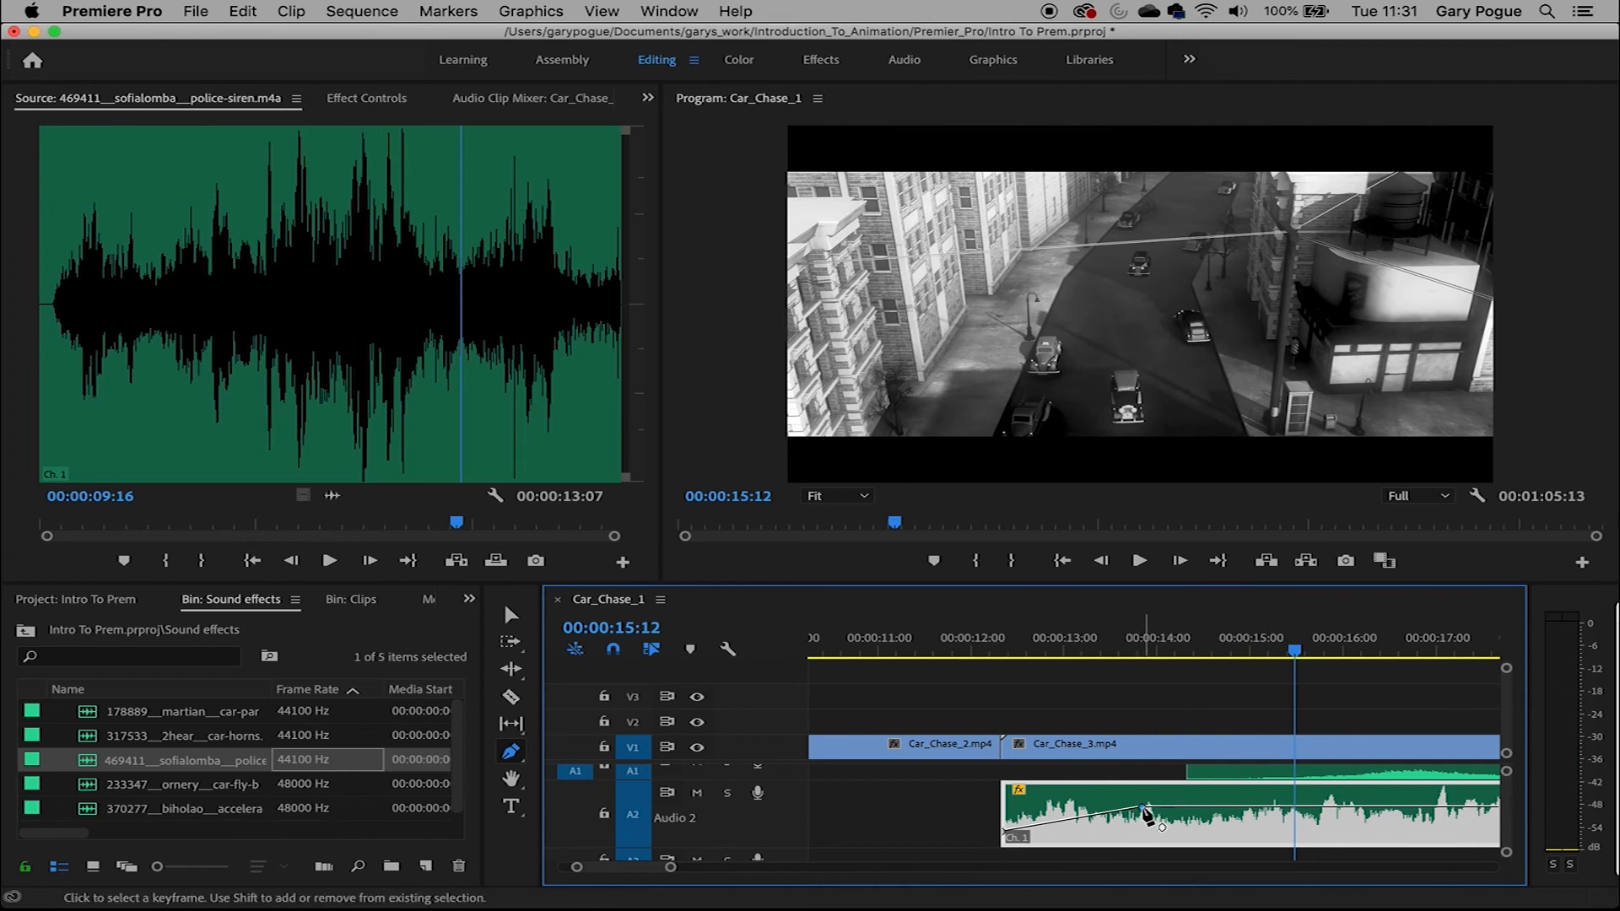
drag(1142, 809, 1293, 803)
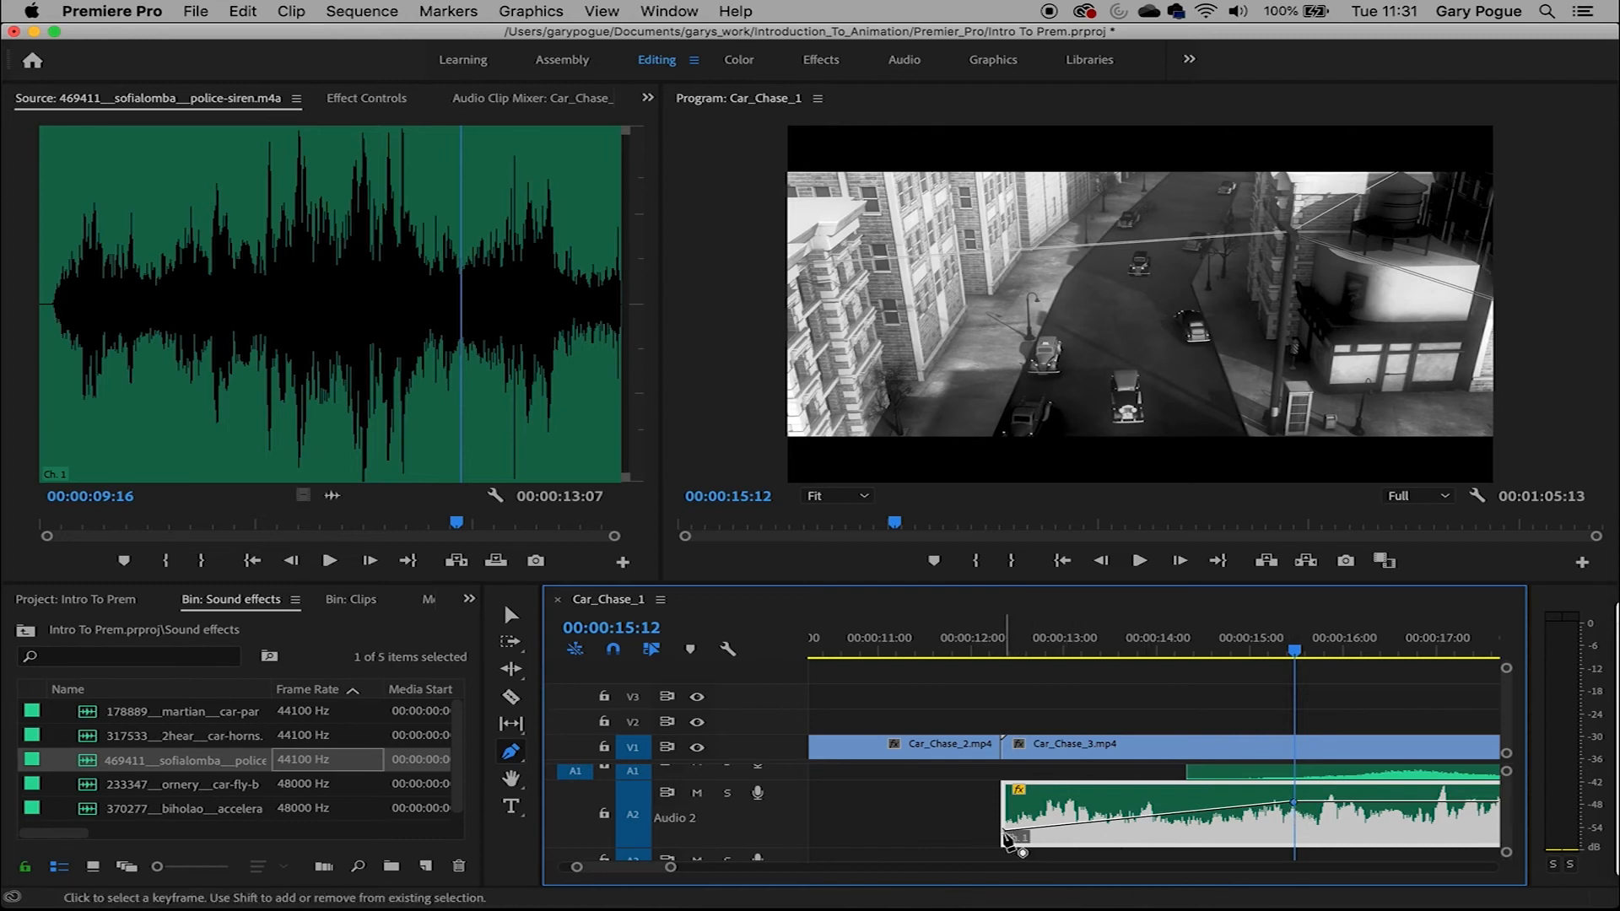
drag(1006, 834, 1075, 827)
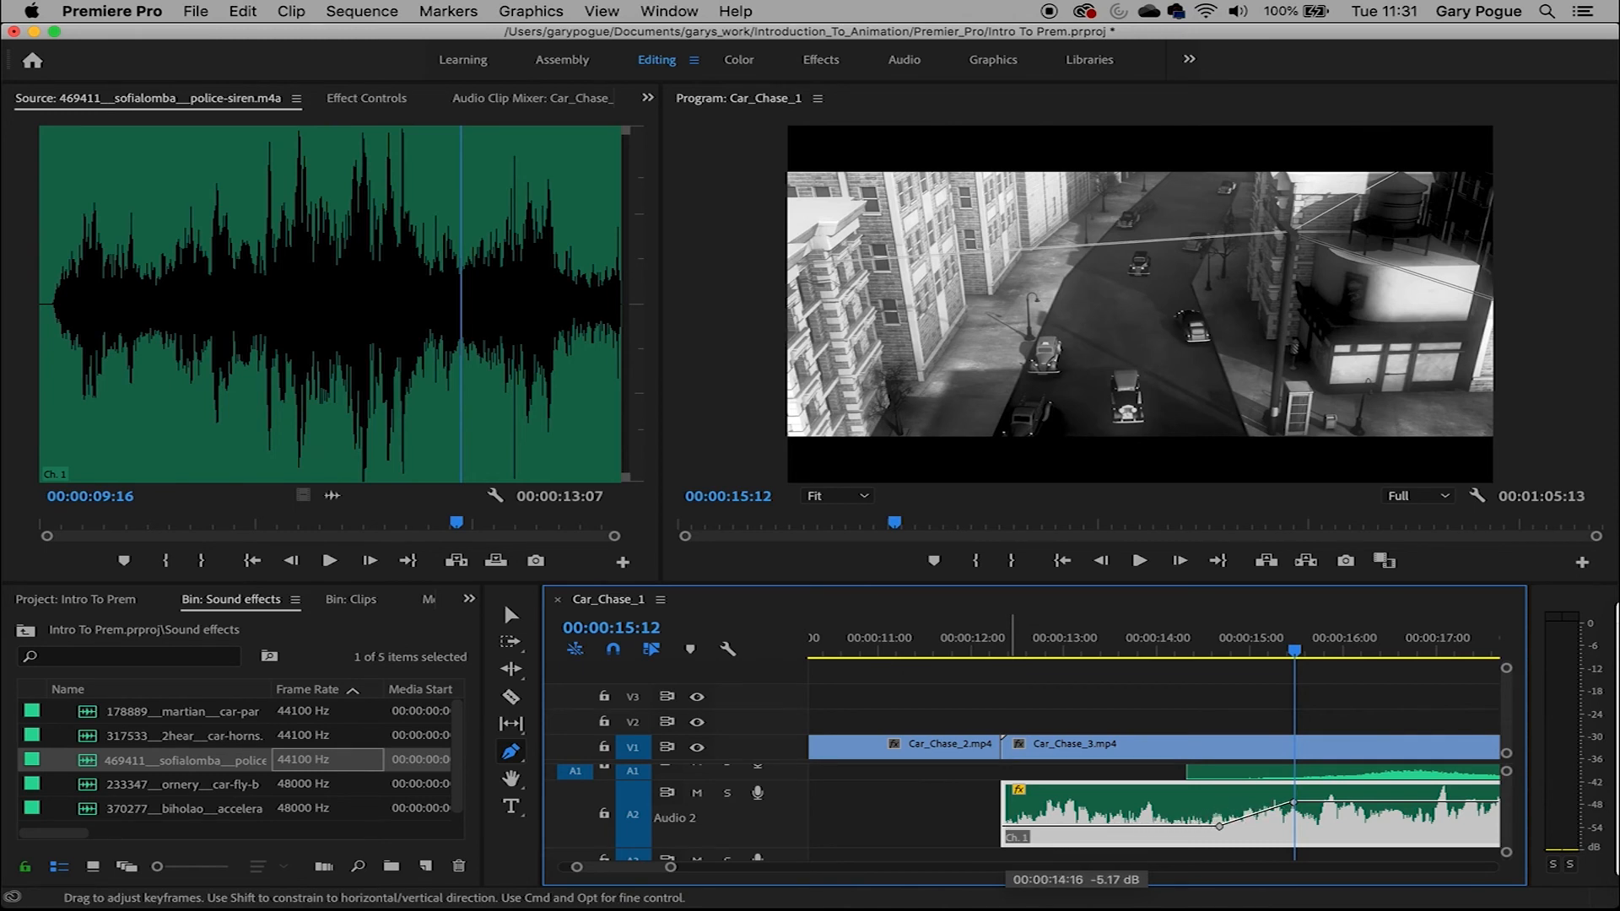
Play the sequence from the siren's start to 00:00:18:21 to check the volume rise against the video
drag(1293, 646, 1013, 690)
key(space)
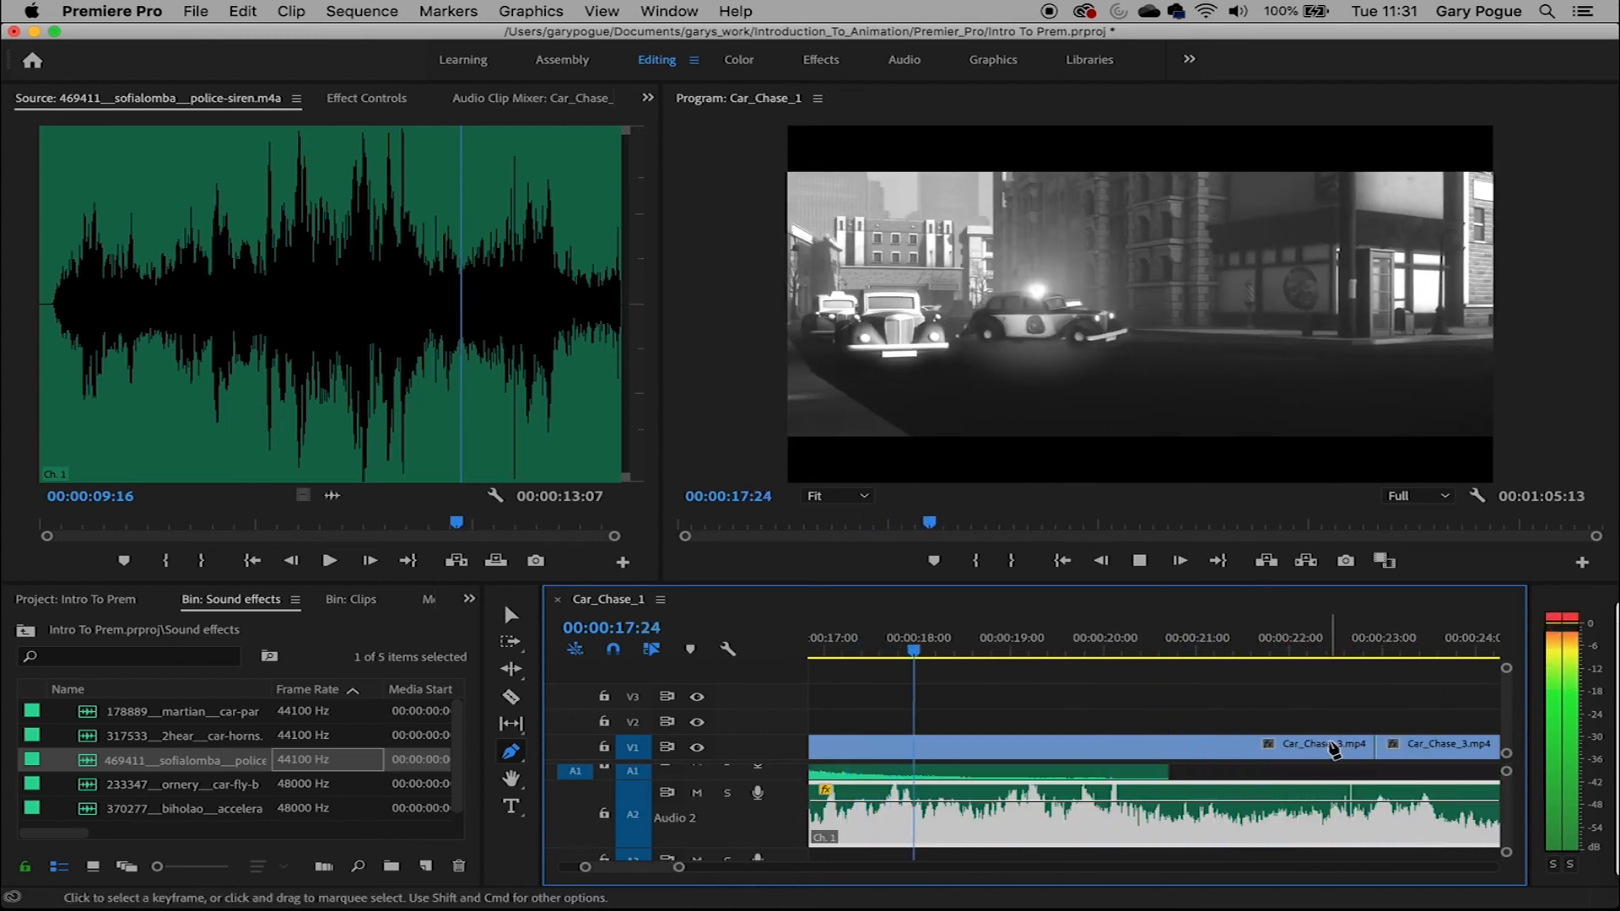
key(space)
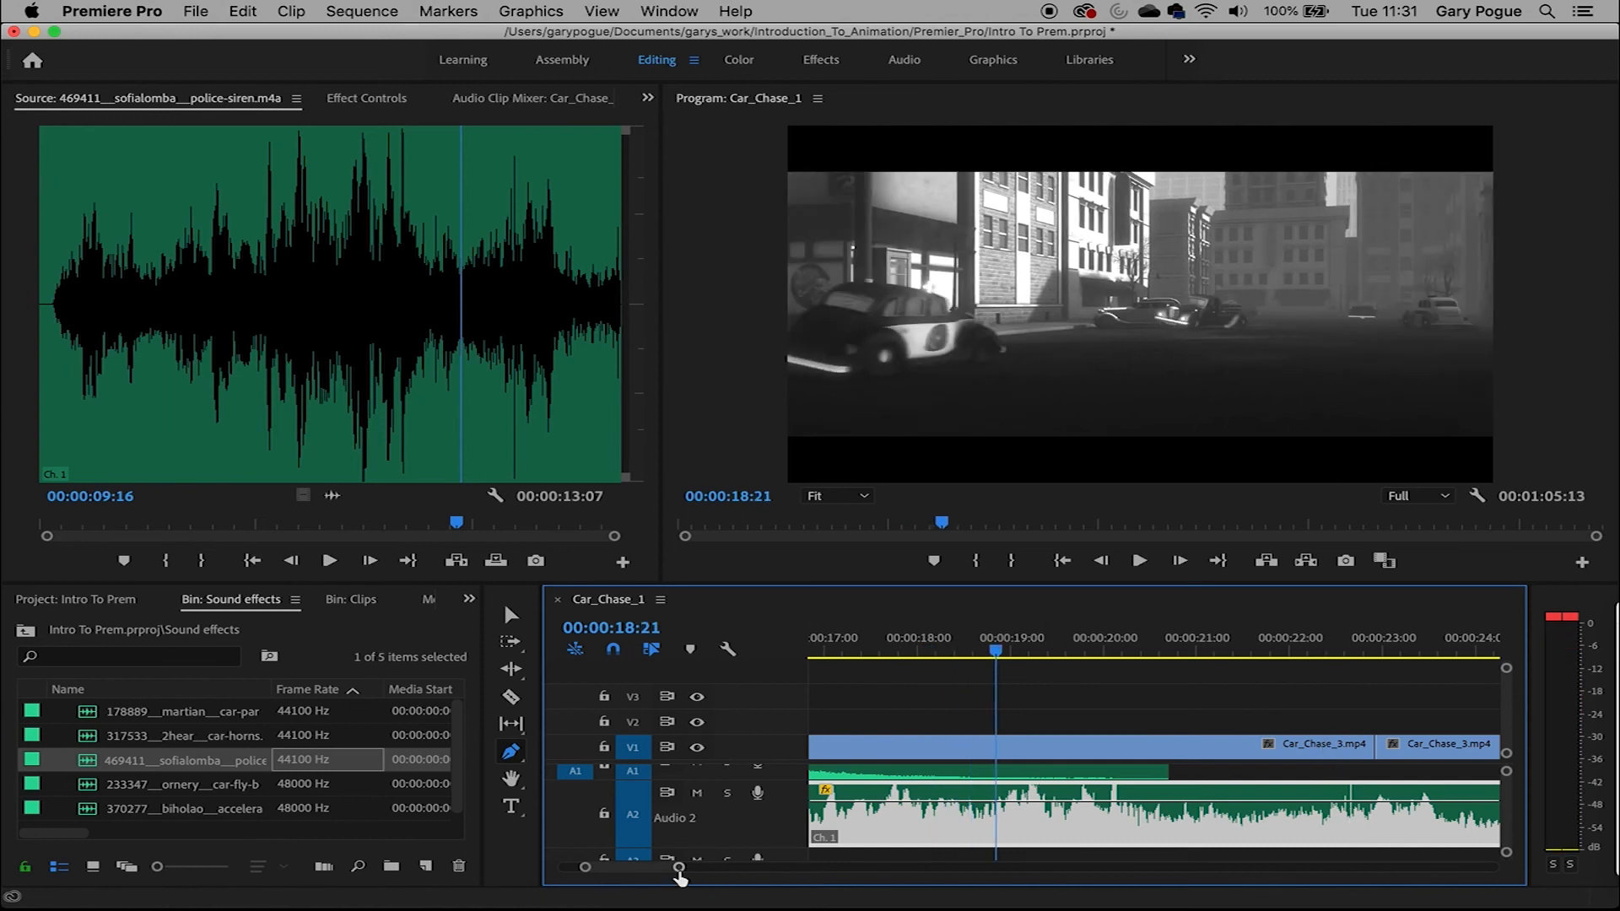
Add siren volume keyframes at 00:00:17:20 and about 00:00:18:08, raising the second to 6.02 dB
drag(678, 866, 695, 871)
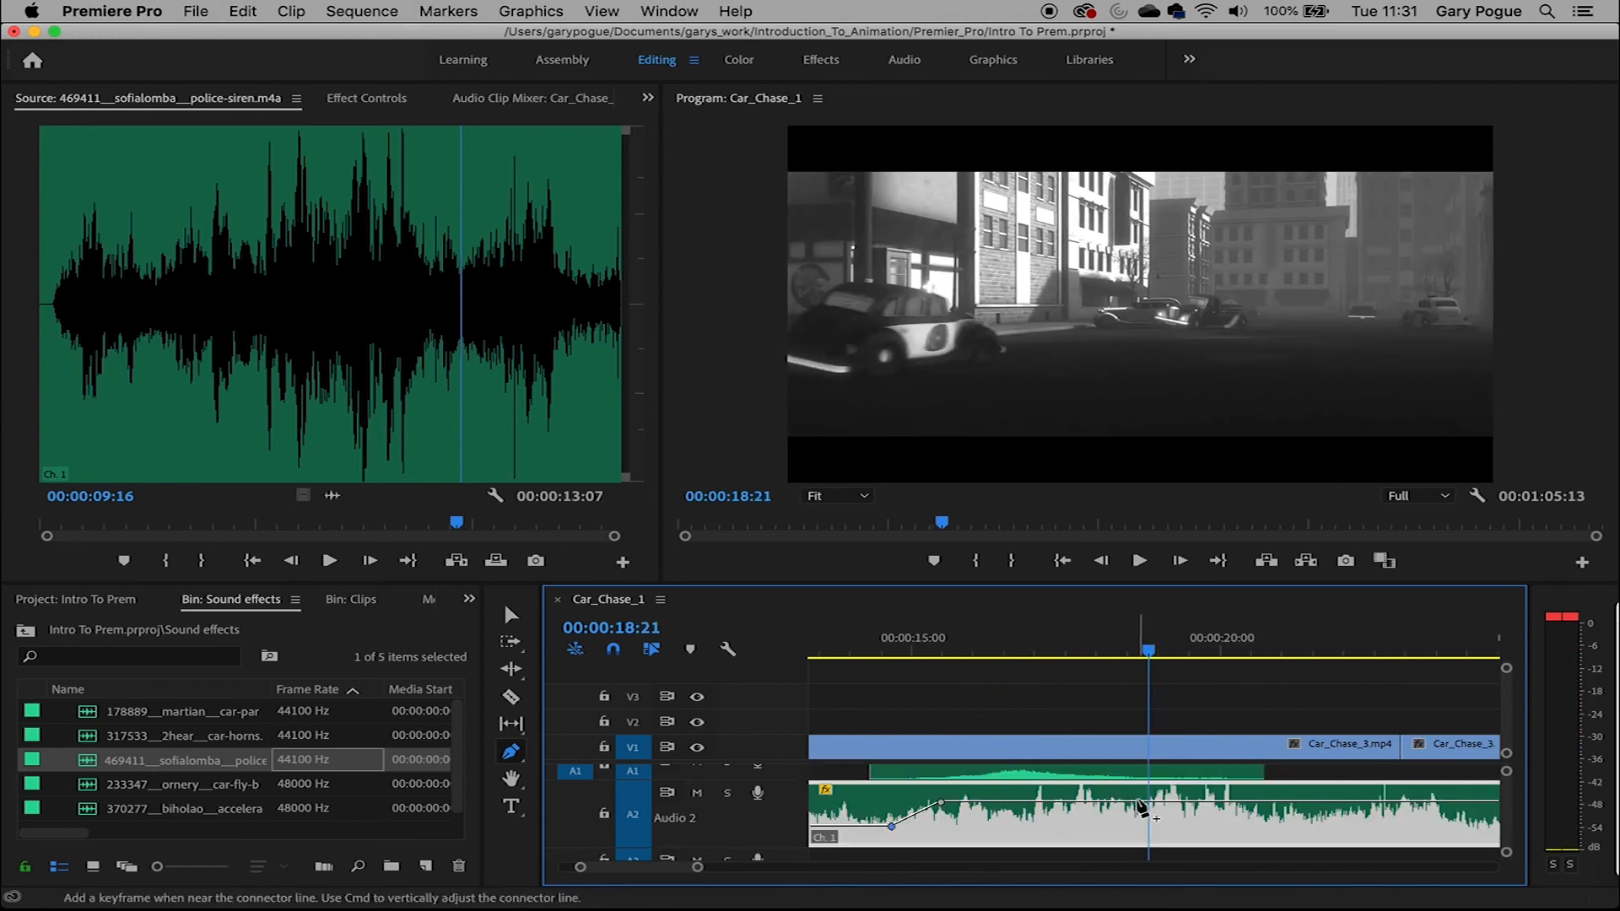
drag(1182, 804, 1178, 795)
drag(1149, 653, 1086, 658)
key(space)
key(space)
drag(1140, 802, 1174, 796)
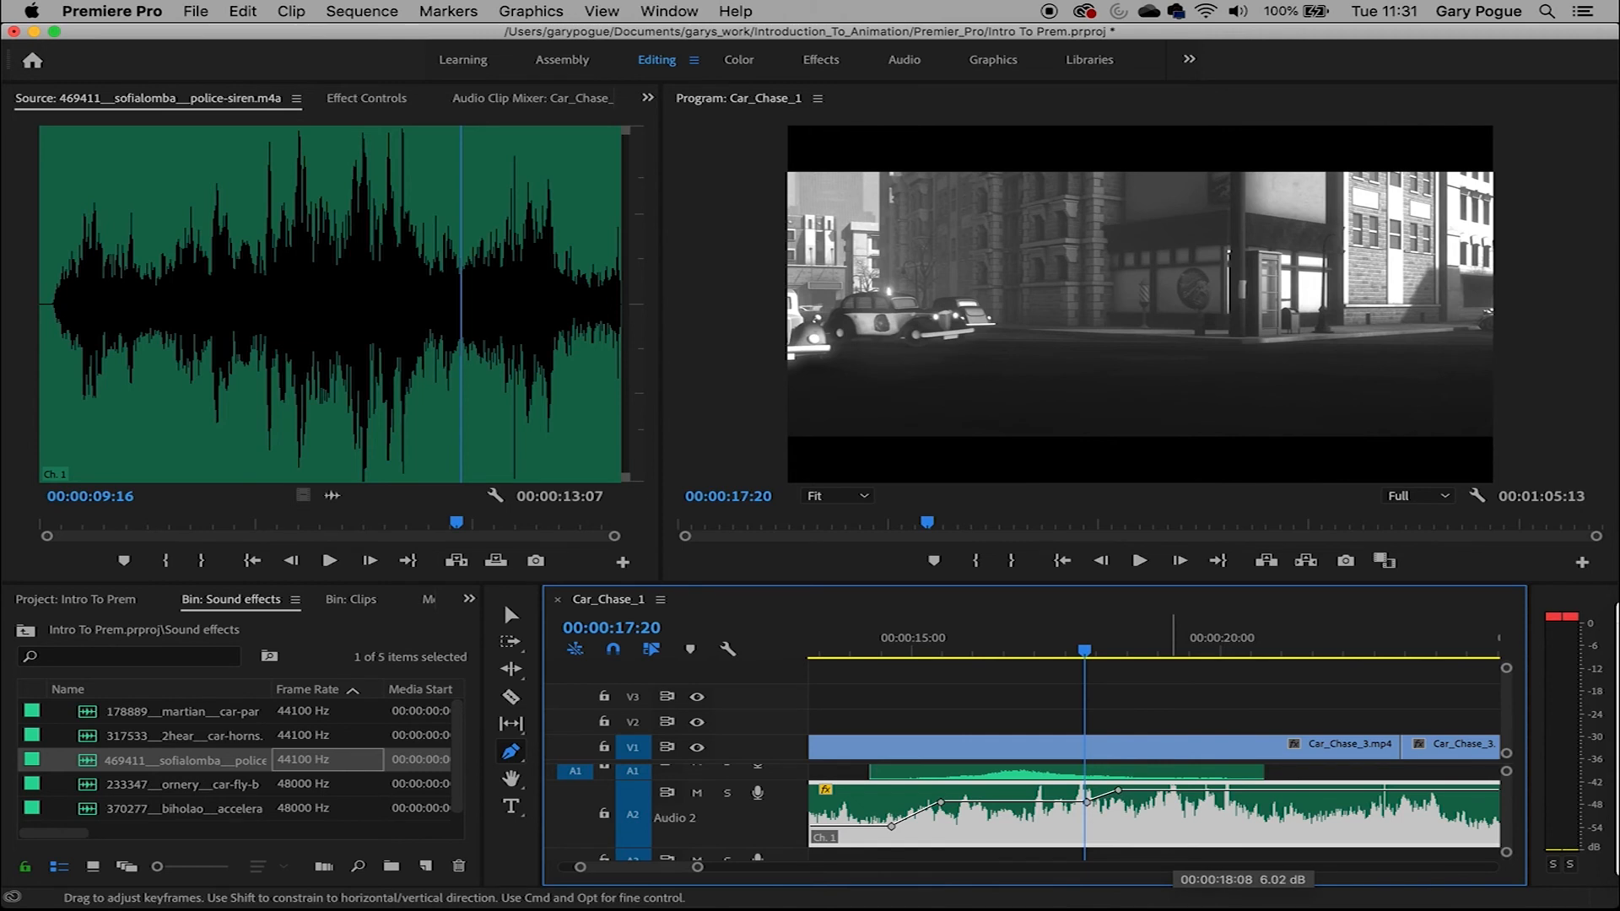
Play the sequence from before the second siren volume rise to check how it sounds as the police car passes
drag(1085, 658, 1005, 660)
key(space)
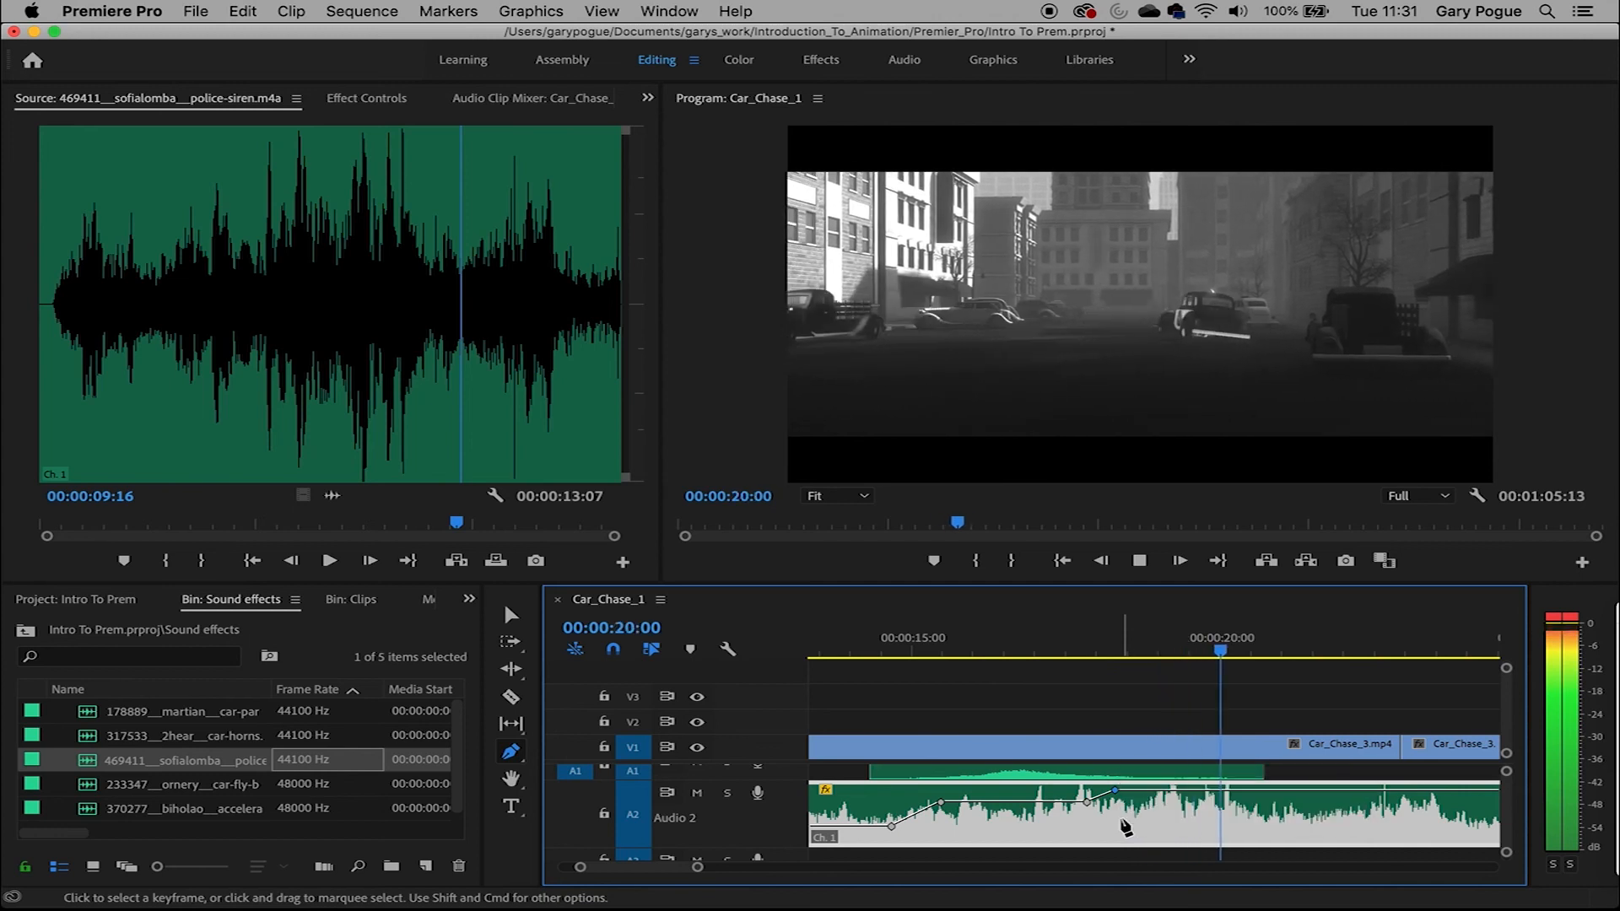
key(space)
Add siren volume keyframes at 00:00:20:18 and about 00:00:20:22, dropping the second to -5.50 dB
drag(1293, 652, 1263, 650)
click(1264, 790)
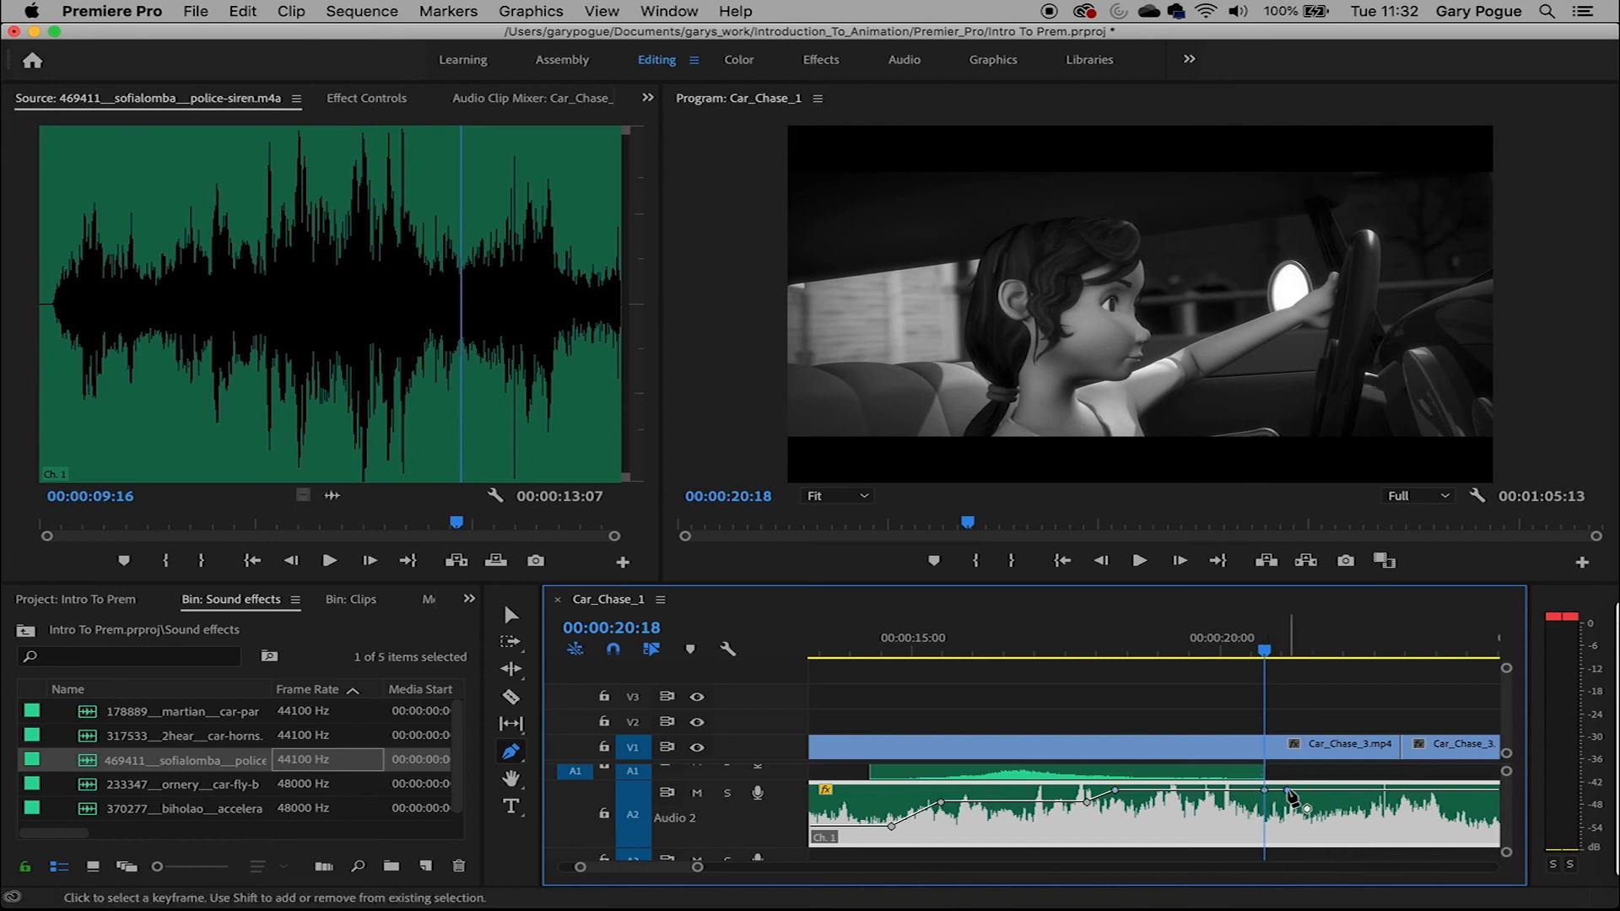
drag(1288, 791, 1276, 822)
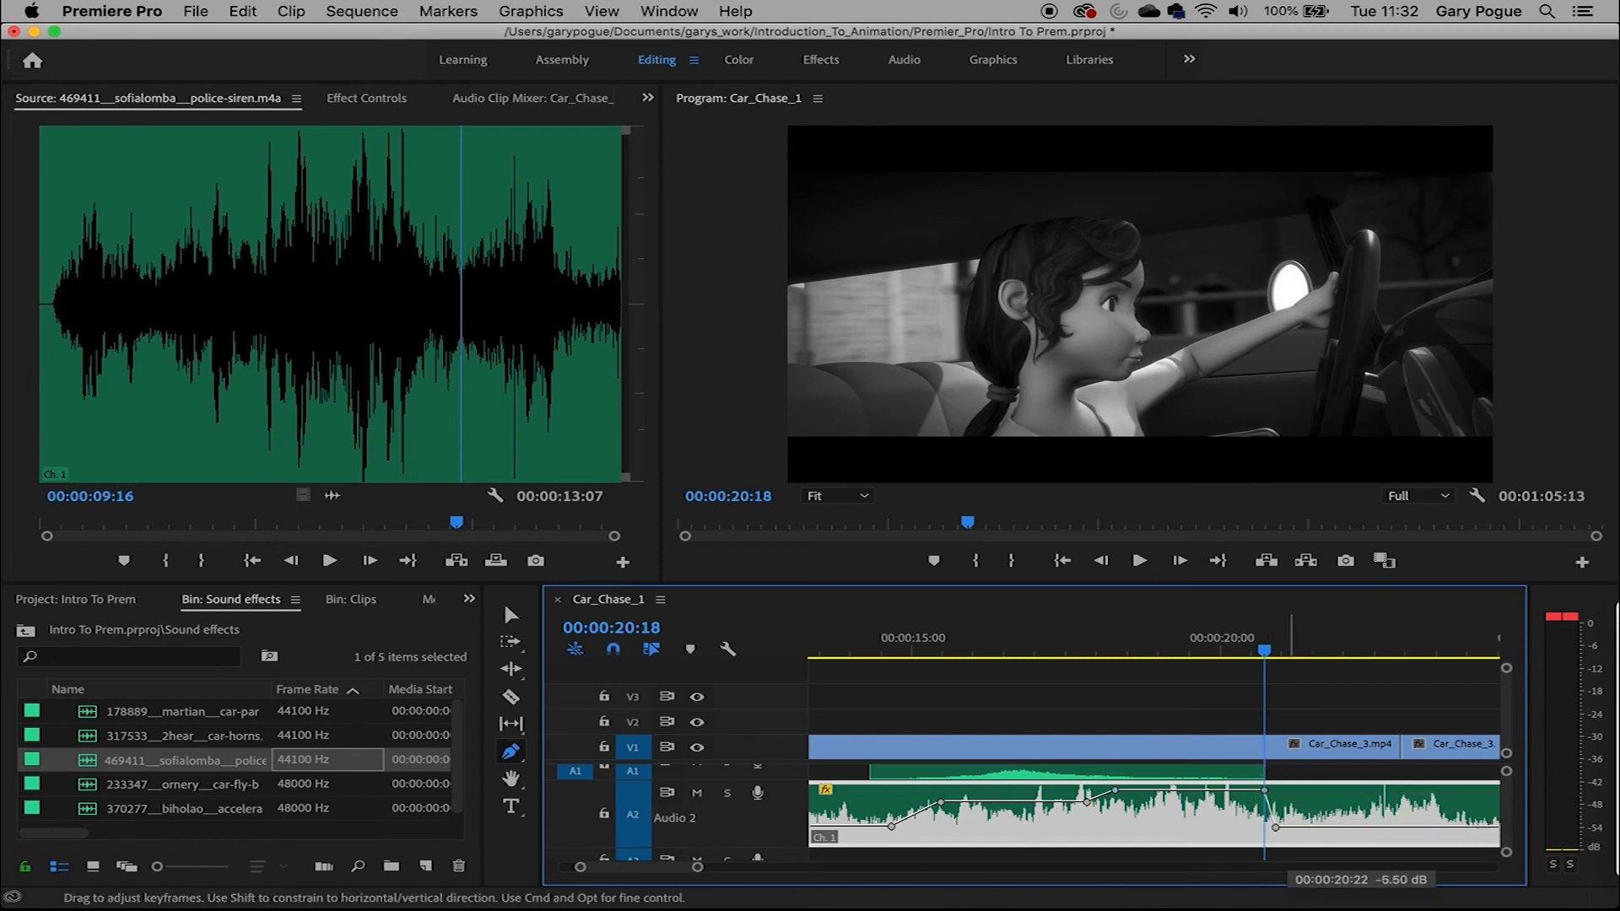
Play through the siren's volume drop from 00:00:19:23, then move the keyframe that starts the drop back to 00:00:20:04
drag(1264, 651, 1215, 654)
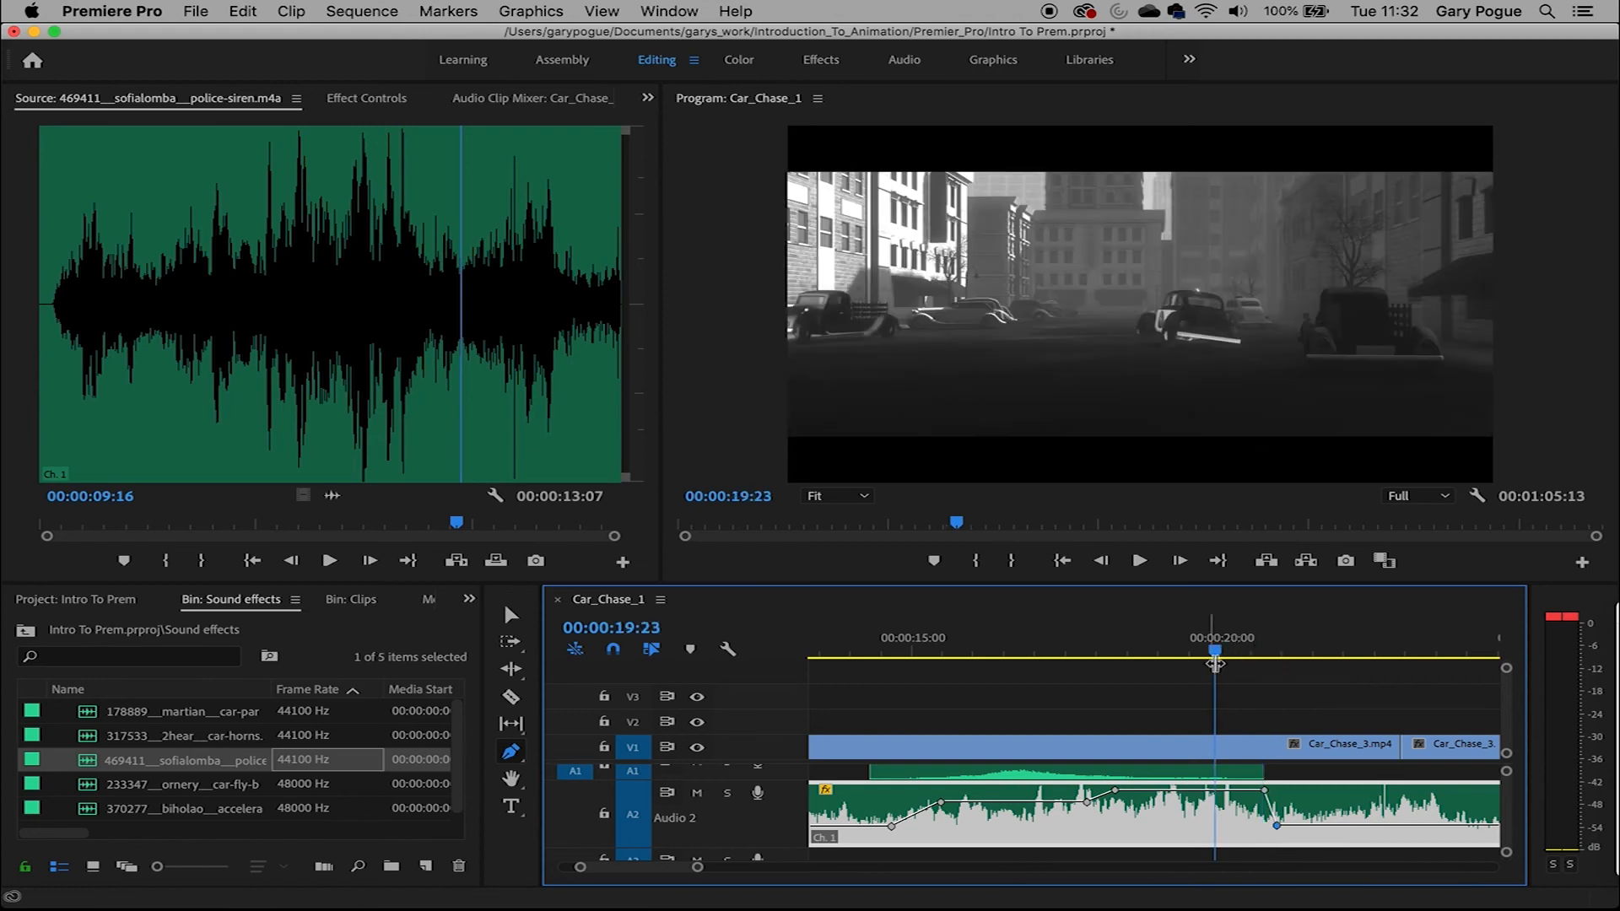
key(space)
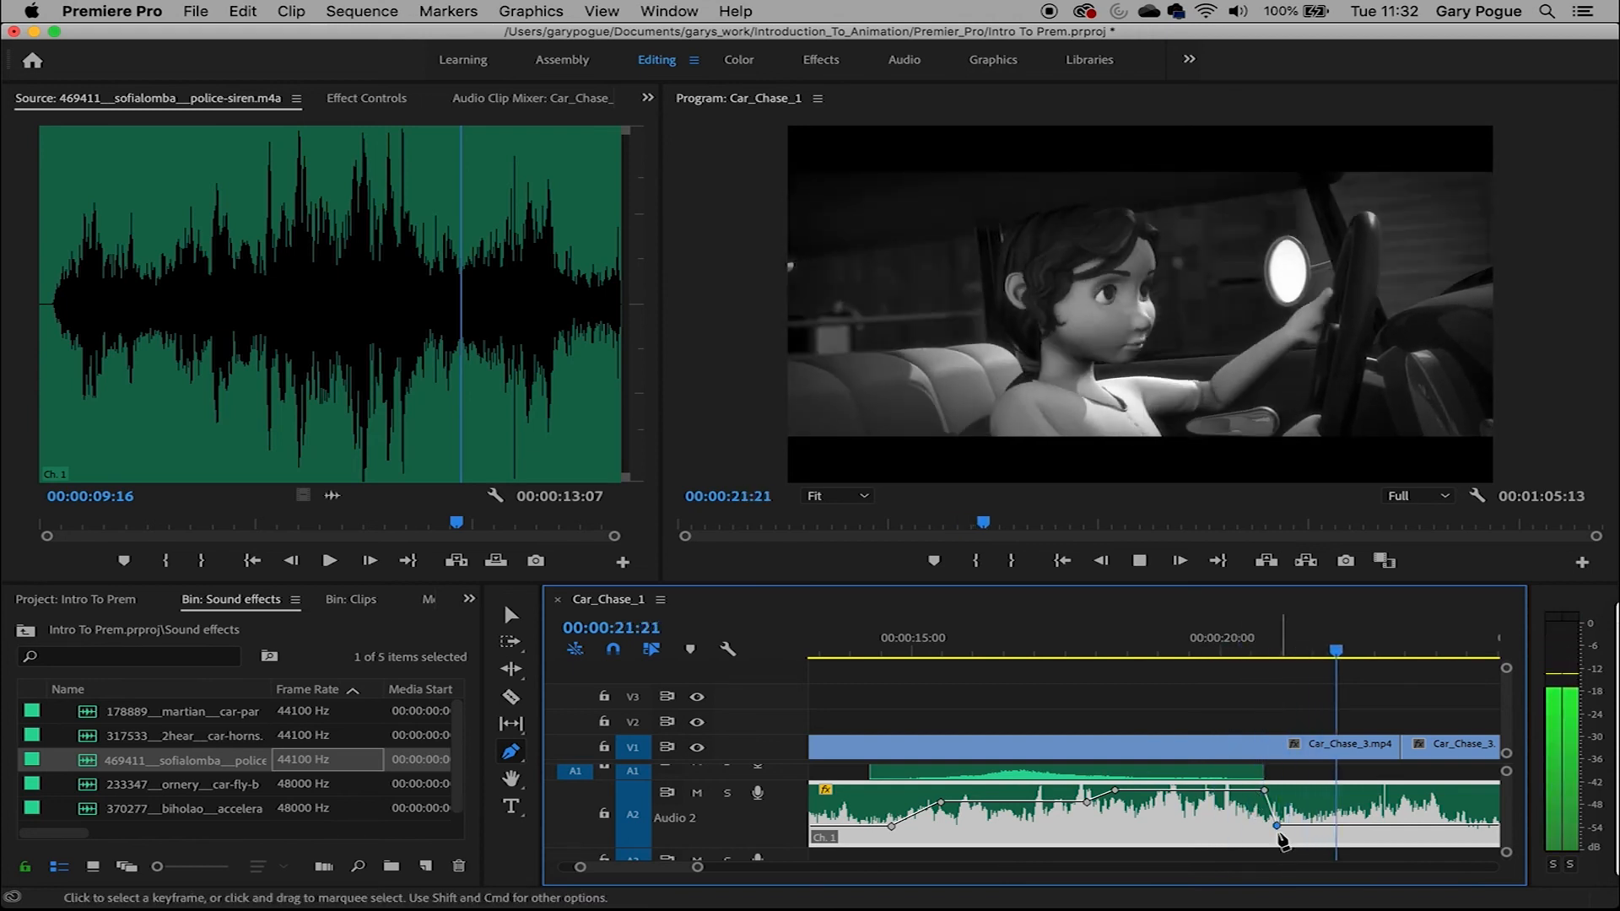
mouse_move(1240, 649)
mouse_down()
mouse_move(1272, 650)
mouse_move(1215, 657)
mouse_move(1239, 662)
mouse_move(1240, 646)
mouse_move(1230, 656)
mouse_up()
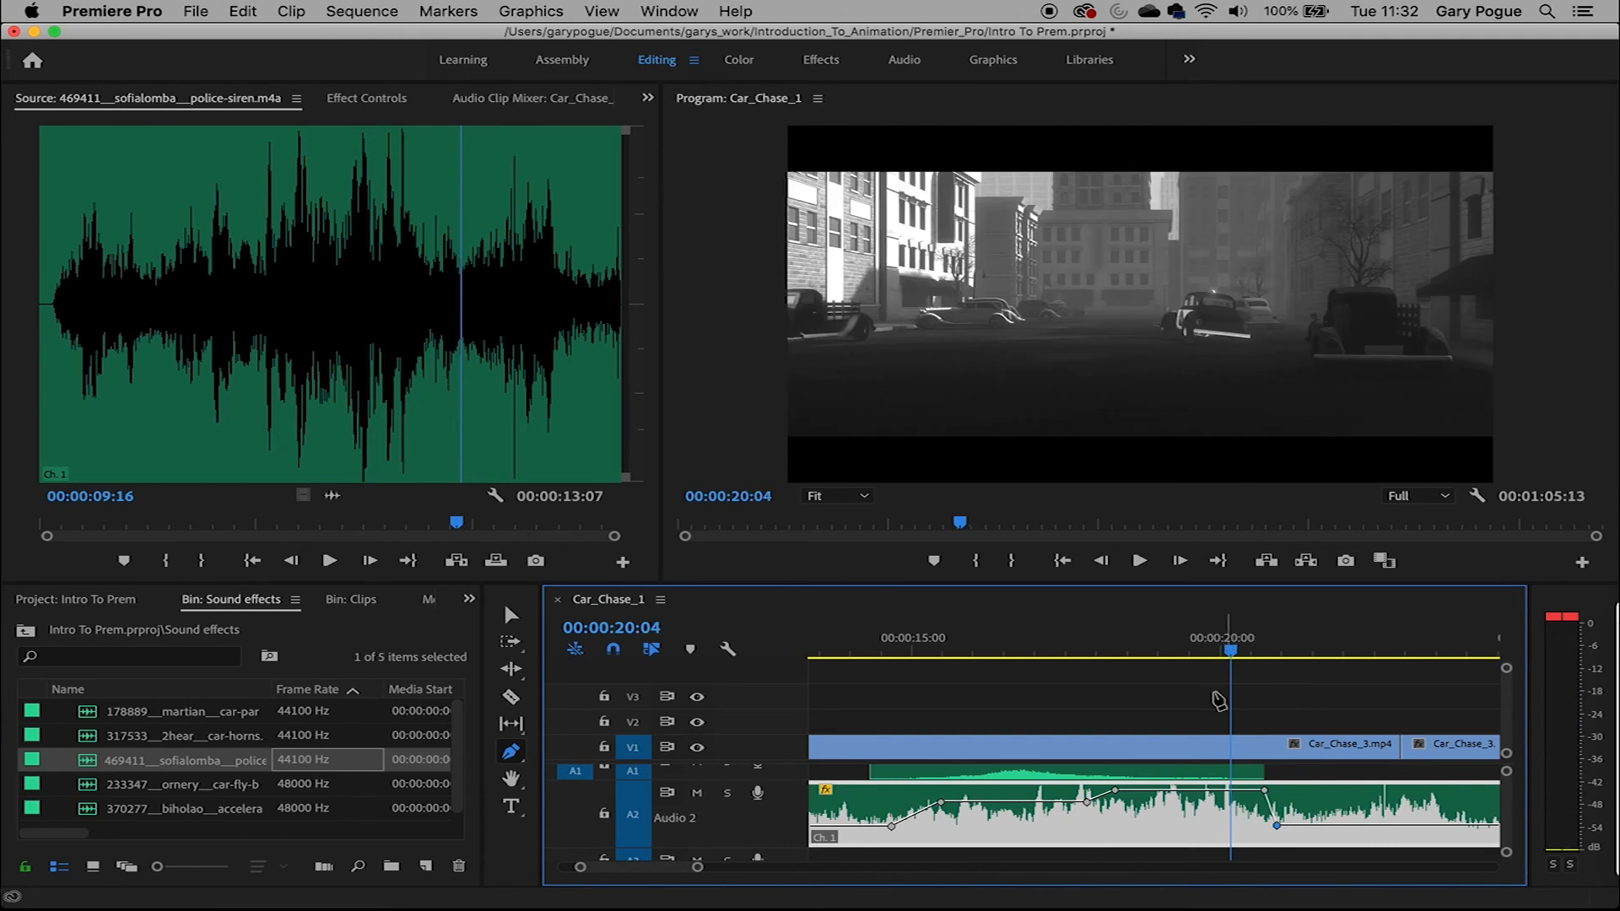
click(1265, 792)
drag(1267, 795, 1230, 790)
Play the sequence from just before the siren's volume drop to past the end of the siren clip
click(1215, 656)
key(space)
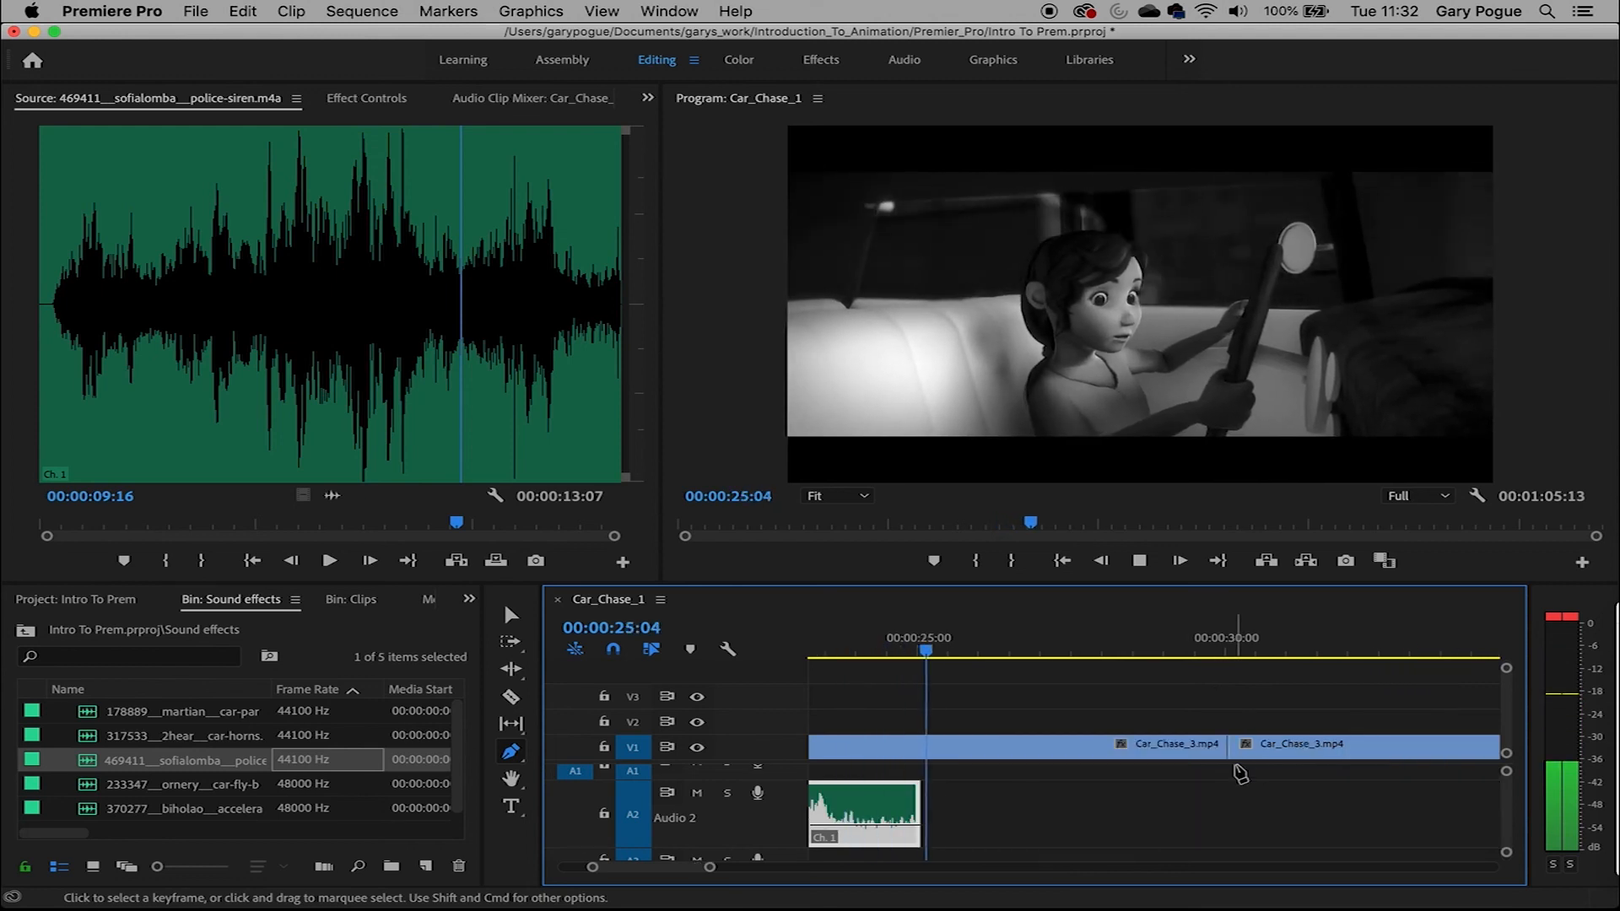
key(space)
Switch back to the Selection tool, deselect the siren clip and return the playhead to 00:00:15:01 in a wider timeline view
drag(711, 873, 774, 867)
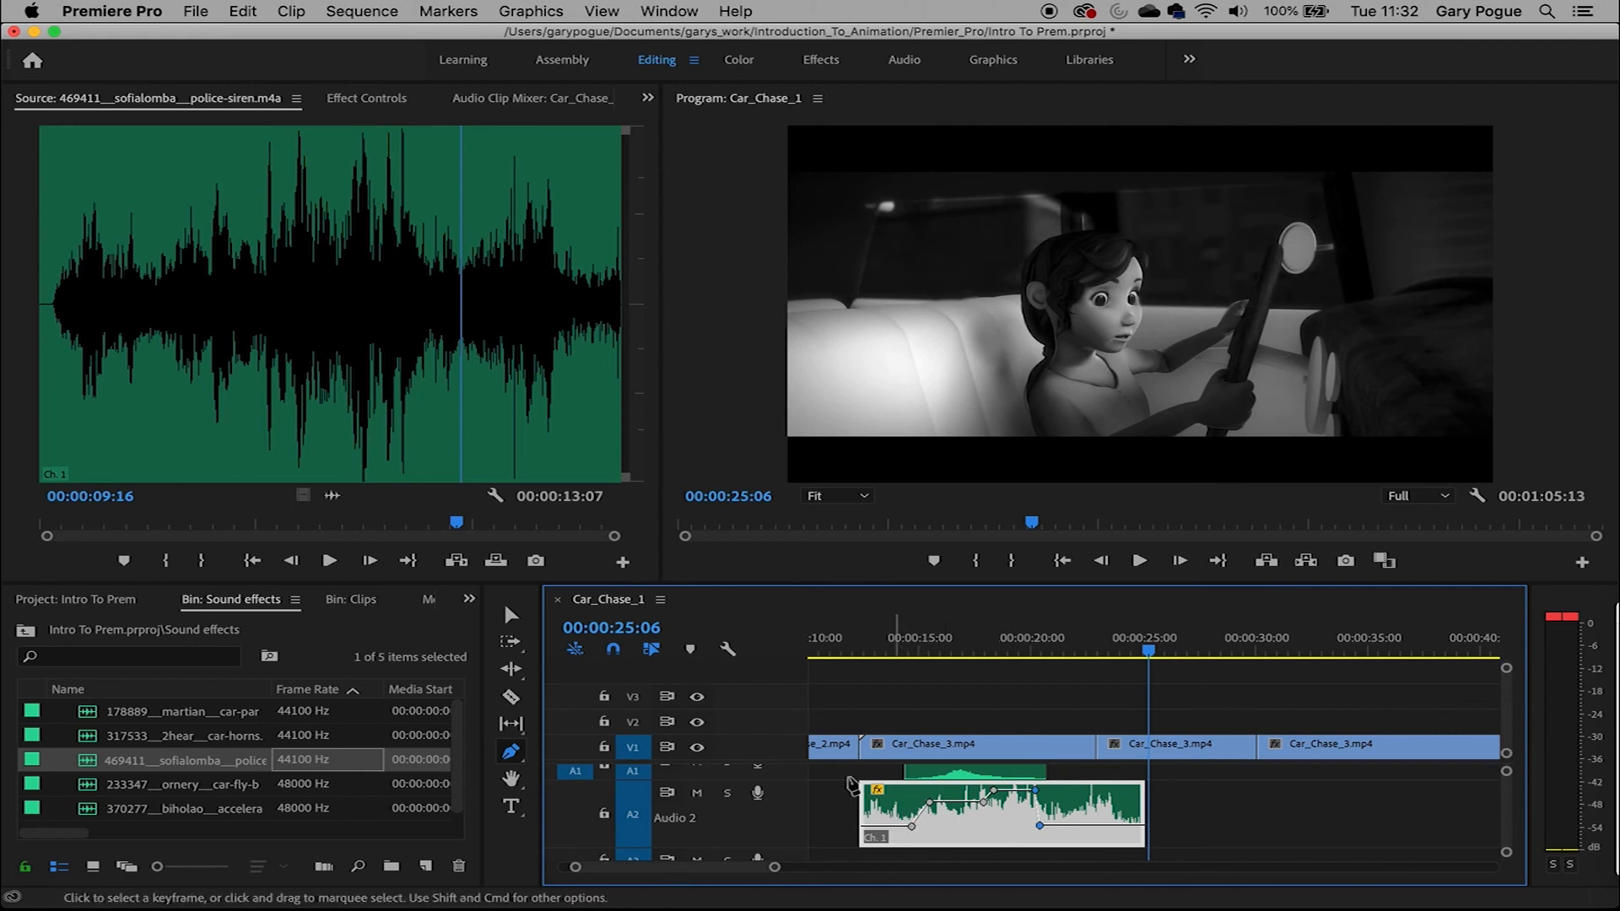
drag(775, 873, 801, 873)
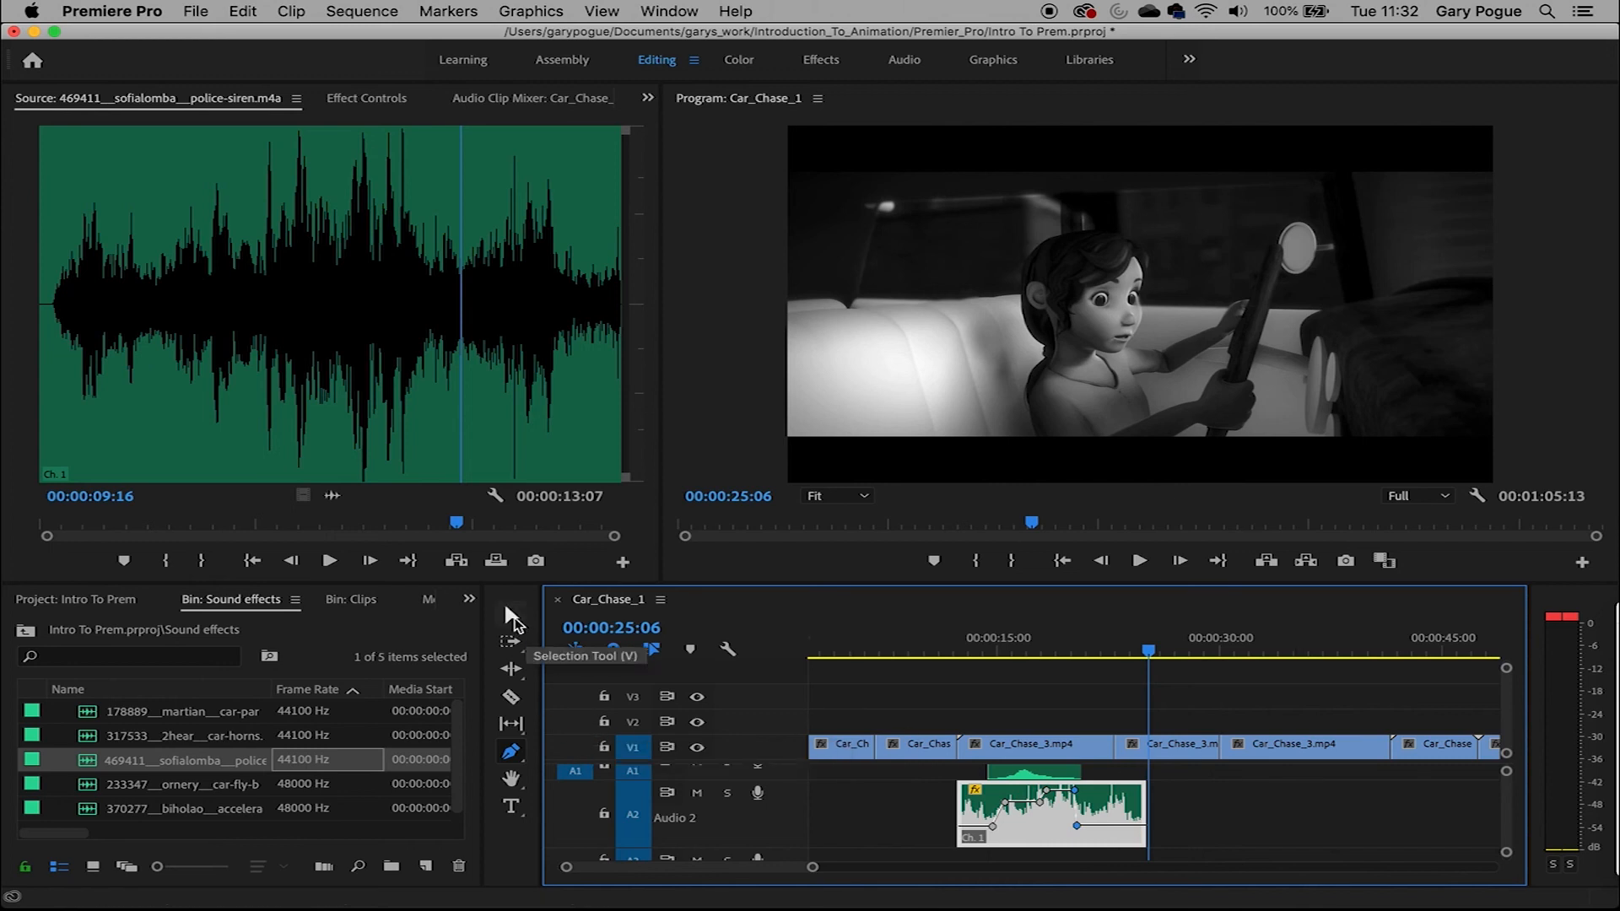
click(509, 612)
click(923, 778)
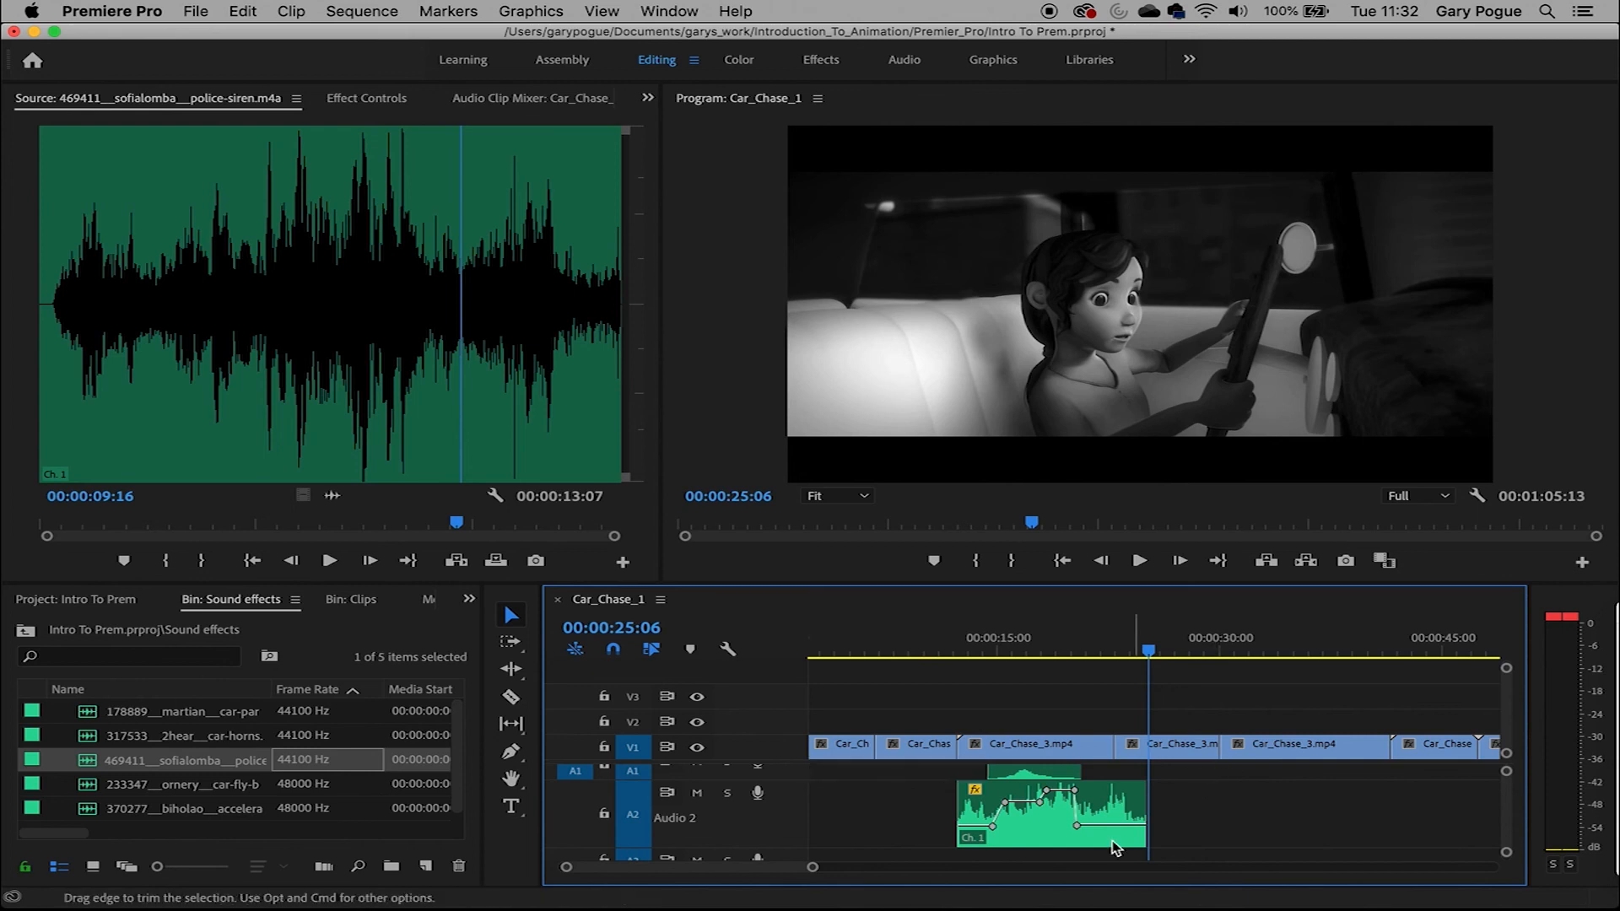
drag(1145, 655, 1002, 673)
Open the acceleration, car-fly-by, police-siren, car-horns and car-park-skiding-corner sounds in turn from the bin, scrubbing through several to preview them
double_click(198, 810)
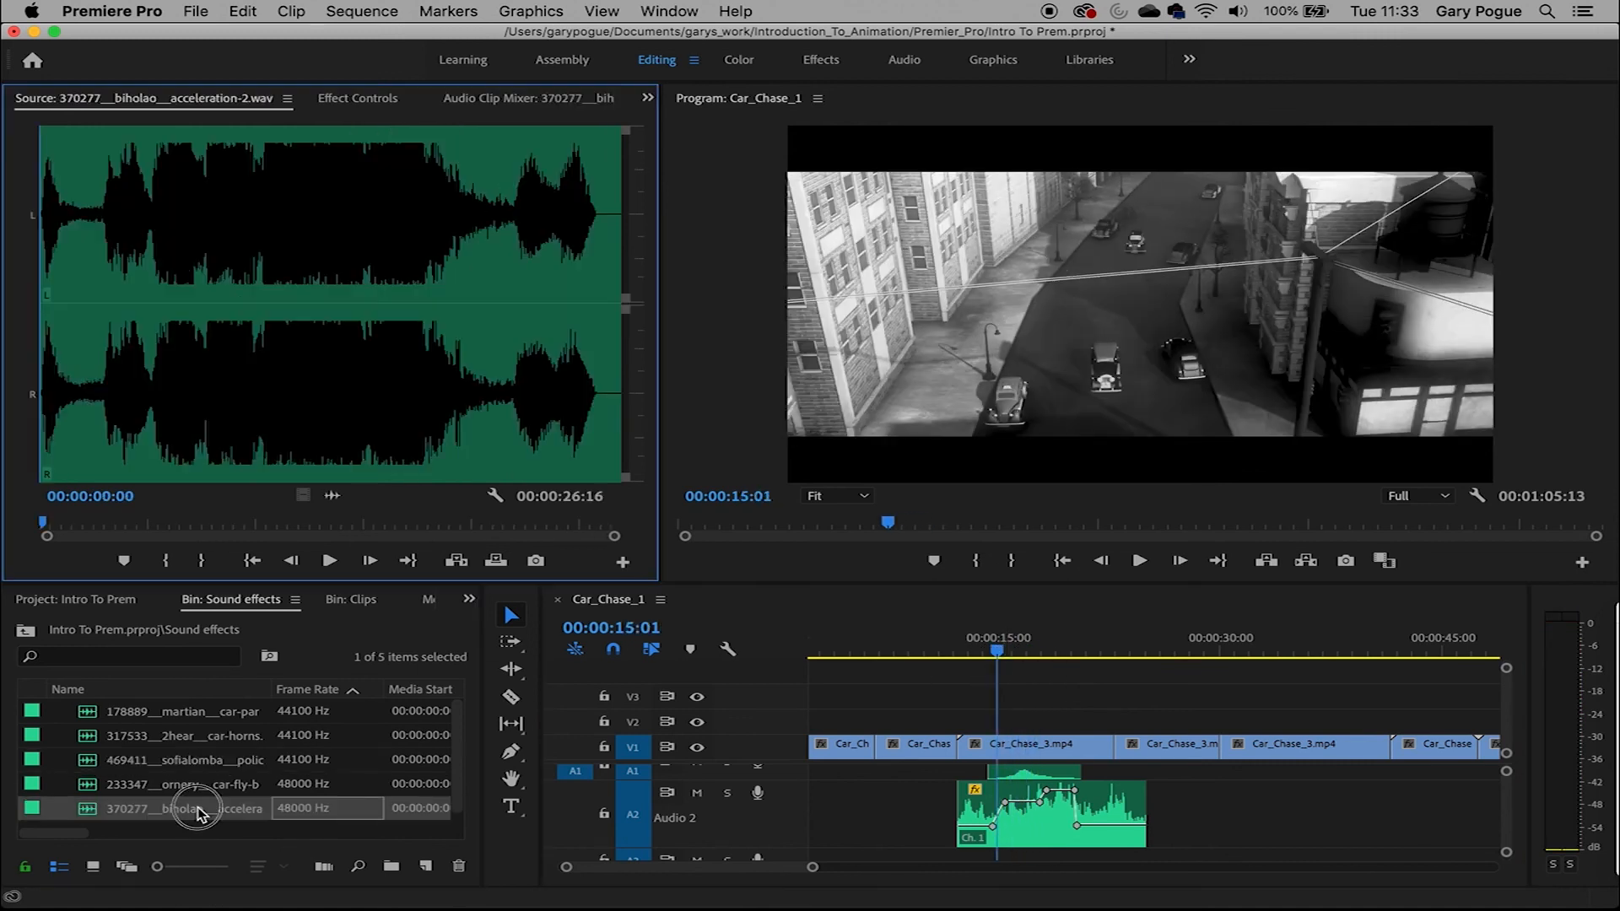
drag(118, 534, 216, 536)
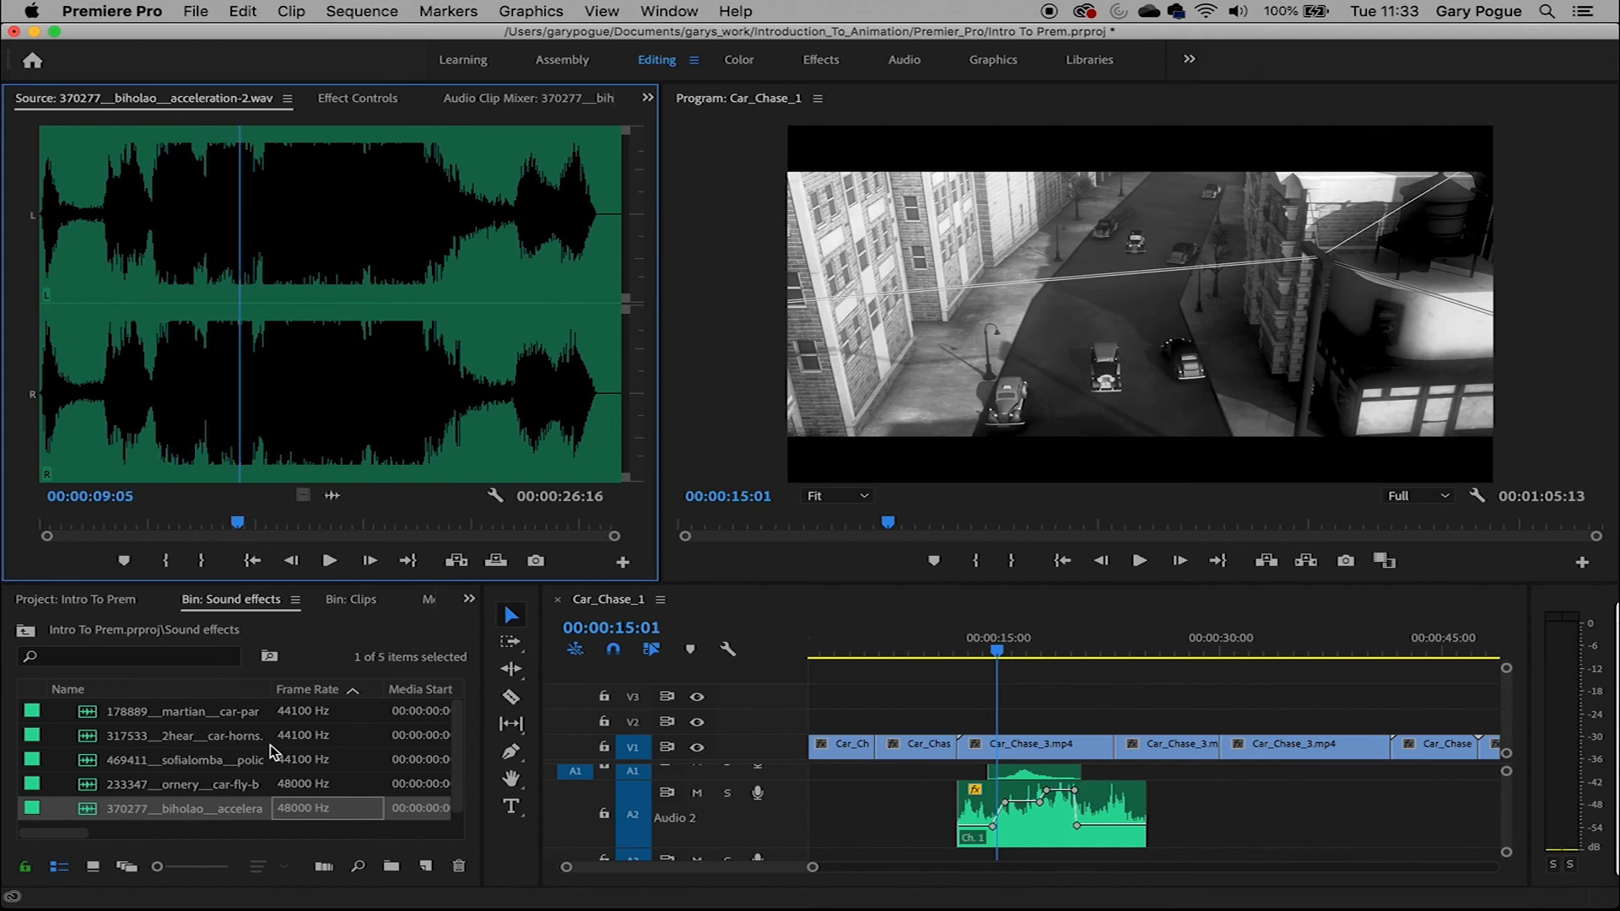
double_click(253, 784)
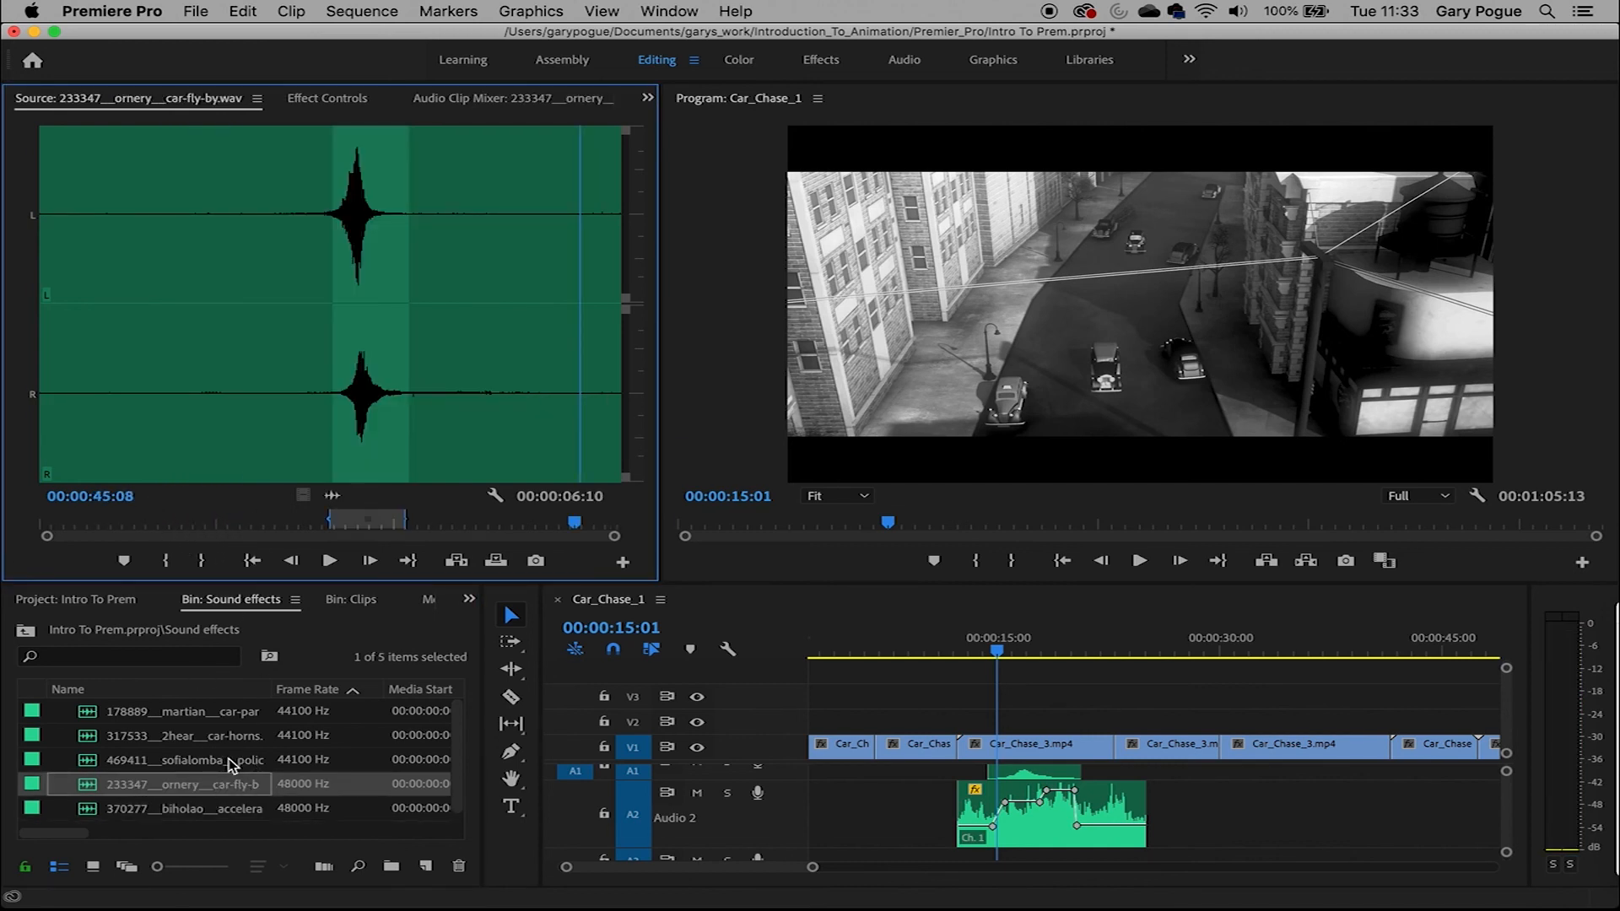
double_click(232, 763)
drag(131, 535, 217, 534)
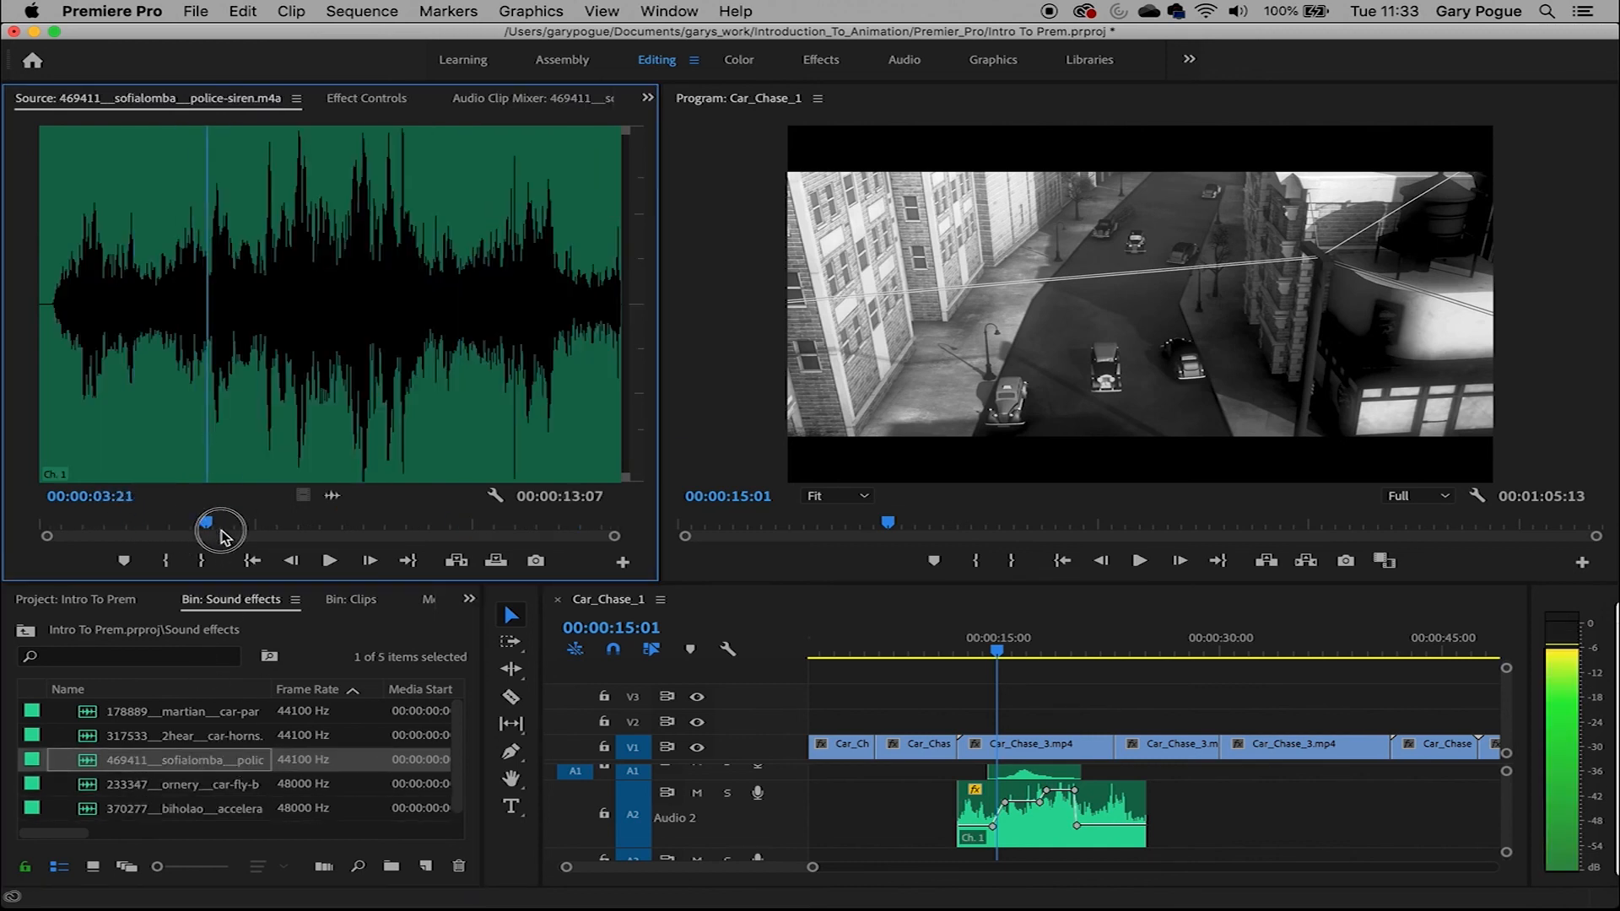
double_click(215, 736)
drag(101, 539, 438, 537)
double_click(224, 711)
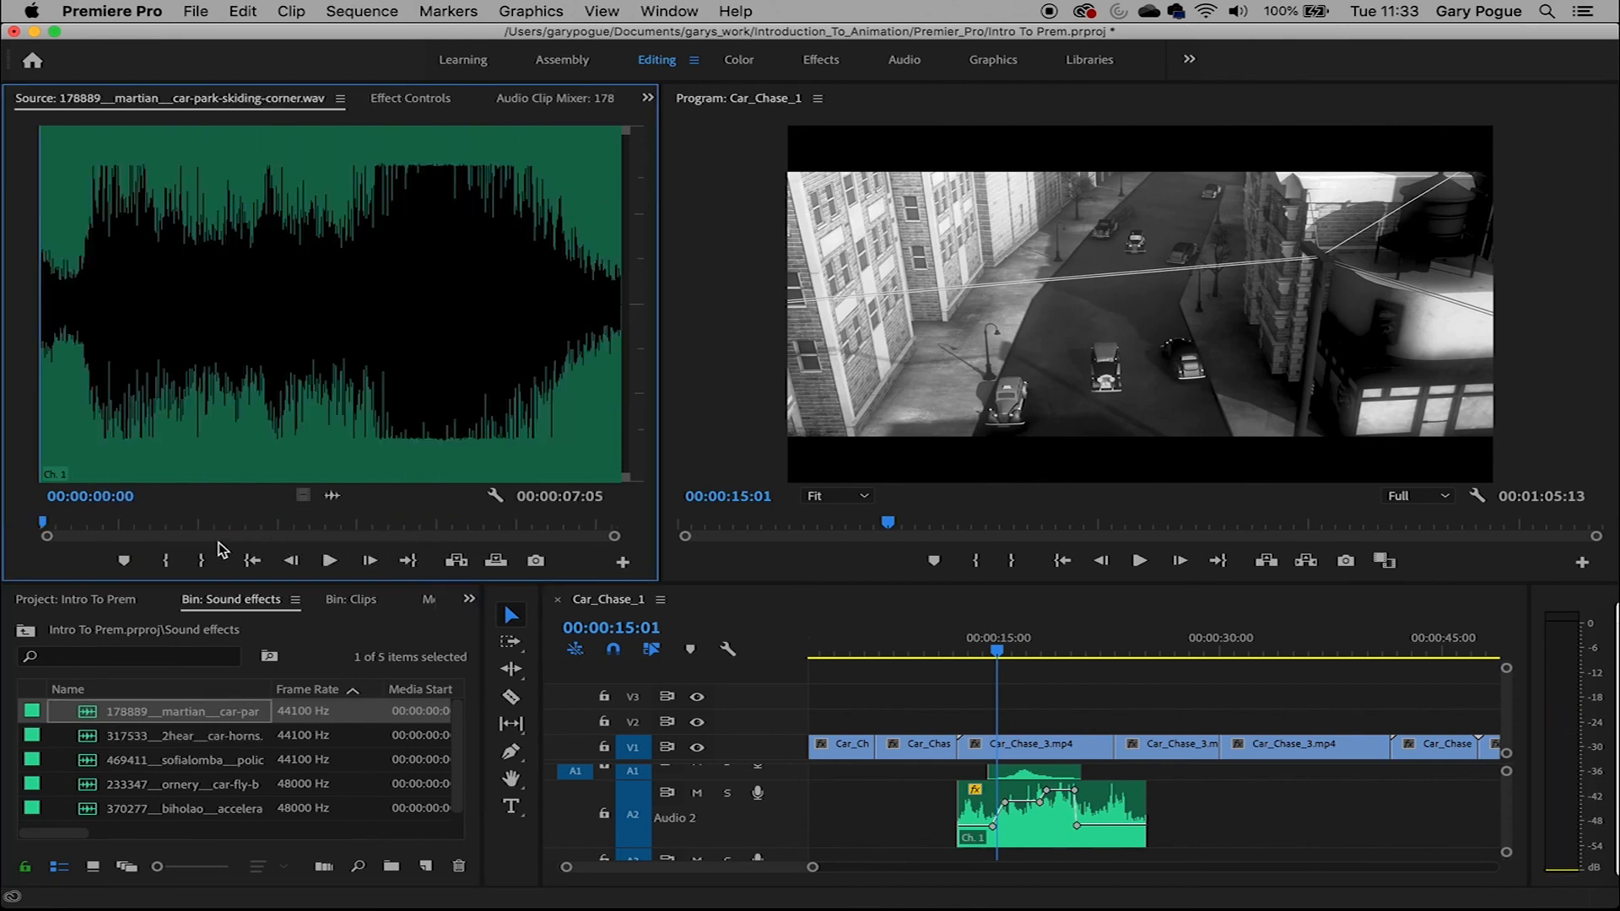
Mark the closing section of the car-park-skiding-corner sound with in and out points, ending at 00:00:07:02
drag(103, 529, 604, 530)
click(165, 560)
click(214, 562)
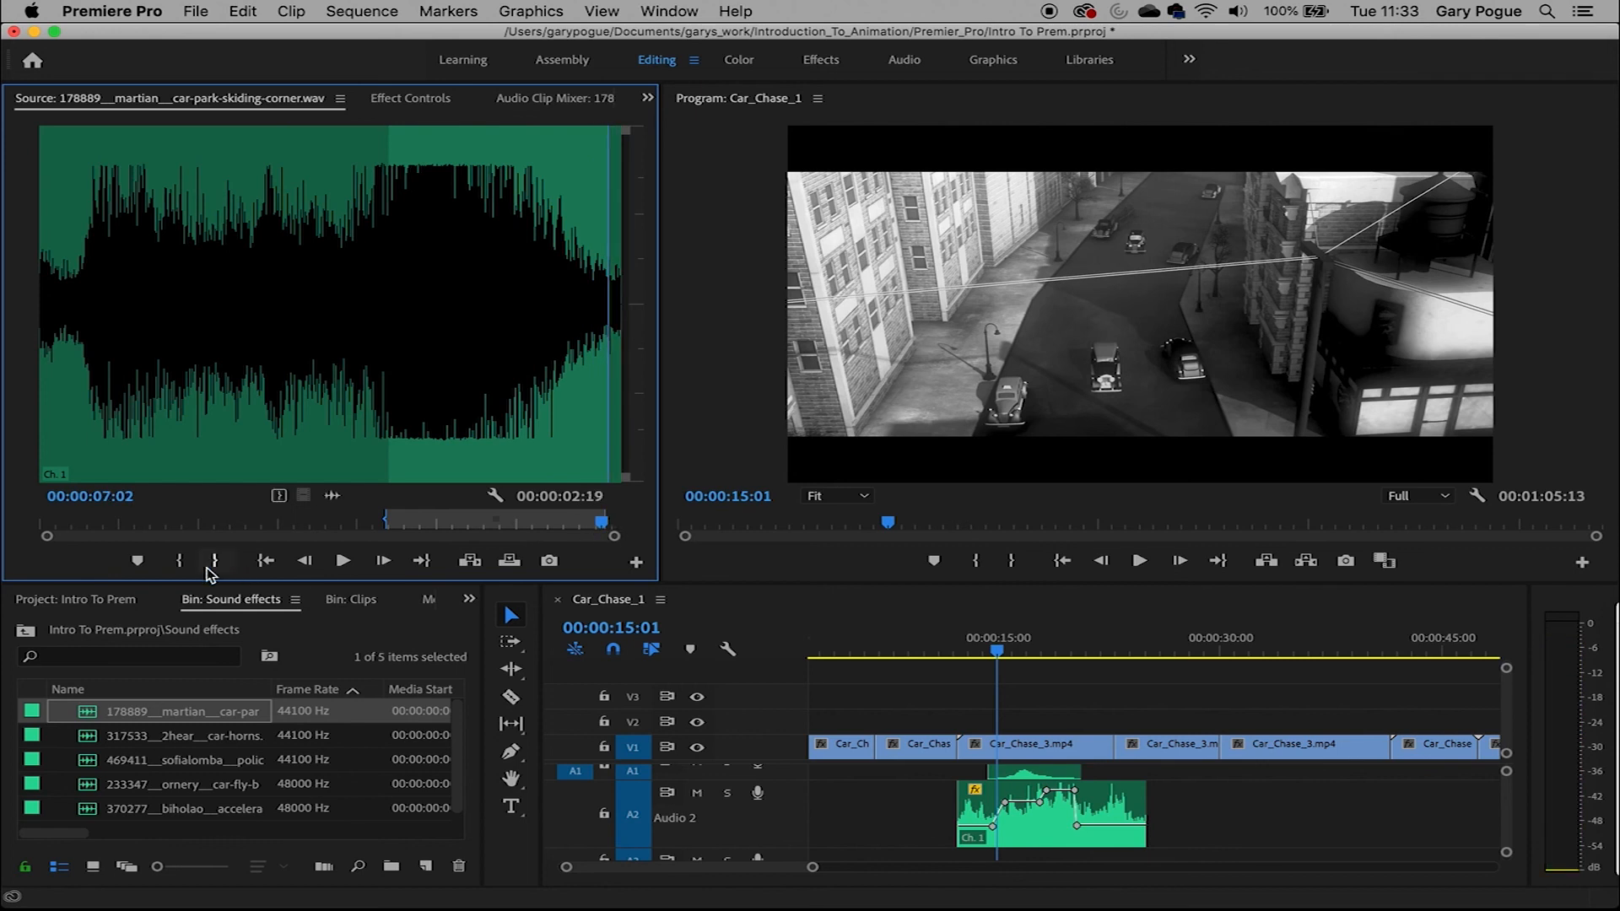
Clear the gap selection, then make the timeline area taller and reduce the height of track A2 so tracks A1 to A3 fit
click(911, 785)
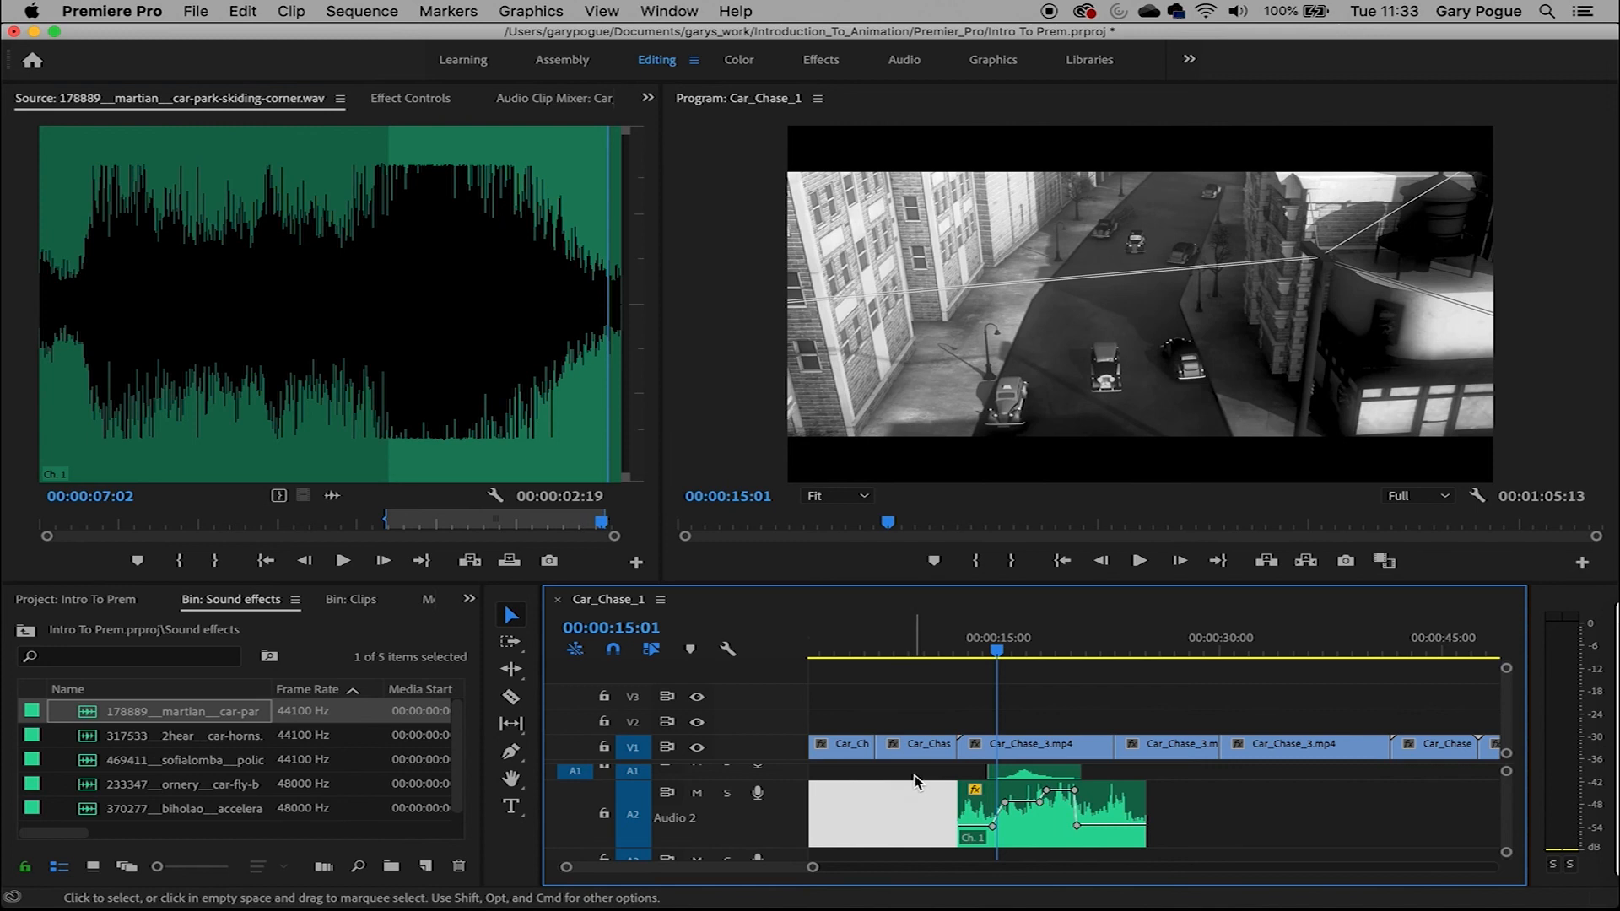
click(915, 774)
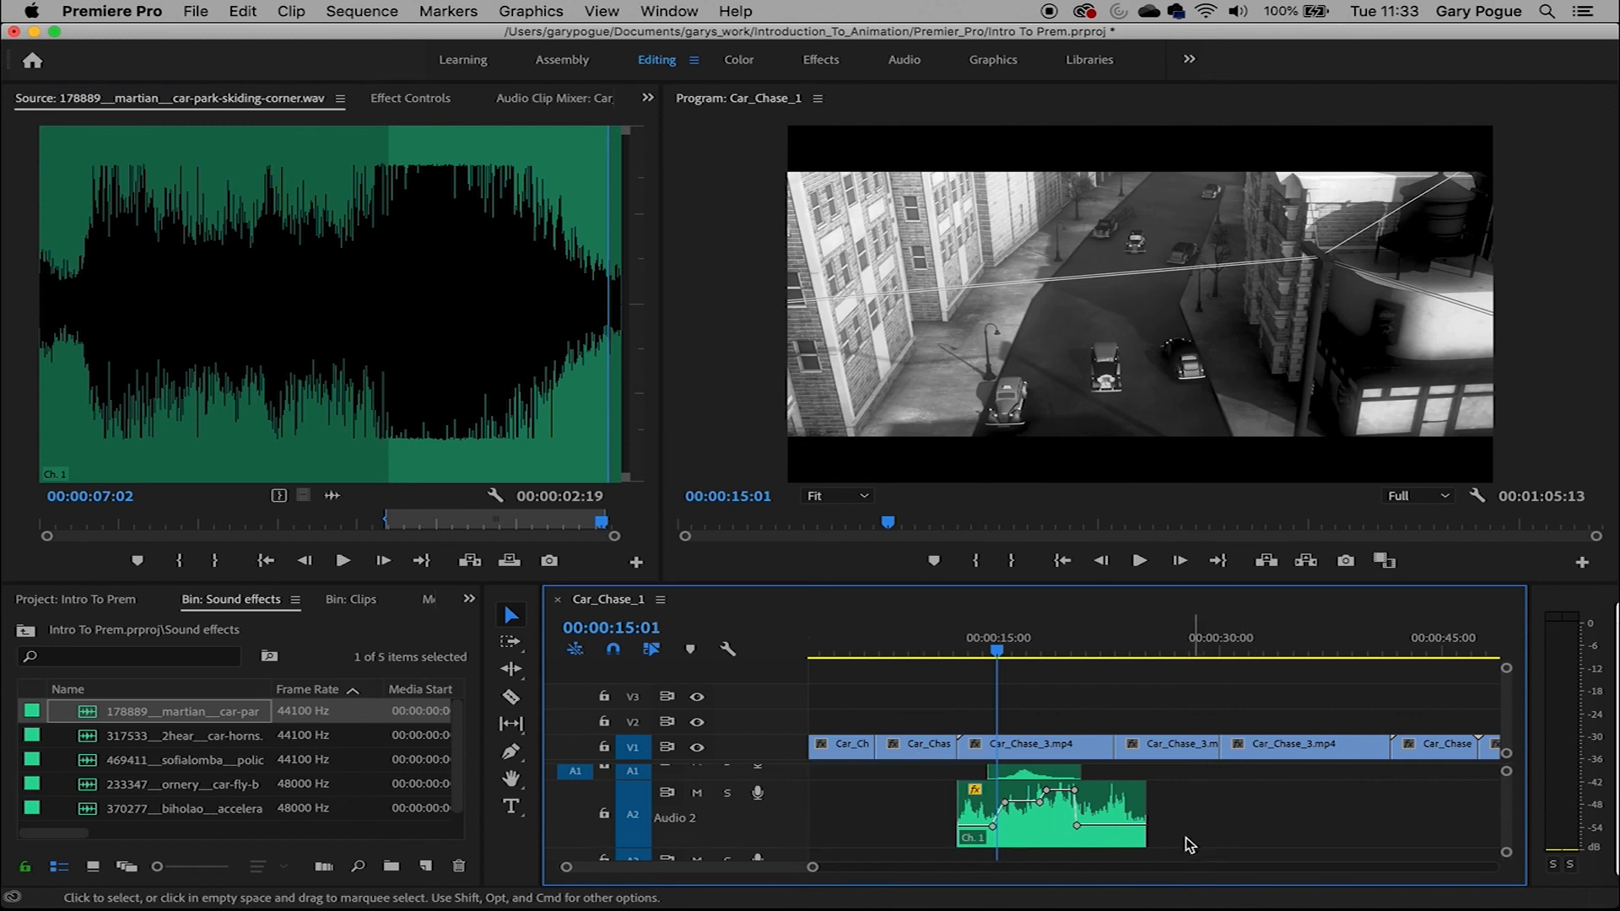
drag(785, 781, 780, 814)
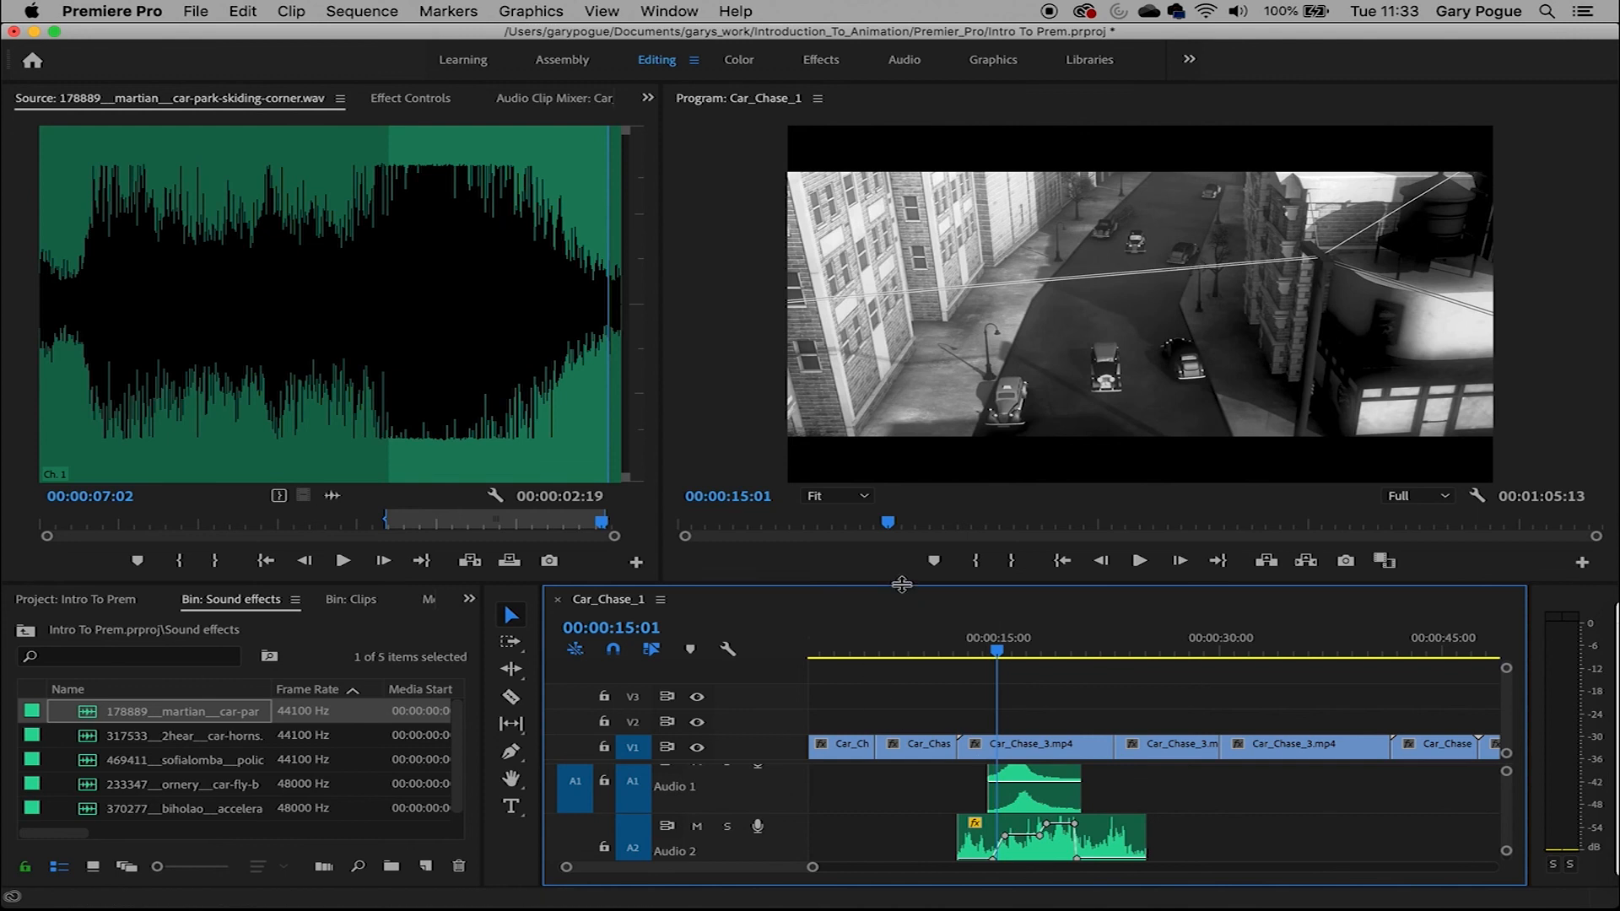
drag(902, 583, 900, 486)
mouse_move(806, 832)
mouse_down()
mouse_move(799, 773)
mouse_move(799, 803)
mouse_up()
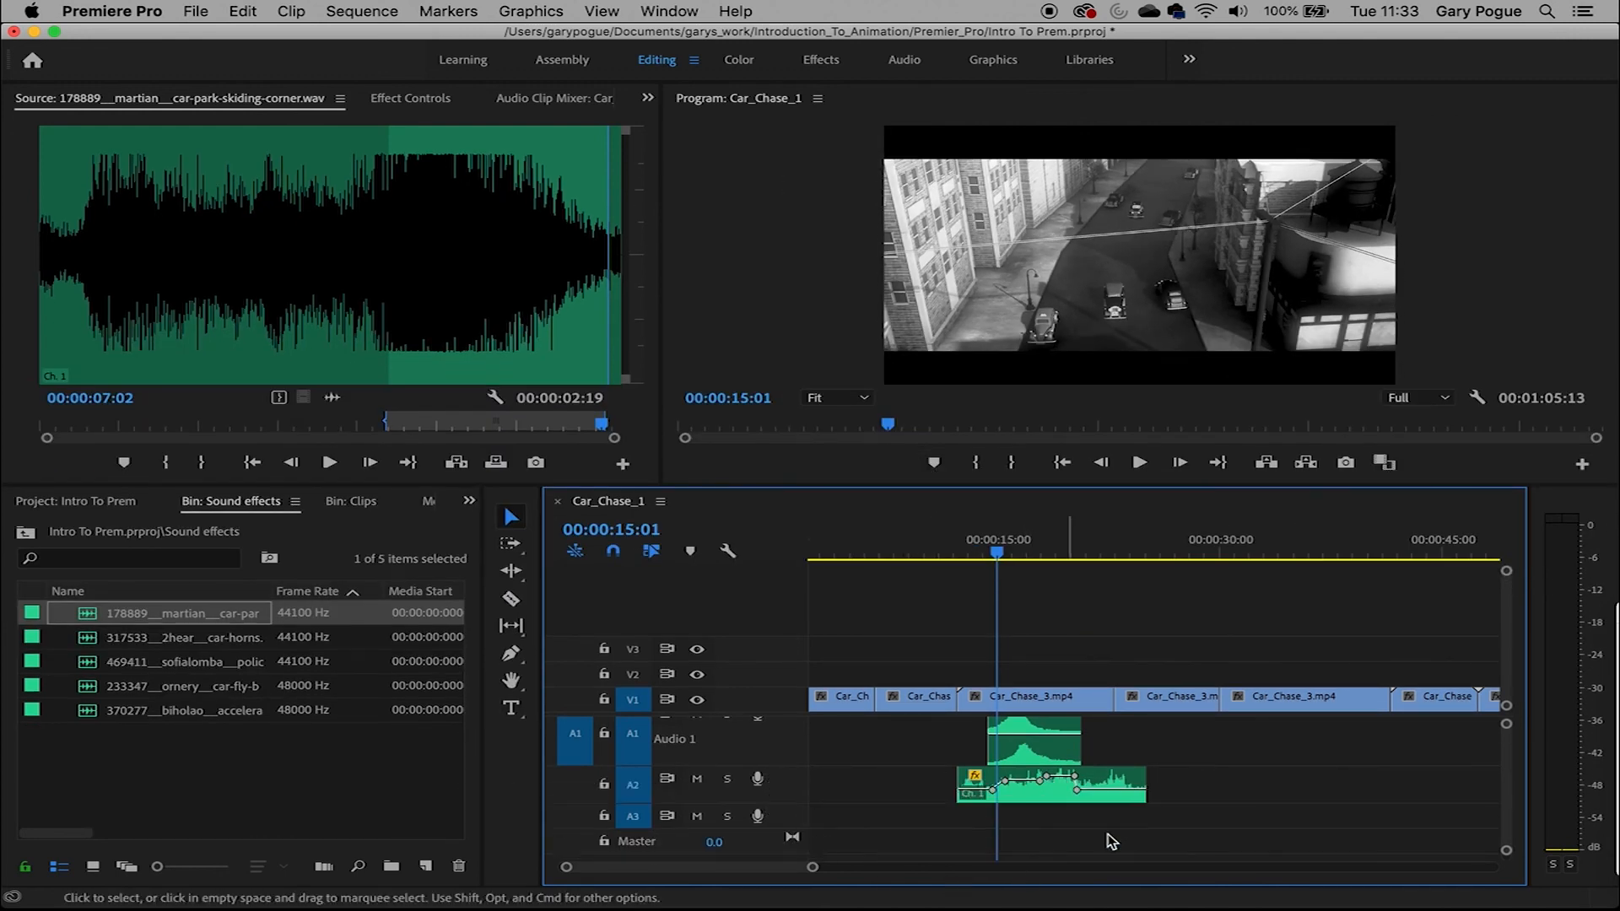
Move the siren clip down to track A3 and the car-fly-by clip down to A2 without changing their timing
drag(1035, 798, 1034, 818)
drag(1040, 735, 1054, 783)
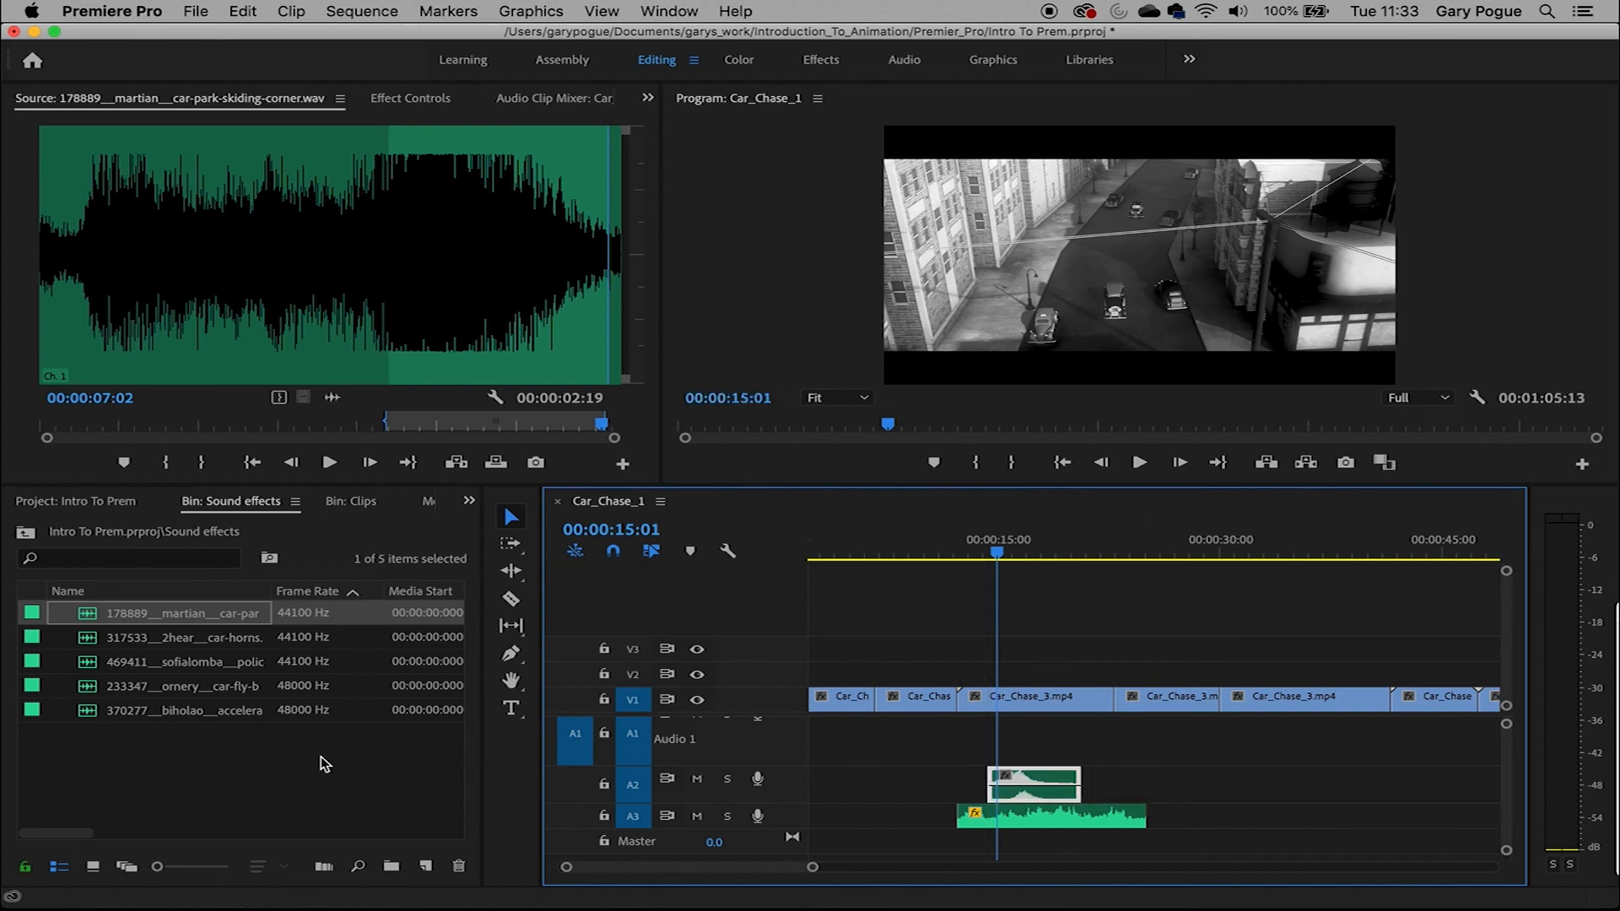
Place the audio of the marked skid section on track A1 shortly after the playhead and play the sequence through it
drag(335, 398, 1021, 749)
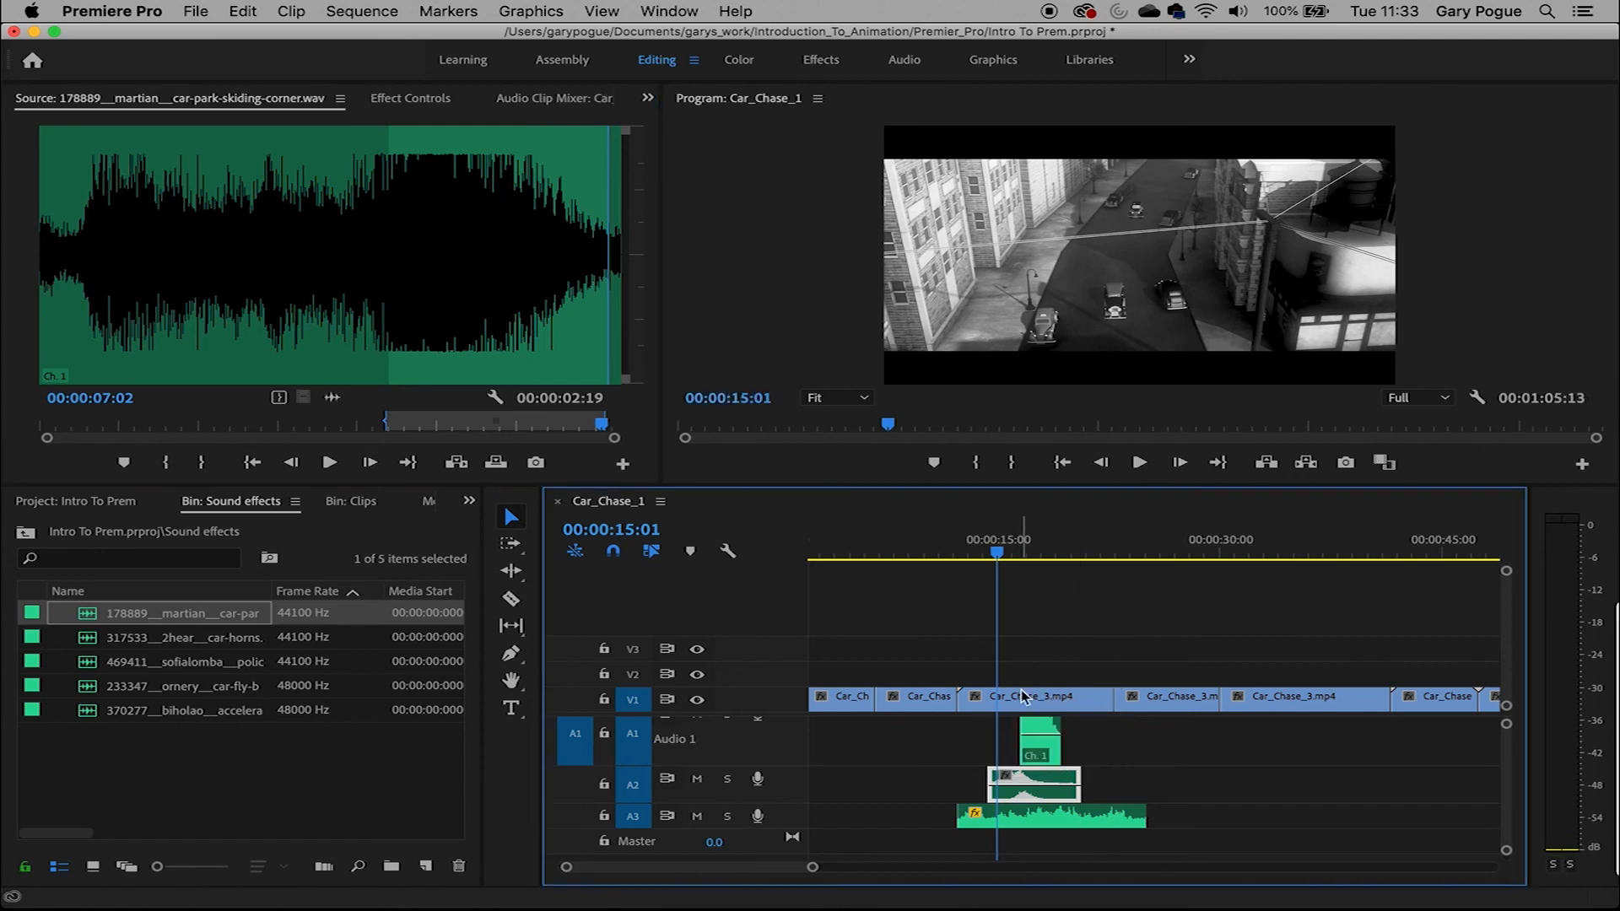
key(space)
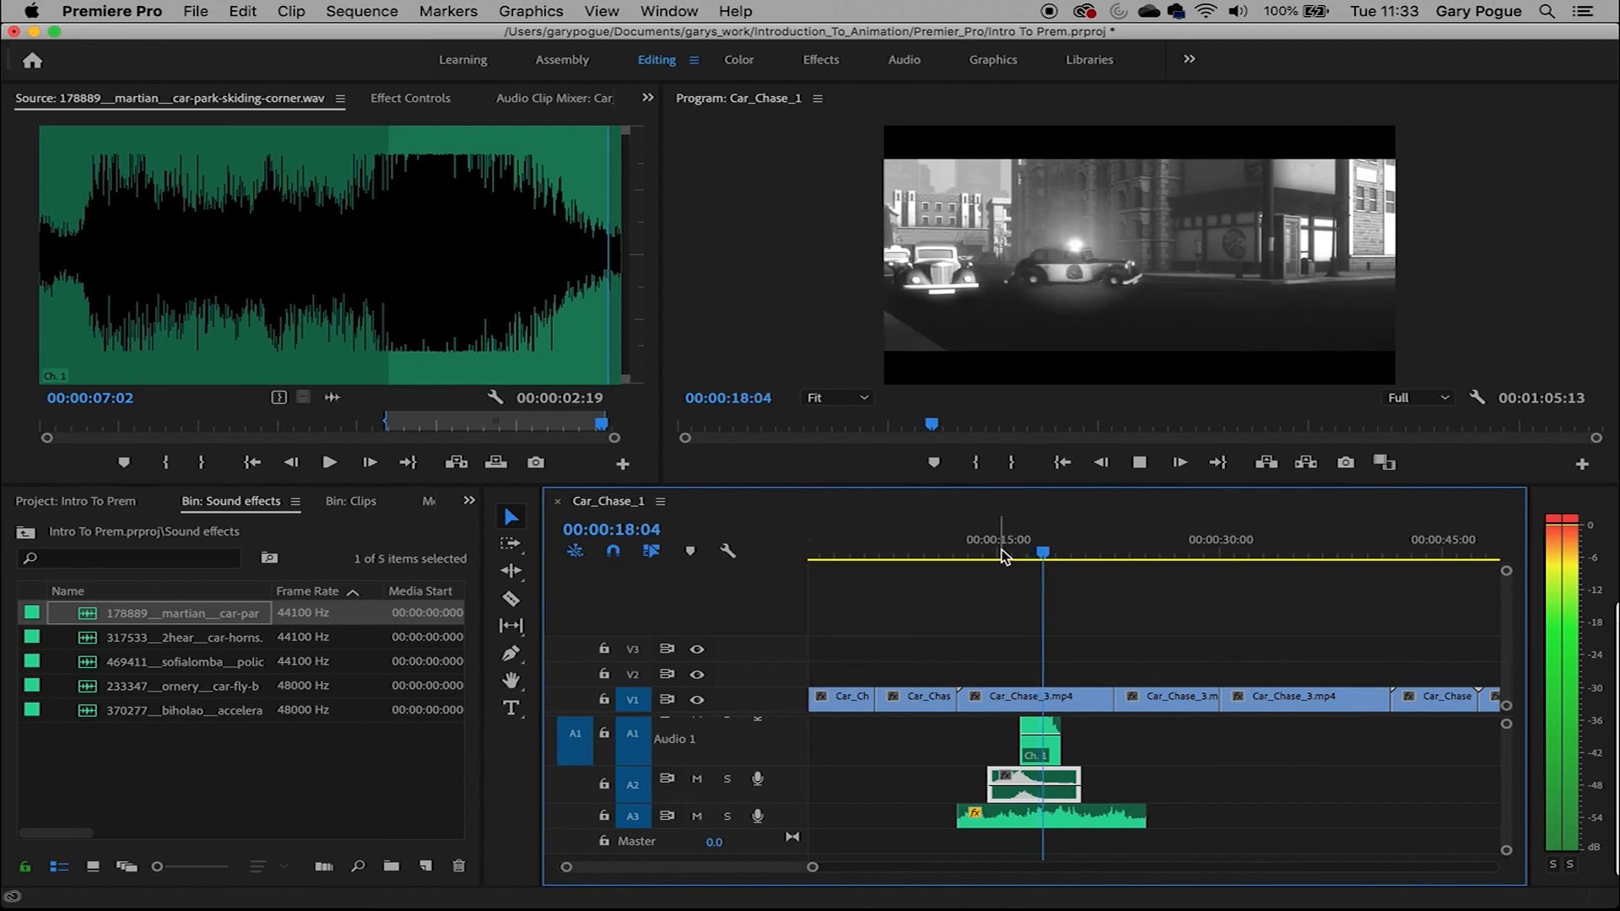
key(space)
Return the playhead to about 00:00:15 and shift the skid clip on A1 slightly earlier, starting at about 00:00:16
drag(1060, 554, 1001, 651)
drag(1038, 739, 1040, 735)
drag(812, 867, 767, 879)
drag(1263, 734, 1238, 736)
Play through the repositioned skid clip twice, stopping the second pass at 00:00:18:00
key(space)
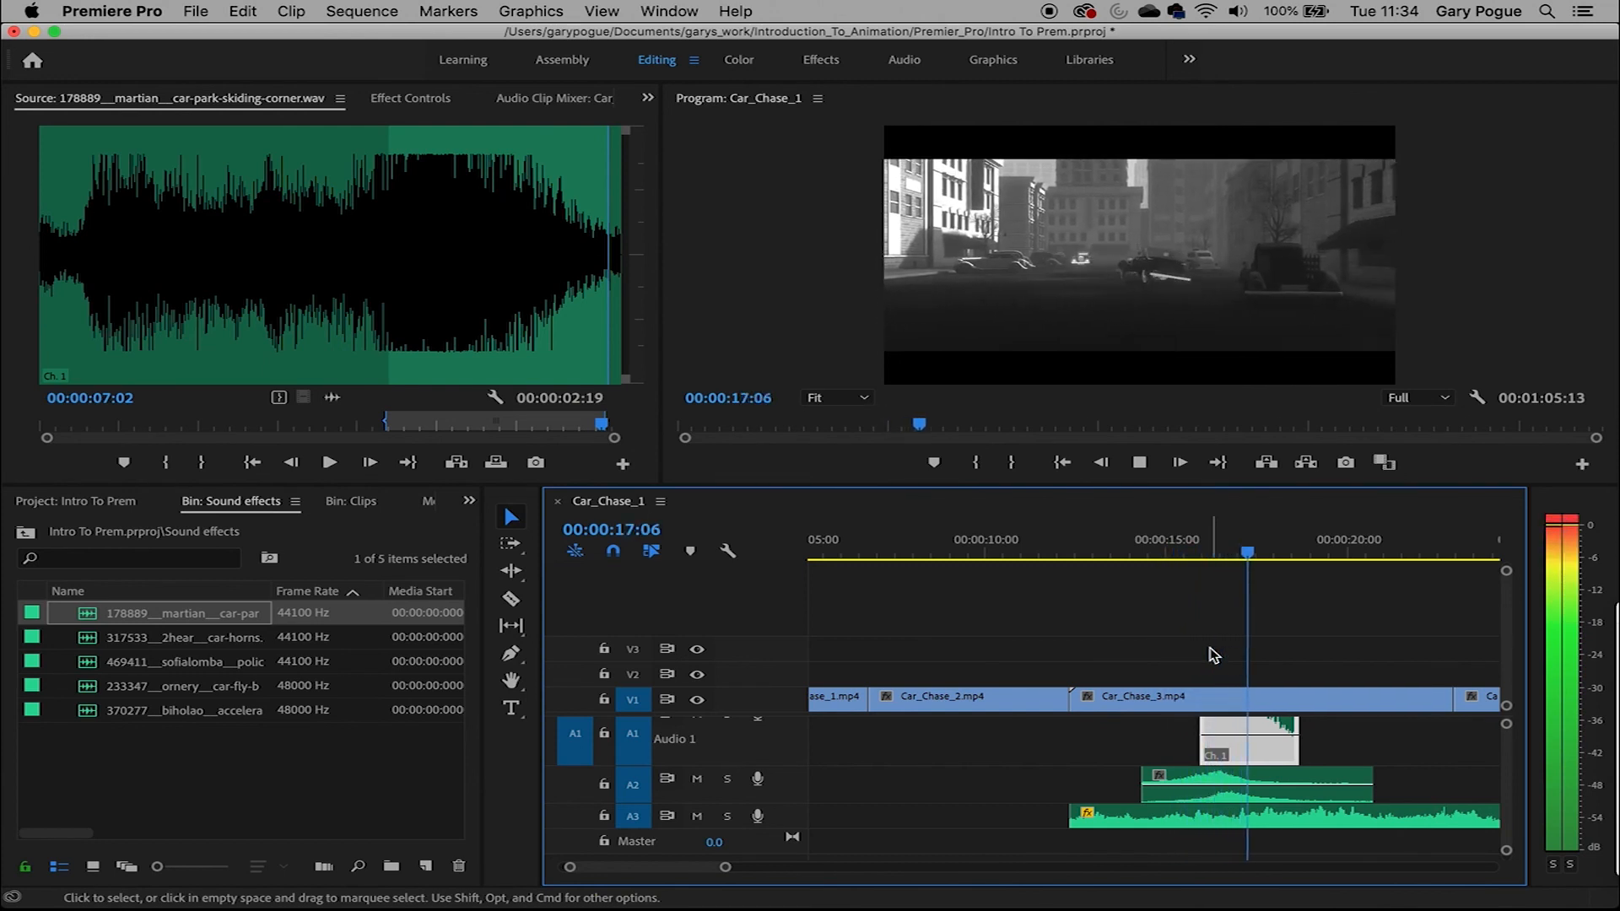
key(space)
drag(1316, 555, 1160, 562)
key(space)
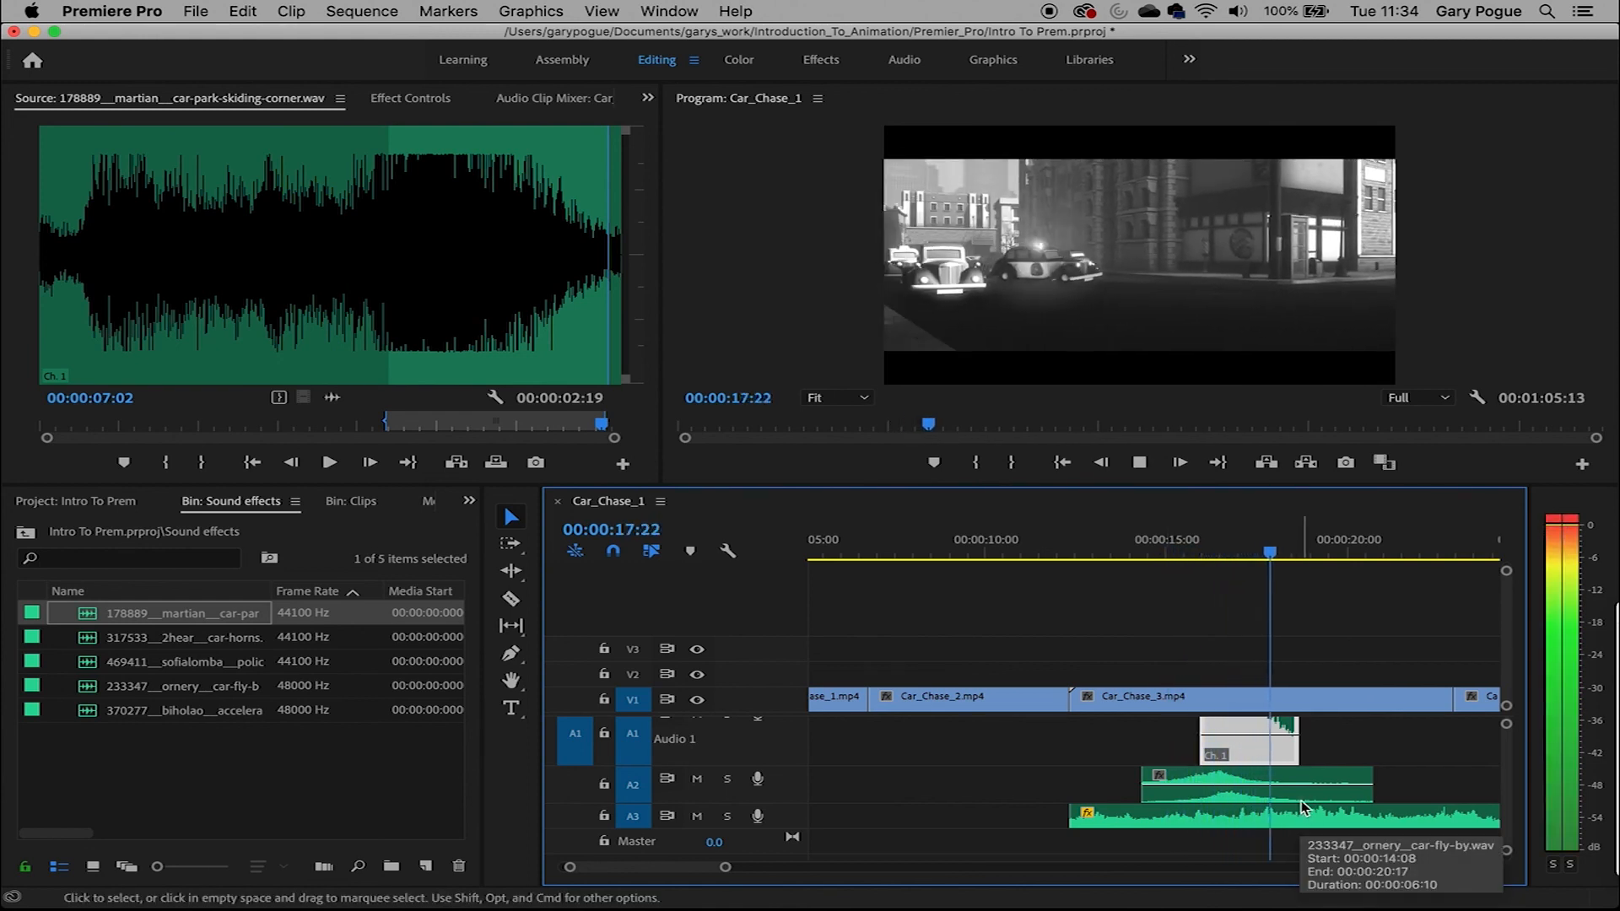
key(space)
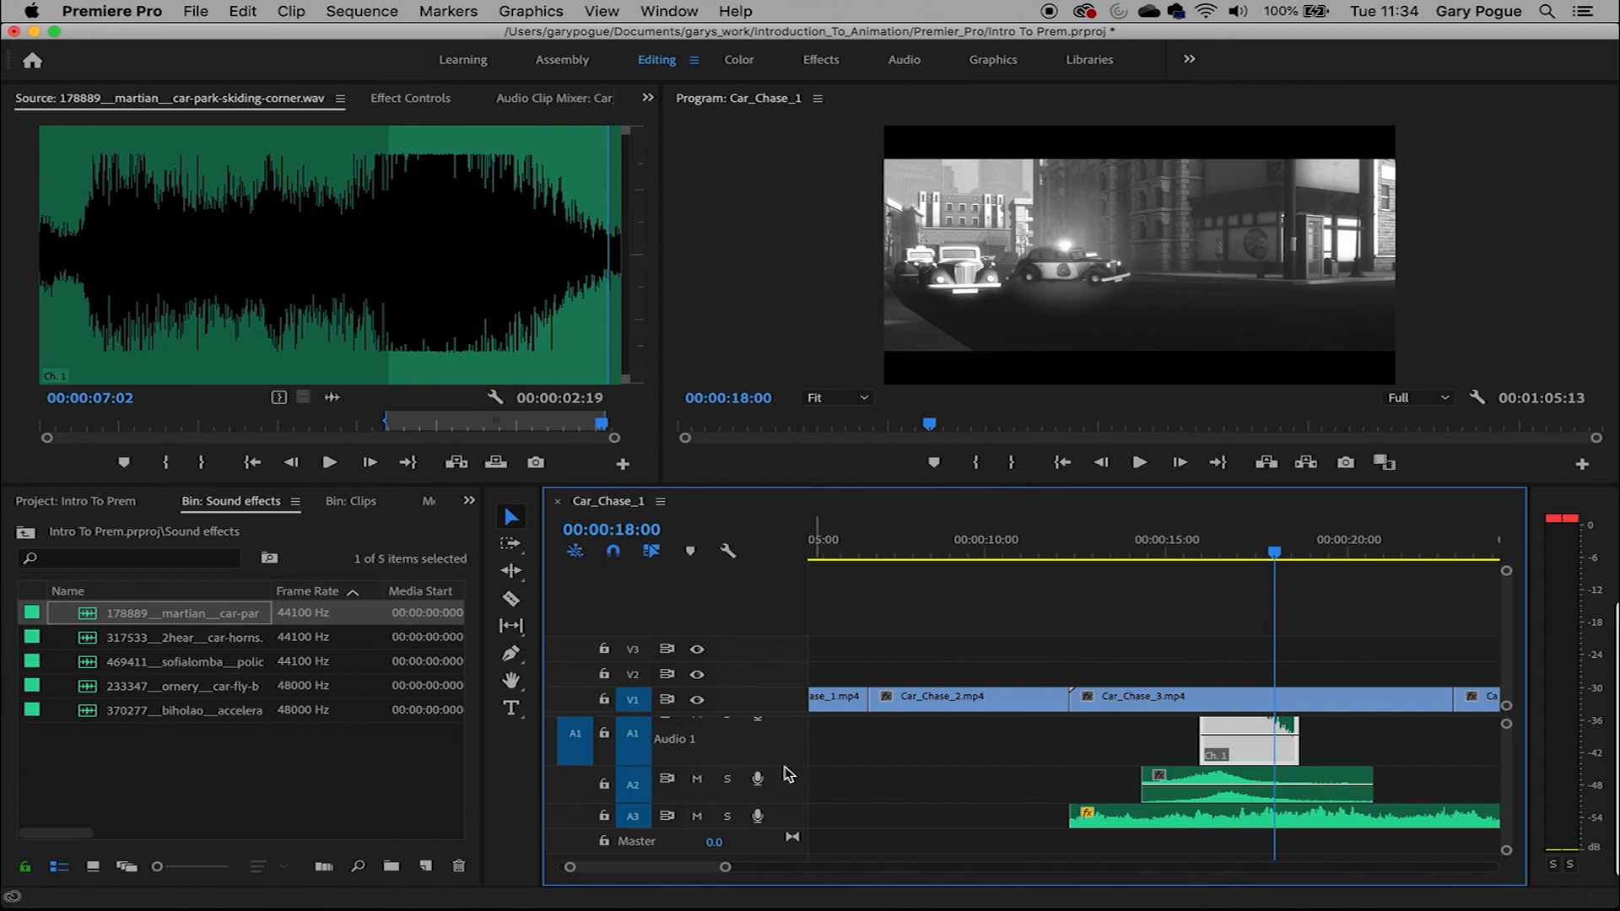
Select the skid, car-fly-by and siren clips together and move them down one track to A2, A3 and A4
shift+click(1233, 778)
shift+click(1230, 813)
drag(1233, 727, 1232, 797)
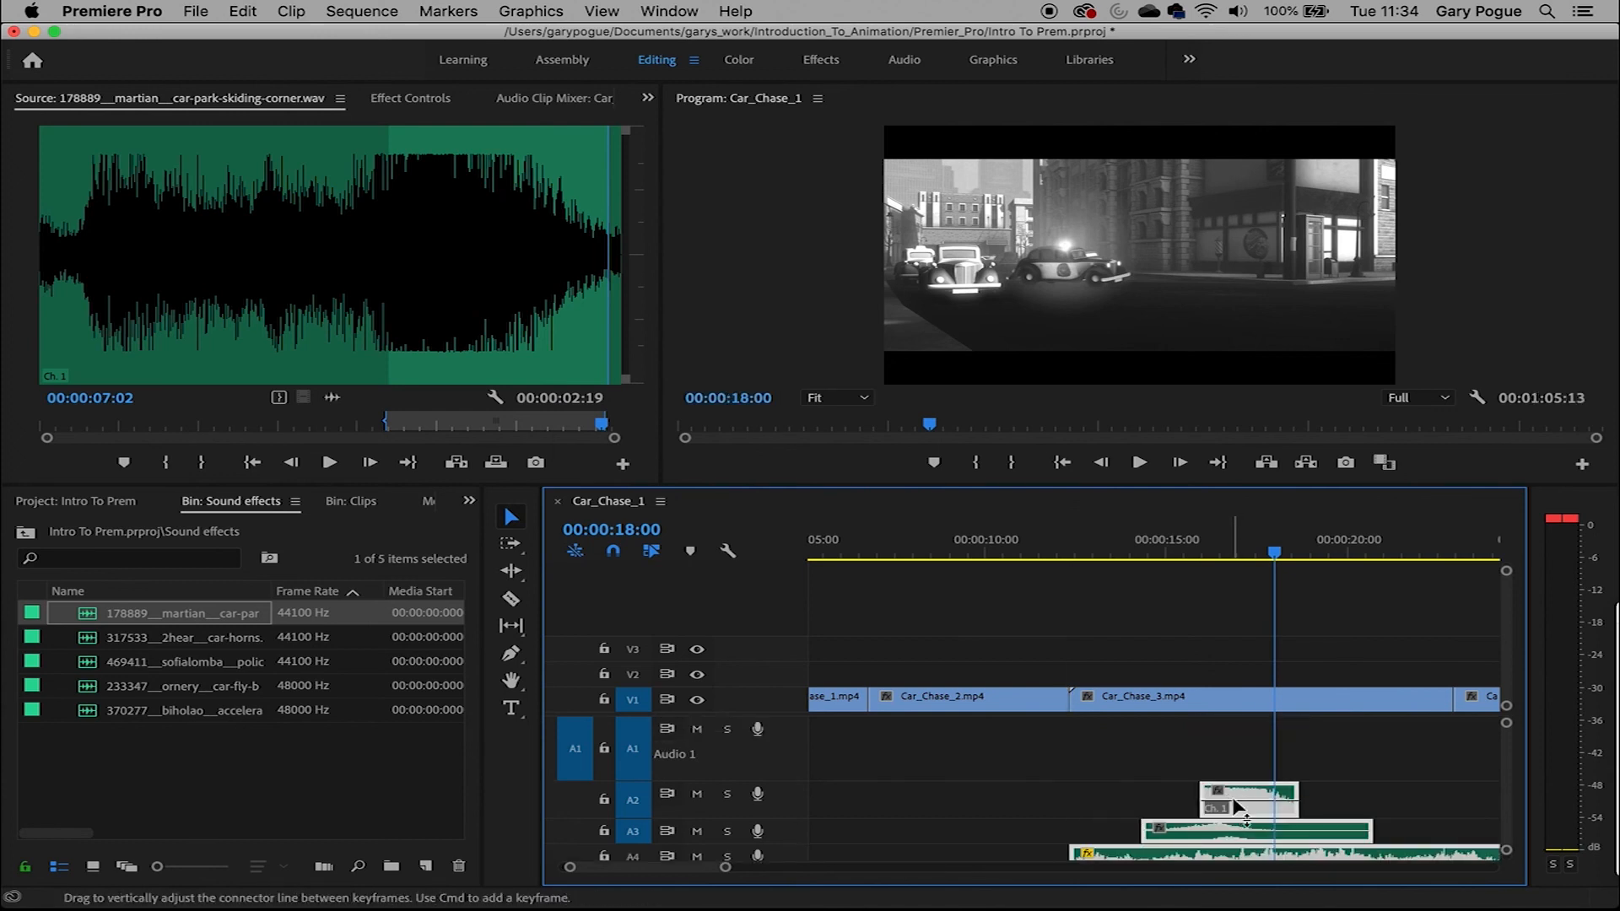
Duplicate only the skid clip from A2 onto A1, starting slightly later at about 00:00:17 so the two overlap
click(1344, 804)
click(1252, 797)
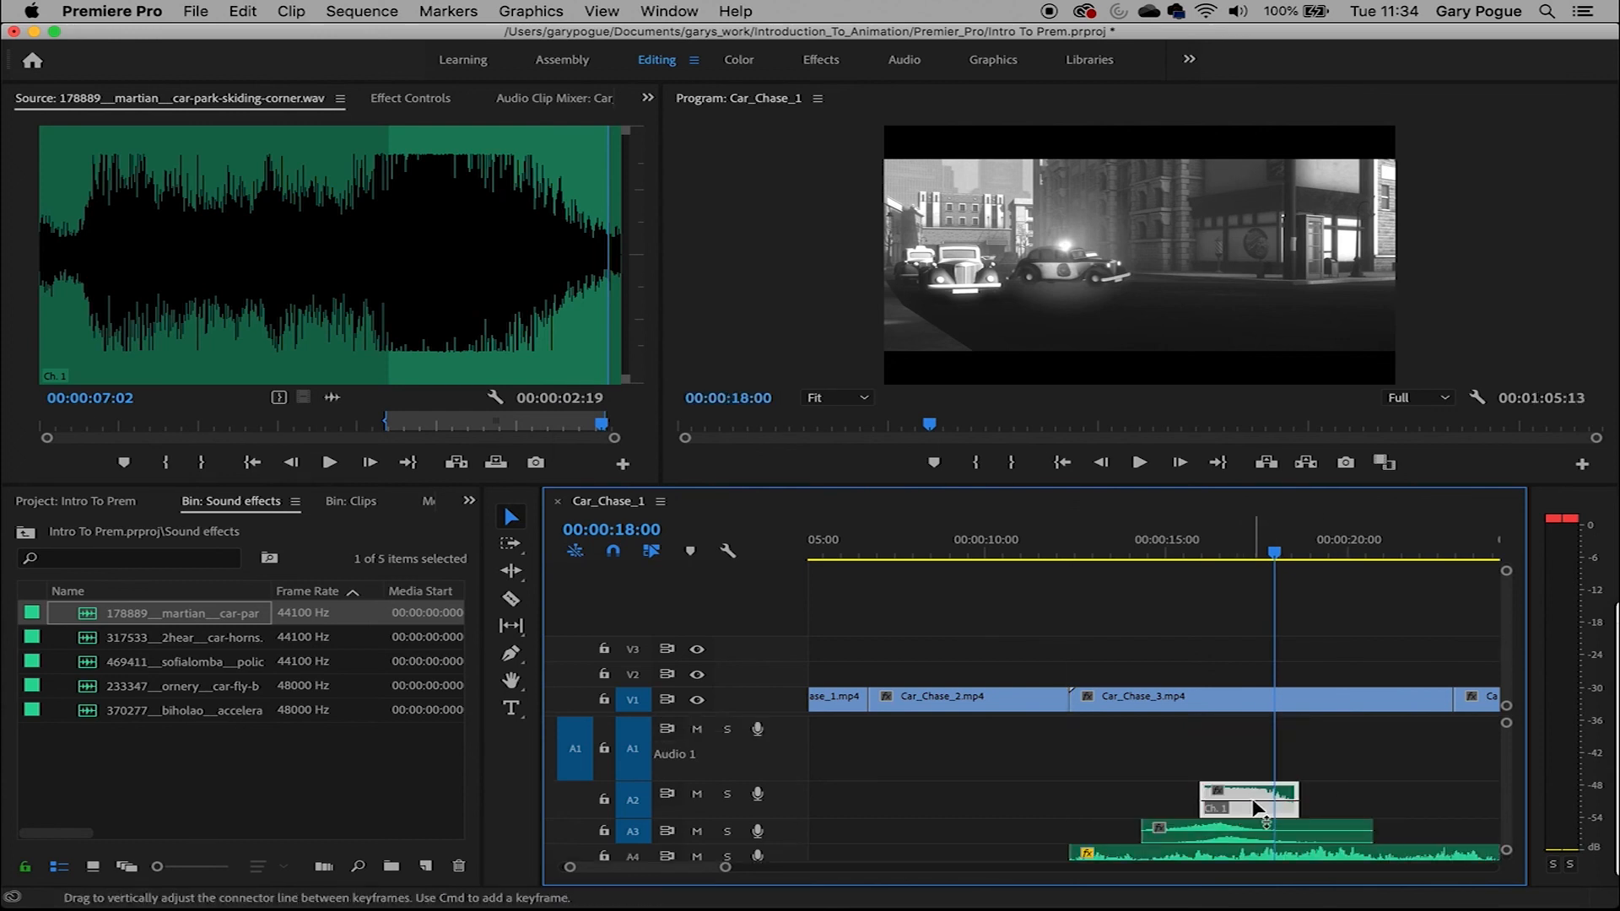
drag(1250, 790, 1290, 757)
Play the sequence from about 00:00:13 through both skid clips to 00:00:21:15
drag(1275, 553, 1100, 590)
key(space)
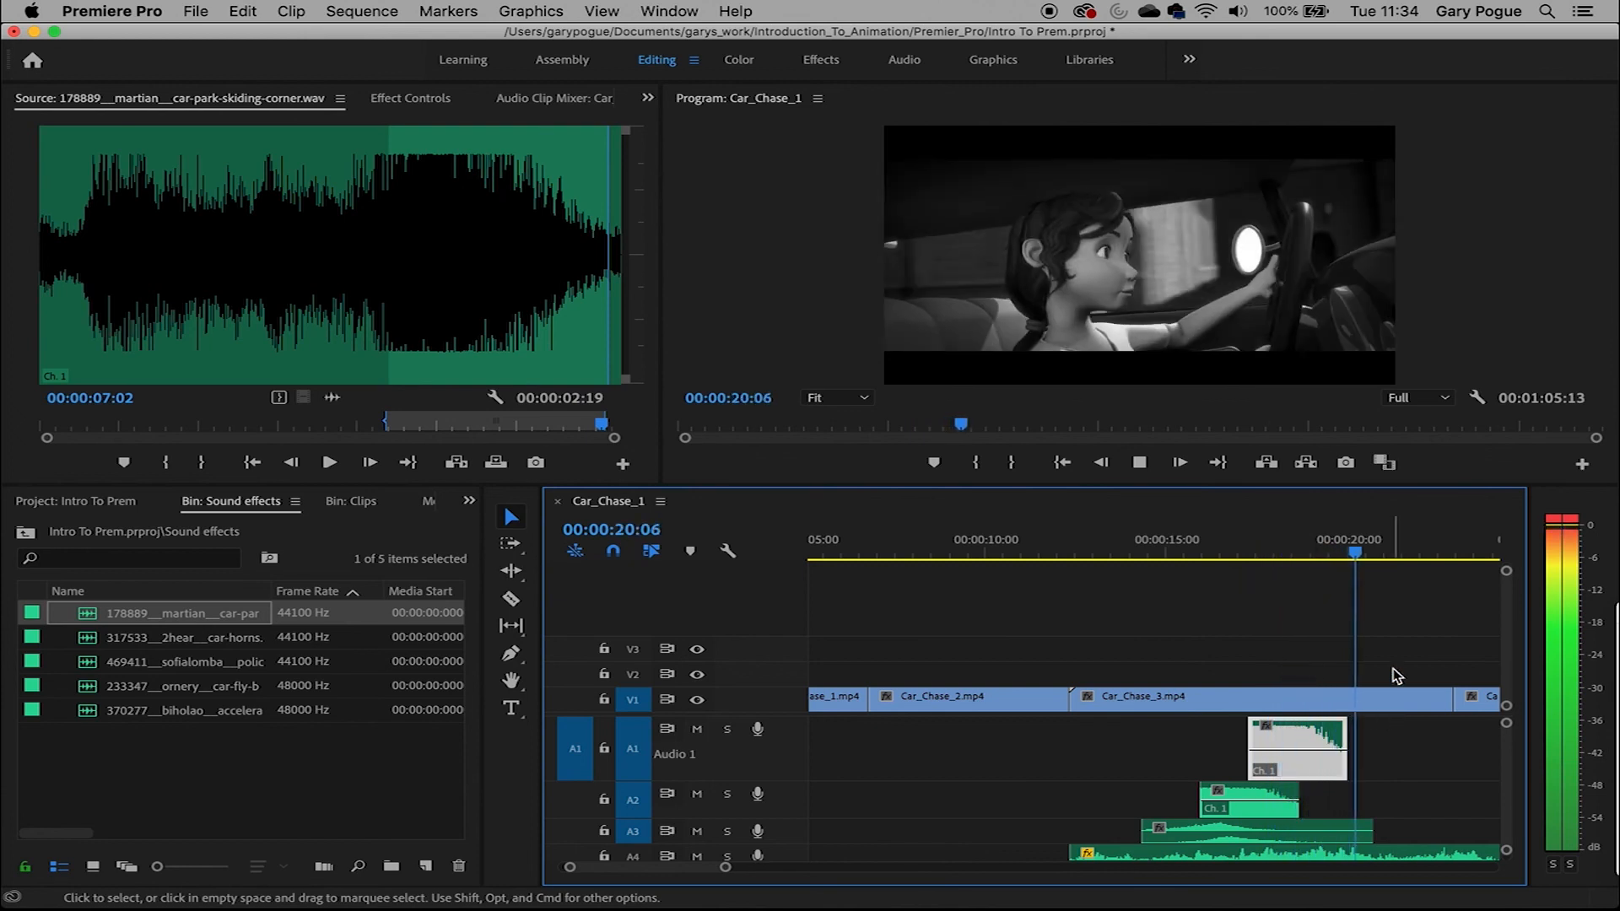
key(space)
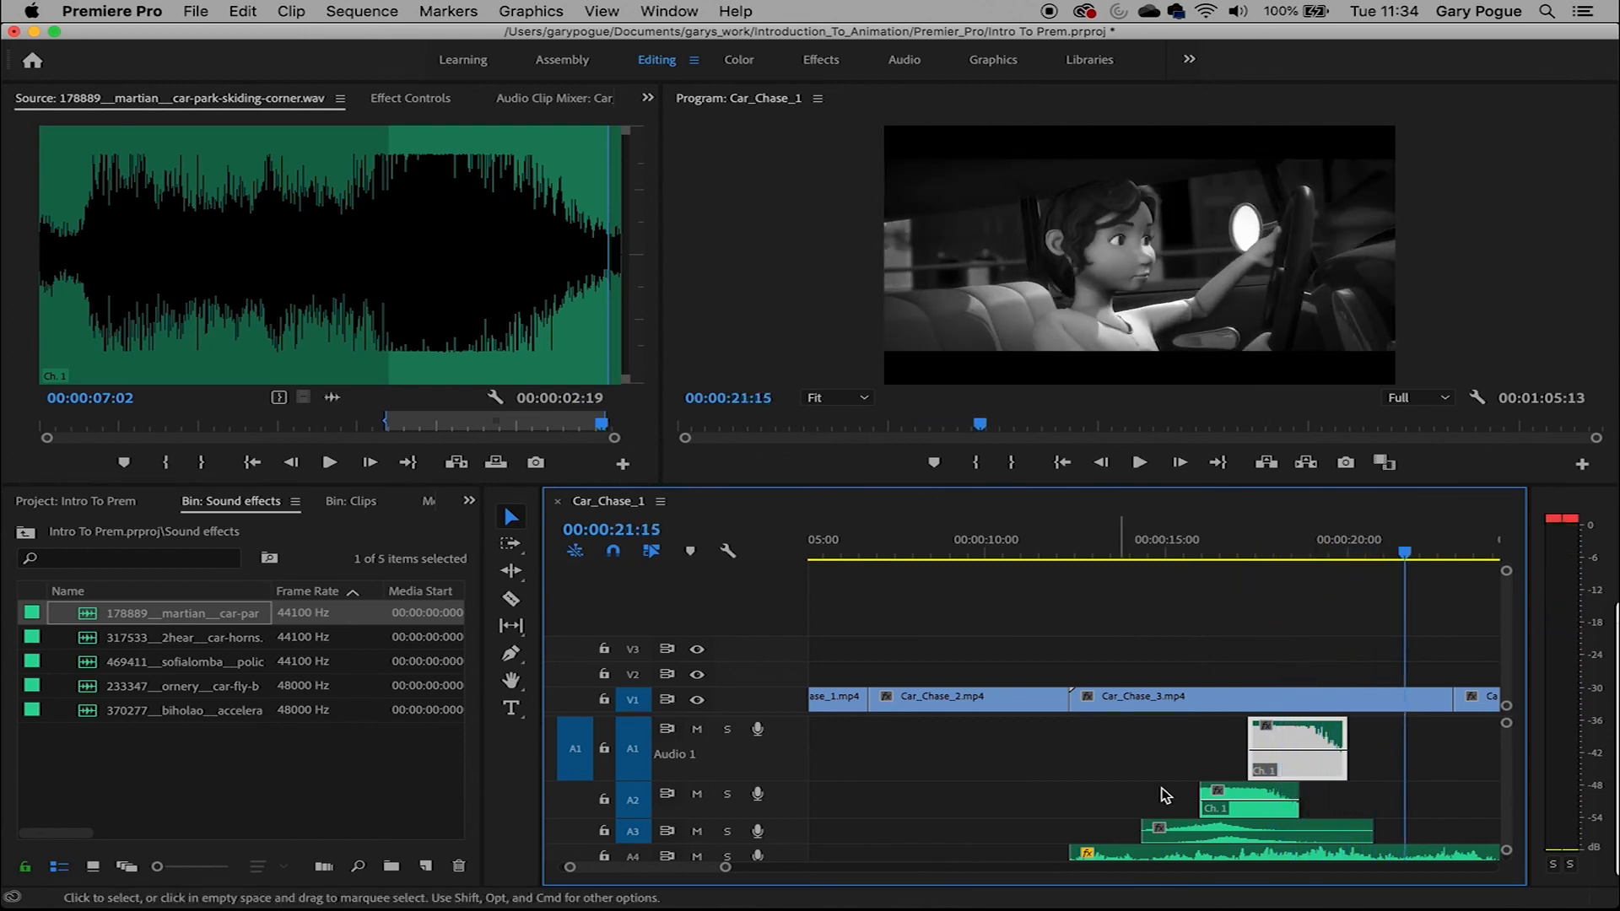
Bring the whole sequence into view on the timeline and play on from 00:00:21:15 to 00:00:25:02, pausing along the way
drag(725, 866, 830, 867)
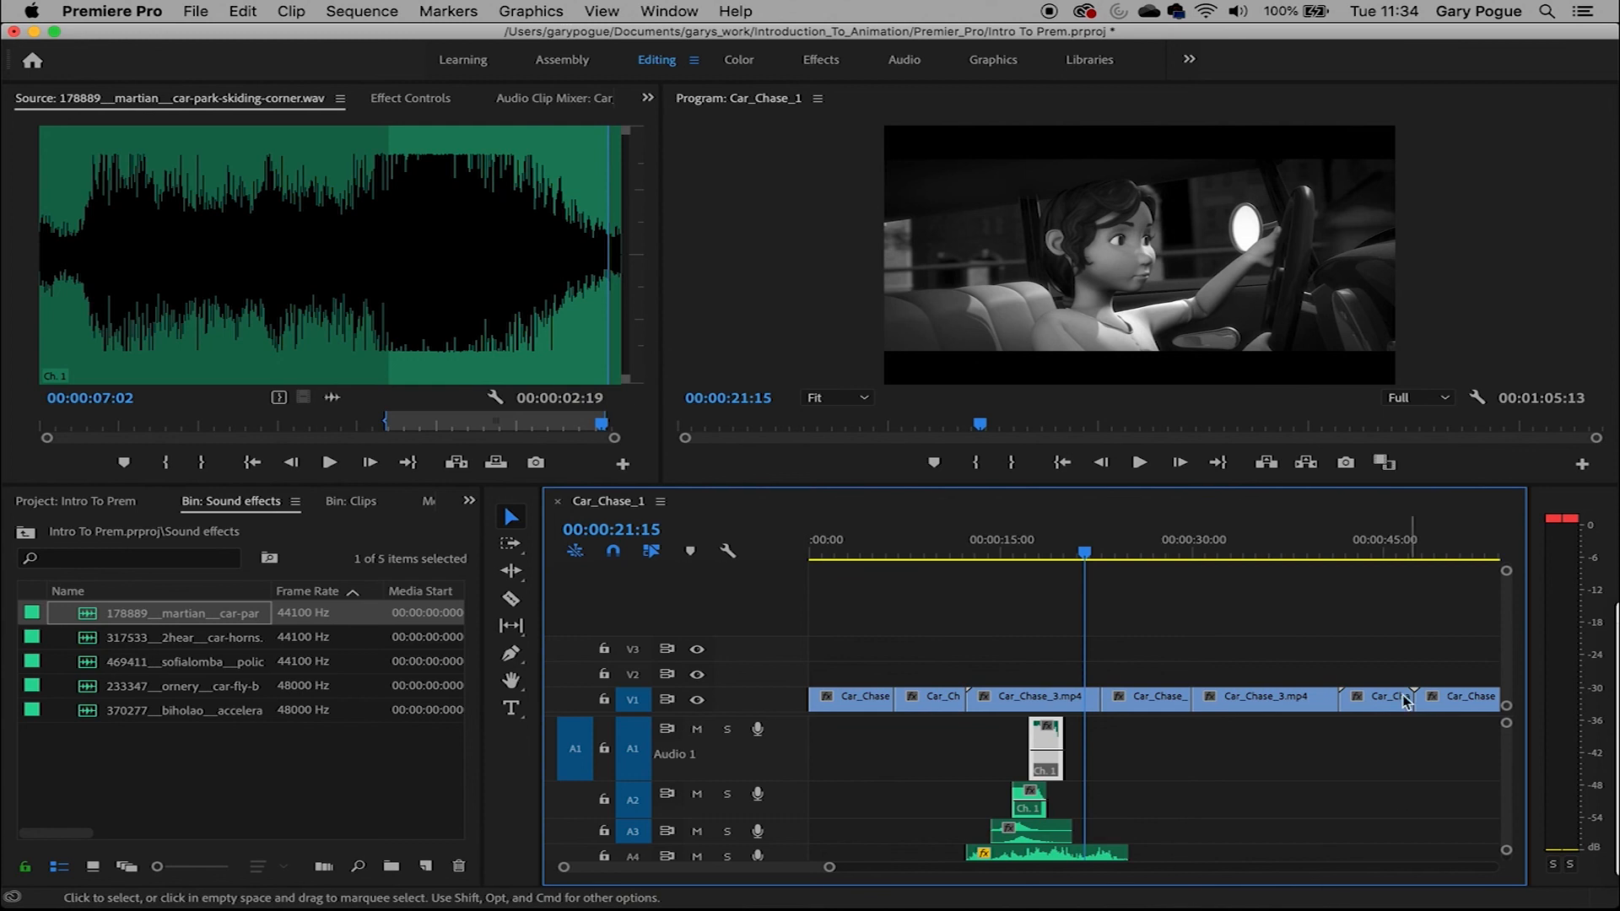
drag(829, 868, 892, 868)
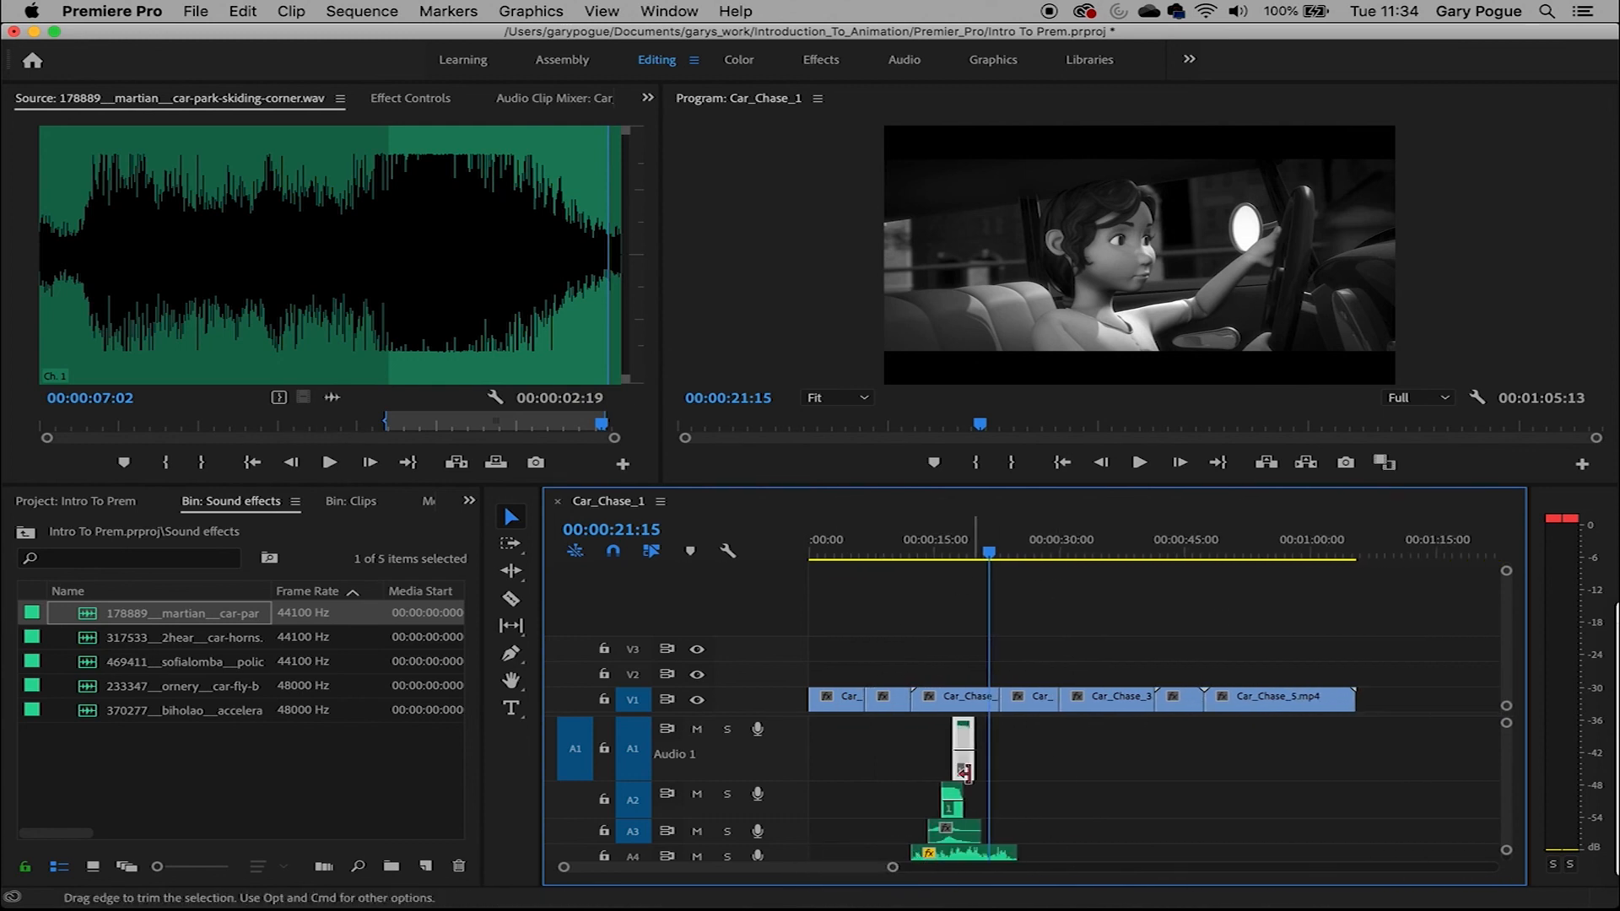
key(space)
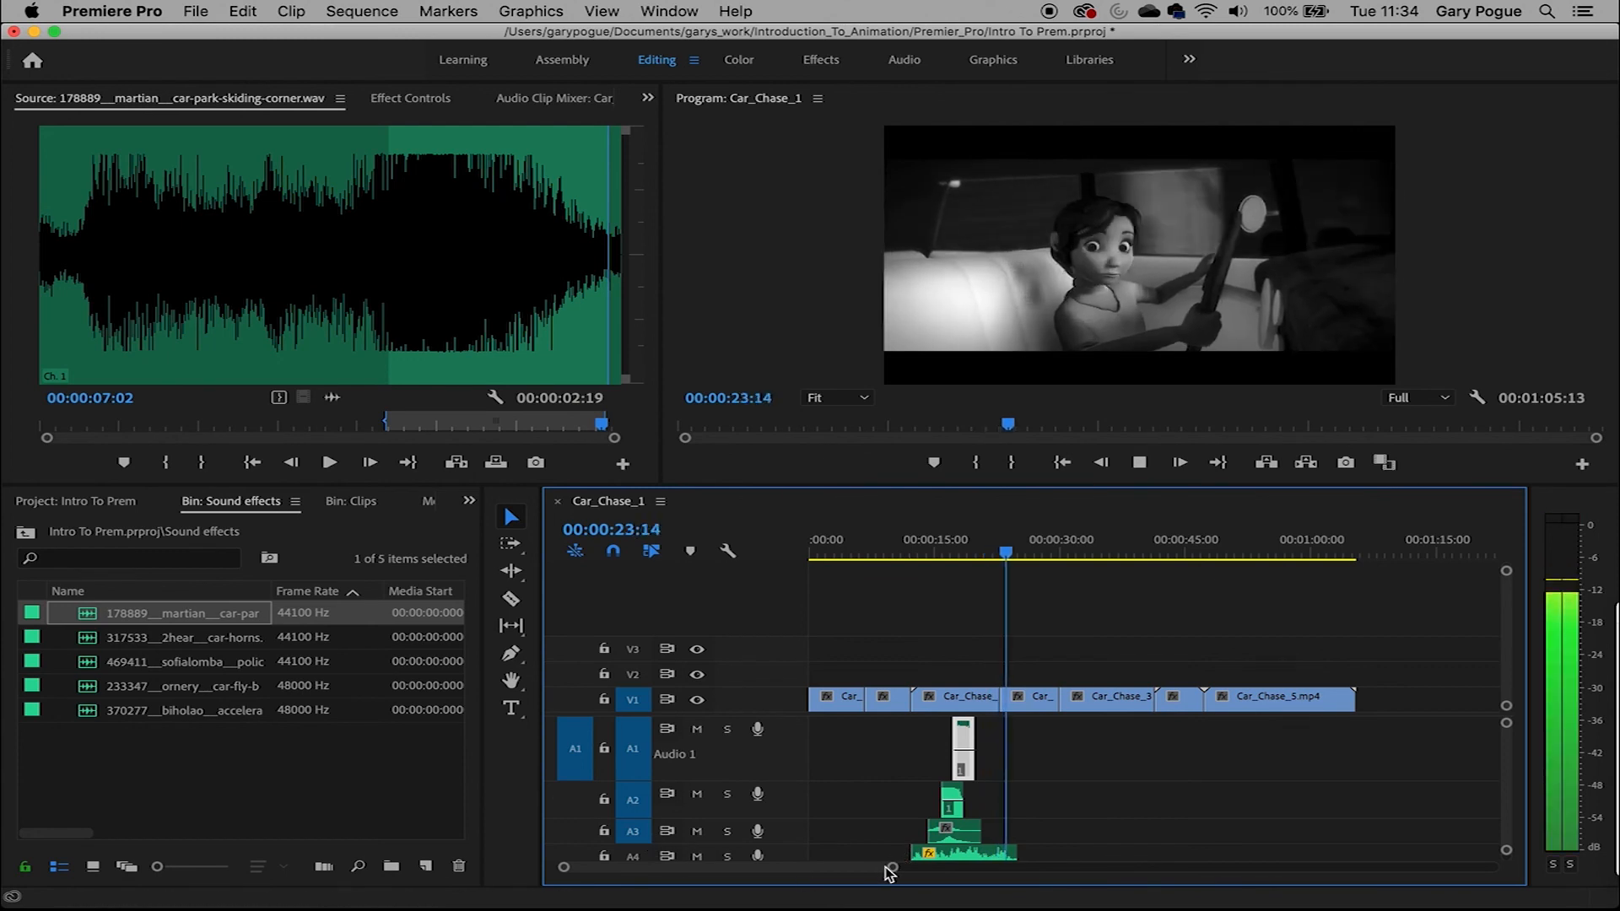
key(space)
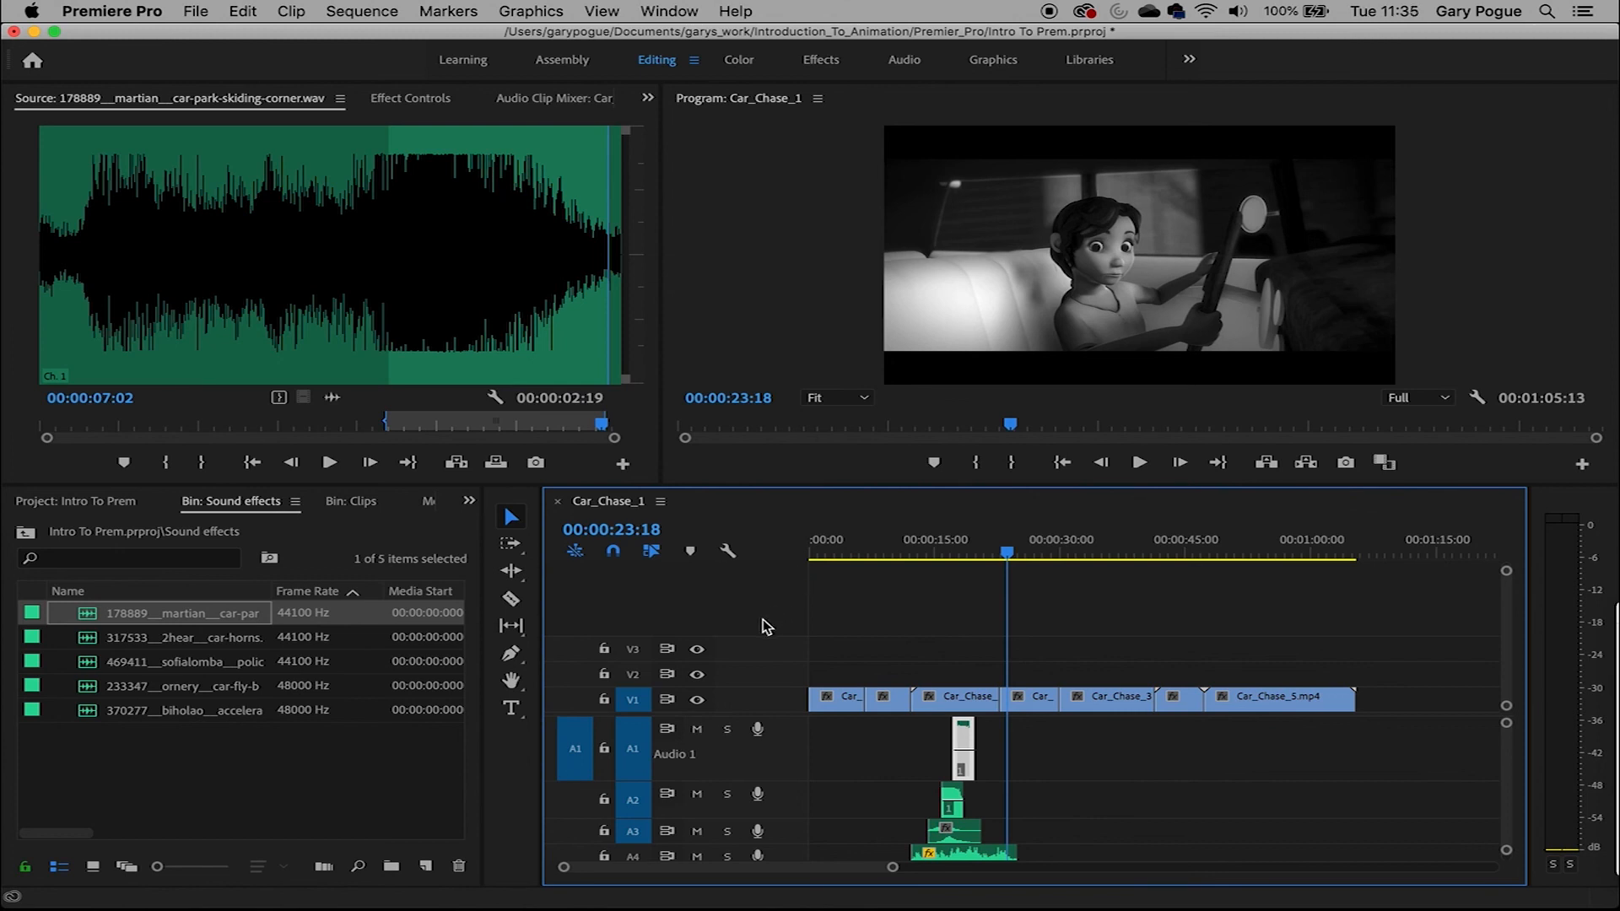
key(space)
key(space)
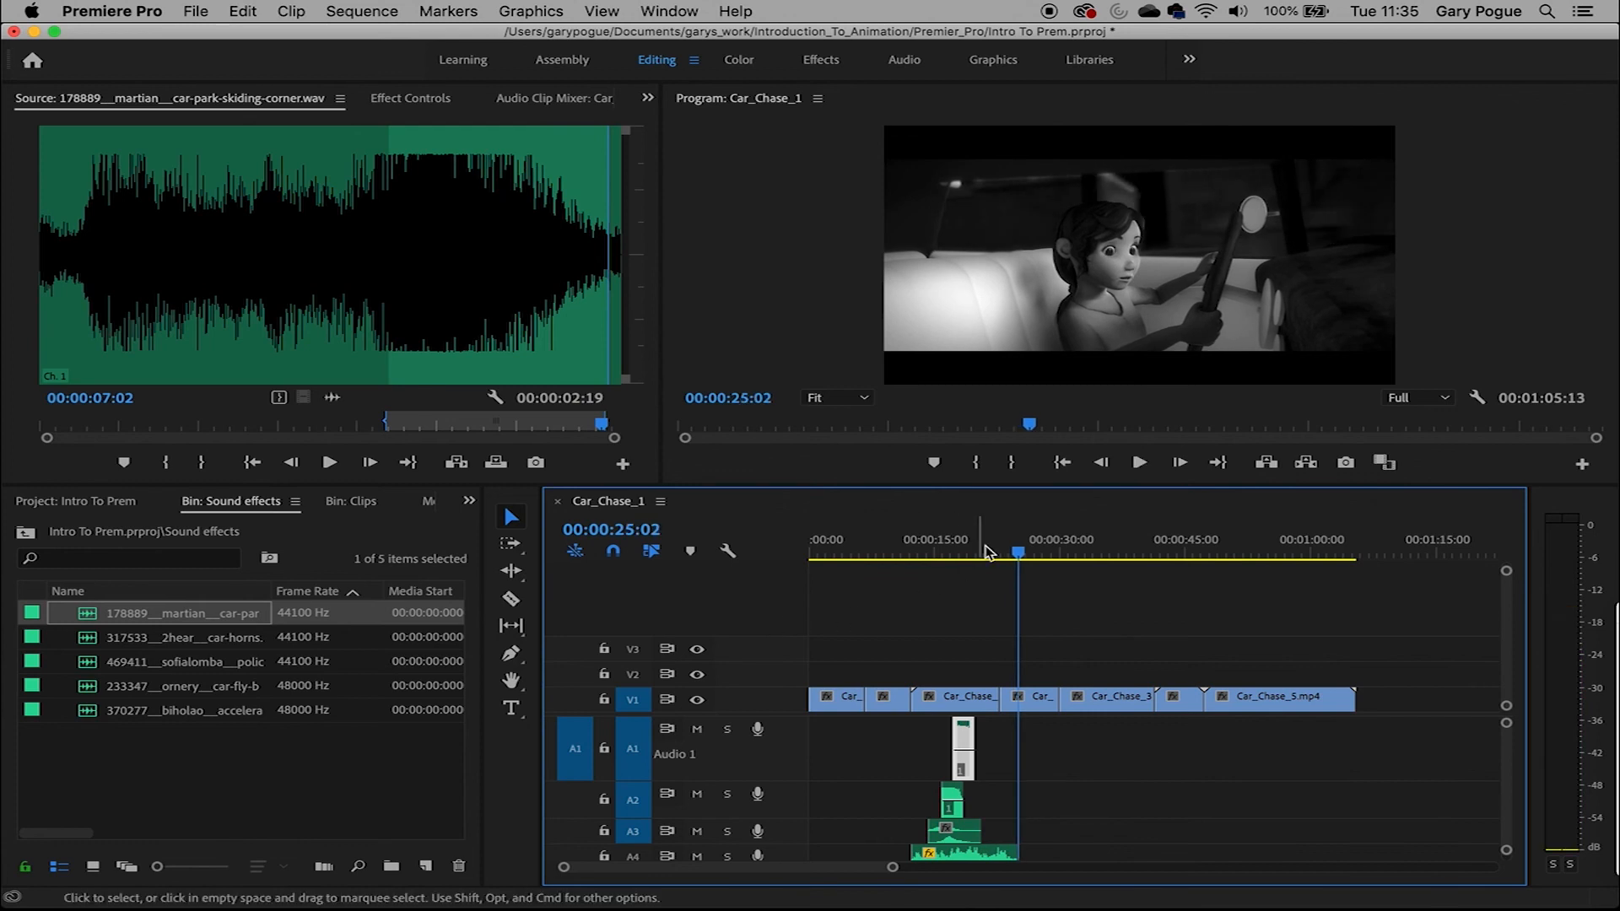